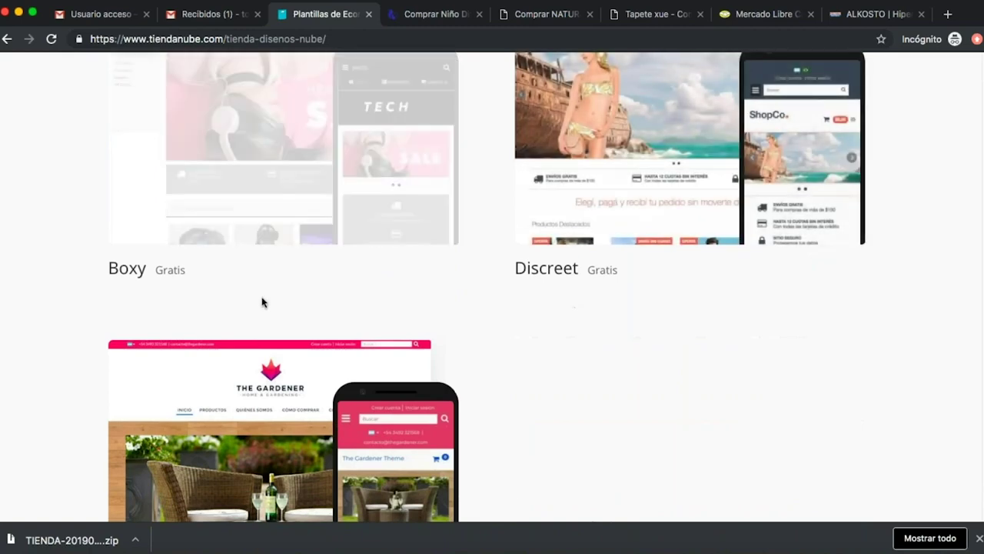
Compare the free templates in the design gallery and choose Trend as the store design.
{"action": "scroll", "coordinate": [310, 345], "scroll_direction": "up", "scroll_amount": 3}
{"action": "scroll", "coordinate": [366, 313], "scroll_direction": "up", "scroll_amount": 10}
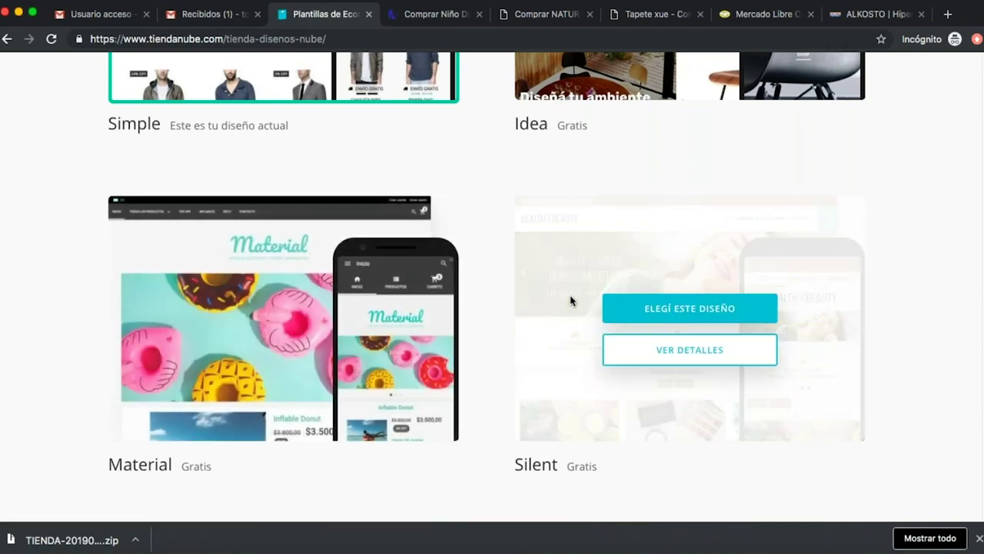
{"action": "scroll", "coordinate": [570, 300], "scroll_direction": "up", "scroll_amount": 5}
{"action": "scroll", "coordinate": [500, 274], "scroll_direction": "down", "scroll_amount": 3}
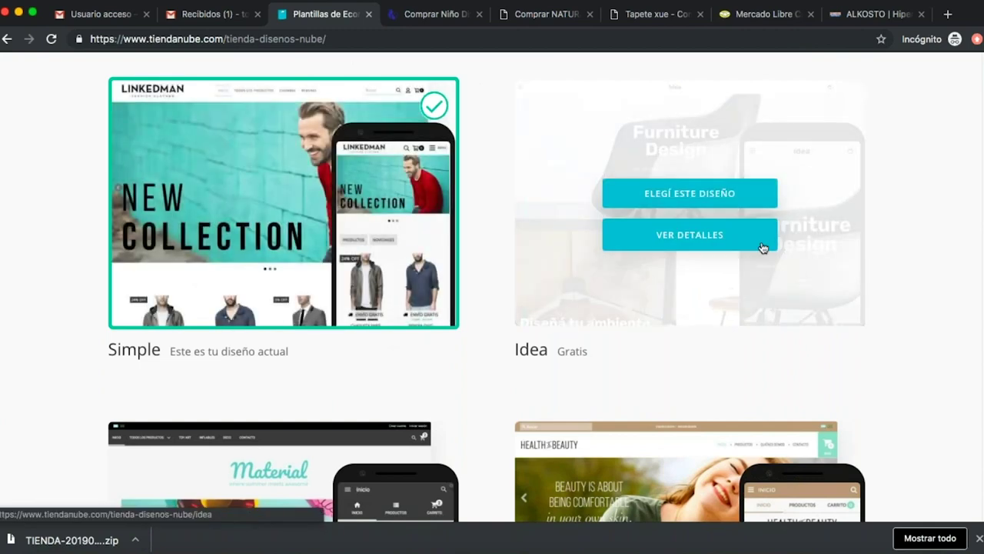
{"action": "scroll", "coordinate": [563, 314], "scroll_direction": "down", "scroll_amount": 3}
{"action": "scroll", "coordinate": [563, 313], "scroll_direction": "down", "scroll_amount": 2}
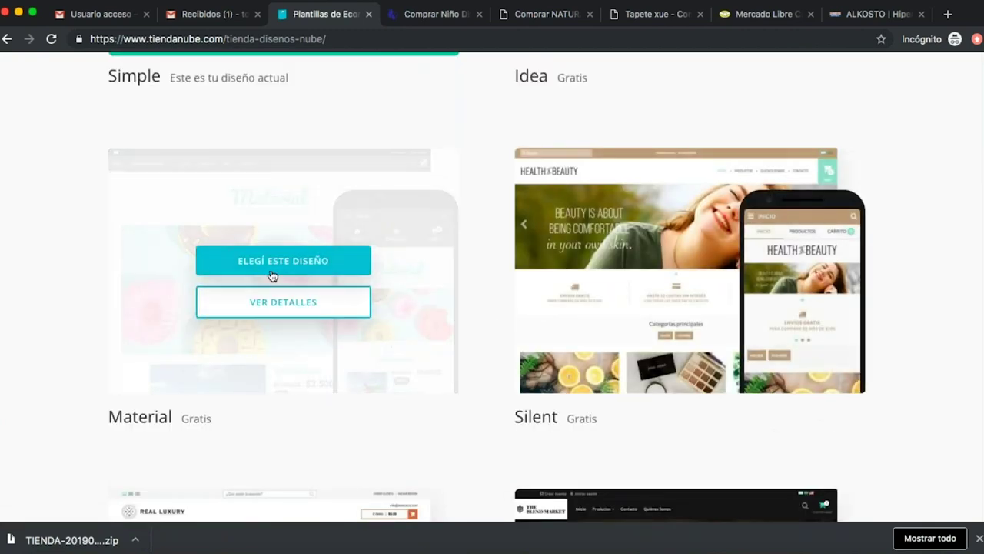
{"action": "scroll", "coordinate": [721, 395], "scroll_direction": "down", "scroll_amount": 3}
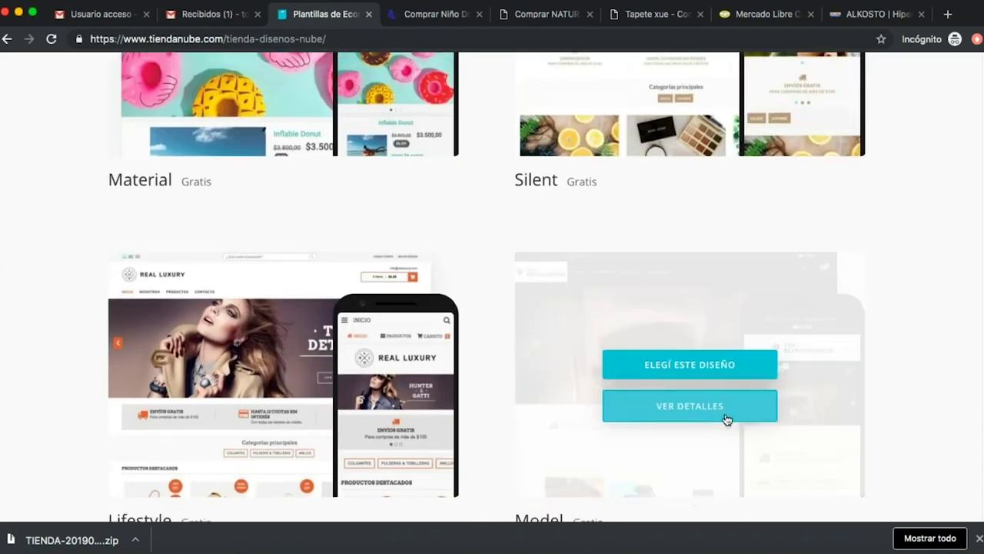
{"action": "scroll", "coordinate": [518, 329], "scroll_direction": "down", "scroll_amount": 8}
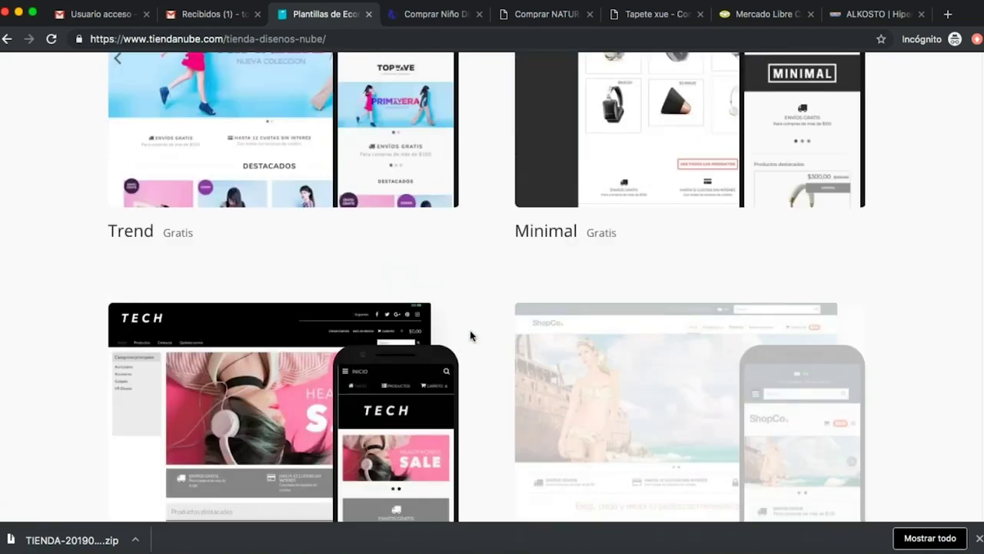
{"action": "scroll", "coordinate": [500, 332], "scroll_direction": "down", "scroll_amount": 5}
{"action": "scroll", "coordinate": [516, 282], "scroll_direction": "up", "scroll_amount": 2}
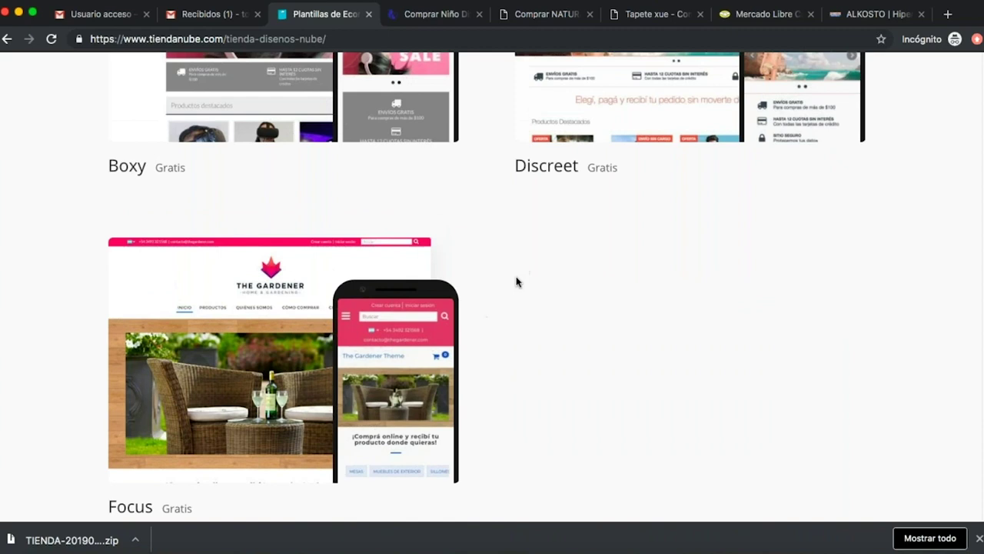
{"action": "scroll", "coordinate": [512, 295], "scroll_direction": "up", "scroll_amount": 8}
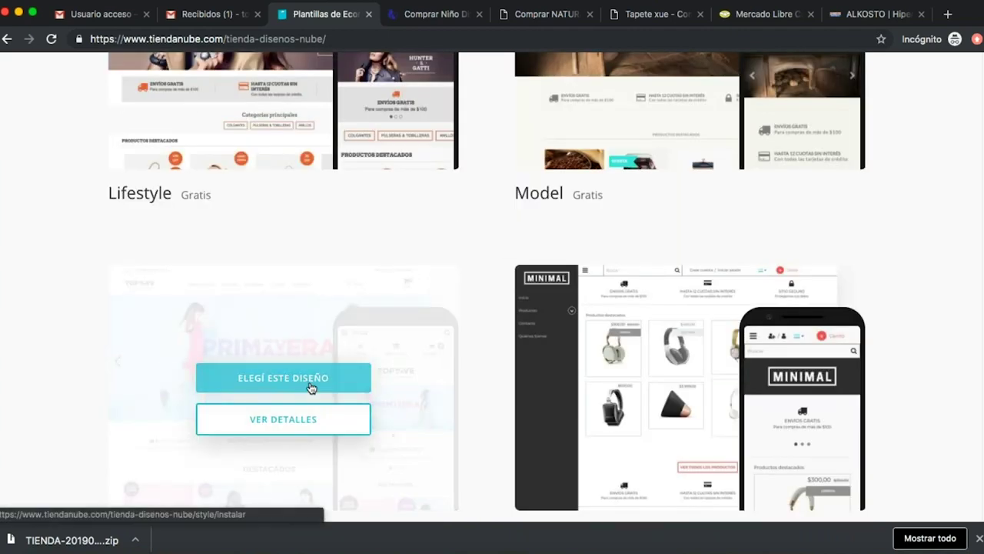
{"action": "left_click", "coordinate": [311, 388]}
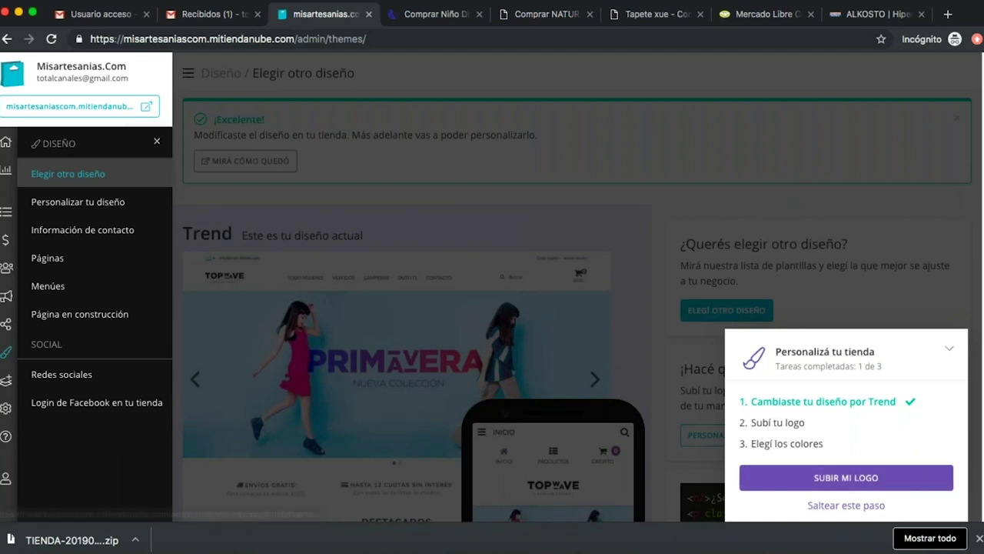
Go to the store logo settings from the 'SUBIR MI LOGO' task in Personalizá tu tienda.
{"action": "left_click", "coordinate": [849, 477]}
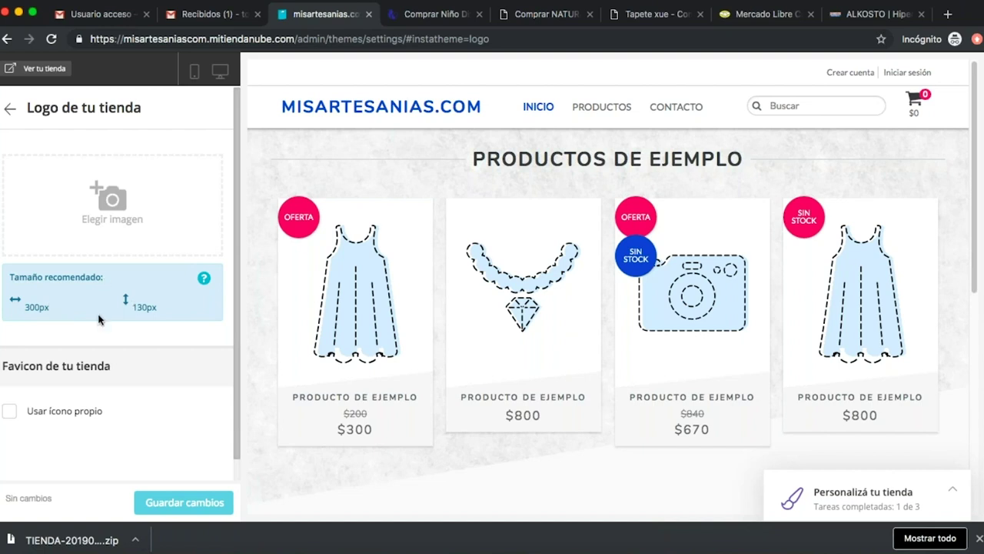
Upload misartesanias_Mesa de trabajo 1.png from Descargas > TIENDA as the store logo.
{"action": "left_click", "coordinate": [112, 201]}
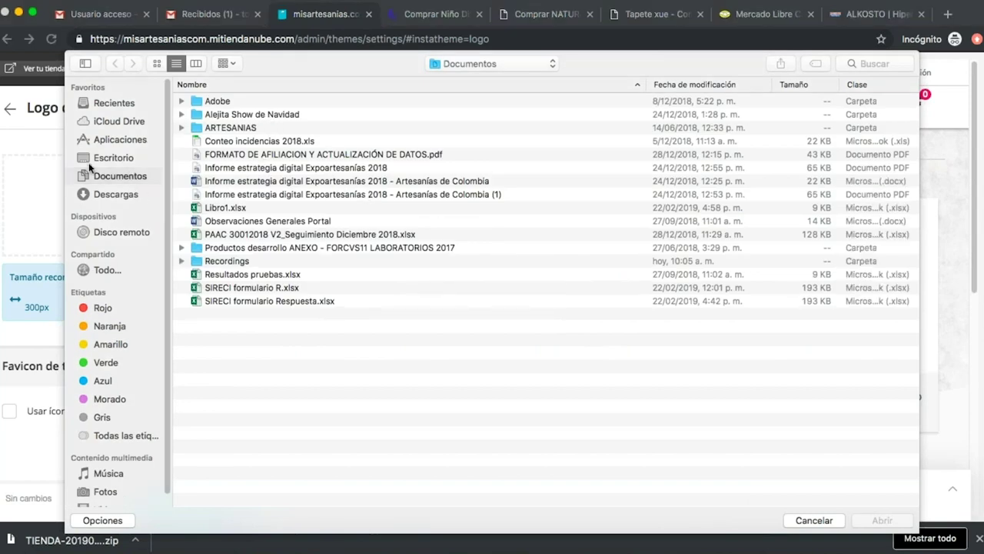
{"action": "left_click", "coordinate": [121, 198]}
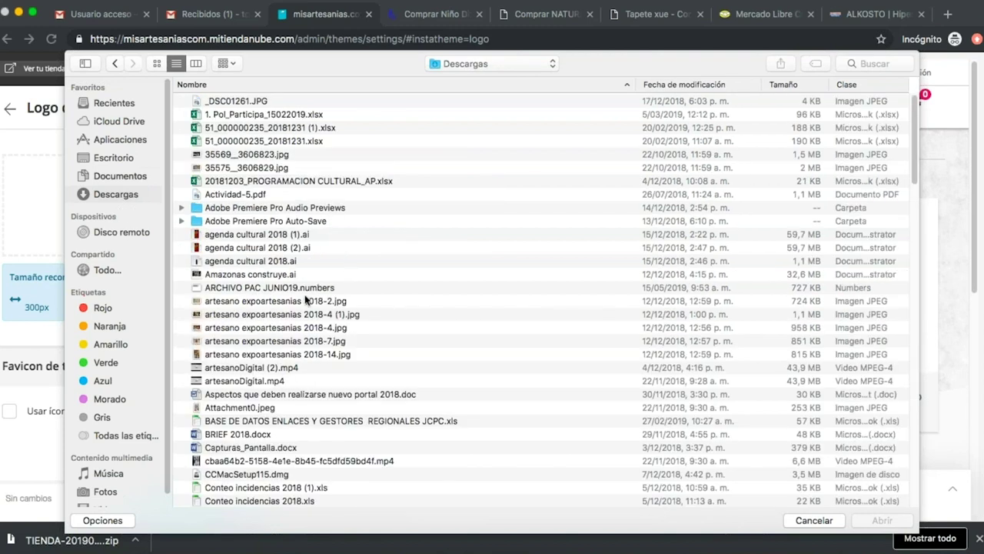
{"action": "scroll", "coordinate": [305, 299], "scroll_direction": "down", "scroll_amount": 15}
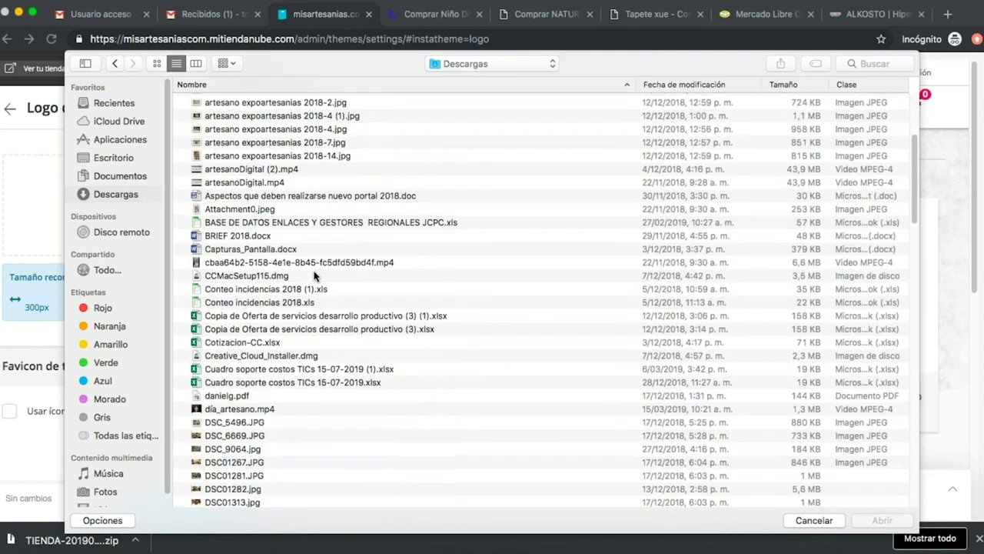
{"action": "scroll", "coordinate": [313, 277], "scroll_direction": "down", "scroll_amount": 10}
{"action": "scroll", "coordinate": [314, 277], "scroll_direction": "up", "scroll_amount": 4}
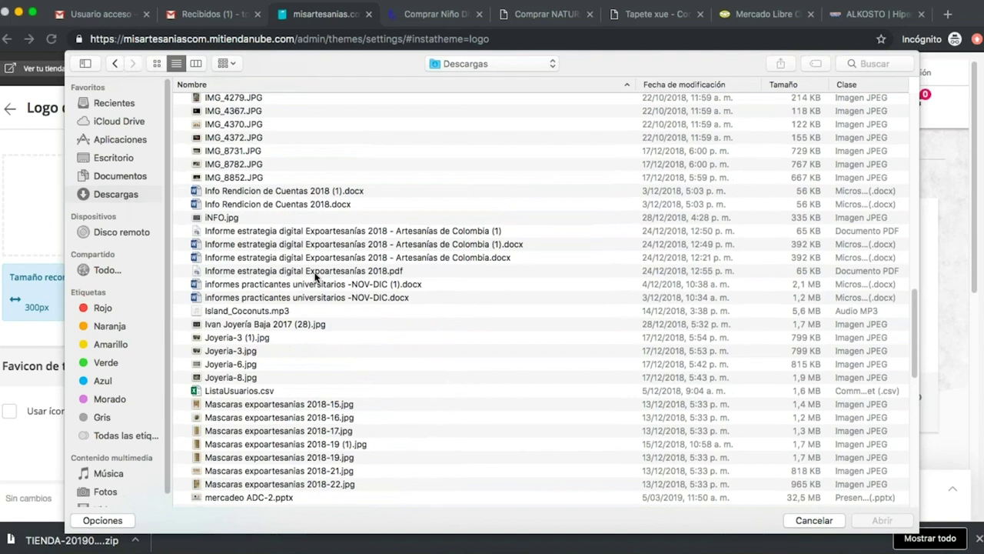
{"action": "scroll", "coordinate": [313, 276], "scroll_direction": "down", "scroll_amount": 20}
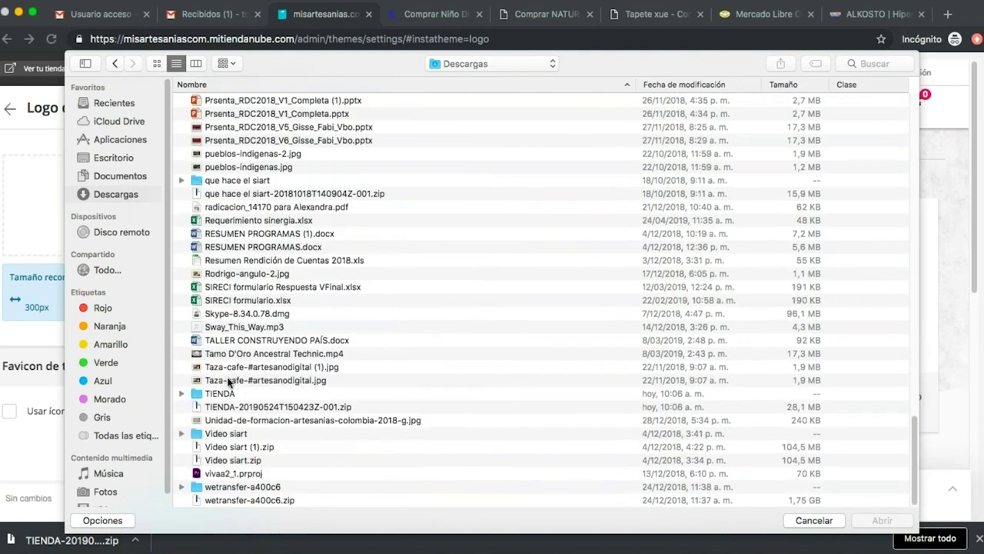
{"action": "left_click", "coordinate": [196, 63]}
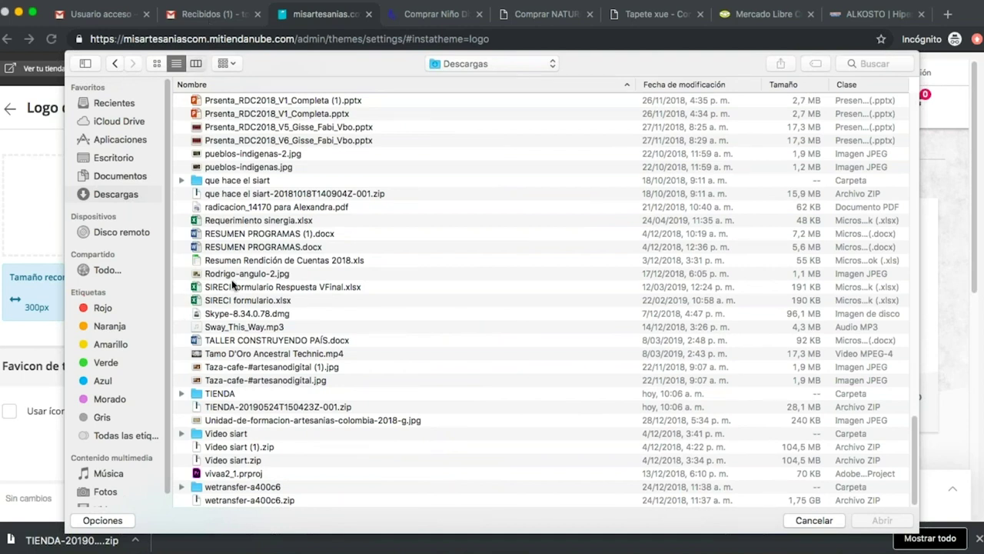
{"action": "scroll", "coordinate": [238, 323], "scroll_direction": "down", "scroll_amount": 20}
{"action": "scroll", "coordinate": [241, 342], "scroll_direction": "down", "scroll_amount": 5}
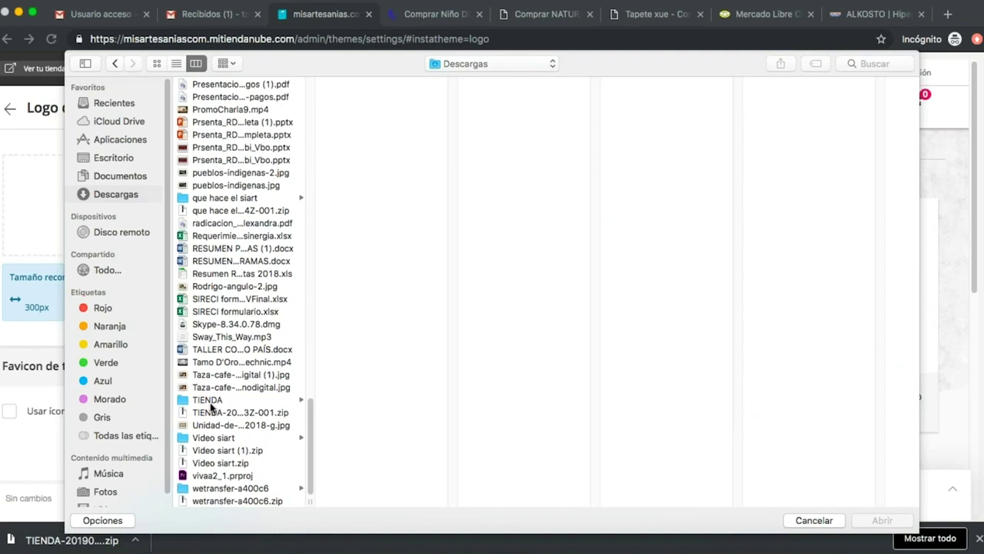
{"action": "left_click", "coordinate": [210, 400]}
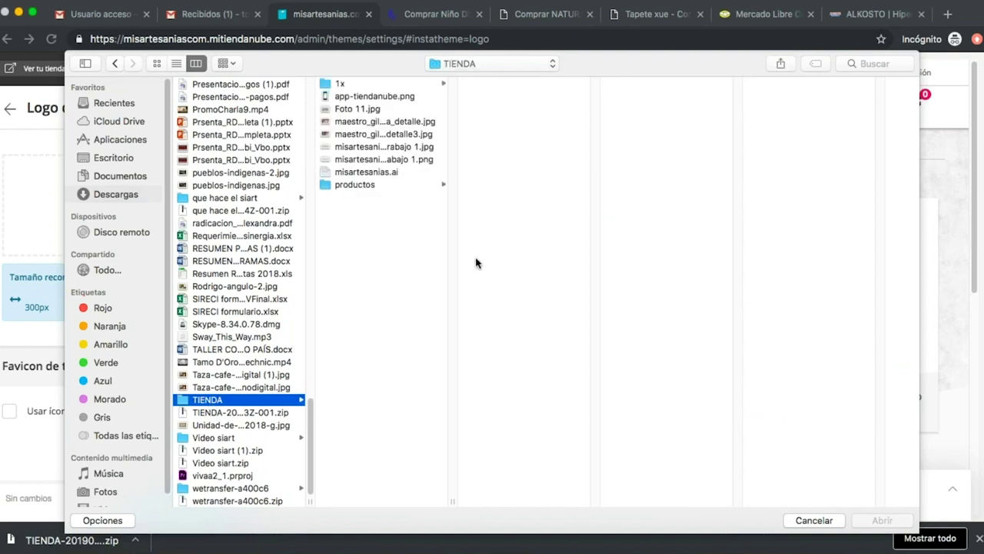
{"action": "left_click", "coordinate": [371, 159]}
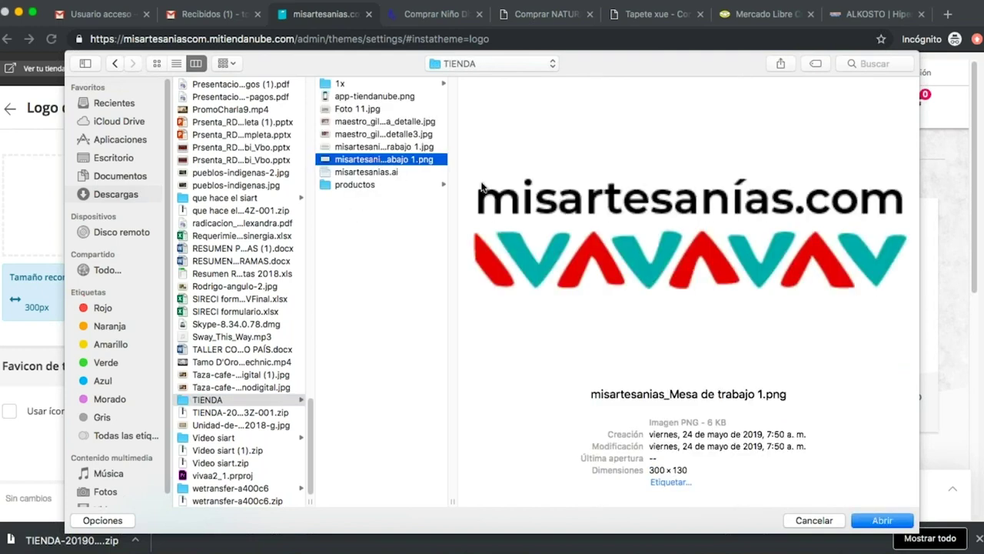
{"action": "left_click", "coordinate": [882, 521]}
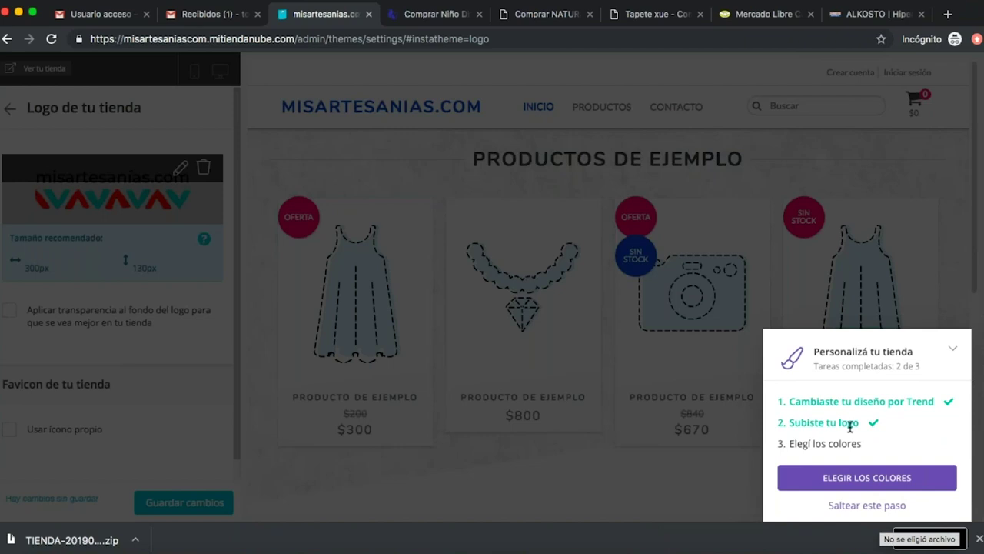
Move on to the brand colour settings and review the available colour options.
{"action": "left_click", "coordinate": [893, 485]}
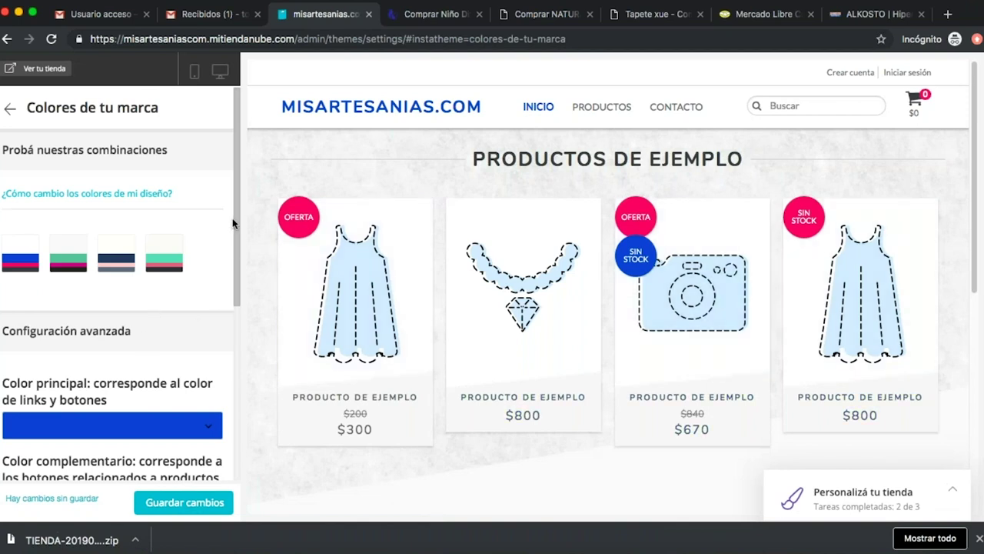
{"action": "left_click_drag", "start_coordinate": [237, 211], "coordinate": [241, 215]}
{"action": "scroll", "coordinate": [238, 201], "scroll_direction": "down", "scroll_amount": 2}
{"action": "scroll", "coordinate": [238, 206], "scroll_direction": "up", "scroll_amount": 2}
{"action": "left_click_drag", "start_coordinate": [233, 228], "coordinate": [233, 290]}
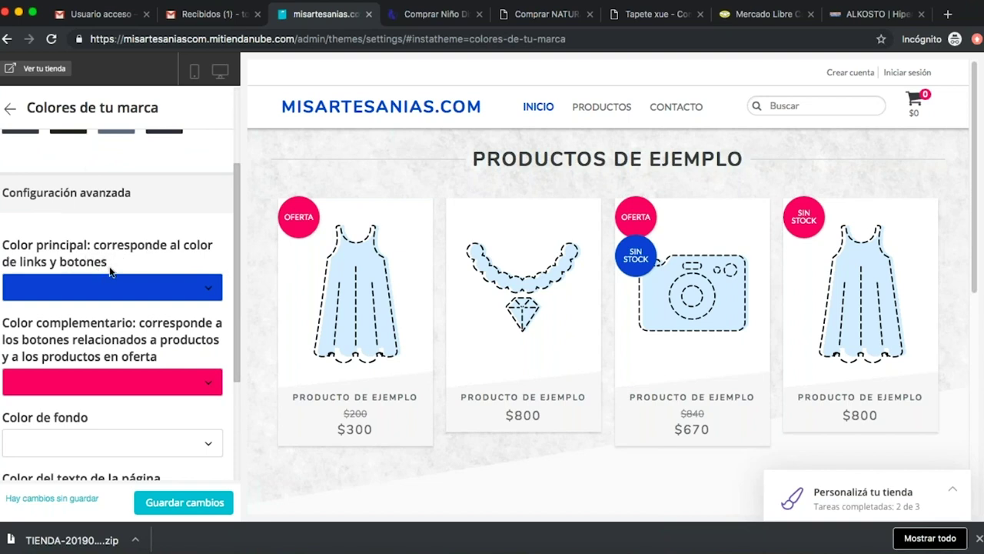
{"action": "scroll", "coordinate": [236, 270], "scroll_direction": "down", "scroll_amount": 3}
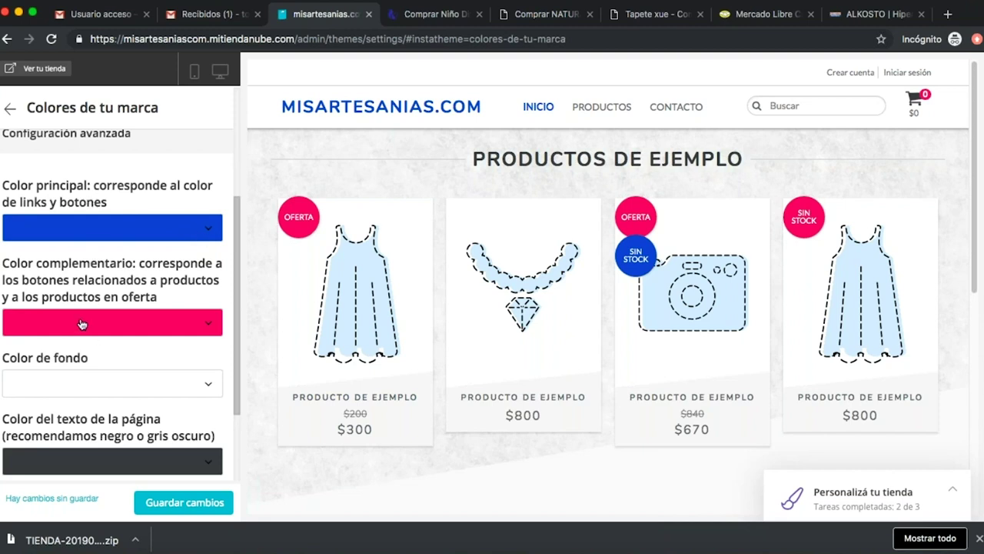
{"action": "scroll", "coordinate": [238, 298], "scroll_direction": "down", "scroll_amount": 2}
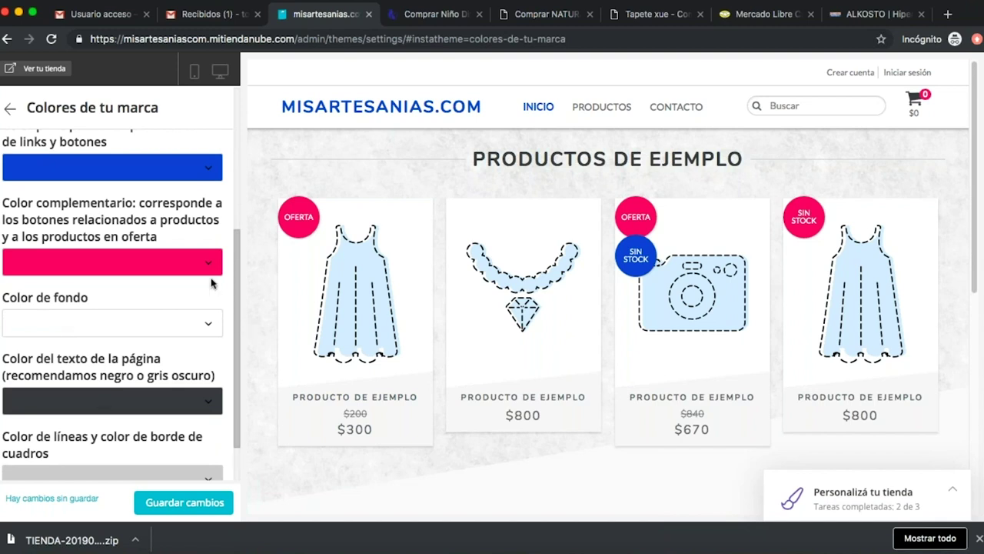
Try a darker and then a lighter blue preset for links and buttons.
{"action": "left_click", "coordinate": [206, 174]}
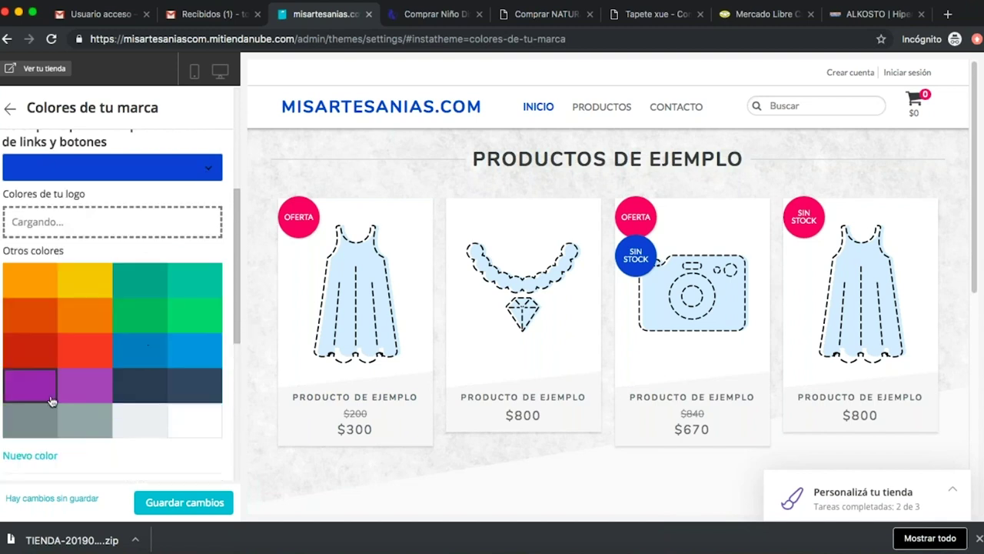
{"action": "left_click", "coordinate": [140, 350]}
{"action": "left_click", "coordinate": [216, 169]}
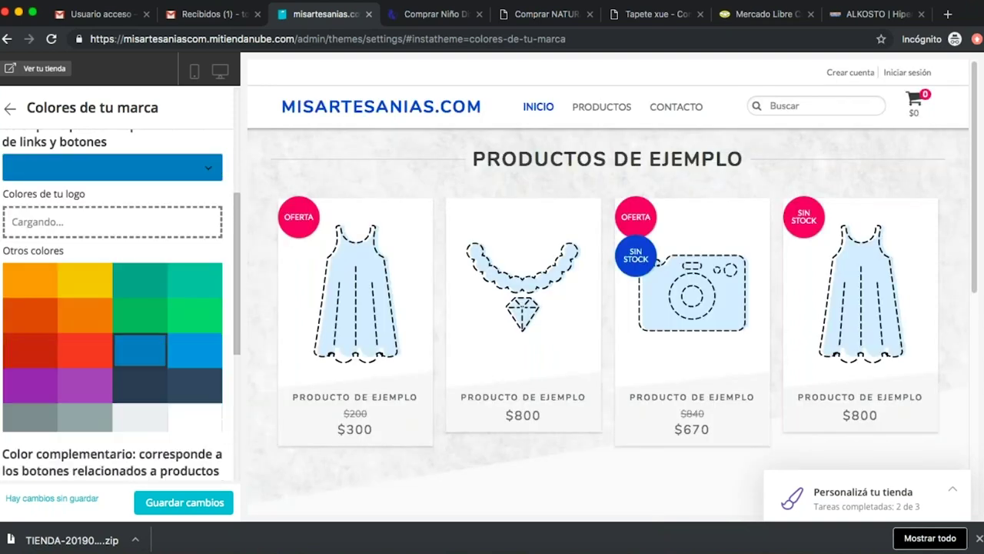
{"action": "left_click", "coordinate": [194, 347]}
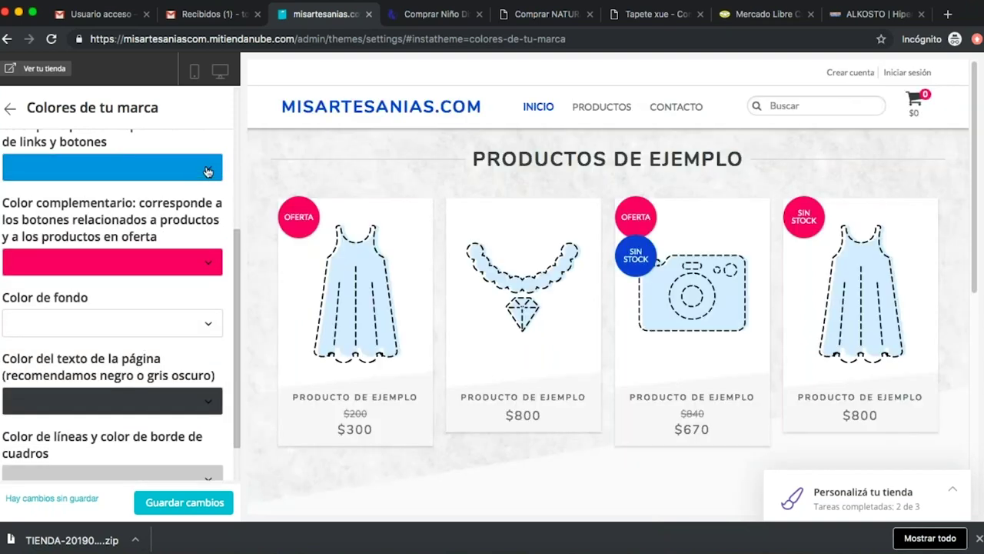
{"action": "left_click", "coordinate": [206, 169]}
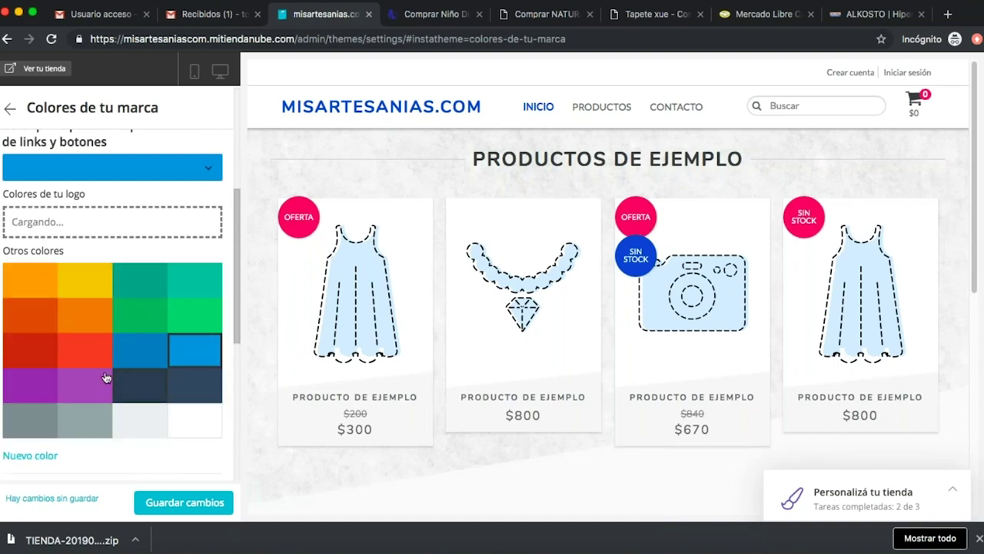
Experiment with custom greyish-blue and green shades for links and buttons, then revert to blue.
{"action": "left_click", "coordinate": [31, 455]}
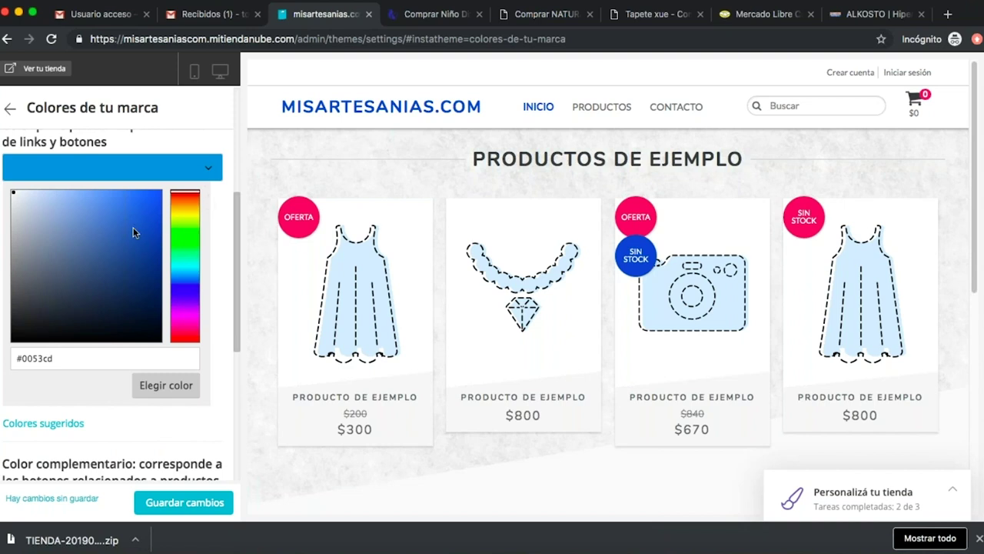
{"action": "mouse_move", "coordinate": [40, 199]}
{"action": "left_mouse_down"}
{"action": "mouse_move", "coordinate": [88, 223]}
{"action": "mouse_move", "coordinate": [100, 270]}
{"action": "mouse_move", "coordinate": [91, 271]}
{"action": "left_mouse_up"}
{"action": "mouse_move", "coordinate": [186, 286]}
{"action": "left_mouse_down"}
{"action": "mouse_move", "coordinate": [184, 221]}
{"action": "mouse_move", "coordinate": [184, 261]}
{"action": "mouse_move", "coordinate": [185, 233]}
{"action": "left_mouse_up"}
{"action": "left_click", "coordinate": [154, 215]}
{"action": "left_click", "coordinate": [155, 212]}
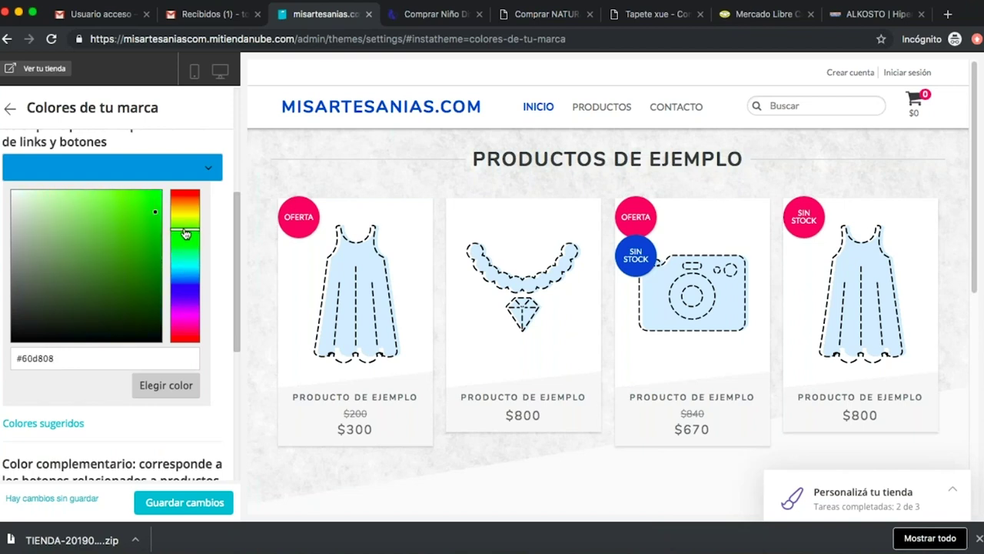
{"action": "left_click", "coordinate": [215, 200]}
{"action": "left_click", "coordinate": [182, 172]}
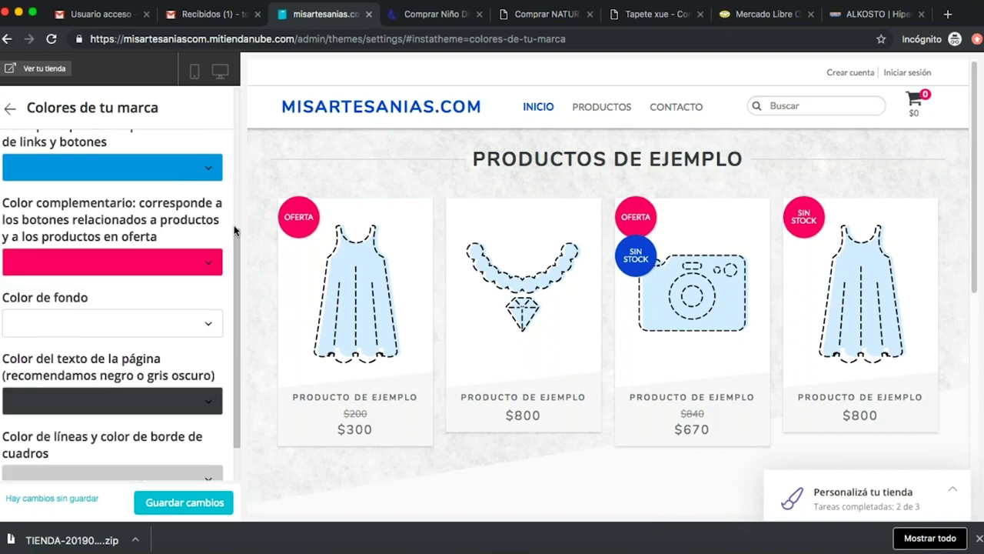
{"action": "scroll", "coordinate": [235, 230], "scroll_direction": "down", "scroll_amount": 2}
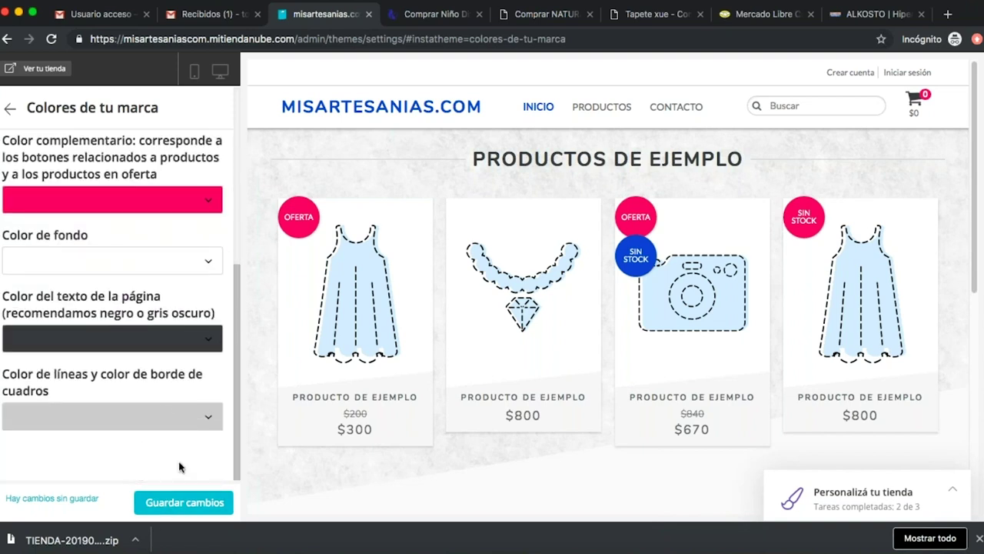
Save the brand colour changes and start adding the first product from the 'Cargá 3 productos' card.
{"action": "left_click", "coordinate": [192, 504]}
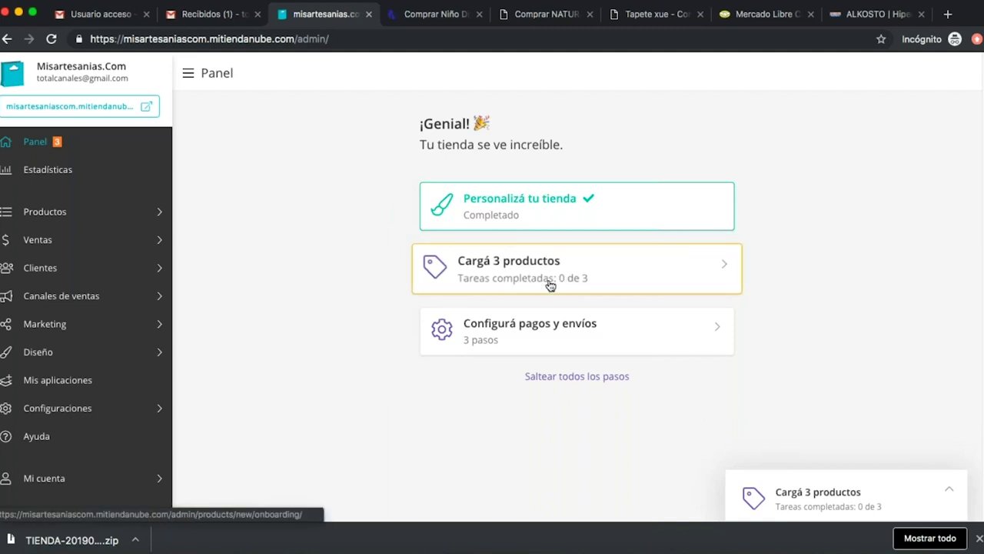
{"action": "left_click", "coordinate": [616, 279]}
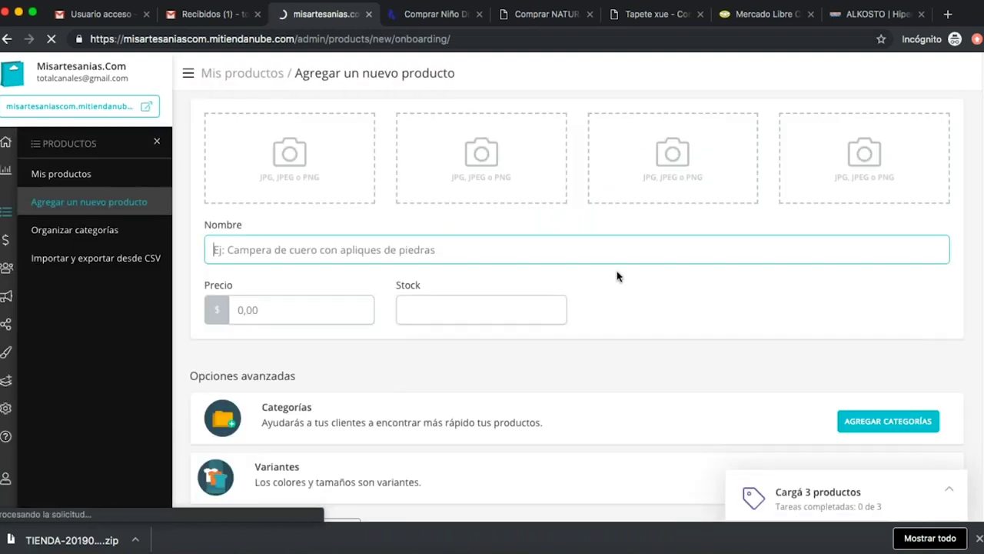
Upload Foto 3.jpg from the productos folder as the product's main photo.
{"action": "left_click", "coordinate": [286, 154]}
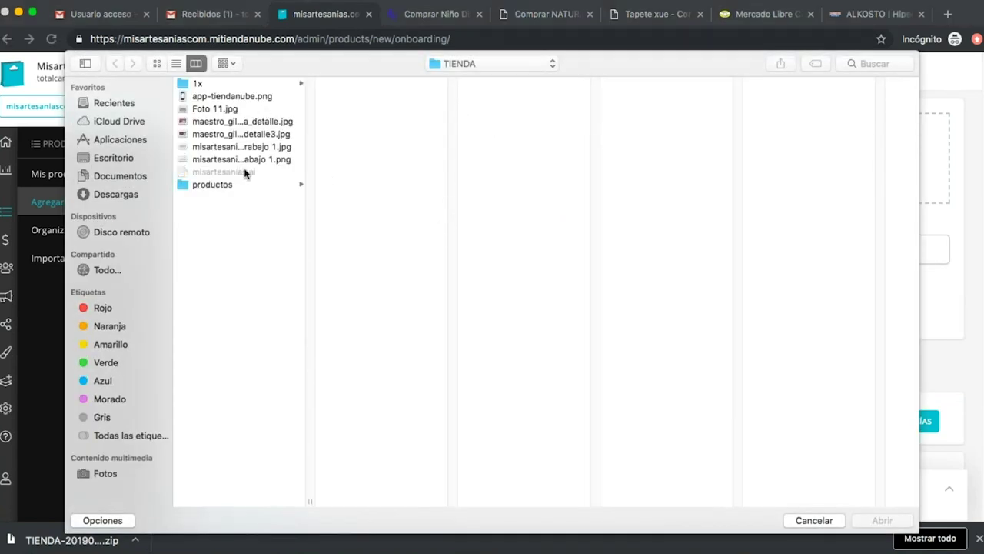
{"action": "left_click", "coordinate": [231, 185]}
{"action": "left_click", "coordinate": [361, 84]}
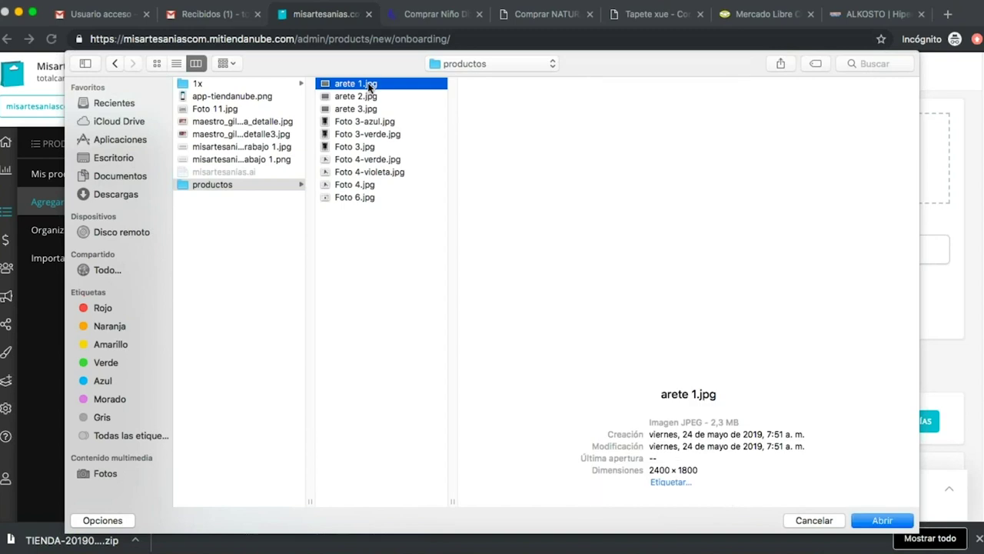
{"action": "left_click", "coordinate": [362, 123]}
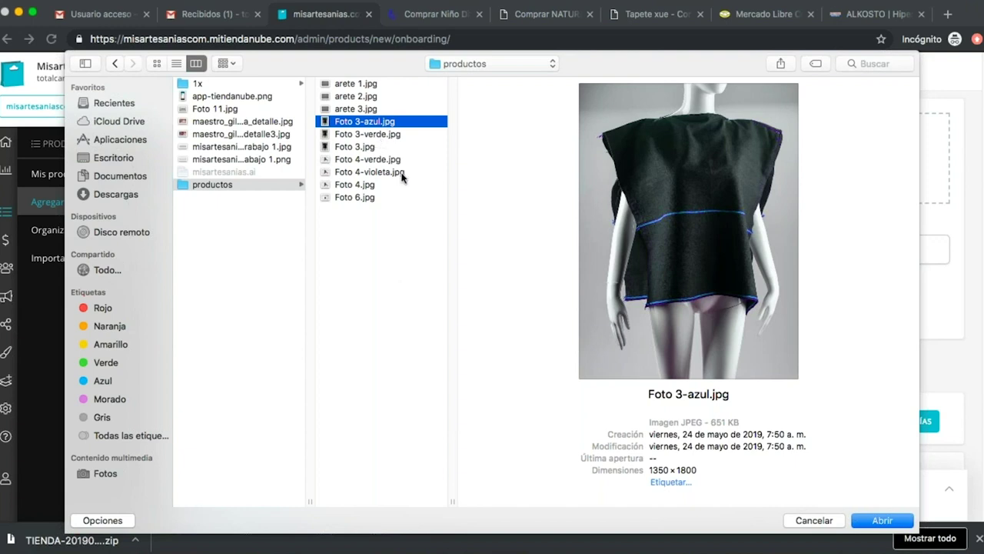
{"action": "left_click", "coordinate": [365, 148]}
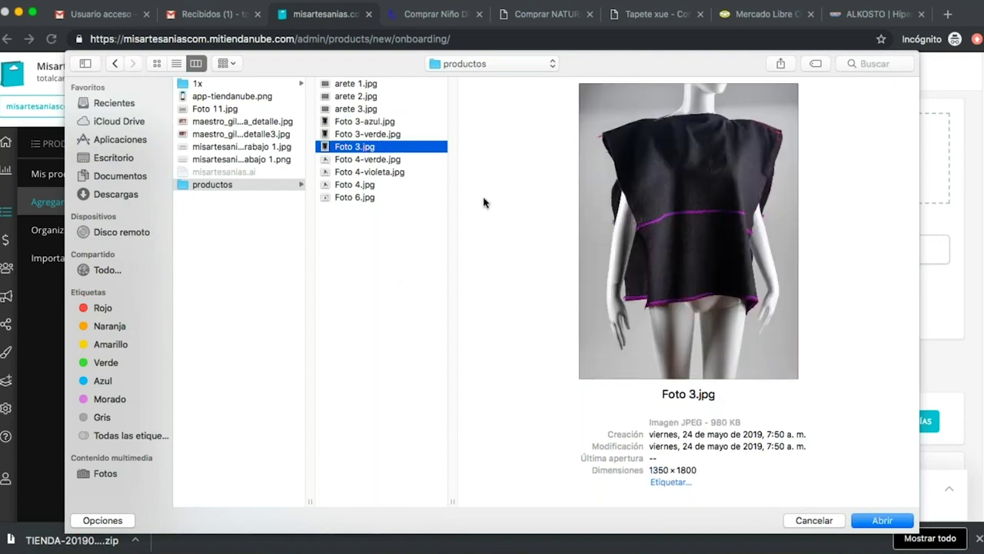
{"action": "left_click", "coordinate": [881, 520]}
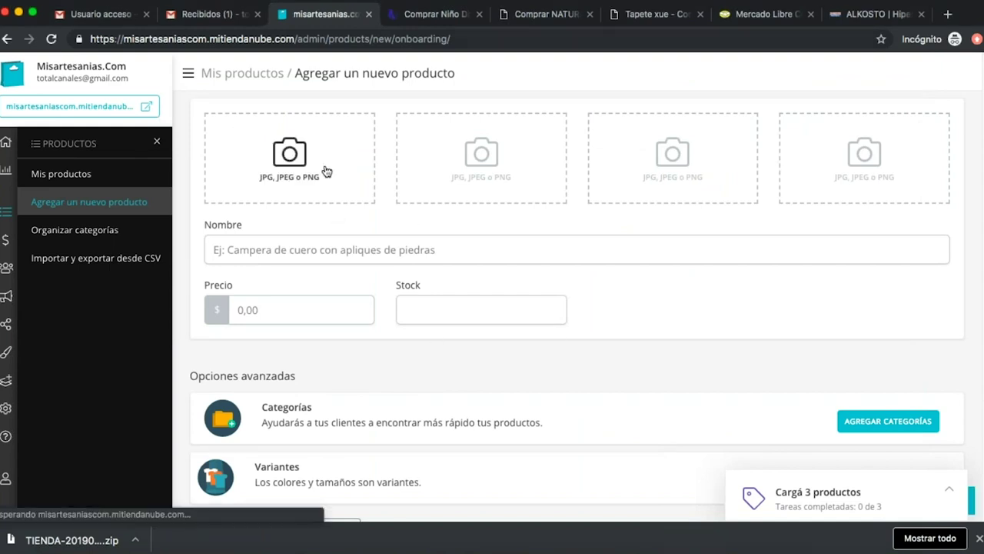
{"action": "left_click", "coordinate": [326, 171]}
{"action": "left_click", "coordinate": [814, 518]}
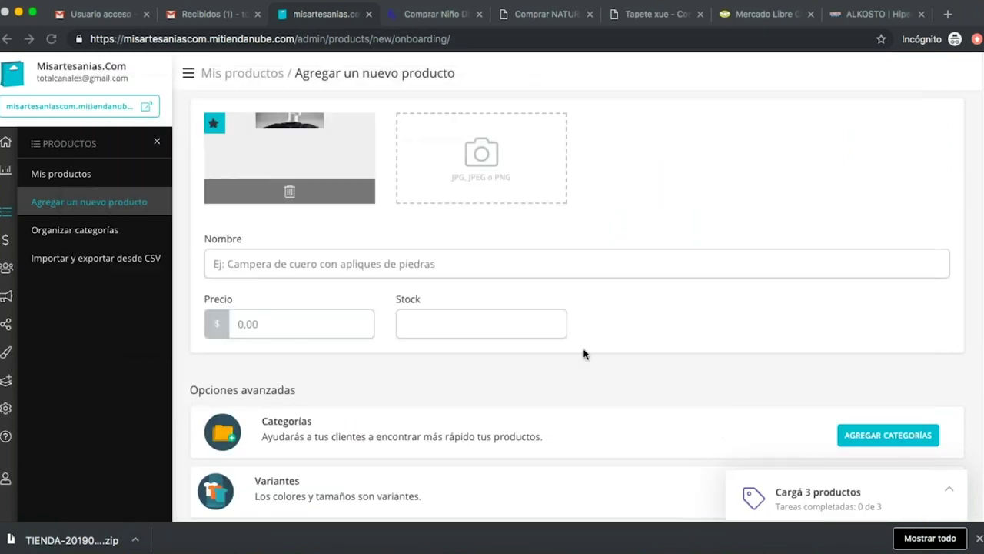
{"action": "left_click", "coordinate": [290, 260]}
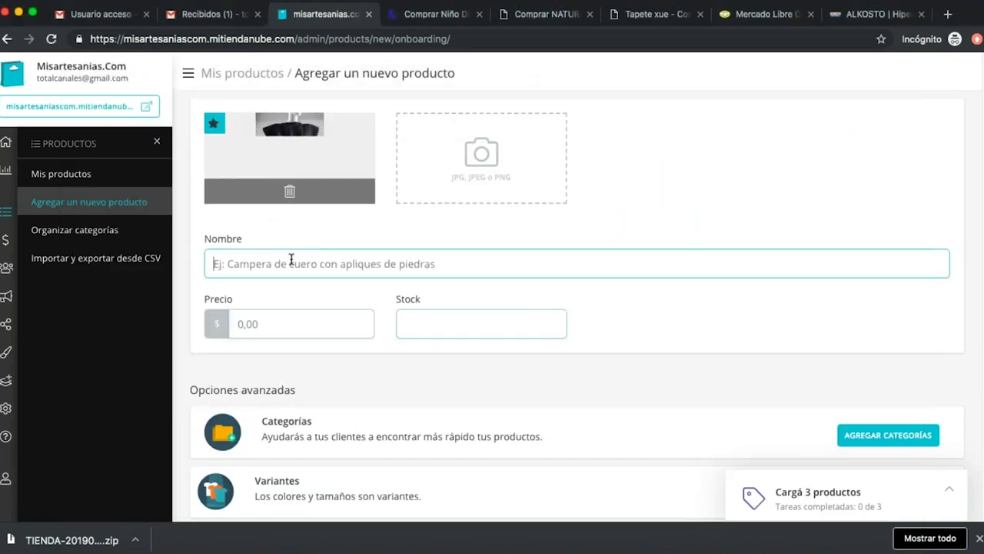
Enter the product name 'Sayo colores', correcting the stray capital A.
{"action": "type", "text": "SAyo"}
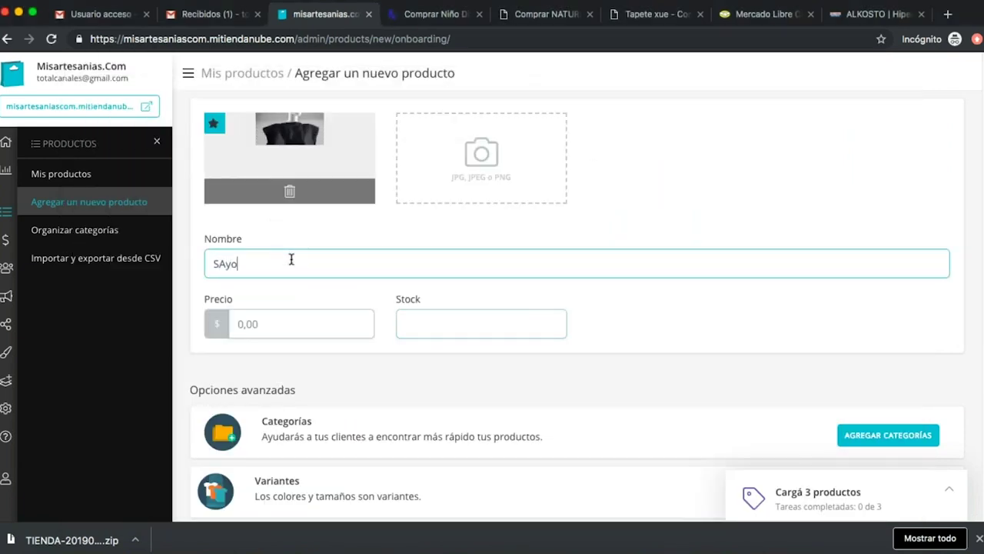
{"action": "key", "text": "Left"}
{"action": "key", "text": "Left"}
{"action": "key", "text": "BackSpace"}
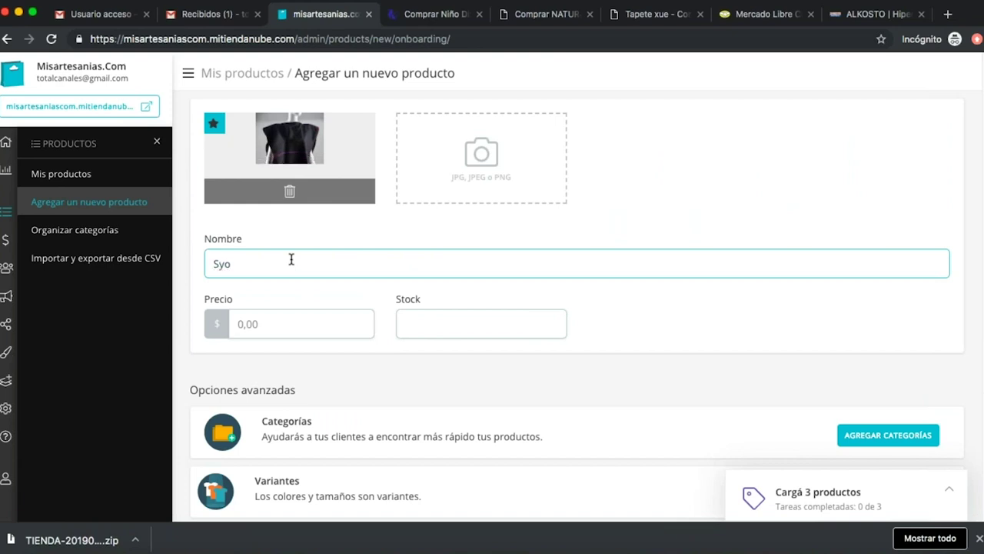
{"action": "type", "text": "a"}
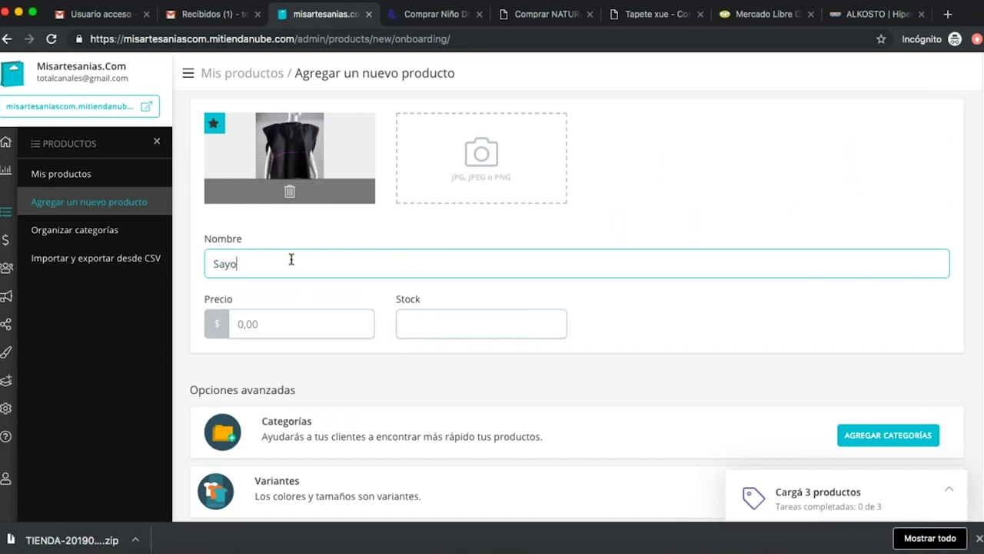
{"action": "key", "text": "Right"}
{"action": "key", "text": "Right"}
{"action": "type", "text": "colores"}
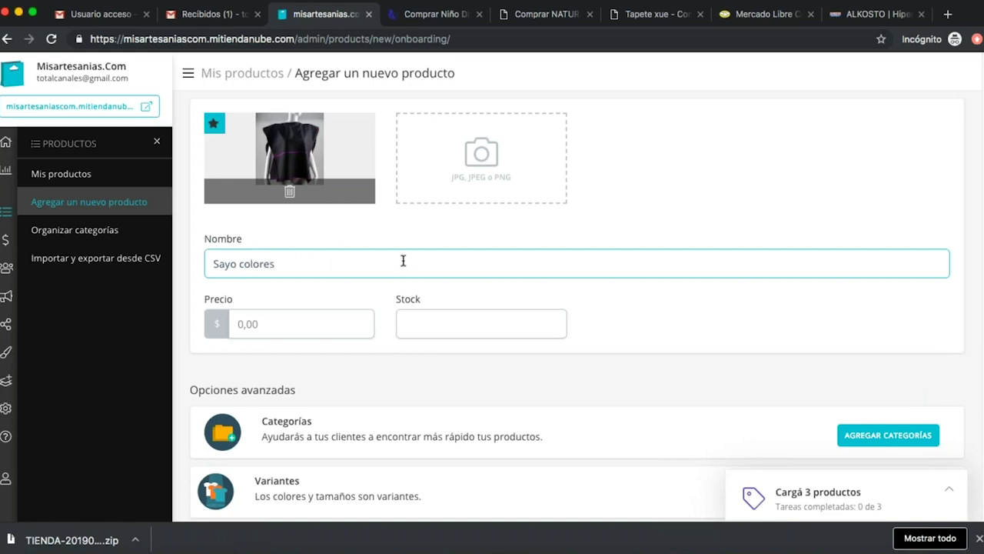
{"action": "left_click", "coordinate": [492, 136]}
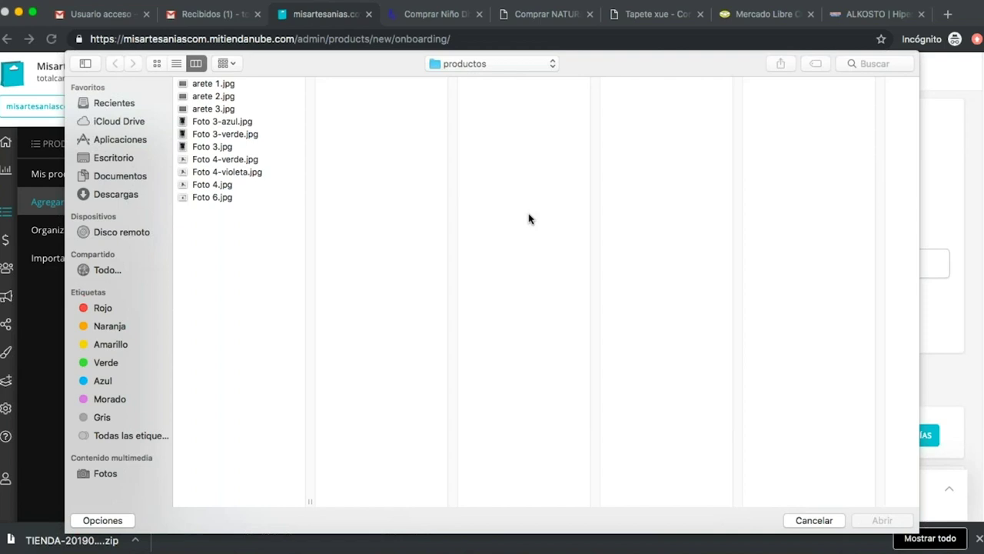
Add Foto 3-verde.jpg and Foto 3-azul.jpg as additional product photos, then go to Precio.
{"action": "left_click", "coordinate": [244, 135]}
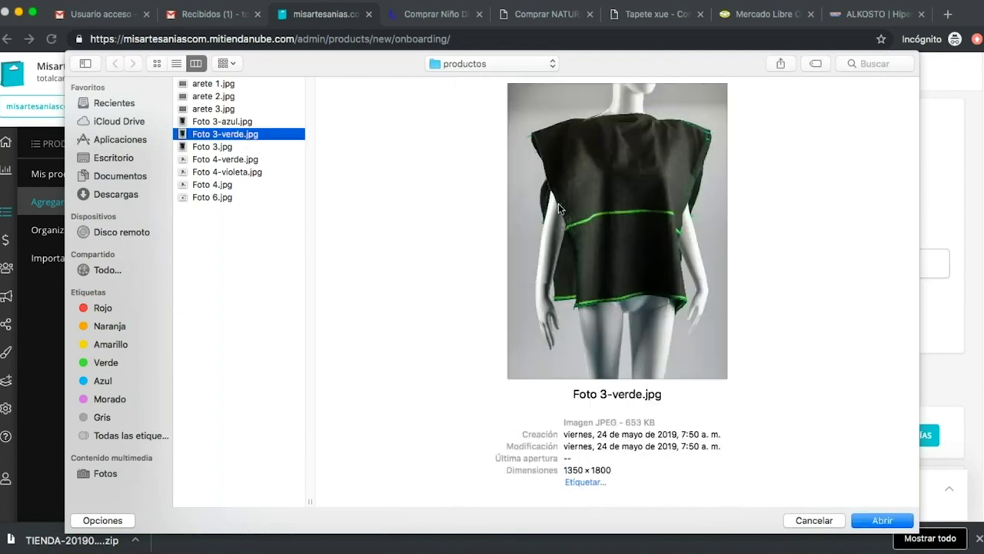
{"action": "left_click", "coordinate": [879, 524]}
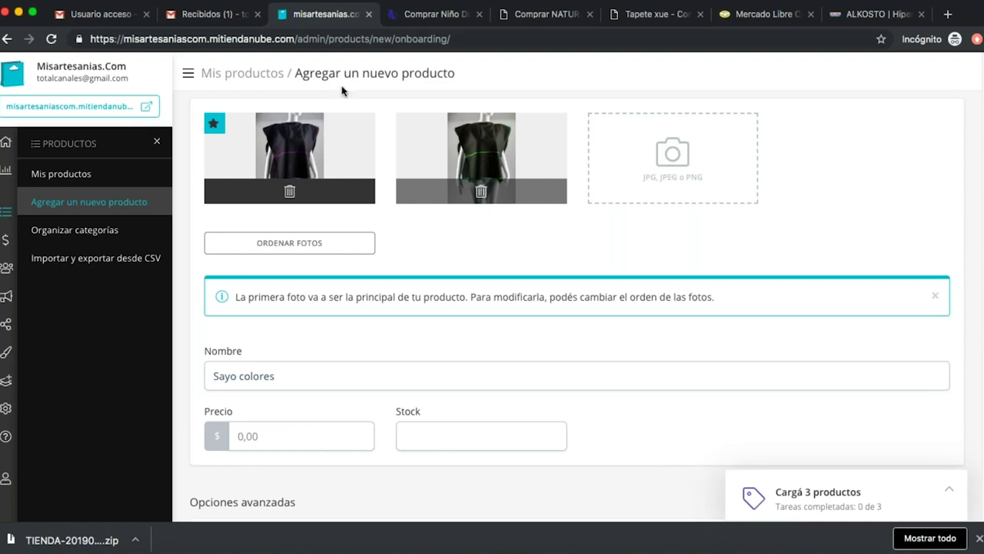
{"action": "left_click", "coordinate": [670, 153]}
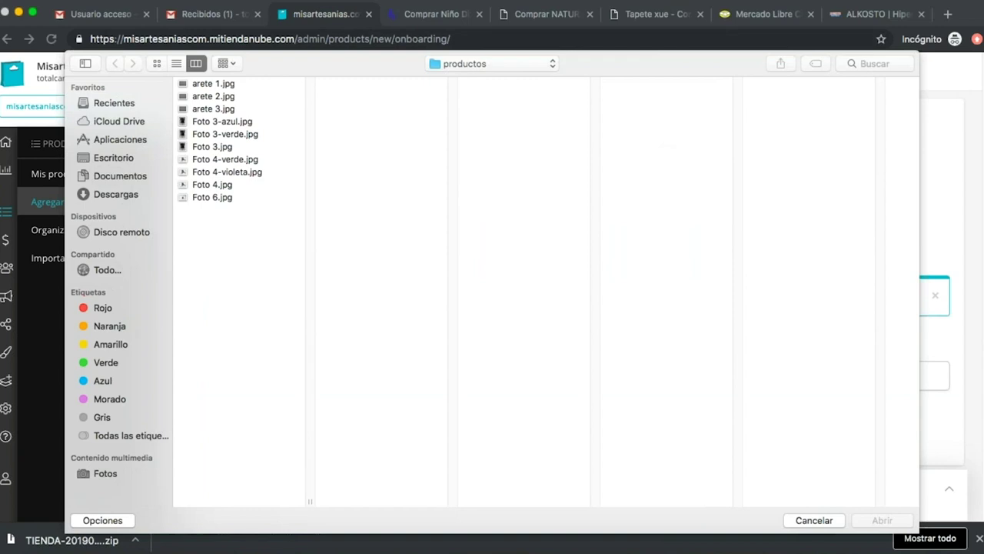
{"action": "left_click", "coordinate": [232, 122]}
{"action": "left_click", "coordinate": [882, 520]}
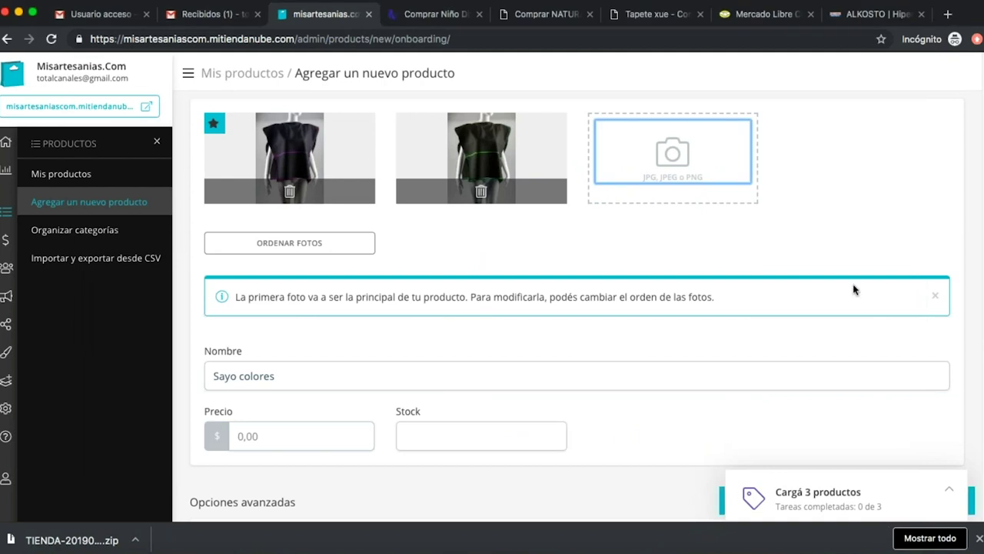
{"action": "left_click", "coordinate": [315, 375]}
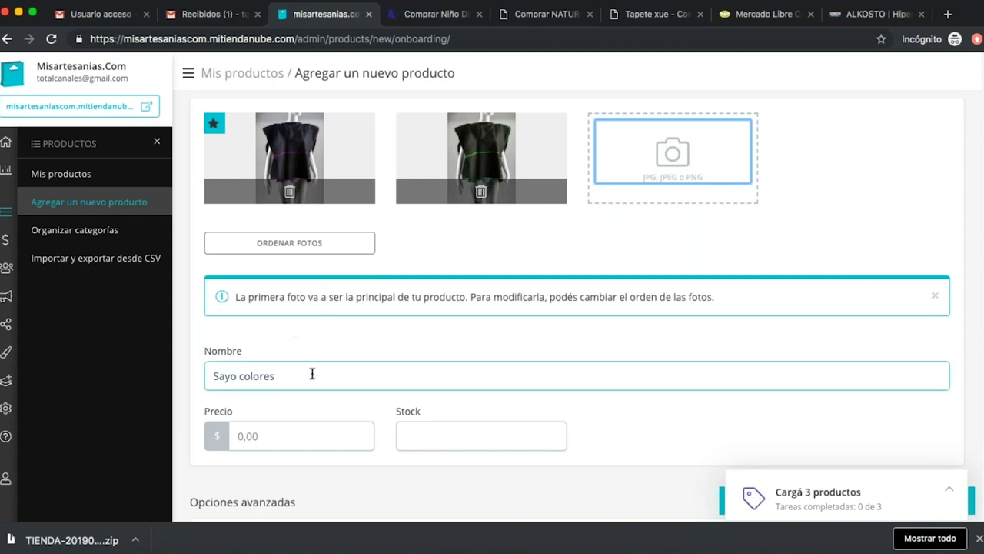
{"action": "scroll", "coordinate": [304, 384], "scroll_direction": "down", "scroll_amount": 1}
{"action": "left_click", "coordinate": [286, 399]}
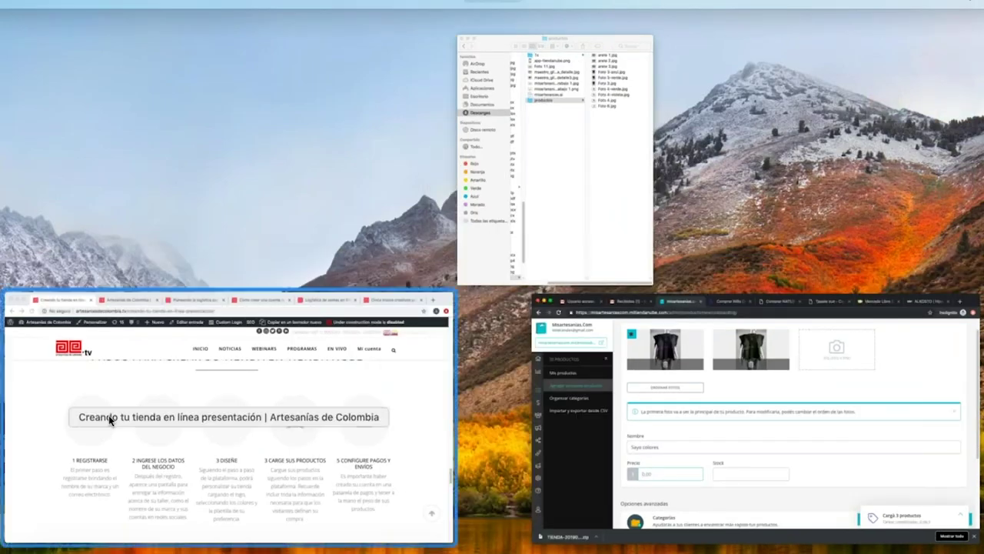
{"action": "left_click", "coordinate": [264, 472]}
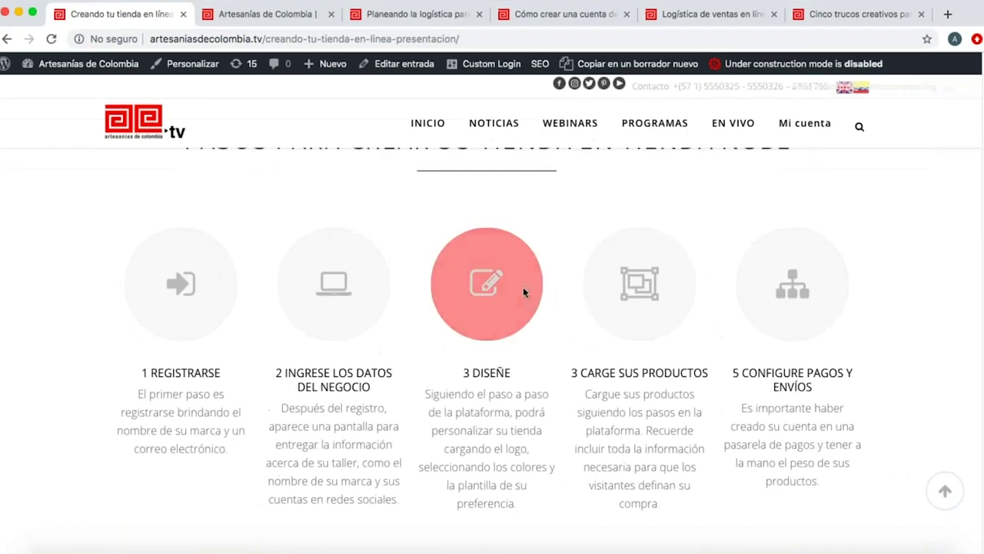
{"action": "left_click", "coordinate": [732, 16]}
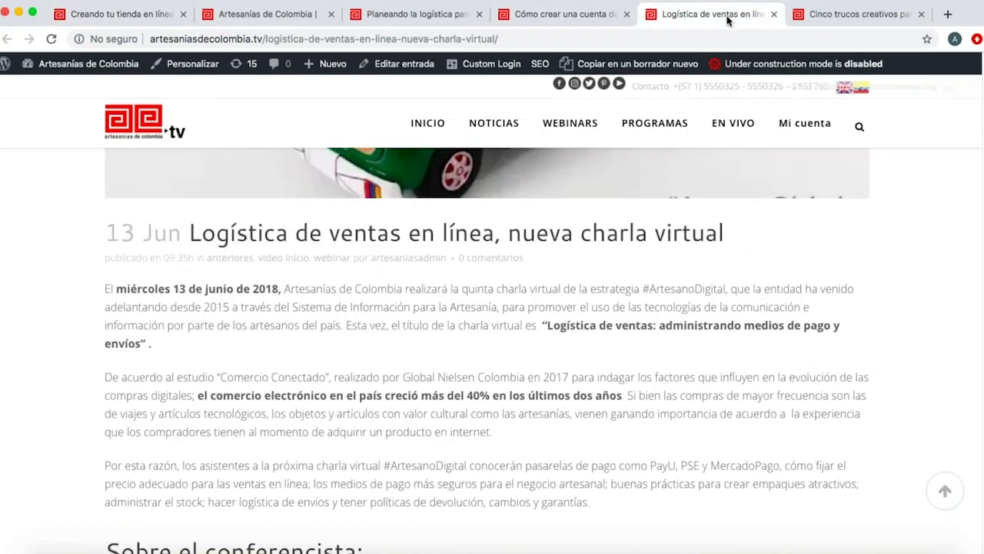
{"action": "left_click", "coordinate": [401, 15]}
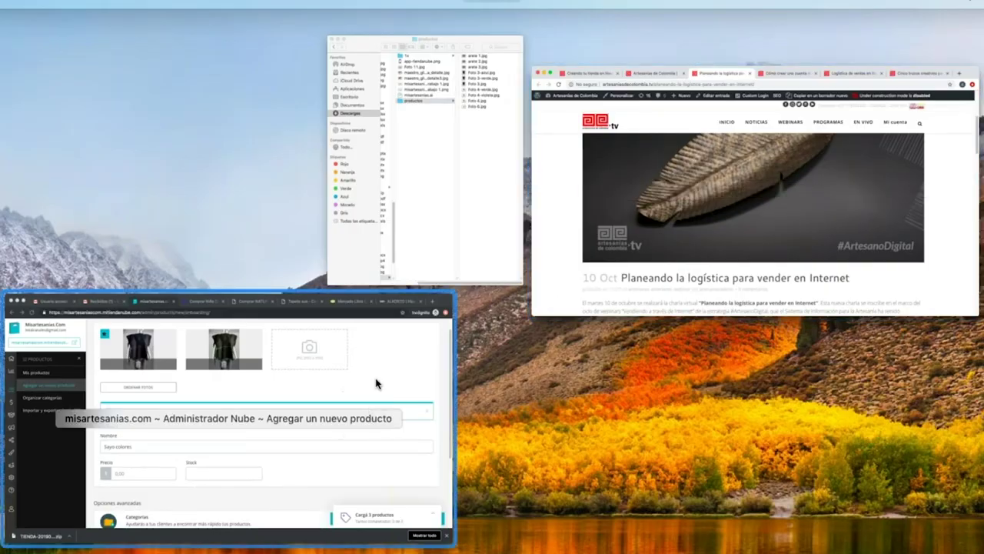
{"action": "left_click", "coordinate": [376, 383]}
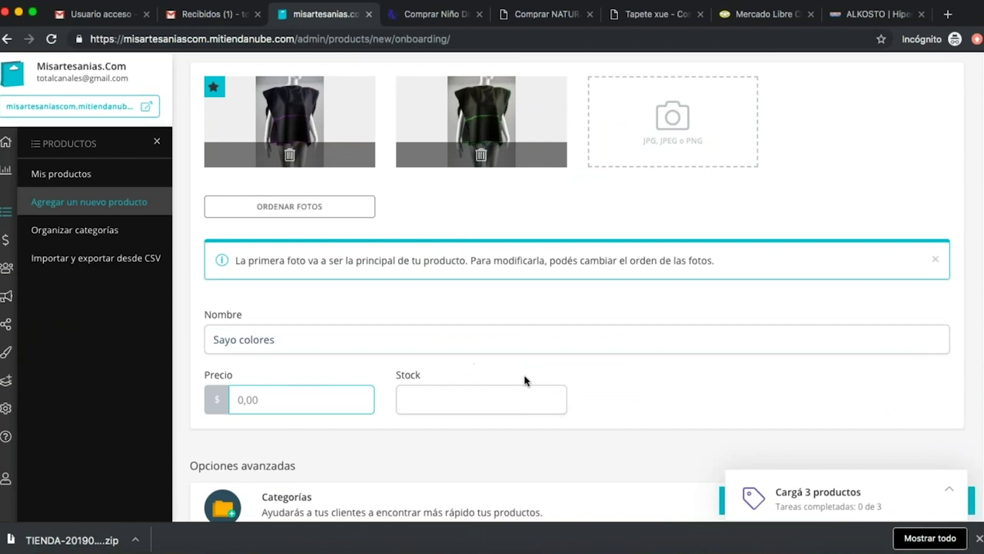
{"action": "scroll", "coordinate": [649, 332], "scroll_direction": "up", "scroll_amount": 1}
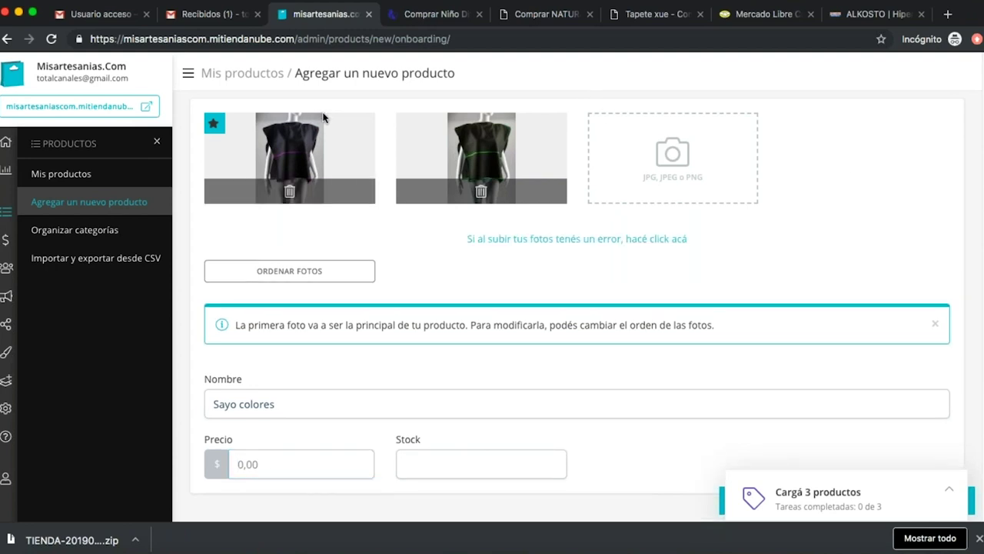
{"action": "left_click", "coordinate": [681, 2]}
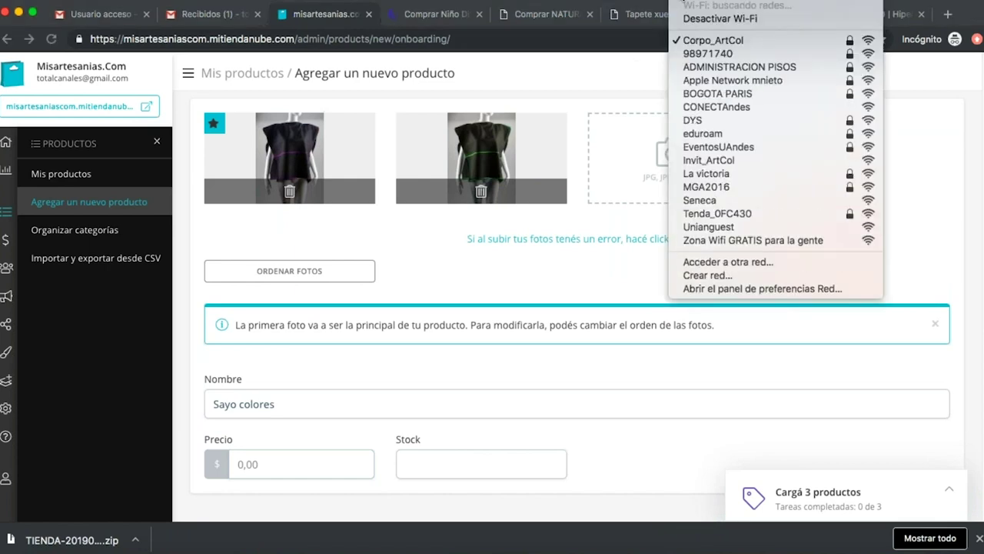
{"action": "key", "text": "Escape"}
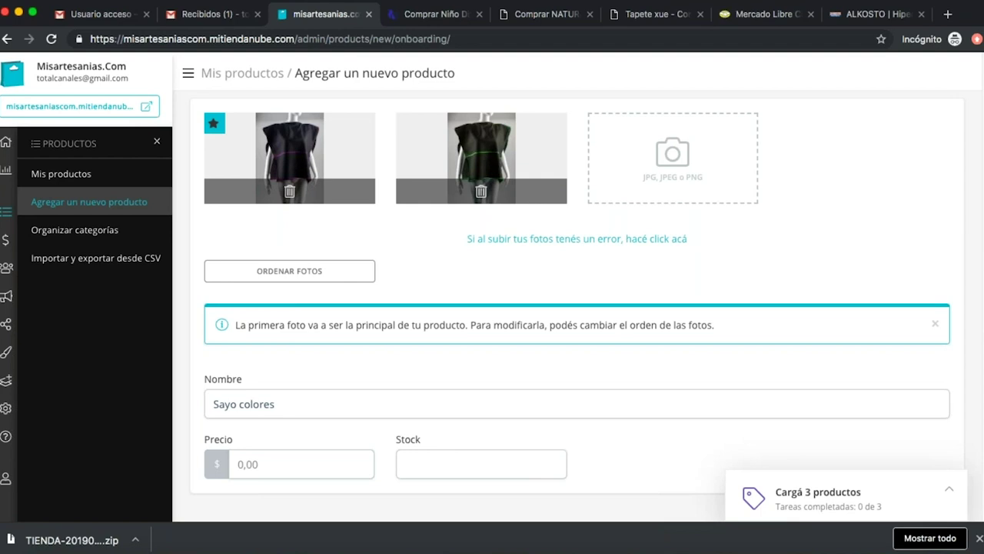
{"action": "left_click", "coordinate": [672, 4]}
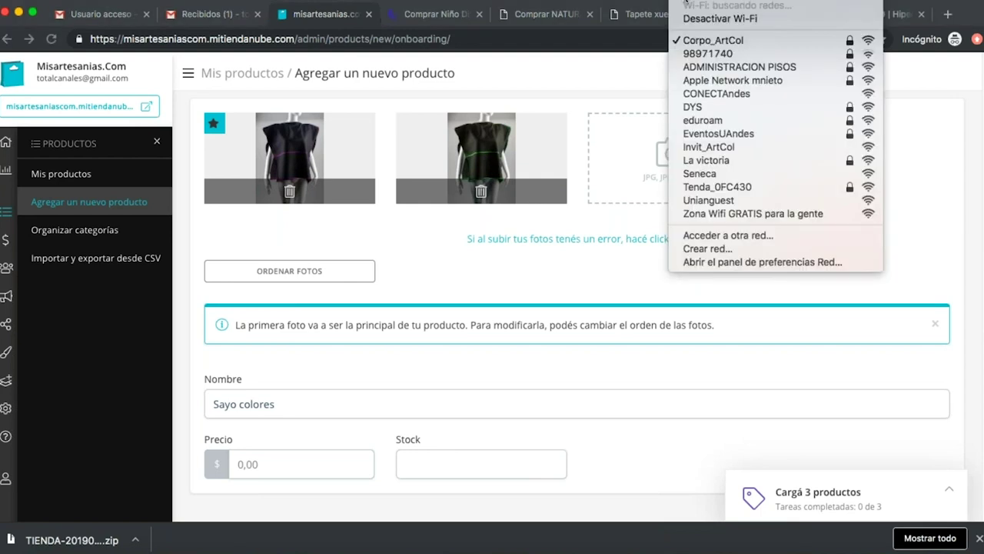
{"action": "left_click", "coordinate": [730, 45]}
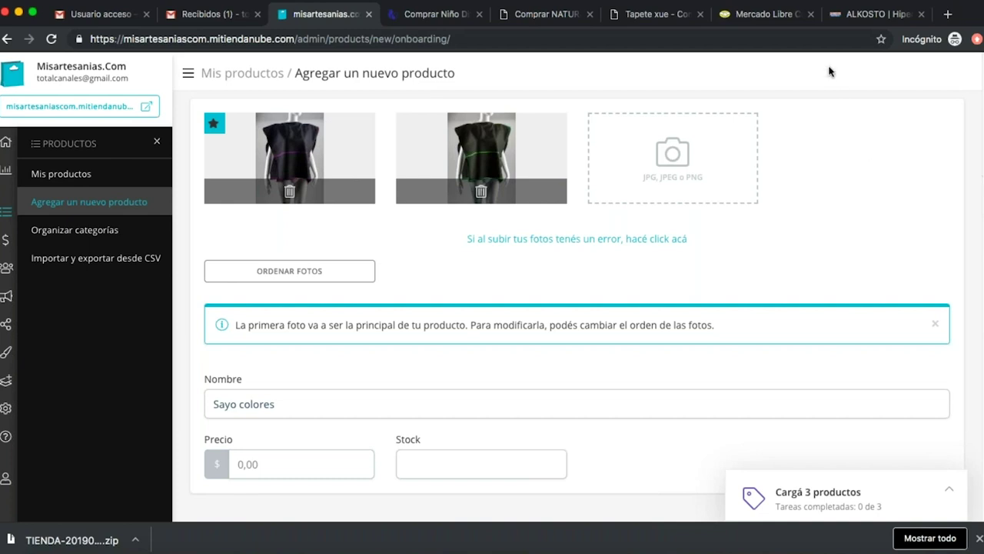
Reload the Silvia Ardila store's Niño Divino collection page, then return to the misartesanias admin tab.
{"action": "left_click", "coordinate": [446, 15]}
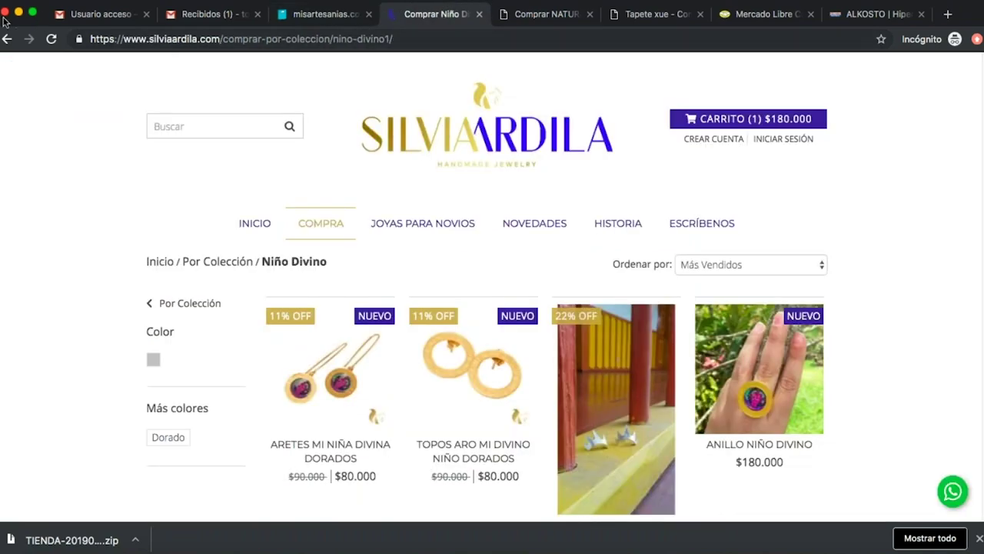
{"action": "left_click", "coordinate": [52, 39]}
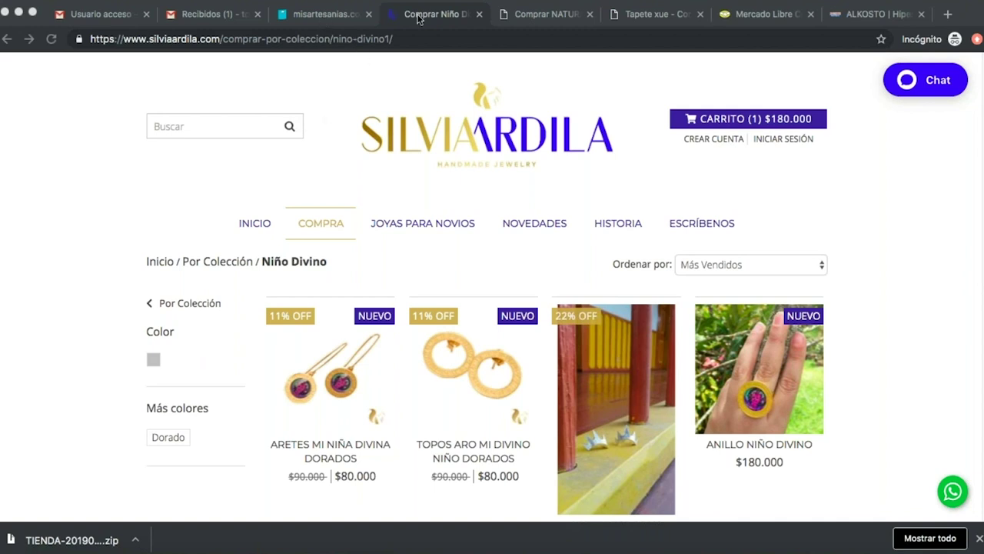
{"action": "left_click", "coordinate": [51, 40]}
{"action": "left_click", "coordinate": [323, 14]}
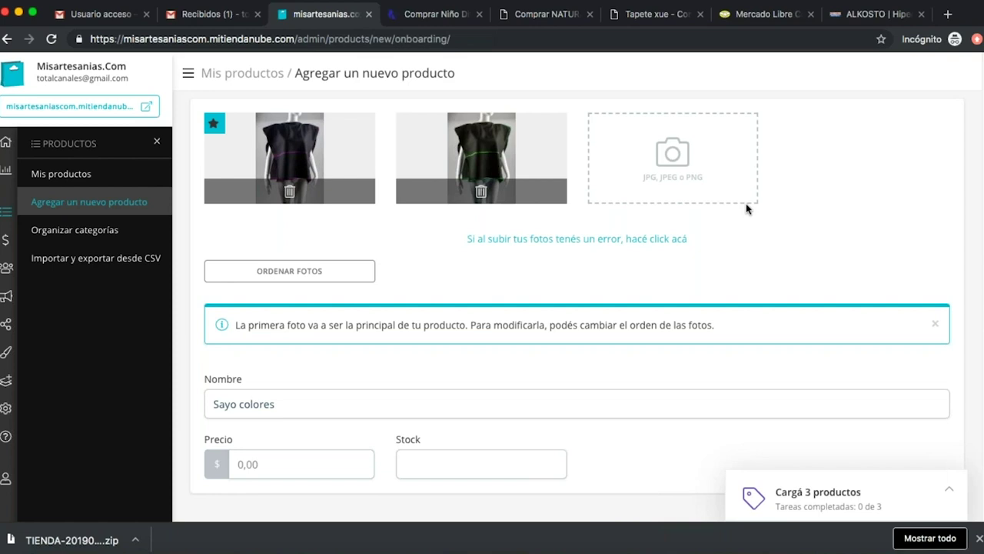
Upload Foto 3-azul.jpg from the productos folder as the third photo, then go to Precio.
{"action": "left_click", "coordinate": [687, 166]}
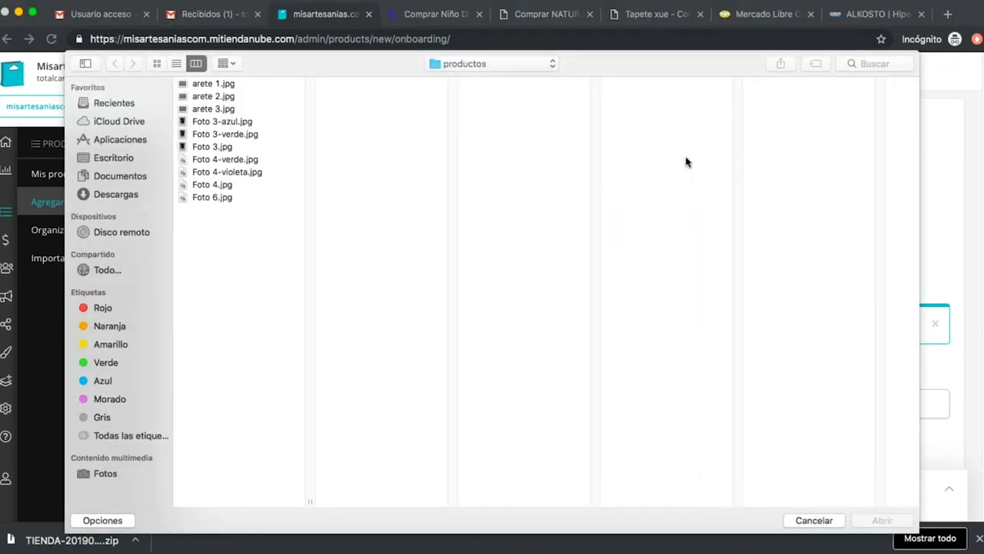
{"action": "left_click", "coordinate": [240, 132]}
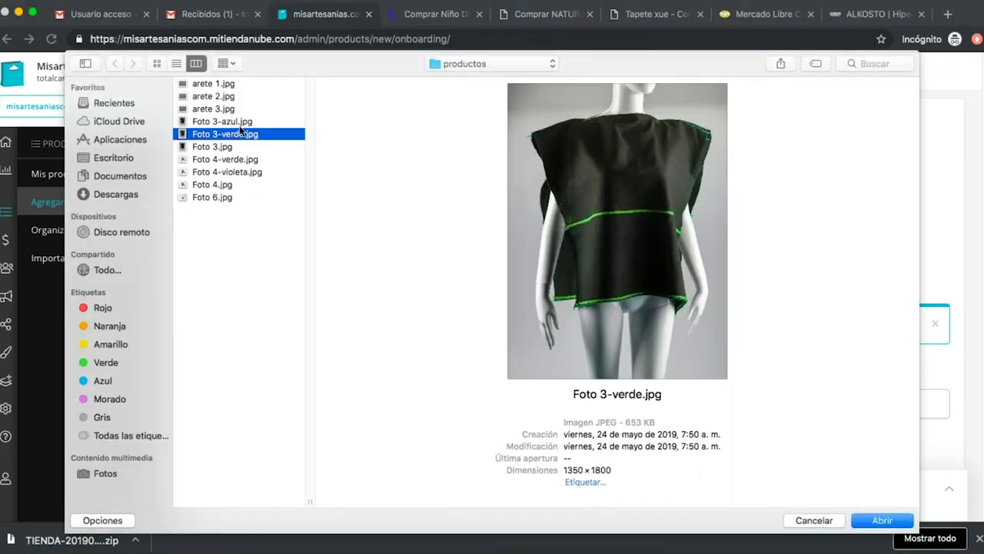
{"action": "left_click", "coordinate": [238, 123]}
{"action": "left_click", "coordinate": [882, 520]}
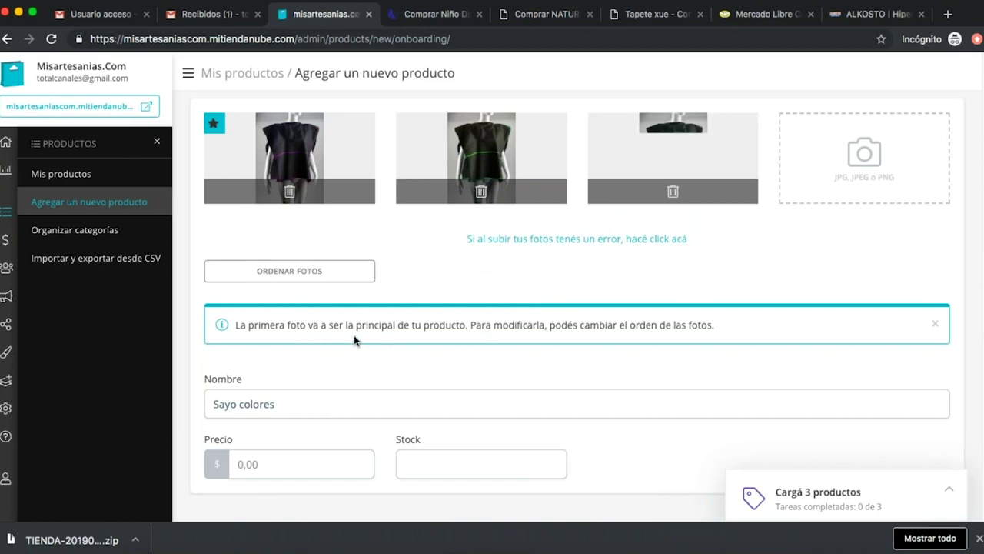
{"action": "scroll", "coordinate": [354, 341], "scroll_direction": "down", "scroll_amount": 2}
{"action": "left_click", "coordinate": [280, 385]}
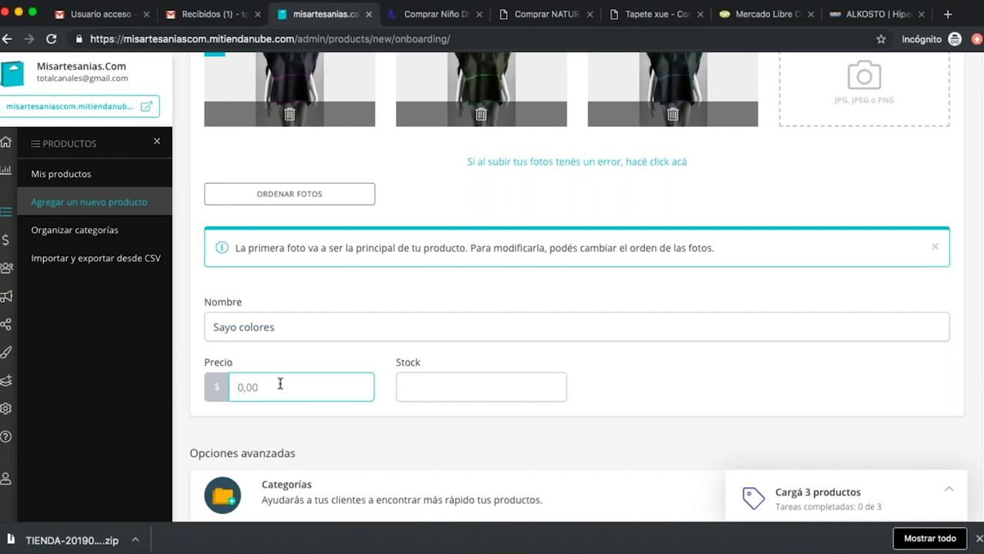
Enter 100000 as the Sayo colores price and 10 as its stock.
{"action": "type", "text": "100000"}
{"action": "key", "text": "Tab"}
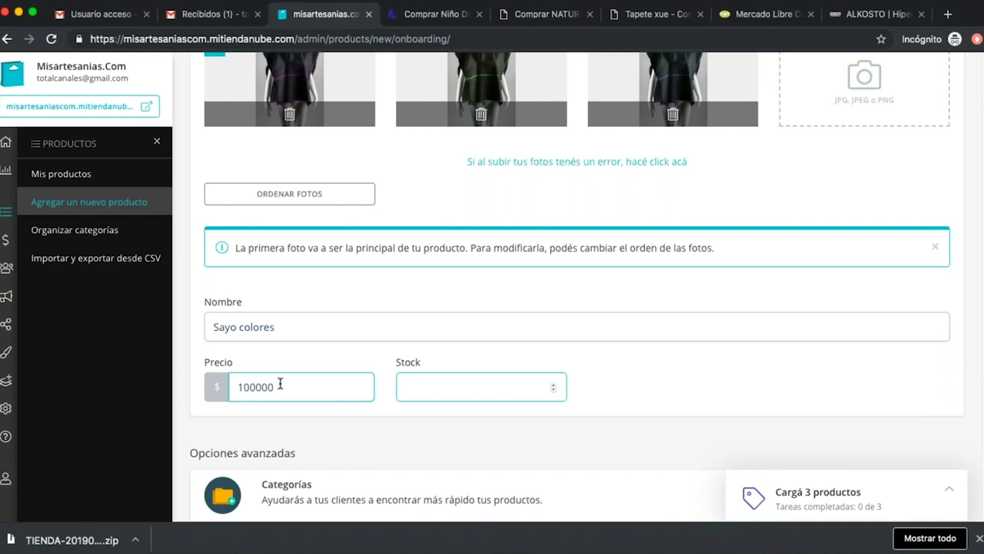
{"action": "type", "text": "10"}
{"action": "scroll", "coordinate": [638, 401], "scroll_direction": "down", "scroll_amount": 2}
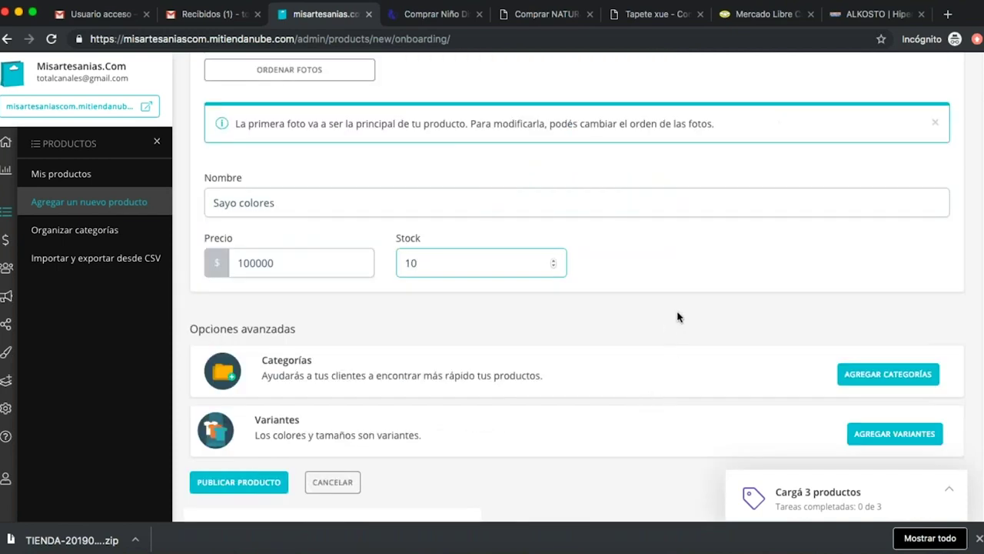
{"action": "scroll", "coordinate": [676, 317], "scroll_direction": "down", "scroll_amount": 1}
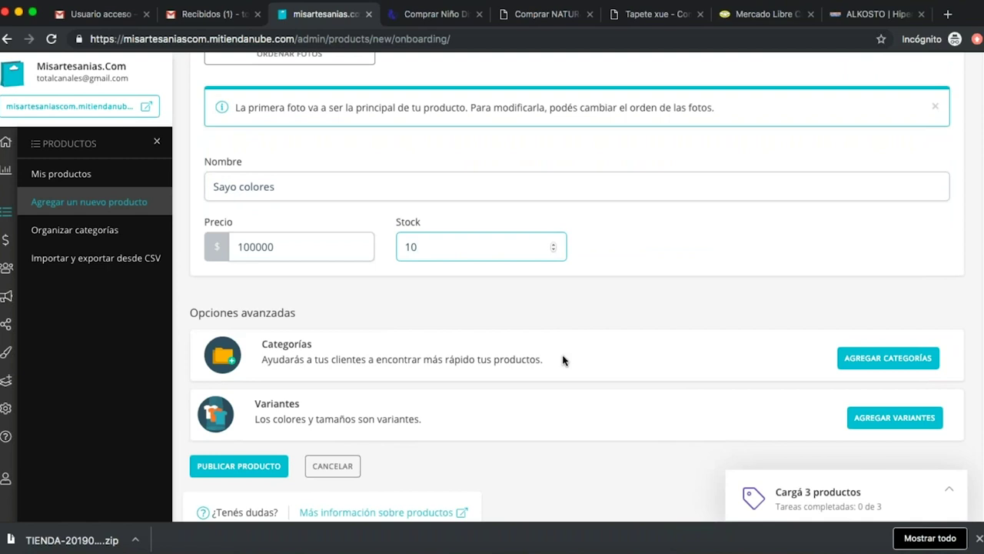
Browse the COMPRA menu of the Silvia Ardila example store.
{"action": "left_click", "coordinate": [434, 14]}
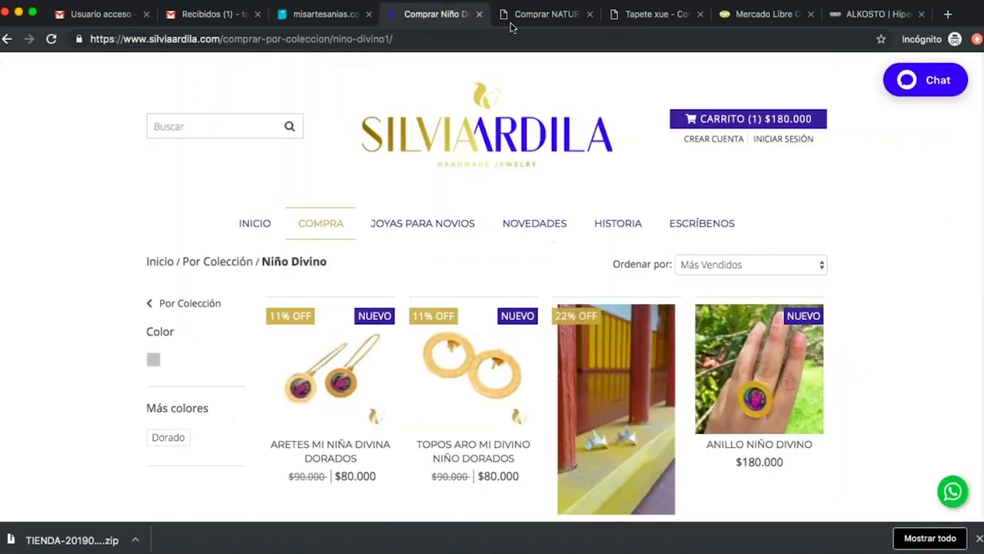
{"action": "mouse_move", "coordinate": [318, 227]}
{"action": "mouse_move", "coordinate": [320, 247]}
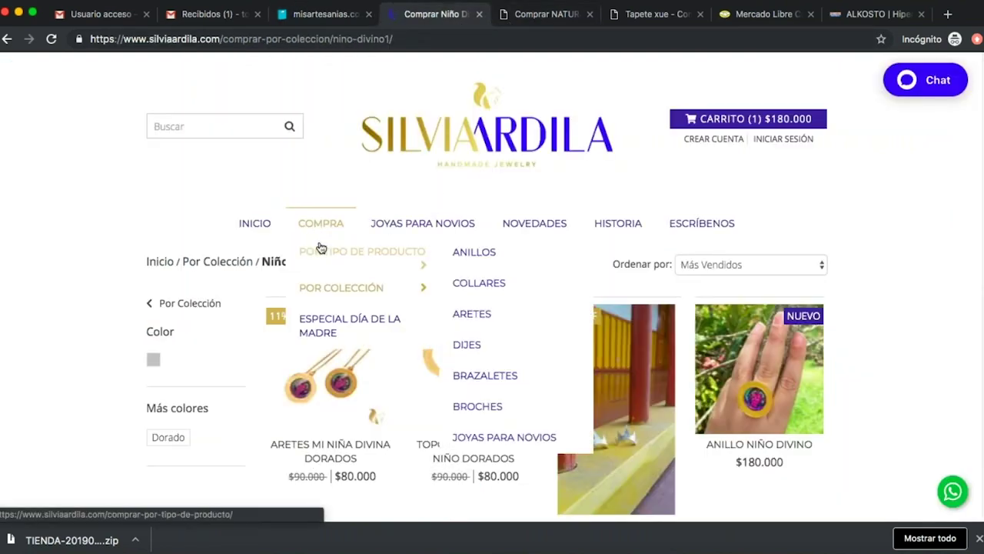
{"action": "mouse_move", "coordinate": [376, 289]}
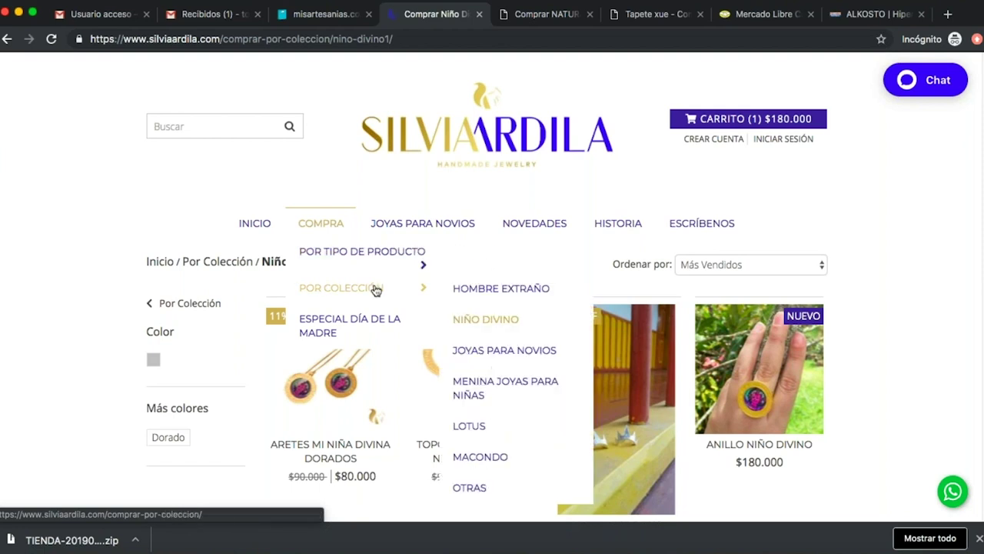
Go from the Tapete Xue page to the Agua y Panela home page, then return to Tiendanube.
{"action": "left_click", "coordinate": [658, 16]}
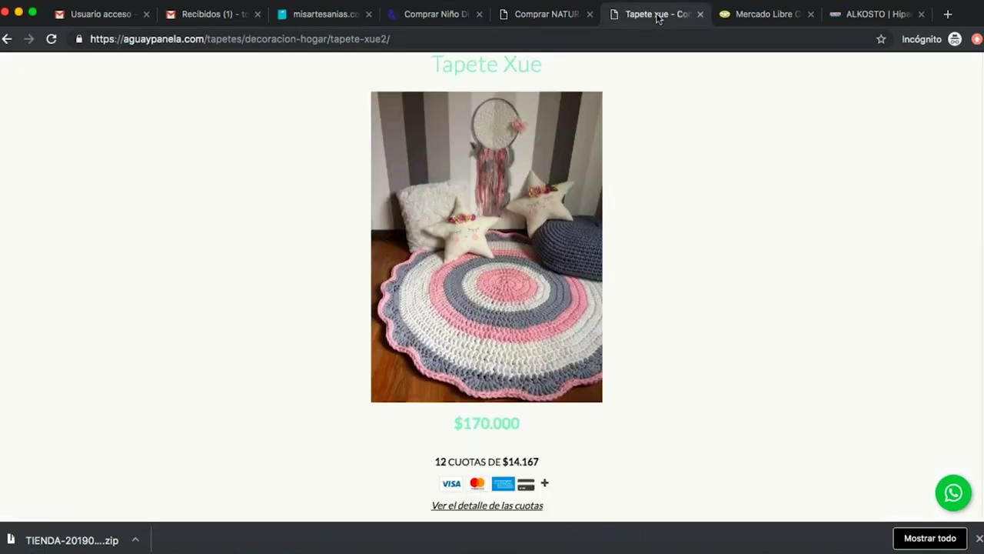
{"action": "scroll", "coordinate": [604, 135], "scroll_direction": "up", "scroll_amount": 3}
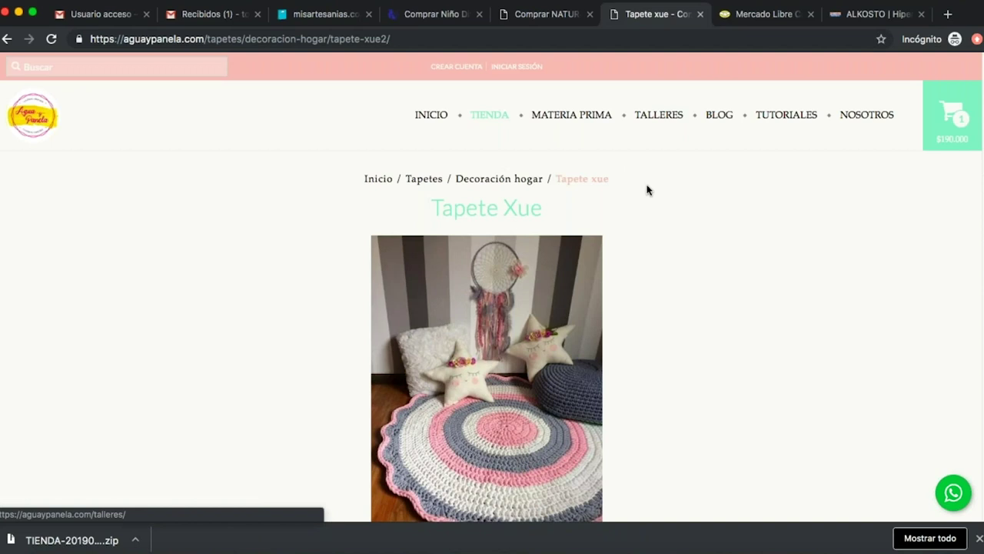
{"action": "mouse_move", "coordinate": [500, 120]}
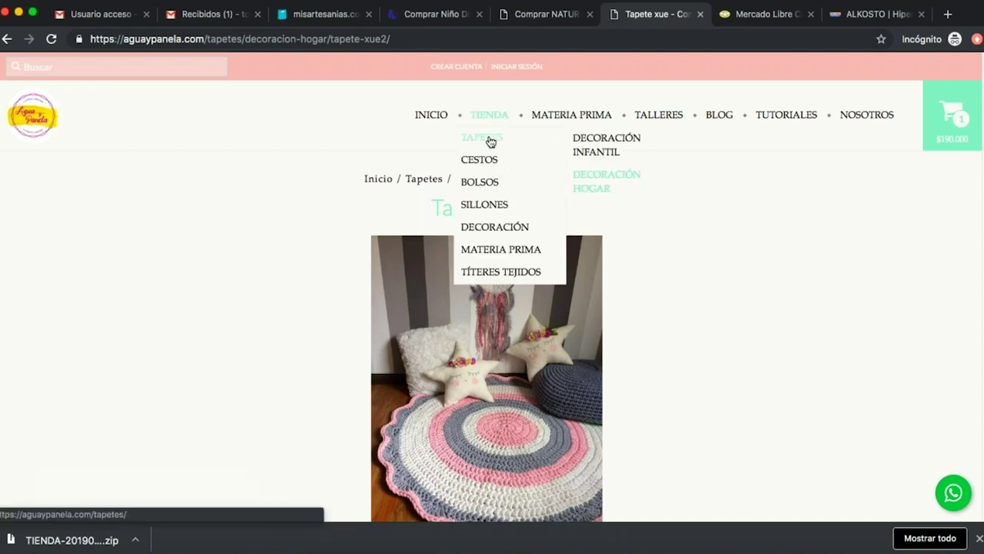
{"action": "mouse_move", "coordinate": [489, 164]}
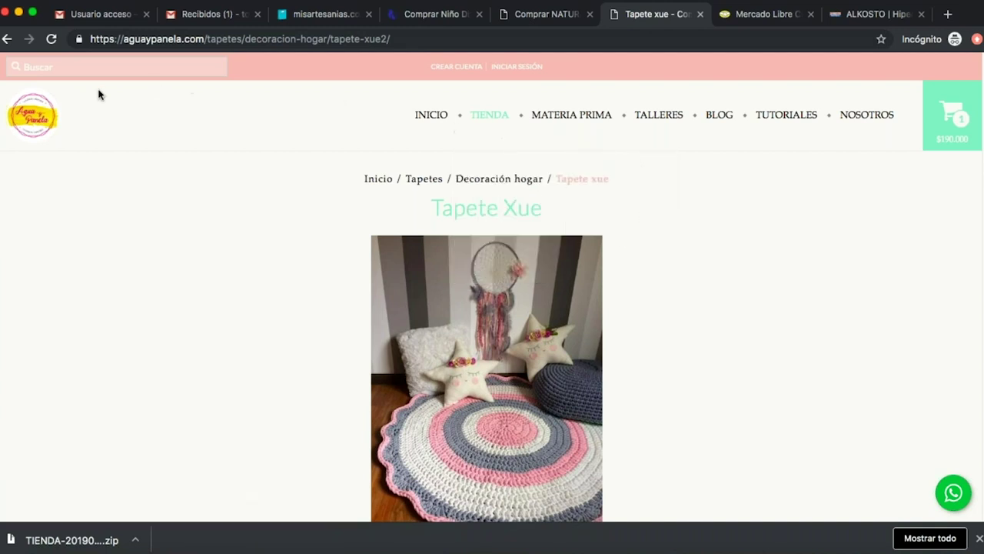
{"action": "left_click", "coordinate": [41, 112]}
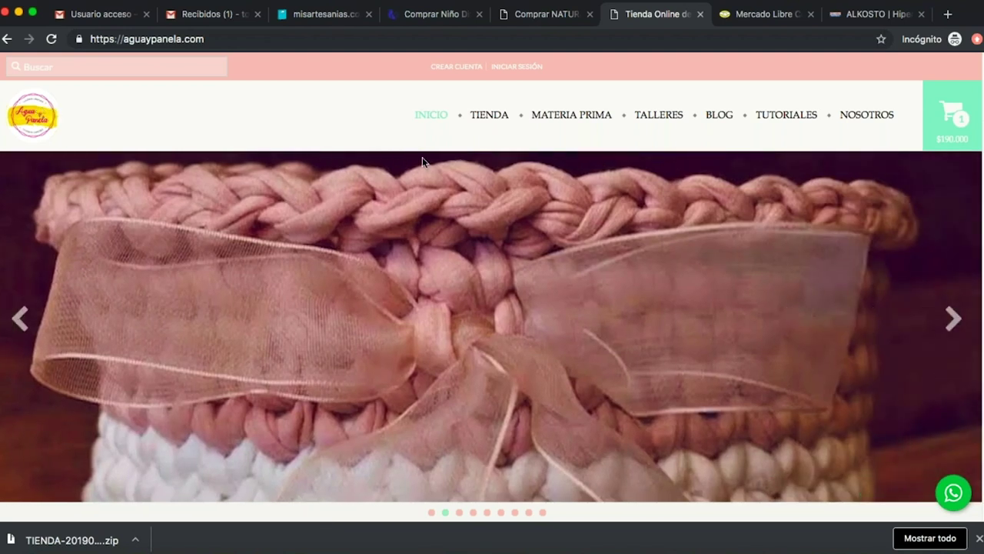
{"action": "left_click", "coordinate": [334, 13]}
Create a new Ropa category for Sayo colores.
{"action": "scroll", "coordinate": [715, 311], "scroll_direction": "down", "scroll_amount": 1}
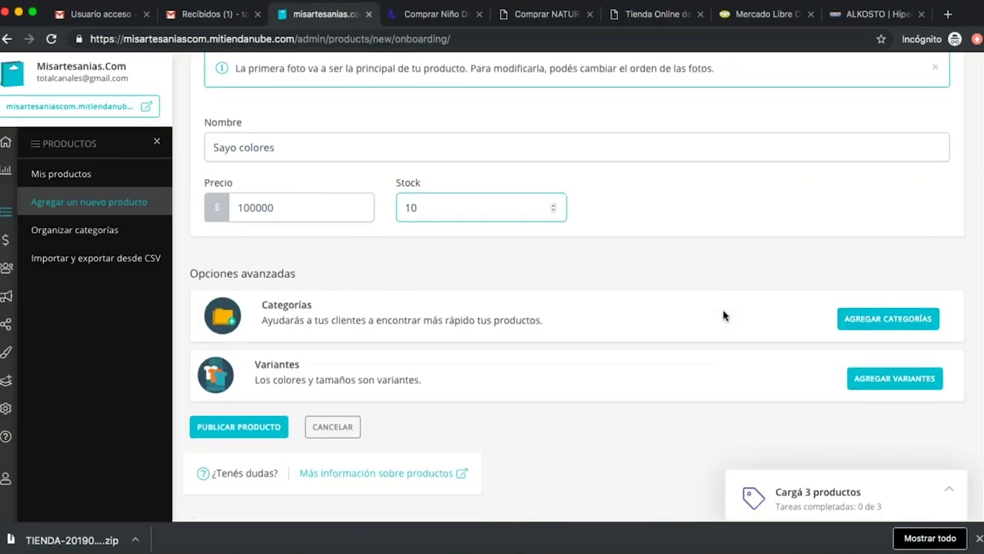
{"action": "left_click", "coordinate": [888, 318]}
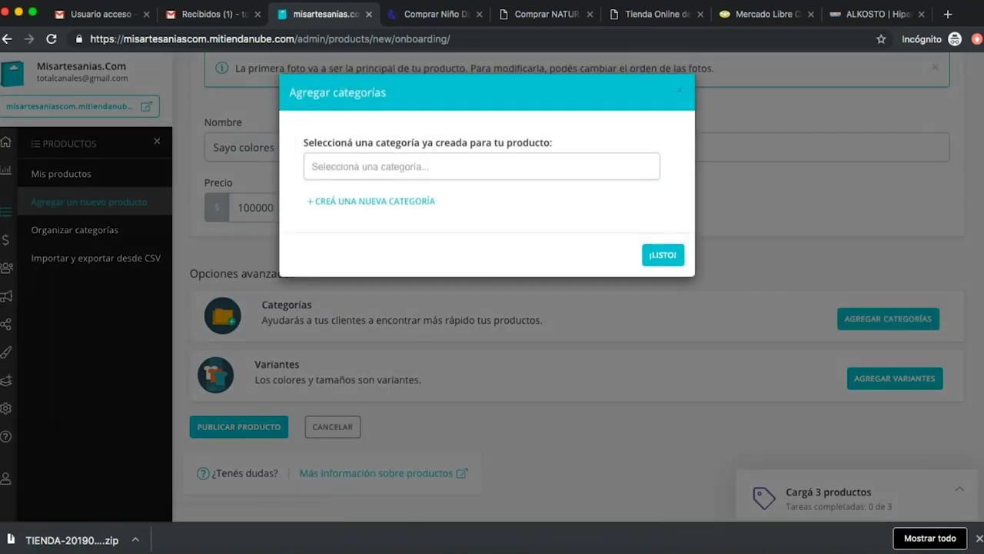
{"action": "left_click", "coordinate": [408, 167]}
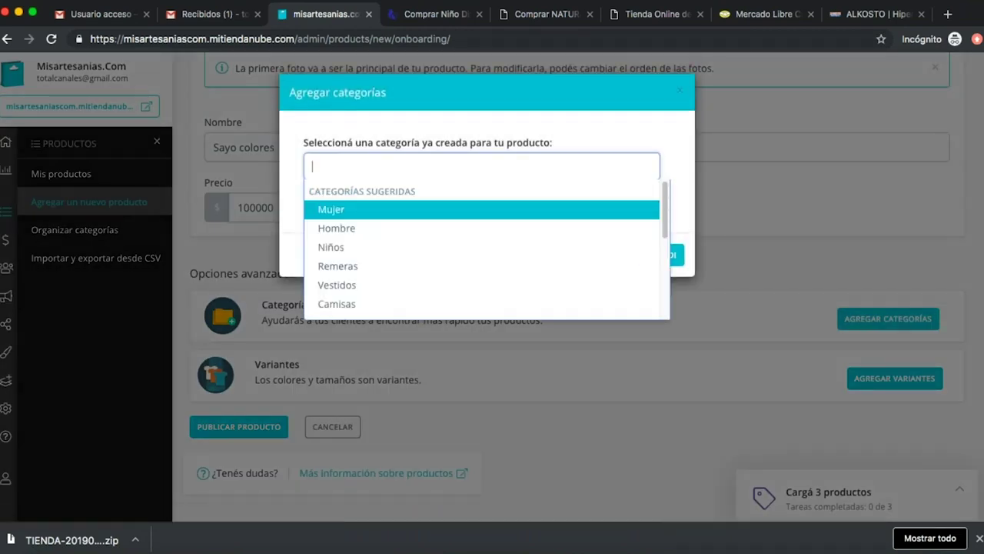
{"action": "type", "text": "Ropa"}
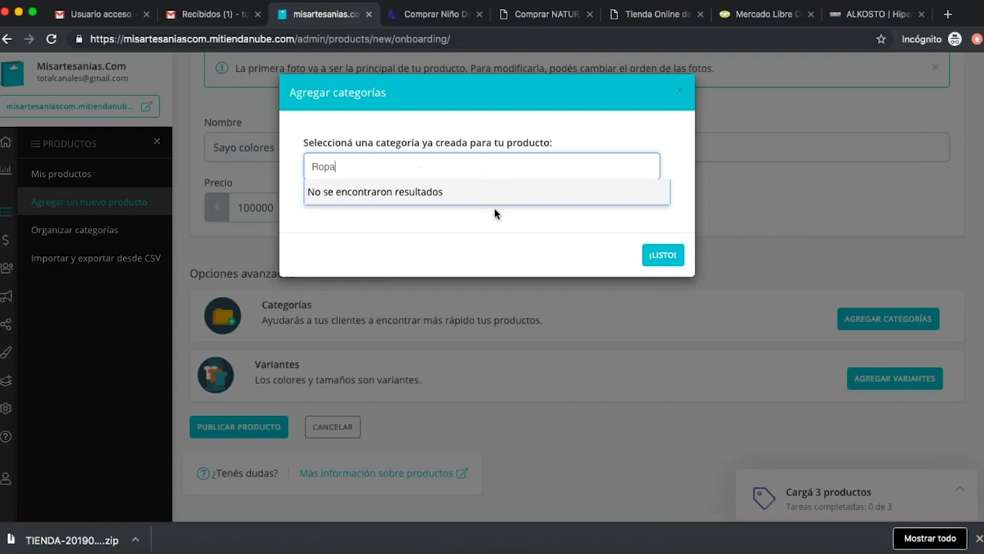
{"action": "left_click", "coordinate": [503, 226]}
{"action": "left_click", "coordinate": [388, 201]}
{"action": "left_click", "coordinate": [363, 253]}
{"action": "type", "text": "Ropa"}
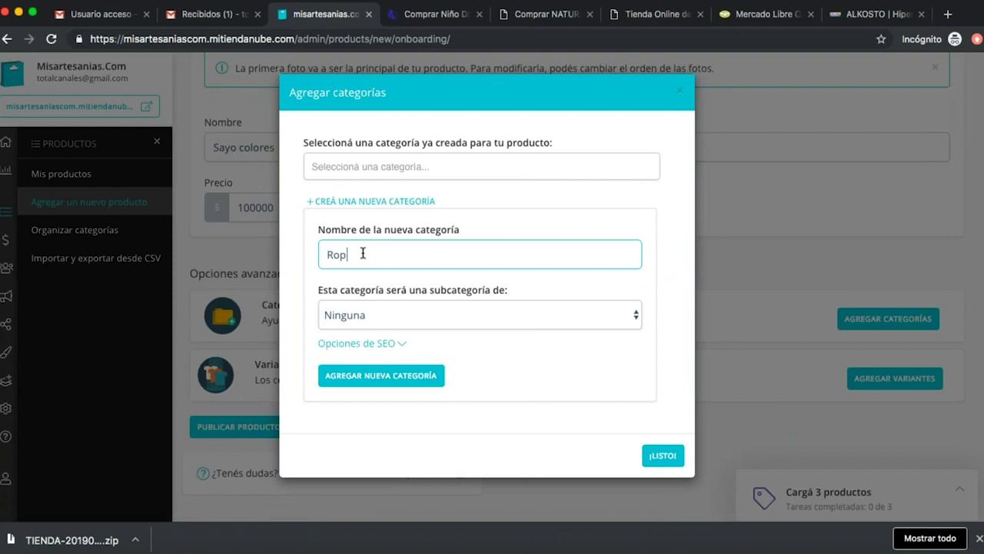
{"action": "left_click", "coordinate": [398, 380]}
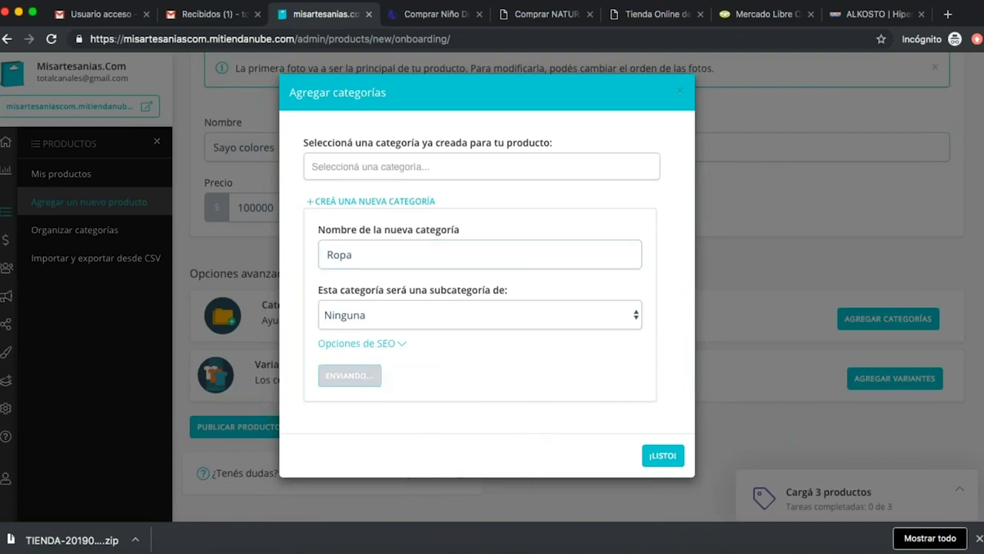
Create a top-level Mujer category with no parent and confirm both categories.
{"action": "left_click", "coordinate": [395, 289]}
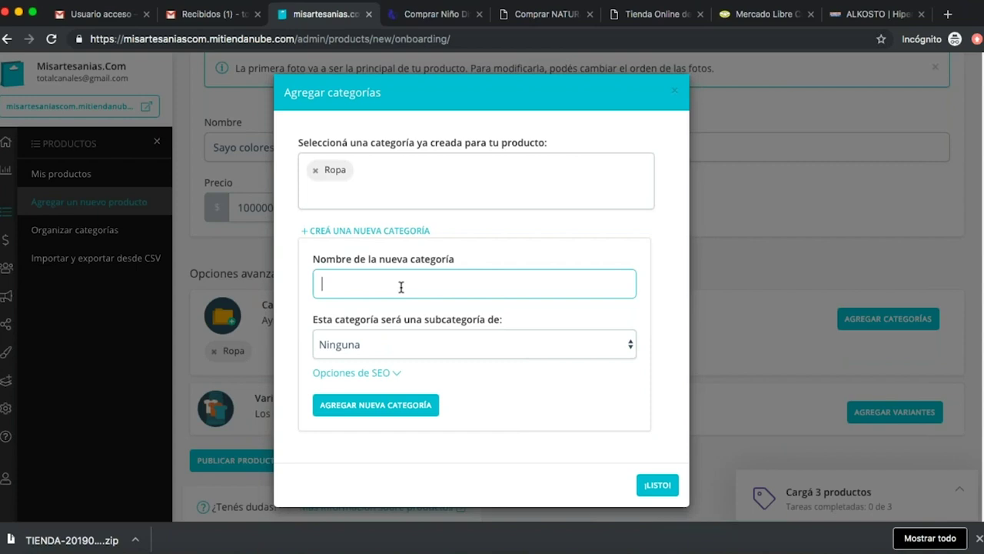
{"action": "type", "text": "Mujer"}
{"action": "left_click", "coordinate": [393, 342]}
{"action": "left_click", "coordinate": [400, 350]}
{"action": "left_click", "coordinate": [376, 339]}
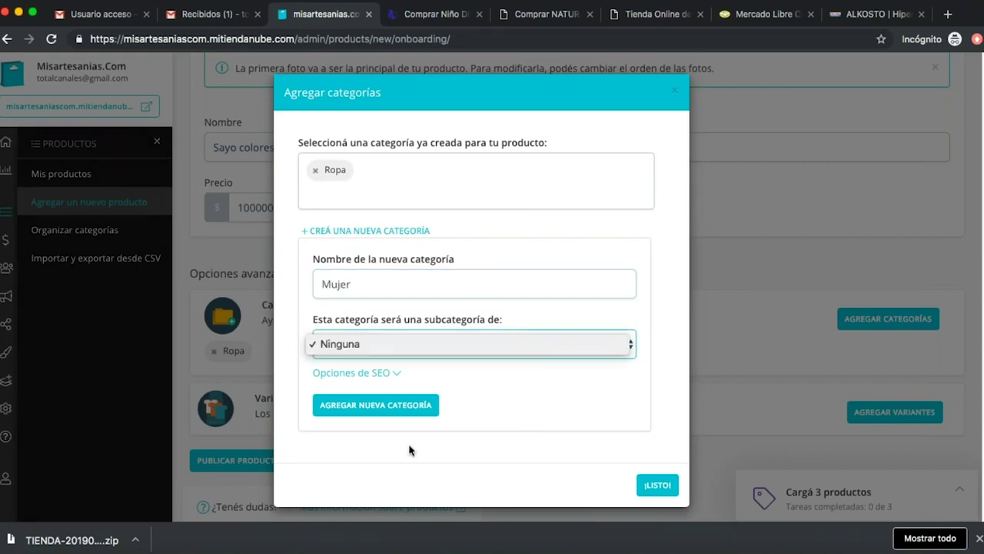
{"action": "left_click", "coordinate": [387, 403]}
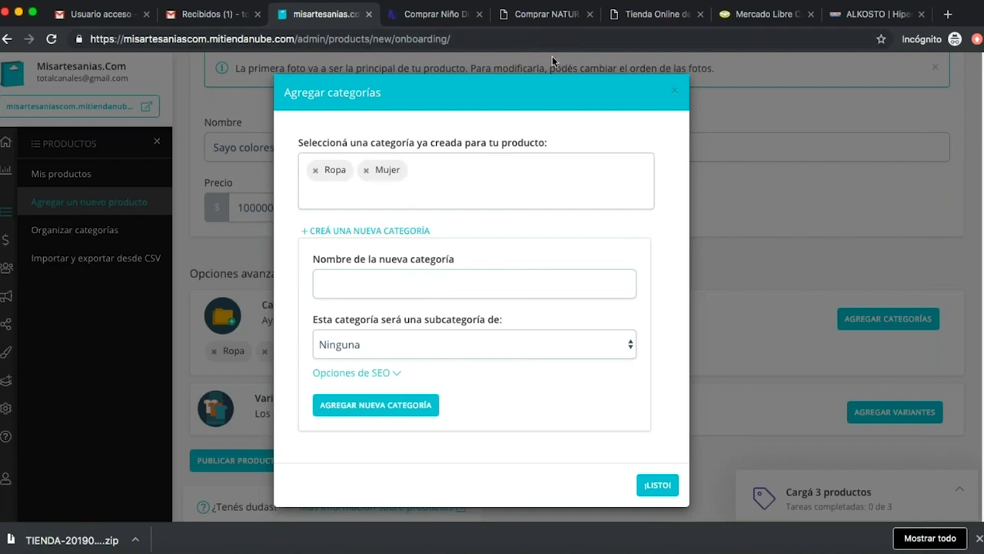
{"action": "left_click", "coordinate": [659, 489]}
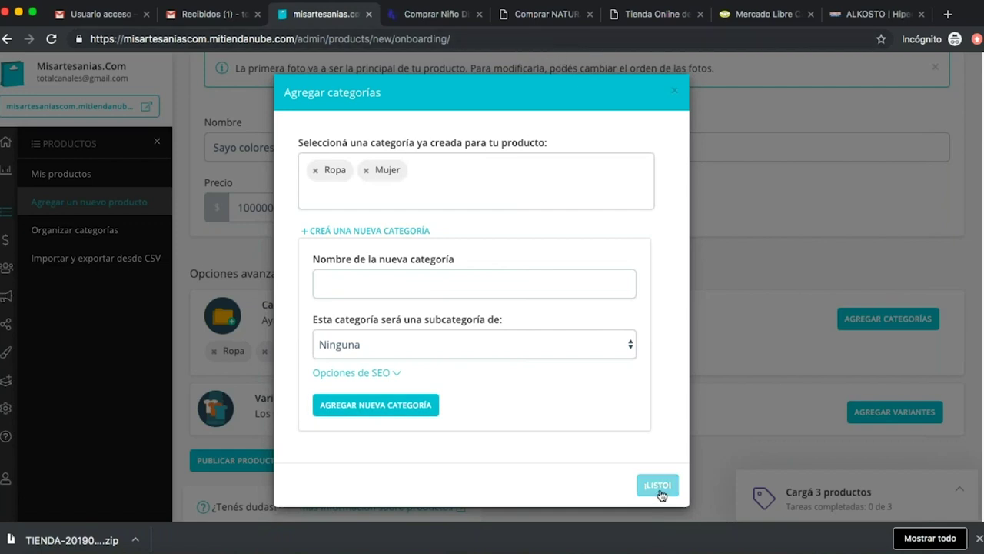
Confirm Ropa and Mujer as the product's categories and open Agregar variantes.
{"action": "left_click", "coordinate": [657, 487]}
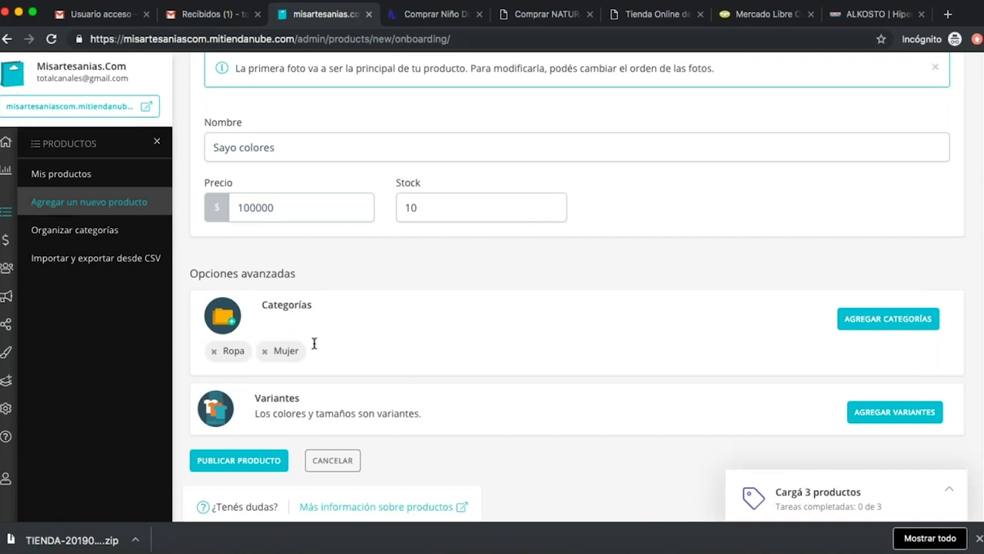
{"action": "scroll", "coordinate": [318, 341], "scroll_direction": "down", "scroll_amount": 1}
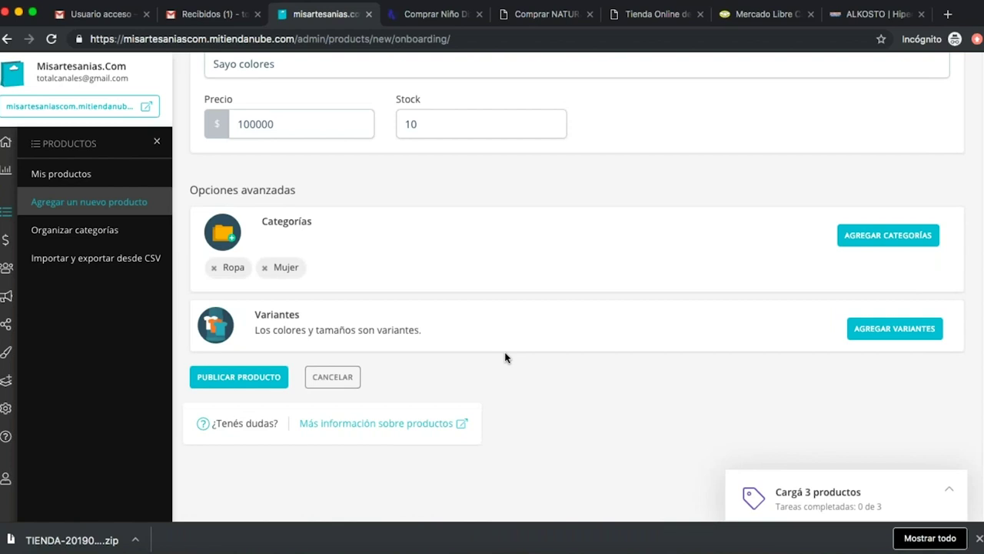
{"action": "left_click", "coordinate": [901, 331]}
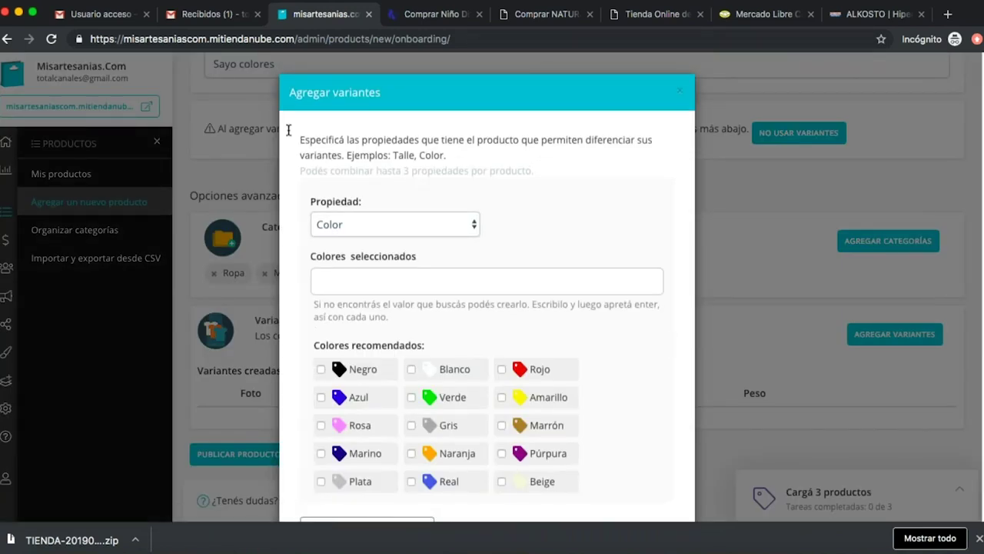
Choose Talle instead of Color as the variant property.
{"action": "left_click", "coordinate": [444, 225]}
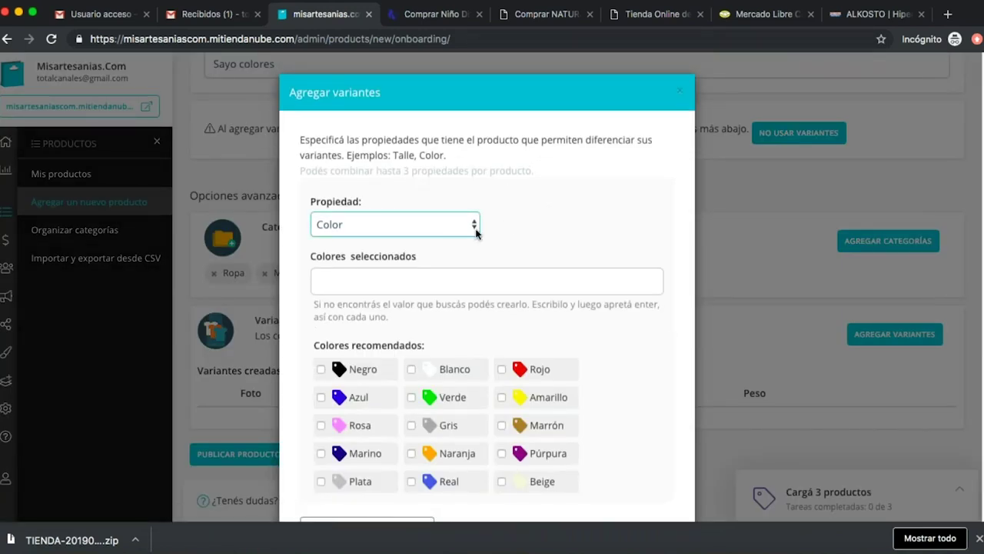
{"action": "left_click", "coordinate": [541, 243]}
{"action": "scroll", "coordinate": [542, 243], "scroll_direction": "down", "scroll_amount": 2}
{"action": "scroll", "coordinate": [542, 238], "scroll_direction": "up", "scroll_amount": 2}
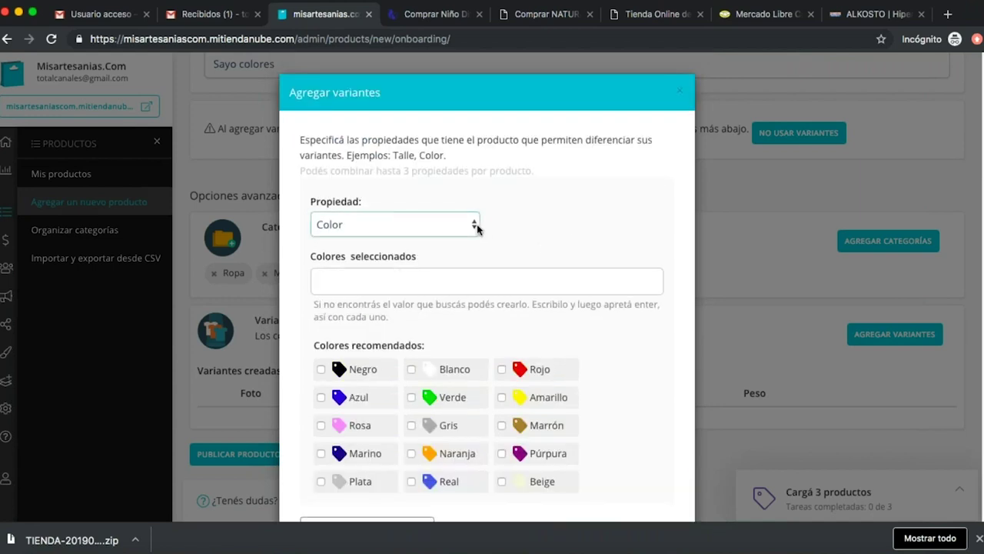
{"action": "left_click", "coordinate": [472, 224]}
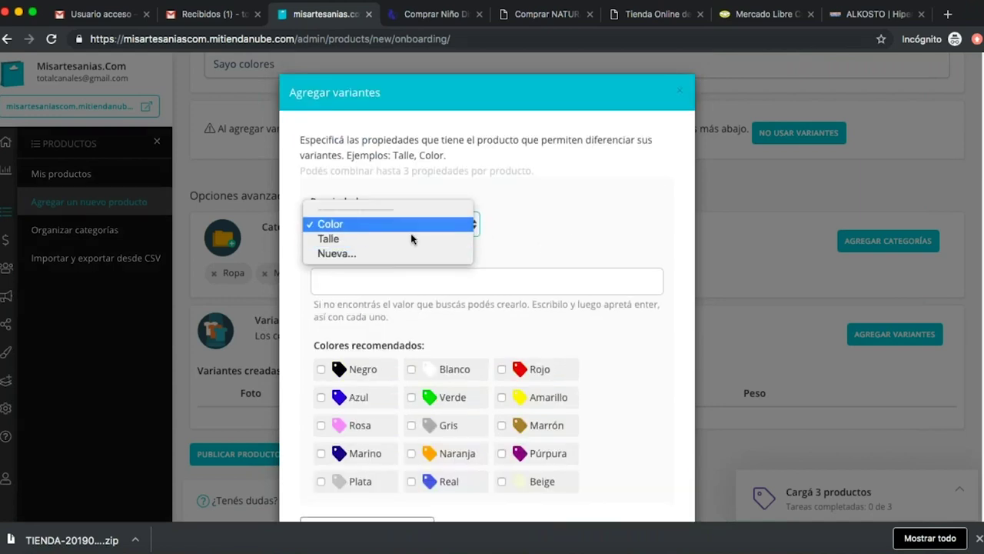
{"action": "left_click", "coordinate": [605, 232]}
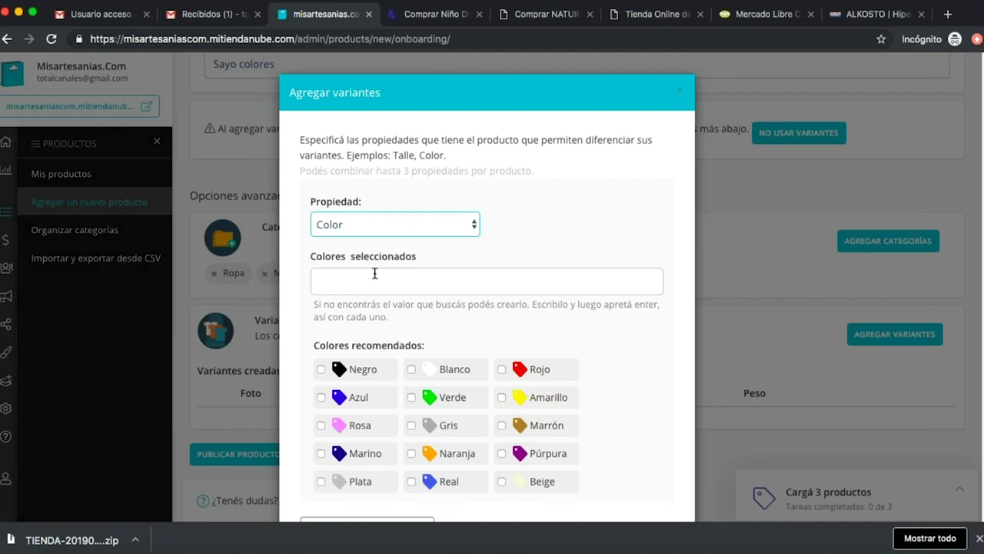
{"action": "left_click", "coordinate": [473, 226]}
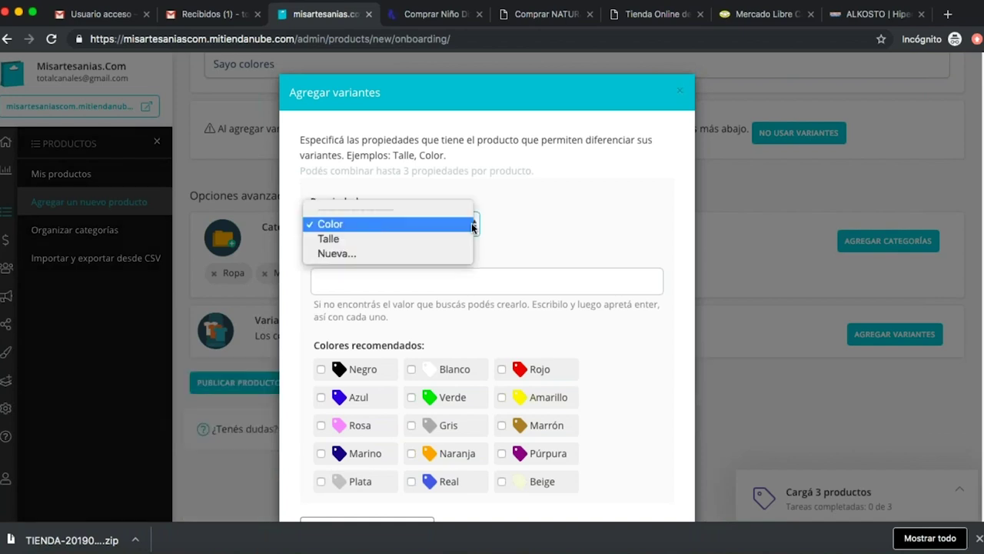
{"action": "left_click", "coordinate": [444, 240]}
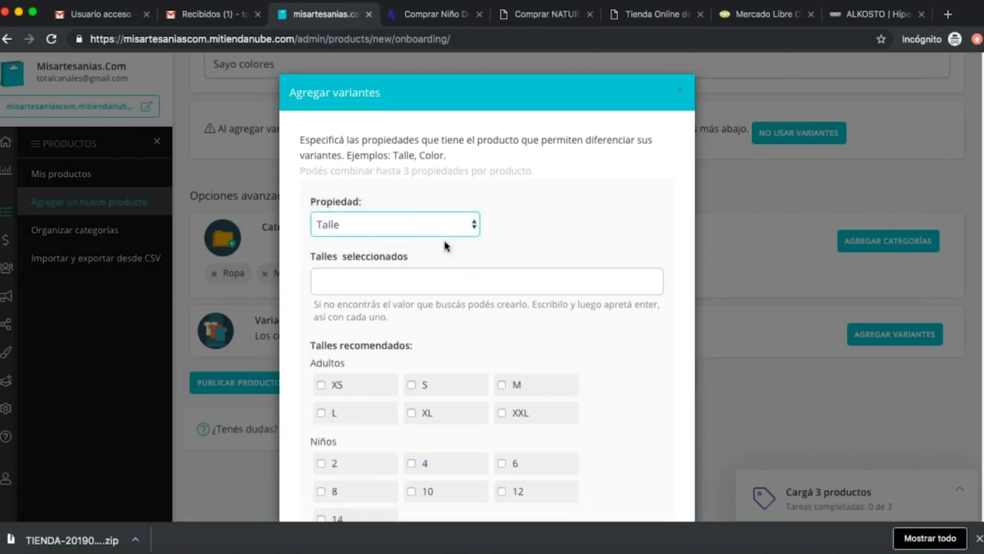
Tick adult sizes XS, S, M, L, XL and XXL under Talles recomendados.
{"action": "scroll", "coordinate": [630, 356], "scroll_direction": "down", "scroll_amount": 2}
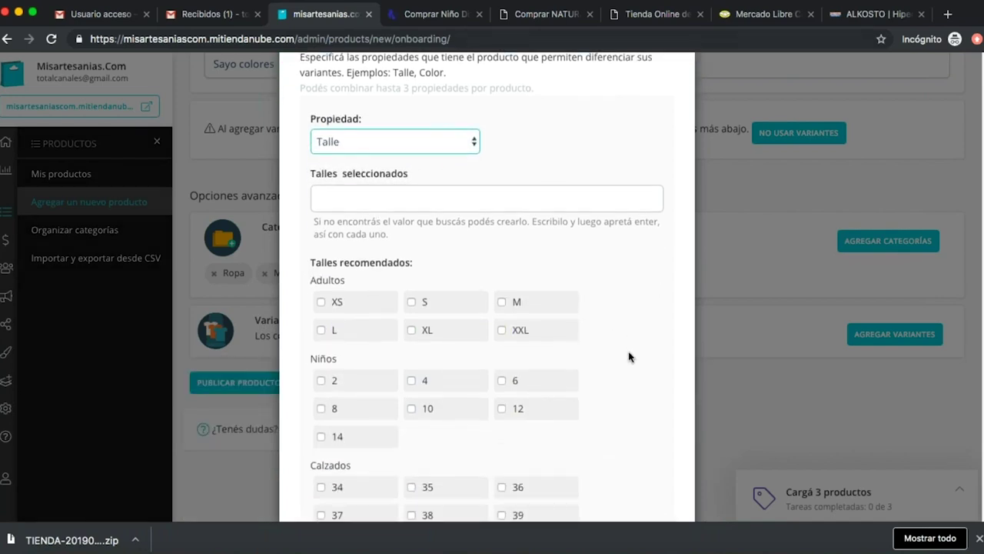
{"action": "left_click", "coordinate": [322, 302]}
{"action": "left_click", "coordinate": [321, 359]}
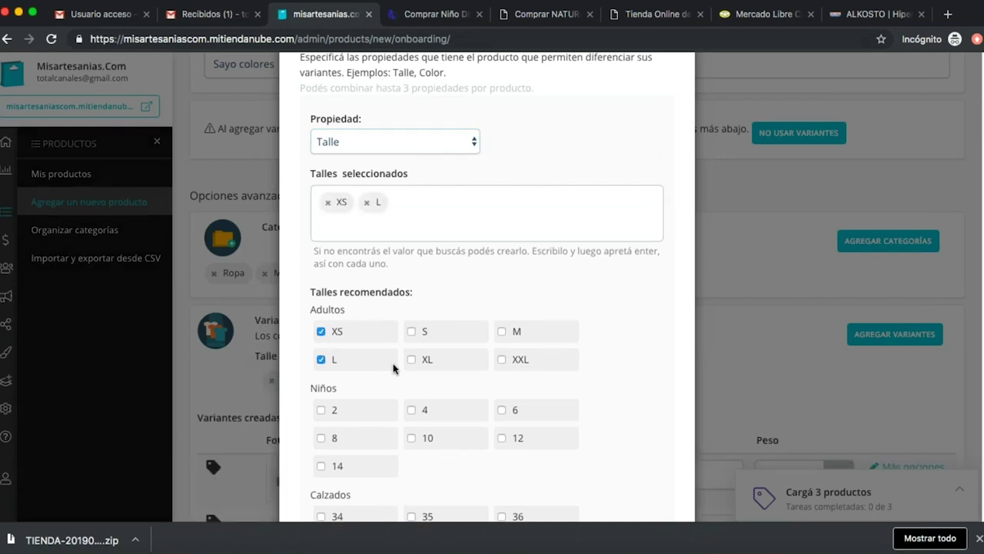
{"action": "left_click", "coordinate": [411, 359]}
{"action": "left_click", "coordinate": [412, 331]}
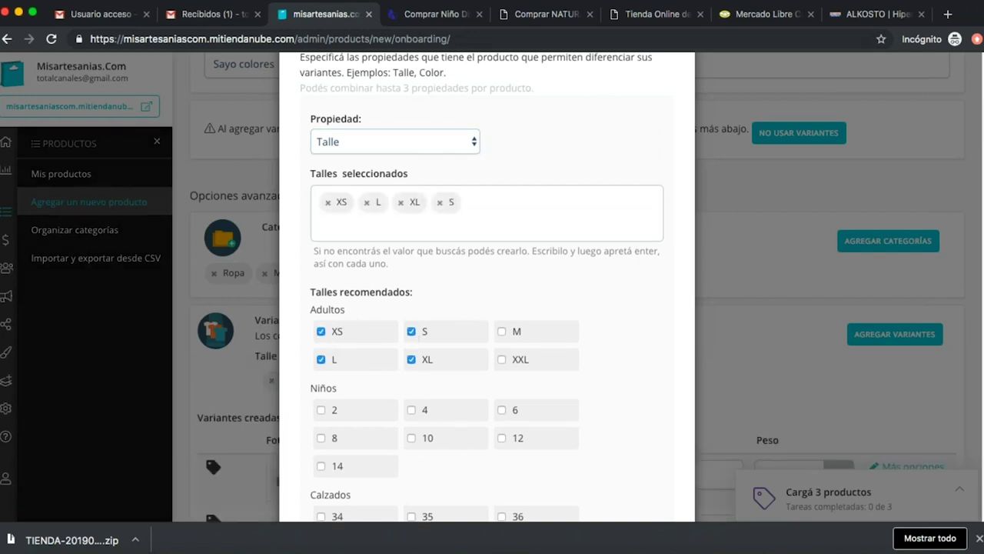
{"action": "left_click", "coordinate": [502, 331]}
{"action": "left_click", "coordinate": [504, 359]}
{"action": "scroll", "coordinate": [586, 345], "scroll_direction": "down", "scroll_amount": 3}
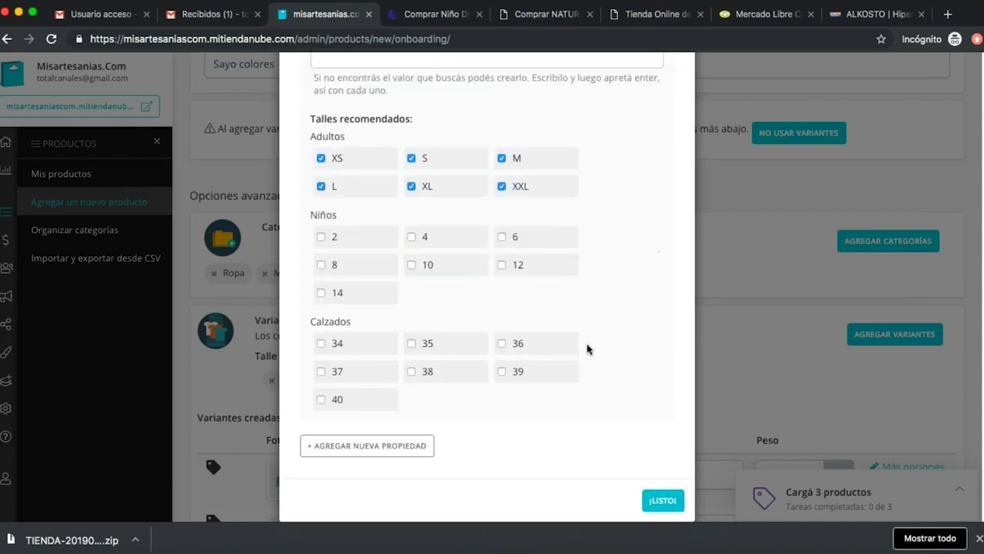
{"action": "scroll", "coordinate": [542, 346], "scroll_direction": "up", "scroll_amount": 3}
Switch the variant property to Color and then back to Talle.
{"action": "left_click", "coordinate": [464, 226]}
{"action": "left_click", "coordinate": [433, 209]}
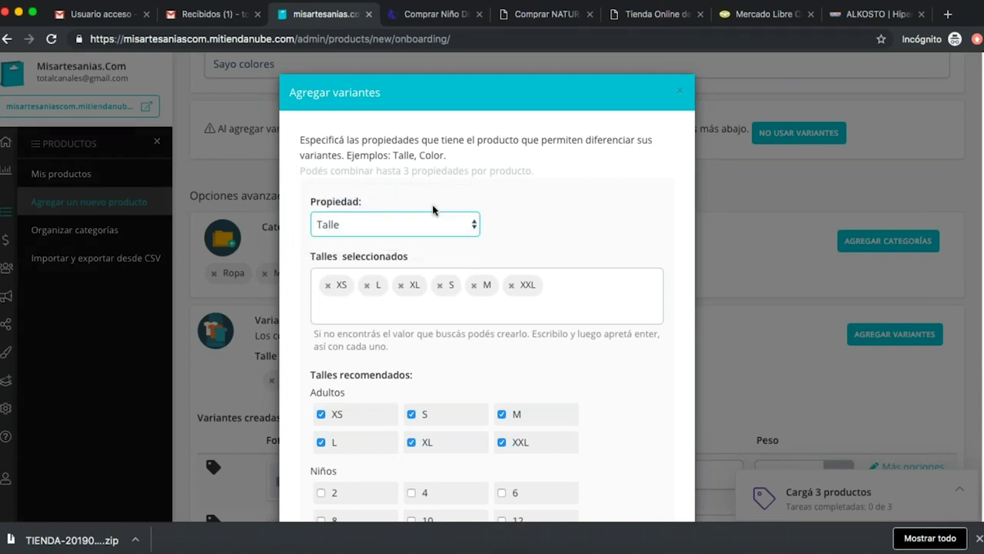
{"action": "scroll", "coordinate": [486, 366], "scroll_direction": "down", "scroll_amount": 3}
{"action": "scroll", "coordinate": [469, 353], "scroll_direction": "up", "scroll_amount": 3}
{"action": "left_click", "coordinate": [436, 236]}
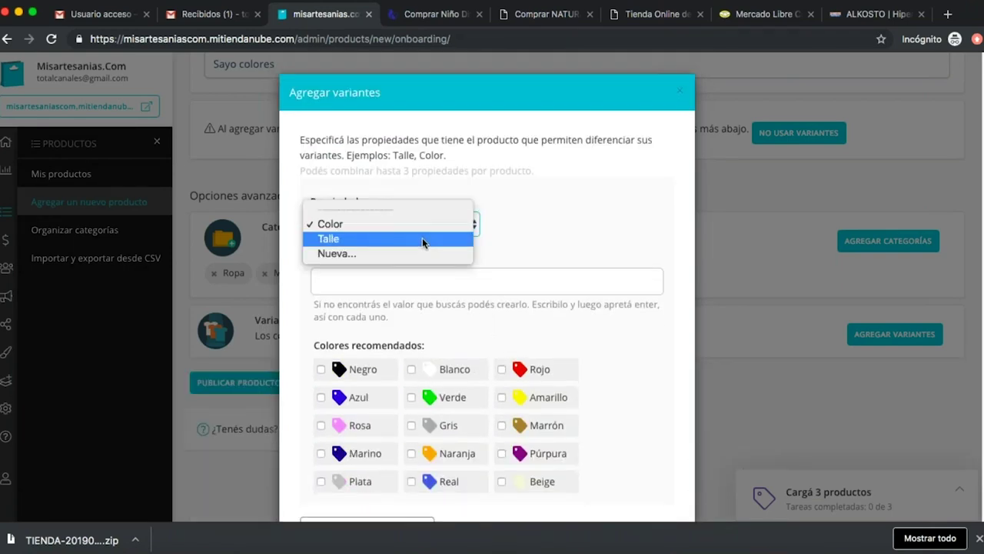
{"action": "left_click", "coordinate": [421, 238]}
{"action": "scroll", "coordinate": [636, 315], "scroll_direction": "down", "scroll_amount": 3}
{"action": "scroll", "coordinate": [466, 242], "scroll_direction": "up", "scroll_amount": 5}
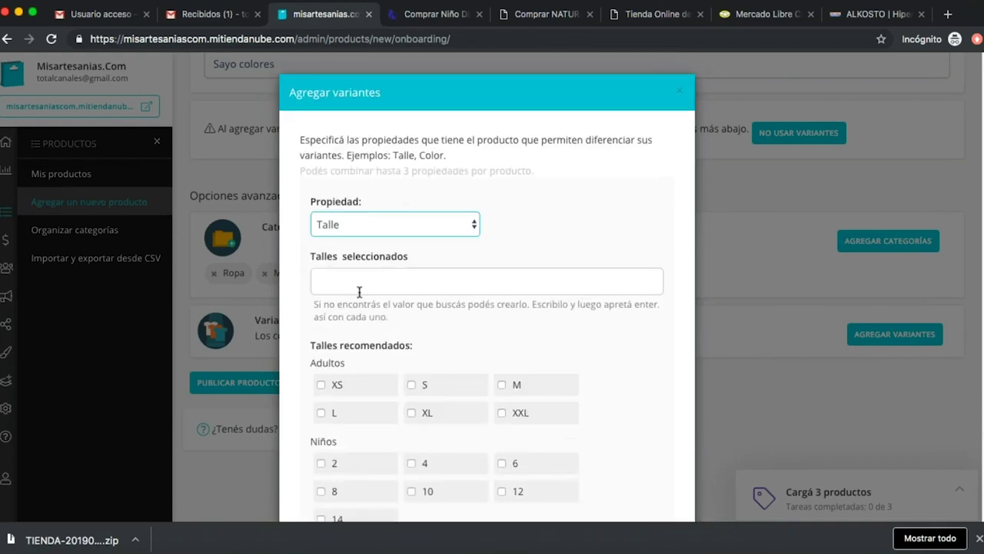
Re-select the six adult sizes XS, S, M, L, XL and XXL.
{"action": "left_click", "coordinate": [337, 385]}
{"action": "left_click", "coordinate": [339, 416]}
{"action": "left_click", "coordinate": [417, 441]}
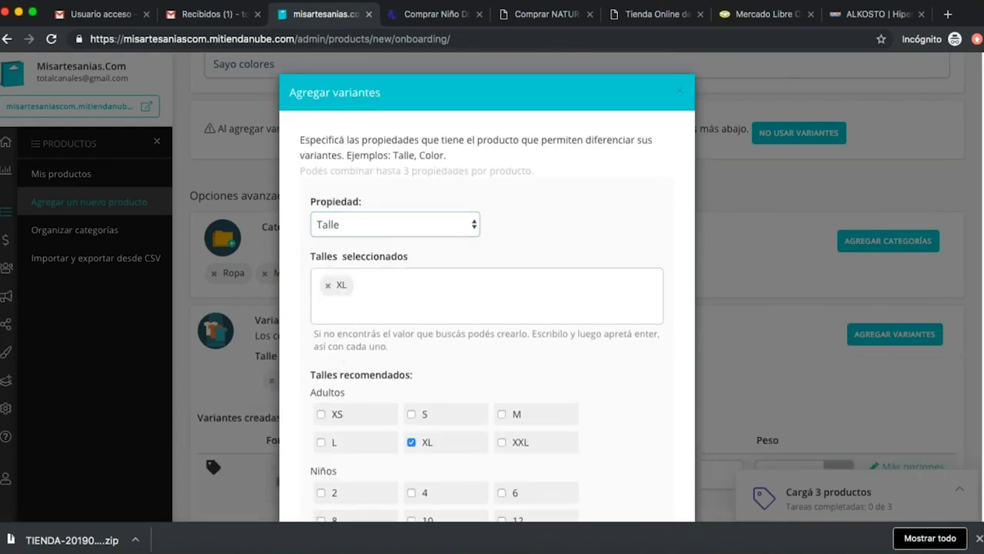
{"action": "left_click", "coordinate": [413, 413]}
{"action": "left_click", "coordinate": [358, 421]}
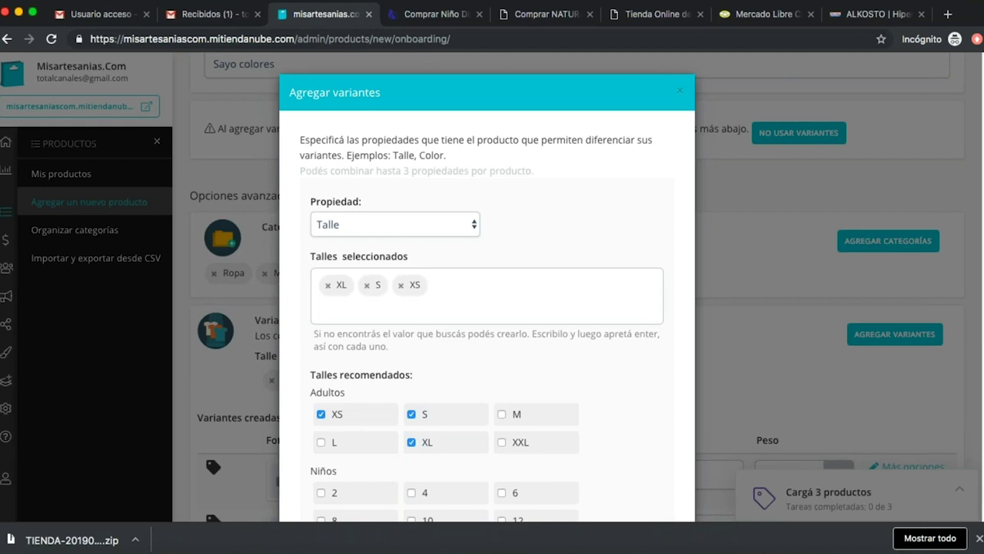
{"action": "left_click", "coordinate": [331, 444]}
{"action": "left_click", "coordinate": [521, 446]}
{"action": "left_click", "coordinate": [562, 419]}
{"action": "scroll", "coordinate": [562, 419], "scroll_direction": "down", "scroll_amount": 3}
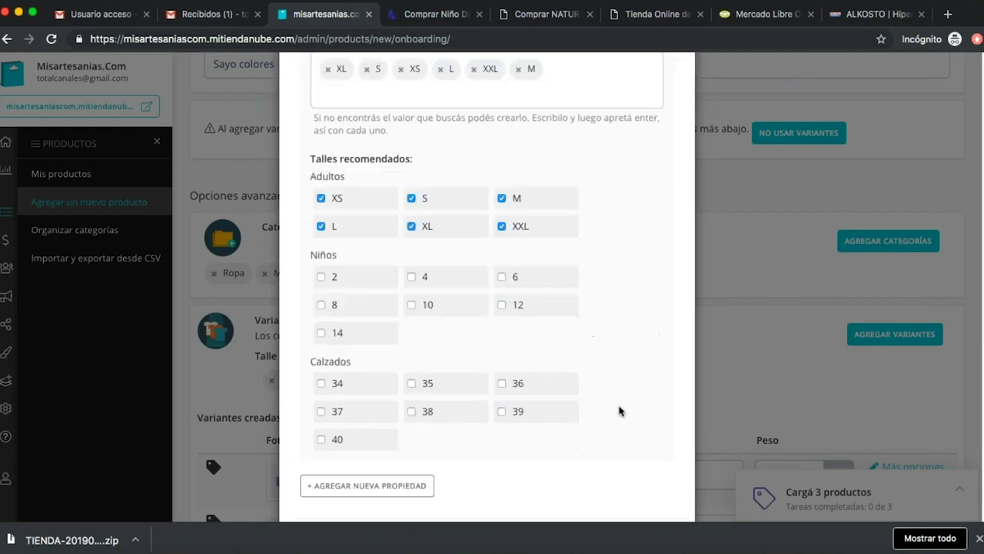
Add a Color property with Verde, Azul and Púrpura.
{"action": "left_click", "coordinate": [385, 483]}
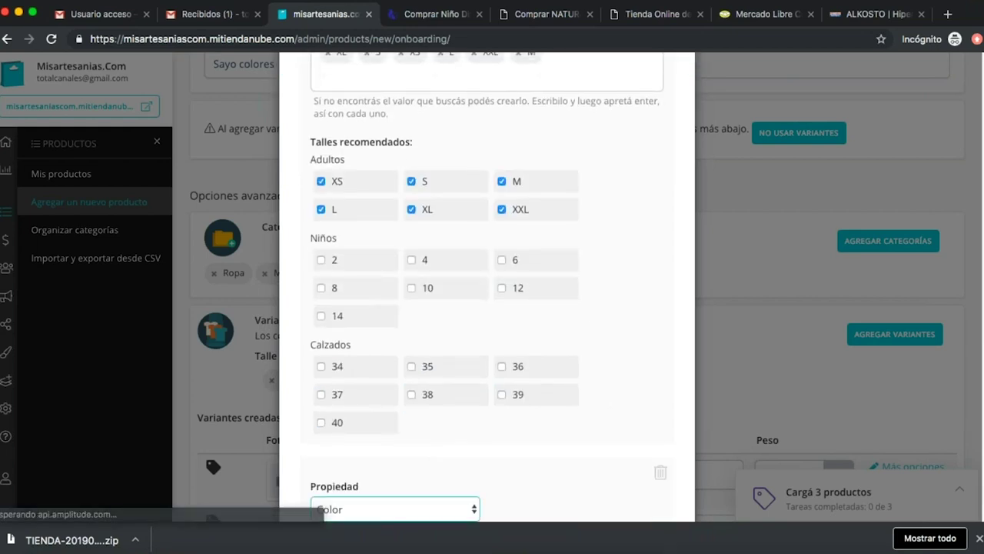
{"action": "scroll", "coordinate": [510, 461], "scroll_direction": "down", "scroll_amount": 3}
{"action": "scroll", "coordinate": [508, 444], "scroll_direction": "down", "scroll_amount": 3}
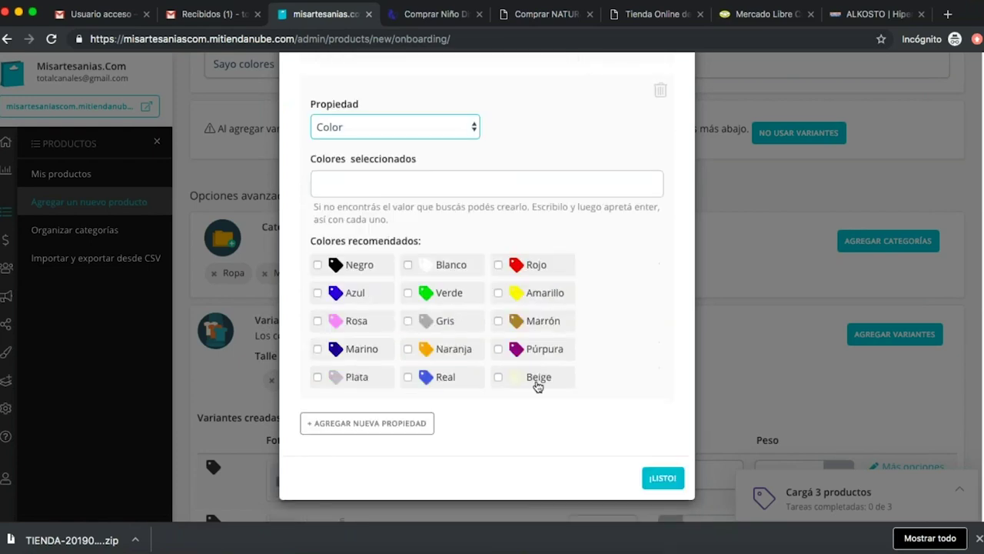
{"action": "left_click", "coordinate": [408, 293]}
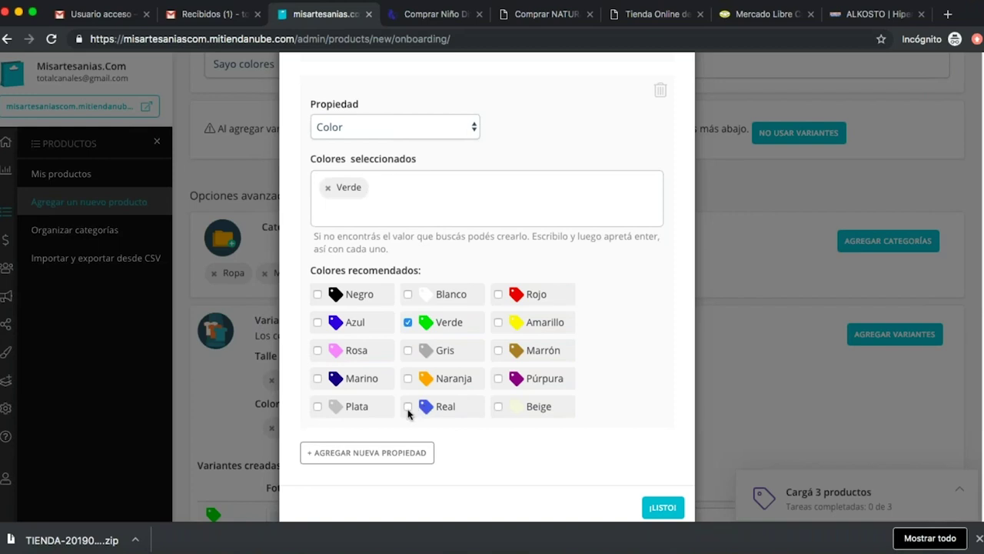
{"action": "left_click", "coordinate": [319, 323]}
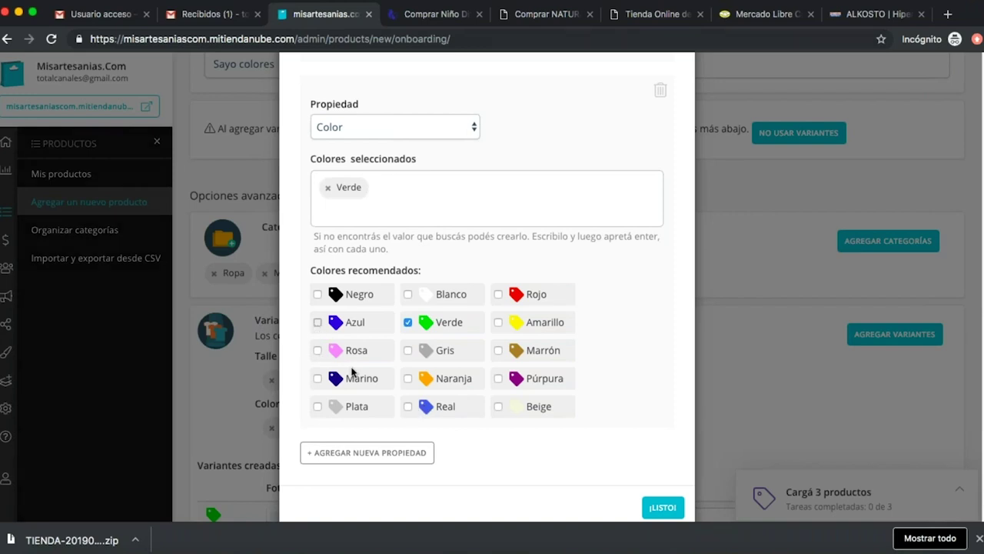
{"action": "left_click", "coordinate": [498, 378]}
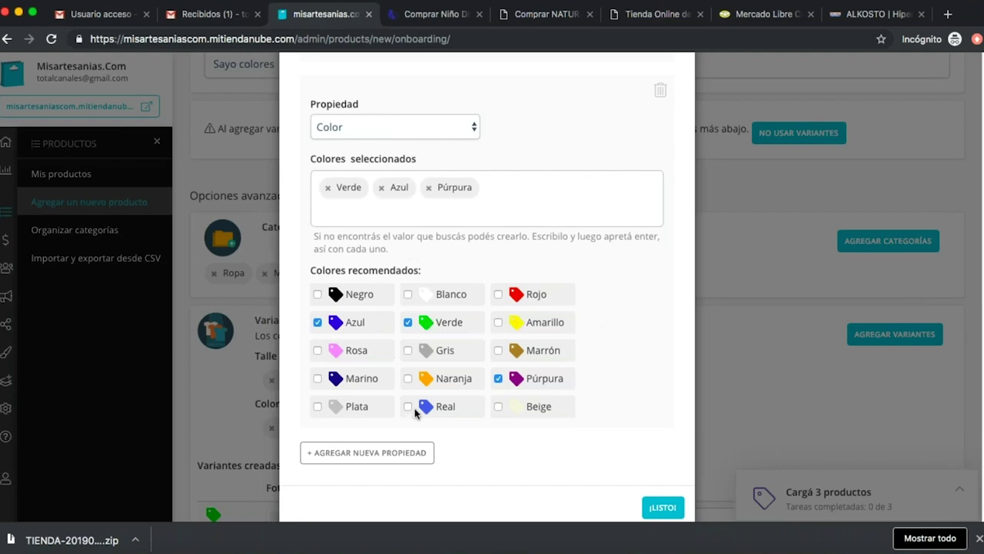
Add a custom aguamarina colour and apply the variants.
{"action": "left_click", "coordinate": [513, 189]}
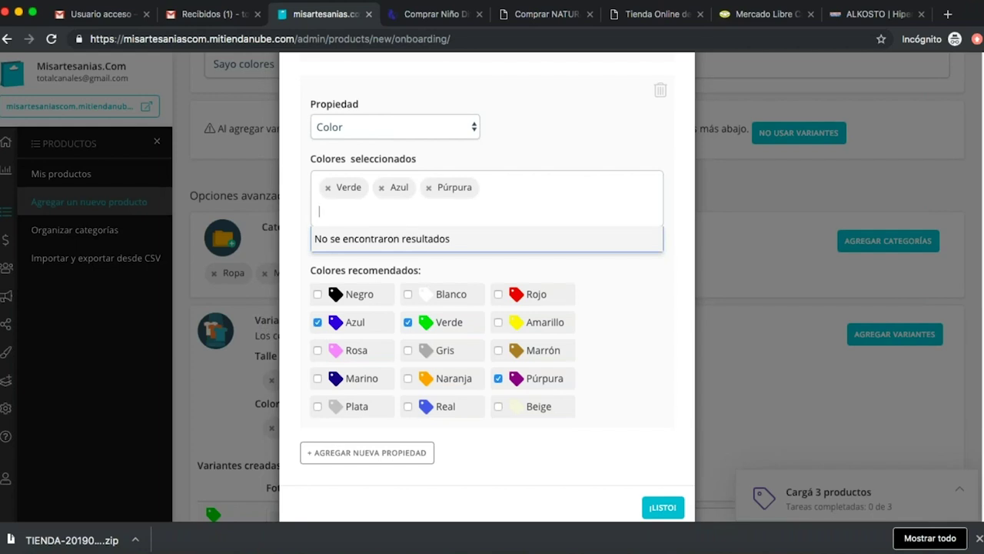
{"action": "type", "text": "aguamarina"}
{"action": "key", "text": "Return"}
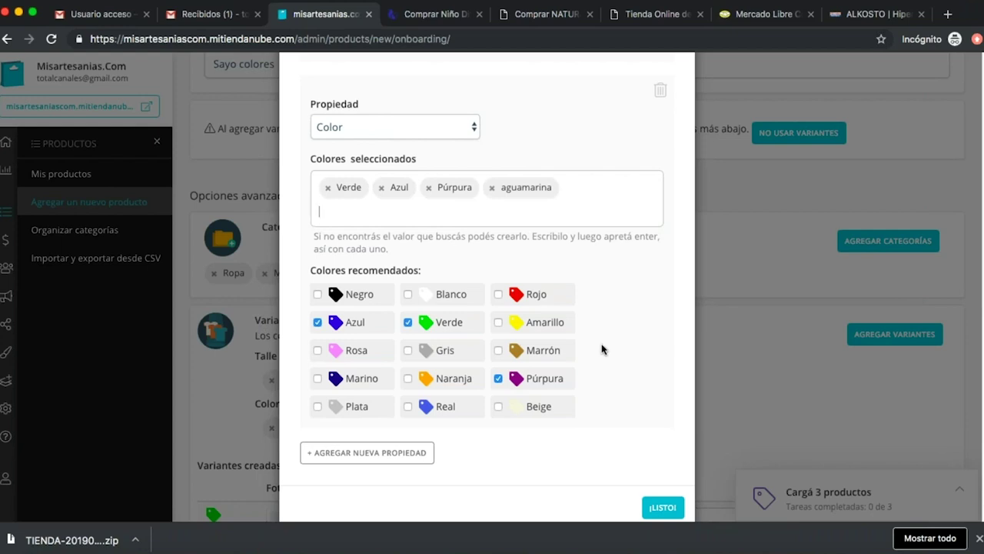
{"action": "scroll", "coordinate": [592, 385], "scroll_direction": "down", "scroll_amount": 1}
{"action": "left_click", "coordinate": [663, 489]}
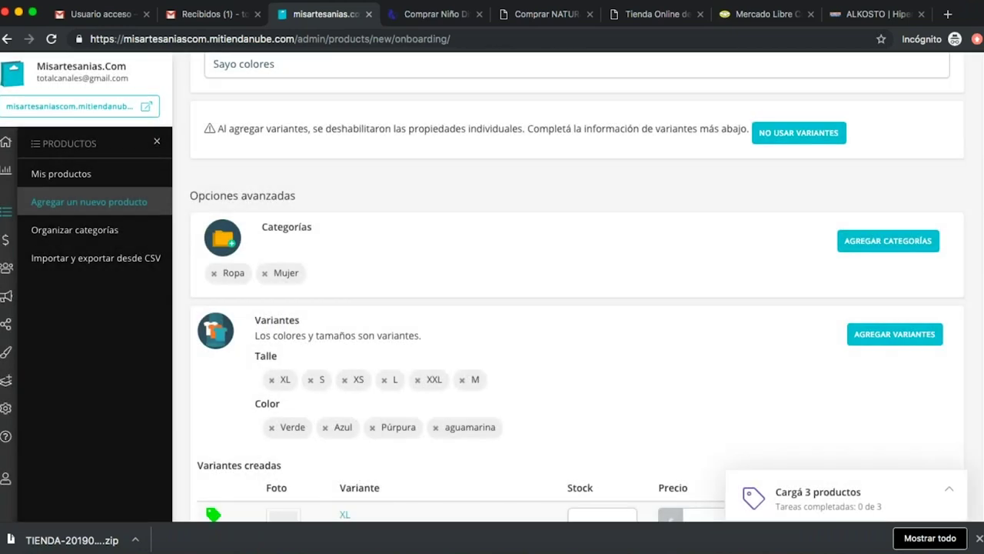
Enter stock for the XL variants: Verde 3, Azul 2, Púrpura 5, aguamarina 4.
{"action": "scroll", "coordinate": [678, 378], "scroll_direction": "down", "scroll_amount": 3}
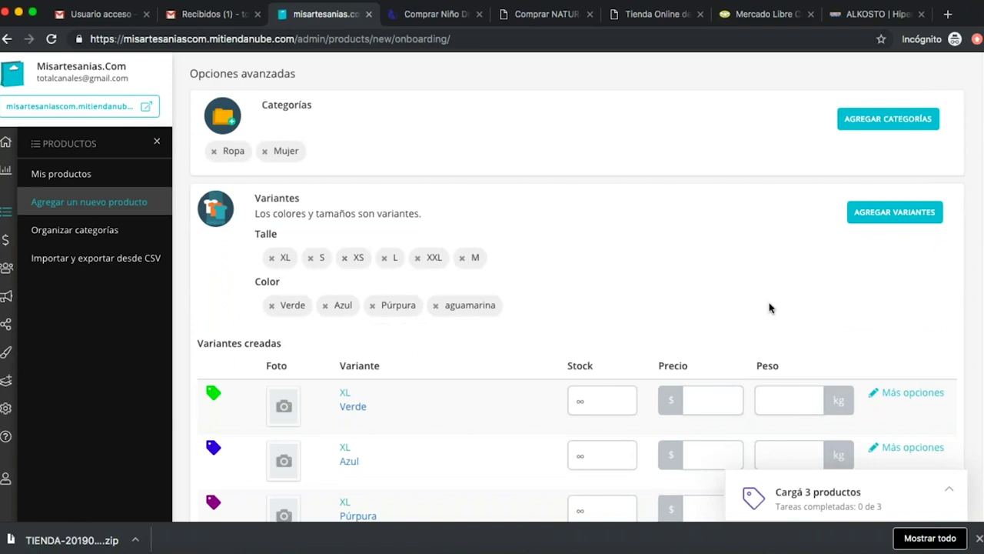
{"action": "scroll", "coordinate": [916, 350], "scroll_direction": "down", "scroll_amount": 3}
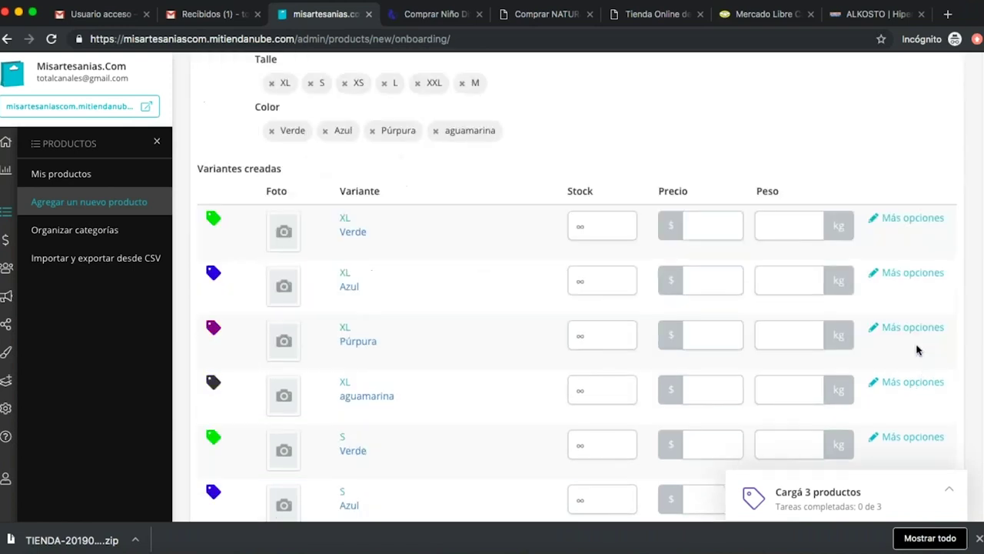
{"action": "scroll", "coordinate": [485, 258], "scroll_direction": "up", "scroll_amount": 10}
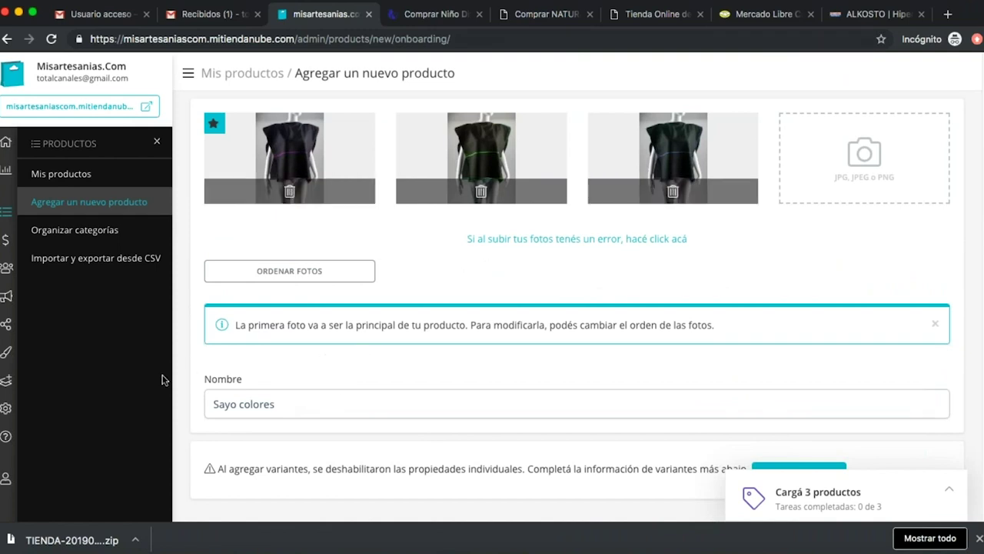
{"action": "scroll", "coordinate": [515, 420], "scroll_direction": "down", "scroll_amount": 10}
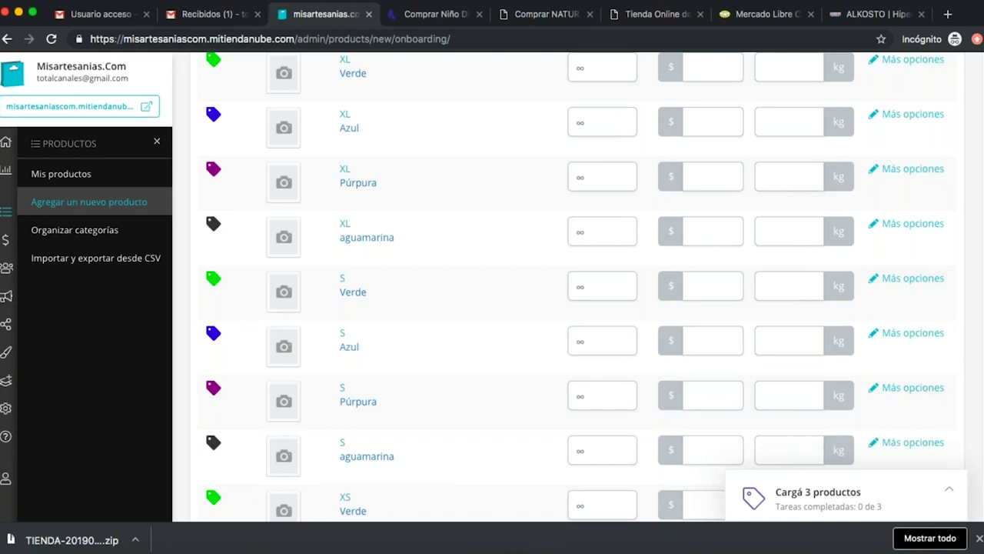
{"action": "scroll", "coordinate": [547, 405], "scroll_direction": "up", "scroll_amount": 3}
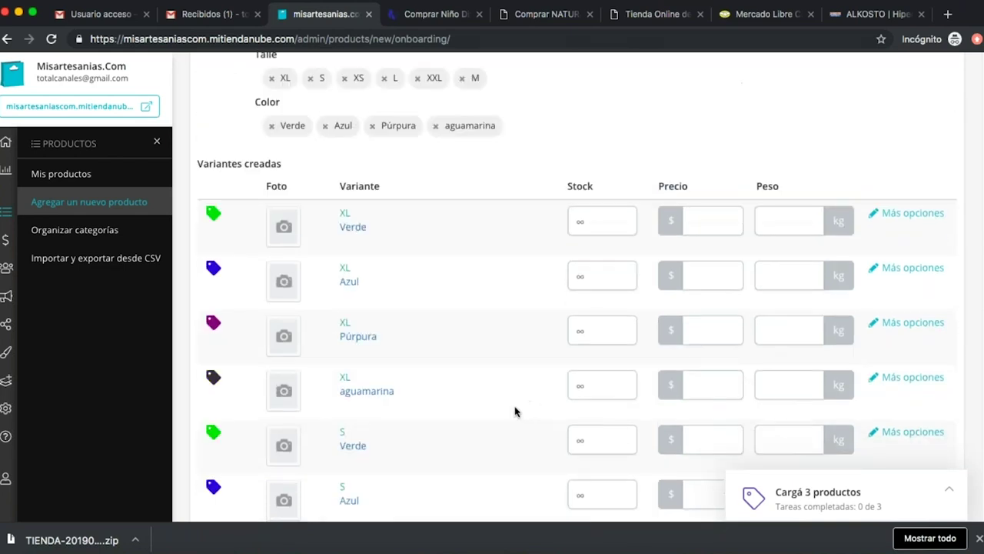
{"action": "left_click", "coordinate": [578, 220]}
{"action": "left_click", "coordinate": [295, 236]}
{"action": "left_click", "coordinate": [580, 223]}
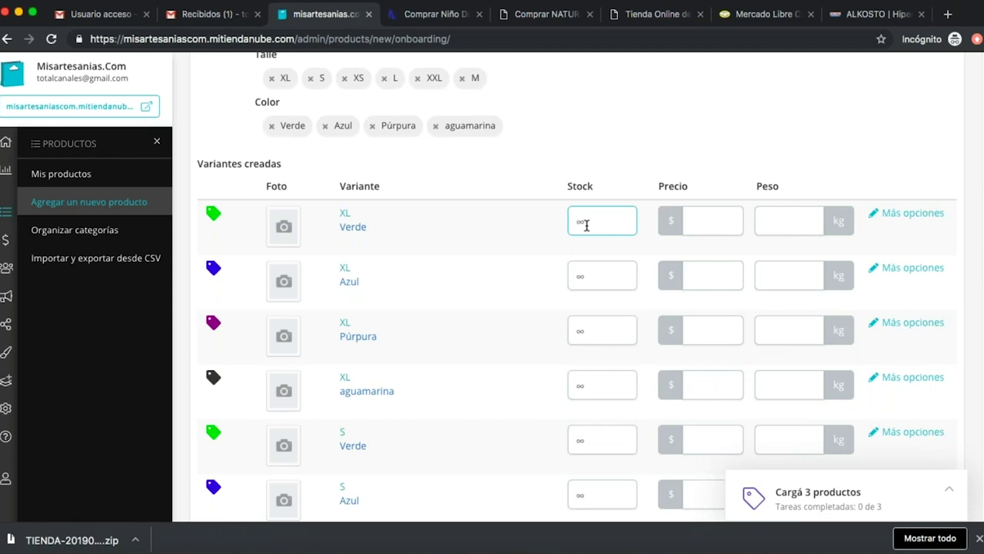
{"action": "type", "text": "3"}
{"action": "left_click", "coordinate": [594, 275]}
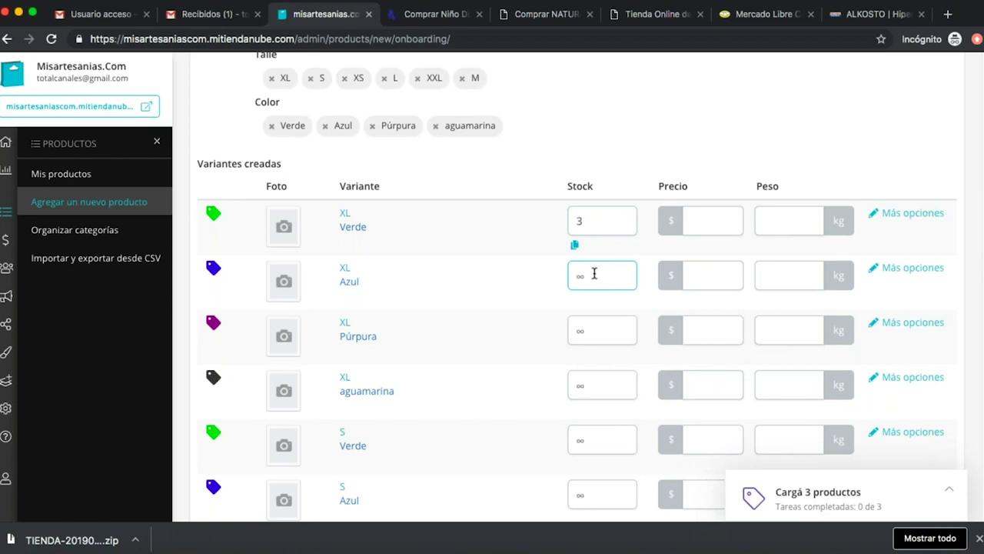
{"action": "type", "text": "2"}
{"action": "left_click", "coordinate": [593, 328]}
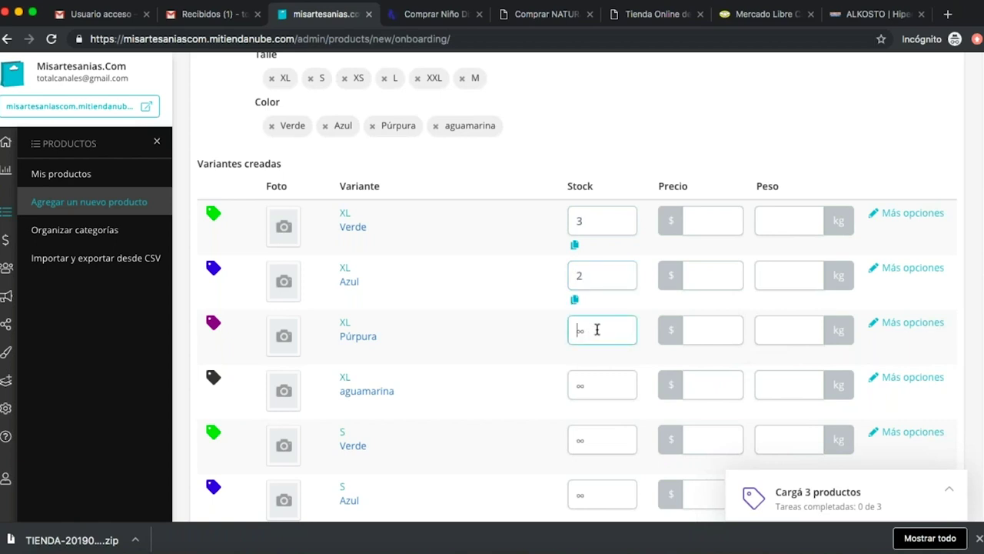
{"action": "type", "text": "5"}
{"action": "scroll", "coordinate": [604, 369], "scroll_direction": "down", "scroll_amount": 3}
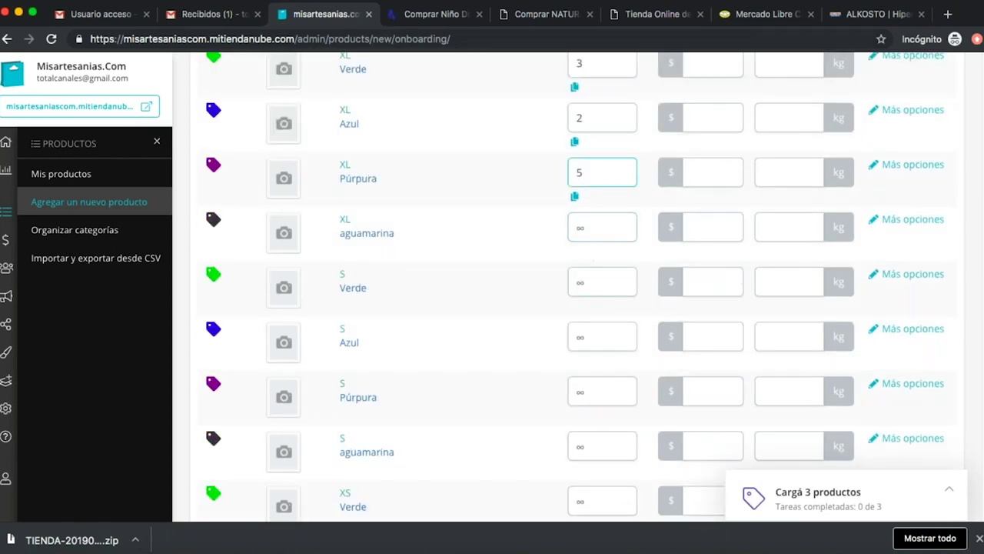
{"action": "left_click", "coordinate": [608, 225]}
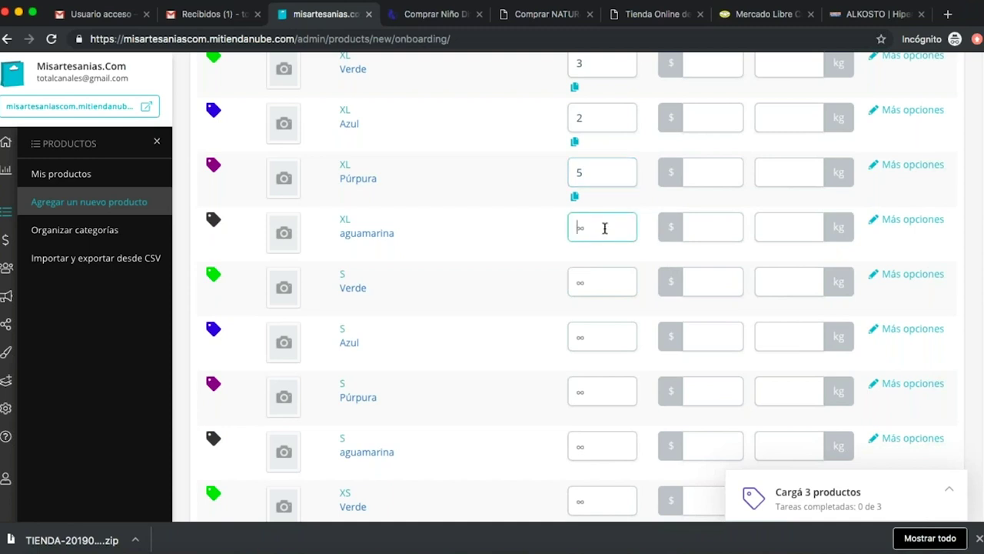
{"action": "type", "text": "4"}
Enter stock for the S variants: Verde 5, Azul 7, Púrpura 4, aguamarina 3.
{"action": "left_click", "coordinate": [608, 282]}
{"action": "type", "text": "5"}
{"action": "left_click", "coordinate": [597, 342]}
{"action": "type", "text": "71"}
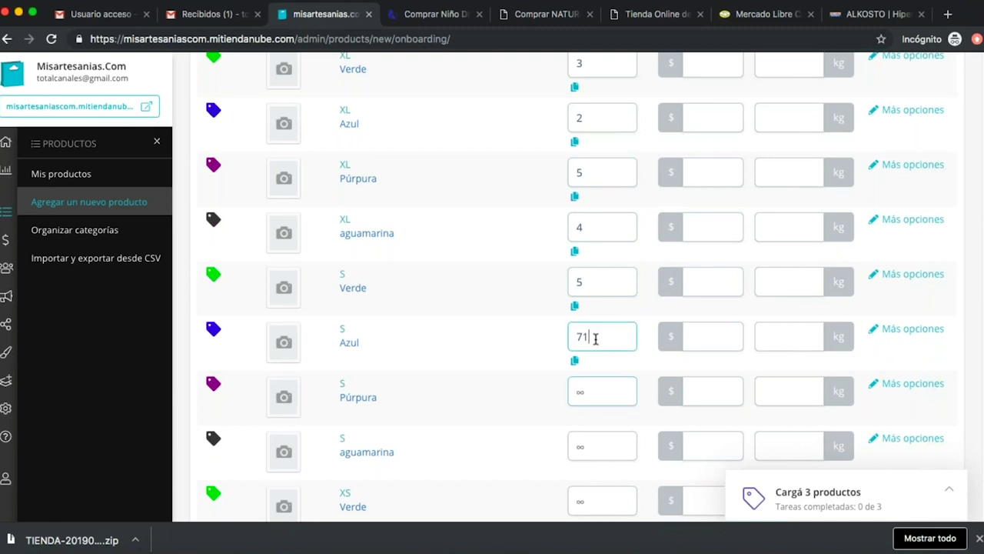
{"action": "key", "text": "BackSpace"}
{"action": "left_click", "coordinate": [593, 395]}
{"action": "type", "text": "4"}
{"action": "scroll", "coordinate": [607, 417], "scroll_direction": "down", "scroll_amount": 2}
{"action": "left_click", "coordinate": [598, 352]}
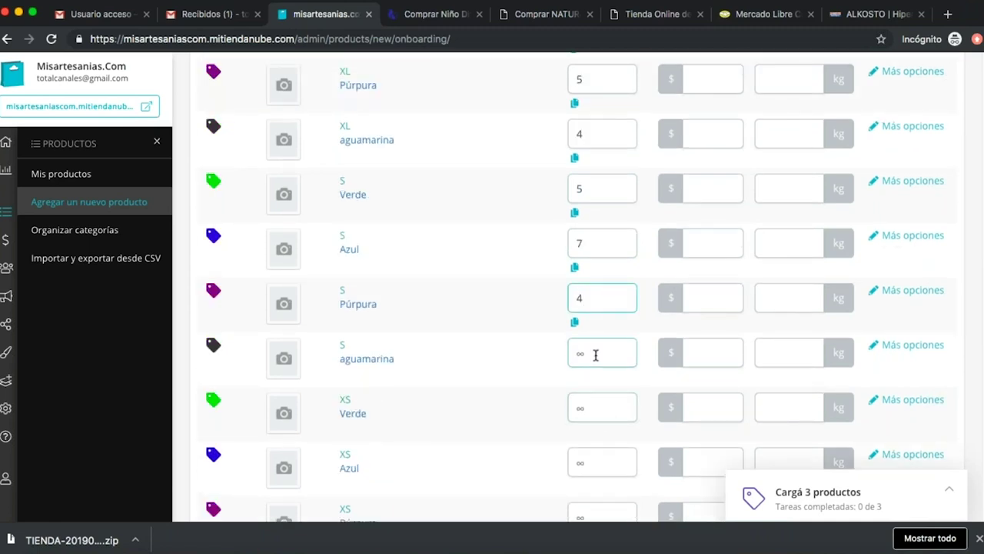
{"action": "type", "text": "3"}
Enter stock for the XS variants: Verde 6, Azul 7, Púrpura 7, aguamarina 2.
{"action": "left_click", "coordinate": [597, 400]}
{"action": "type", "text": "6"}
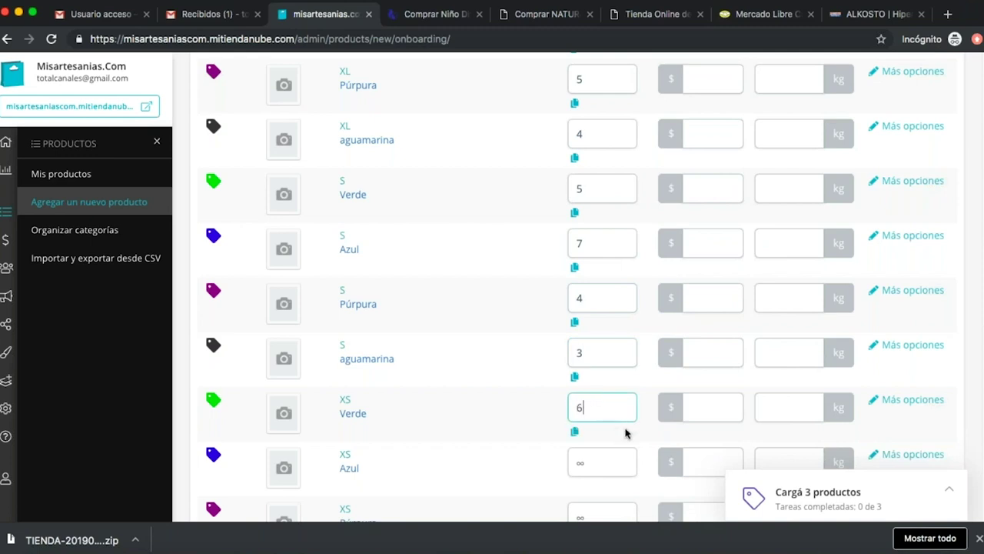
{"action": "scroll", "coordinate": [615, 415], "scroll_direction": "down", "scroll_amount": 2}
{"action": "left_click", "coordinate": [593, 351]}
{"action": "type", "text": "7"}
{"action": "scroll", "coordinate": [598, 384], "scroll_direction": "down", "scroll_amount": 2}
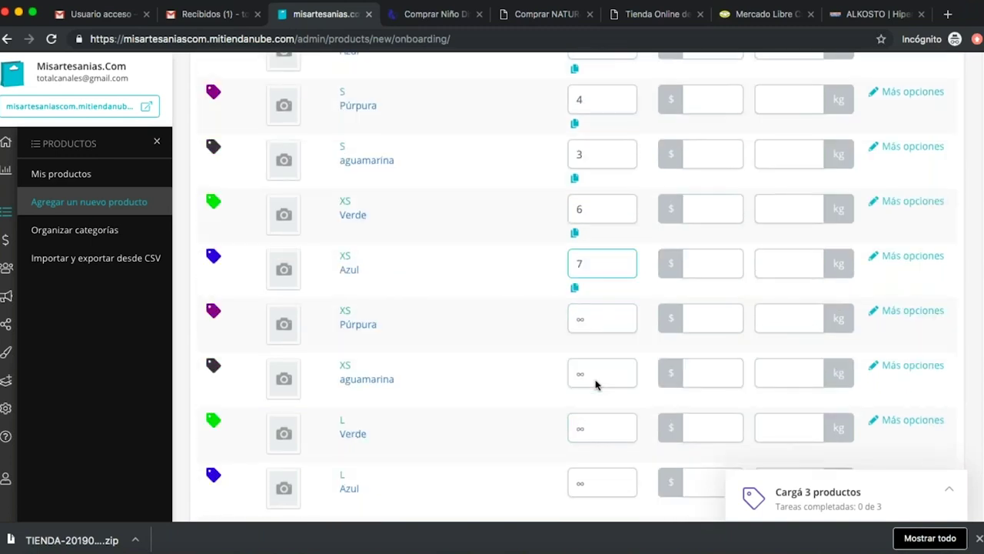
{"action": "left_click", "coordinate": [593, 323]}
{"action": "type", "text": "7"}
{"action": "left_click", "coordinate": [596, 373]}
{"action": "type", "text": "2"}
Enter stock for the L variants: Verde 9, Azul 2, Púrpura 1, aguamarina 5.
{"action": "scroll", "coordinate": [595, 375], "scroll_direction": "down", "scroll_amount": 4}
{"action": "left_click", "coordinate": [590, 257]}
{"action": "type", "text": "9"}
{"action": "left_click", "coordinate": [587, 297]}
{"action": "type", "text": "2"}
{"action": "left_click", "coordinate": [601, 356]}
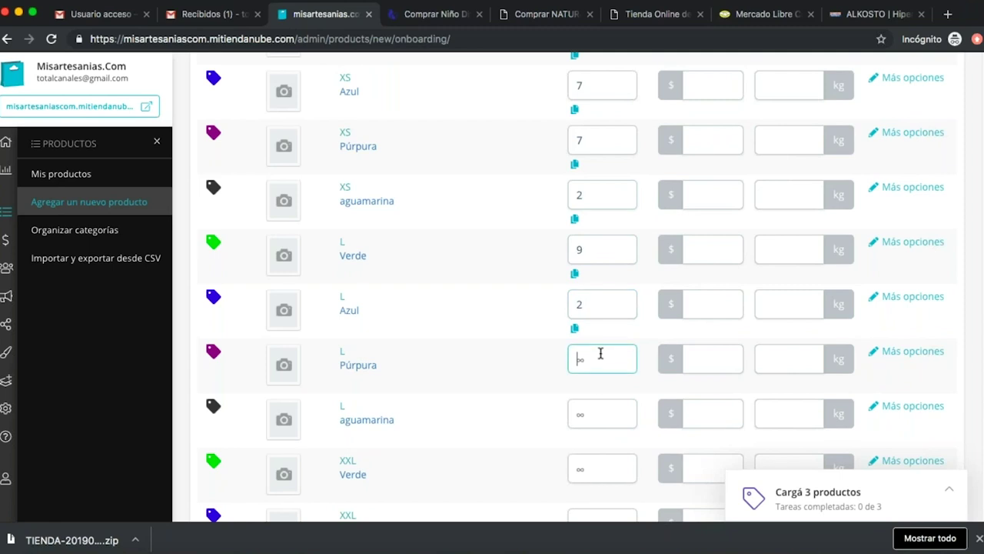
{"action": "type", "text": "1"}
{"action": "left_click", "coordinate": [595, 409]}
{"action": "type", "text": "5"}
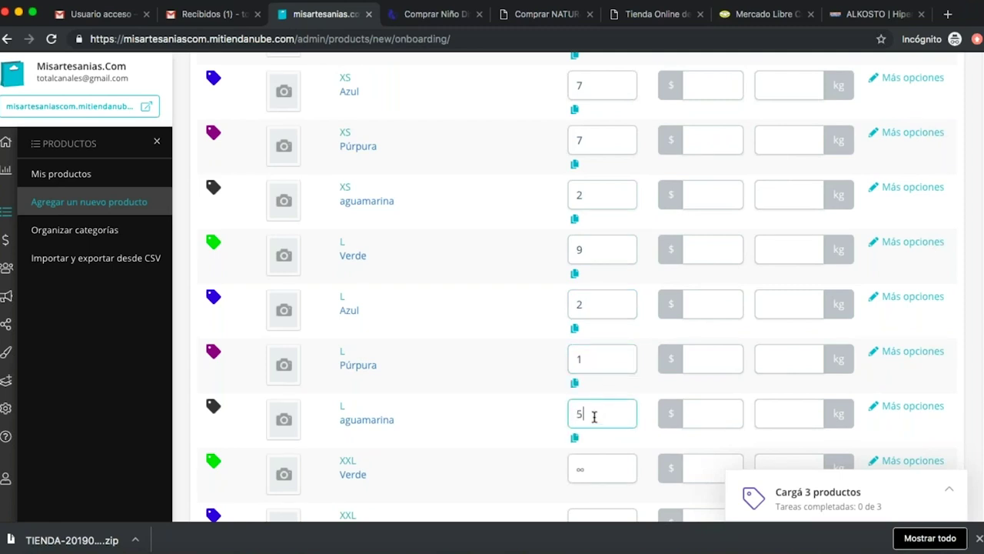
Enter stock for the XXL variants: Azul 4, Verde 2, Púrpura 5, aguamarina 4.
{"action": "scroll", "coordinate": [595, 418], "scroll_direction": "down", "scroll_amount": 5}
{"action": "left_click", "coordinate": [592, 296]}
{"action": "type", "text": "4"}
{"action": "left_click", "coordinate": [592, 247]}
{"action": "type", "text": "2"}
{"action": "left_click", "coordinate": [607, 346]}
{"action": "type", "text": "5"}
{"action": "left_click", "coordinate": [602, 409]}
{"action": "scroll", "coordinate": [601, 415], "scroll_direction": "down", "scroll_amount": 2}
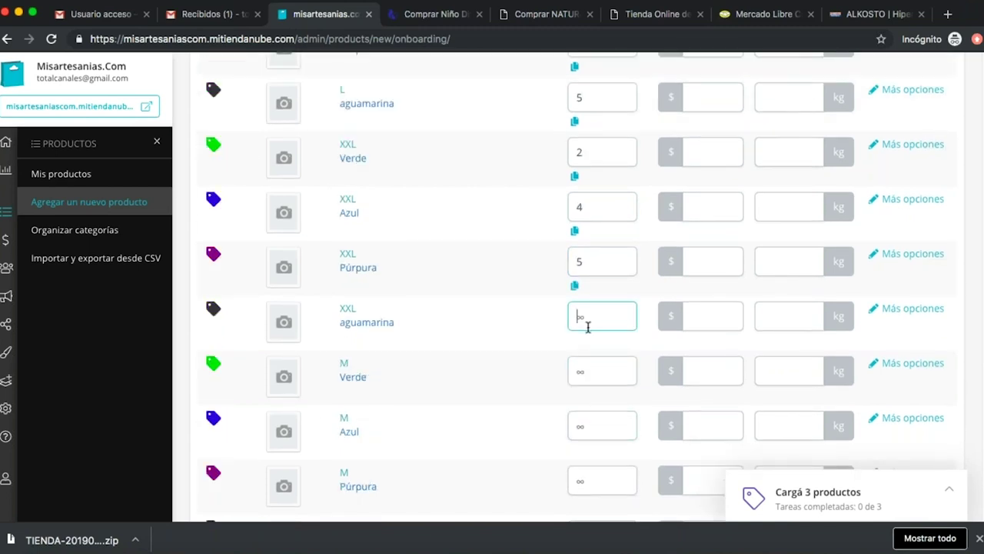
{"action": "type", "text": "4"}
Enter stock for the M variants, including M Verde 5 and M Azul 4.
{"action": "left_click", "coordinate": [599, 374]}
{"action": "type", "text": "5"}
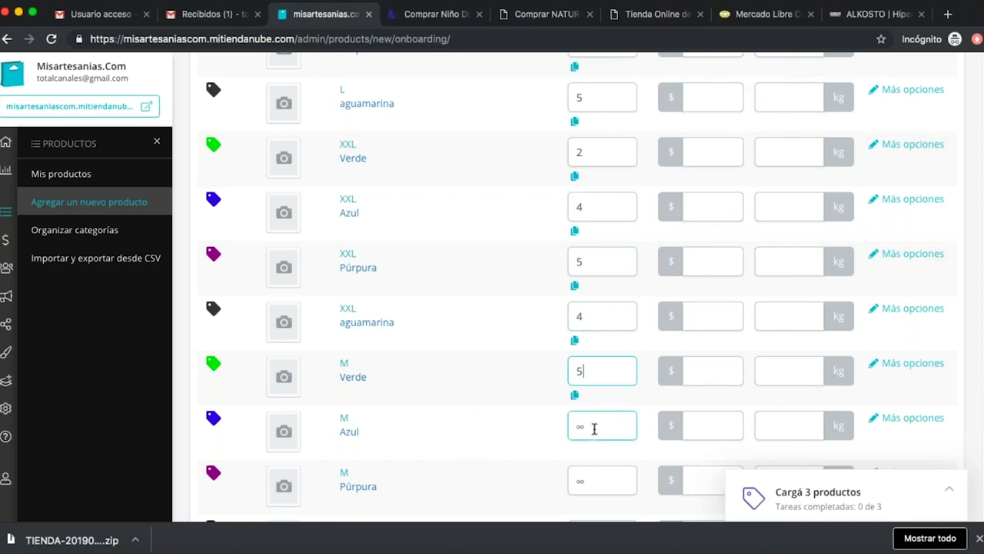
{"action": "type", "text": "4"}
{"action": "left_click", "coordinate": [596, 476]}
{"action": "scroll", "coordinate": [593, 247], "scroll_direction": "down", "scroll_amount": 3}
{"action": "type", "text": "5"}
{"action": "left_click", "coordinate": [596, 299]}
{"action": "type", "text": "4"}
{"action": "scroll", "coordinate": [648, 311], "scroll_direction": "up", "scroll_amount": 5}
{"action": "scroll", "coordinate": [648, 311], "scroll_direction": "up", "scroll_amount": 5}
{"action": "scroll", "coordinate": [688, 334], "scroll_direction": "down", "scroll_amount": 3}
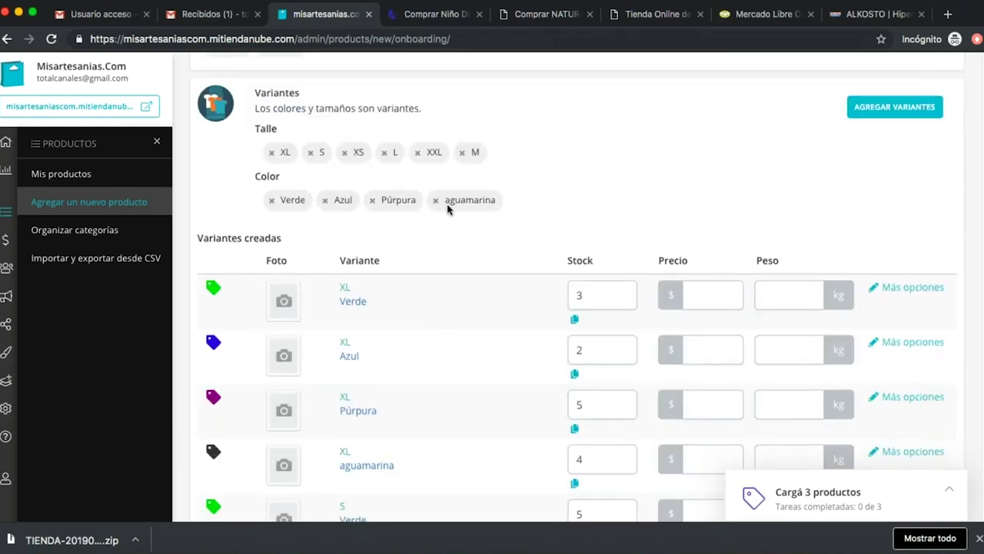
Price XL Verde at 100000, then copy that price to the other XL variants.
{"action": "left_click", "coordinate": [696, 289]}
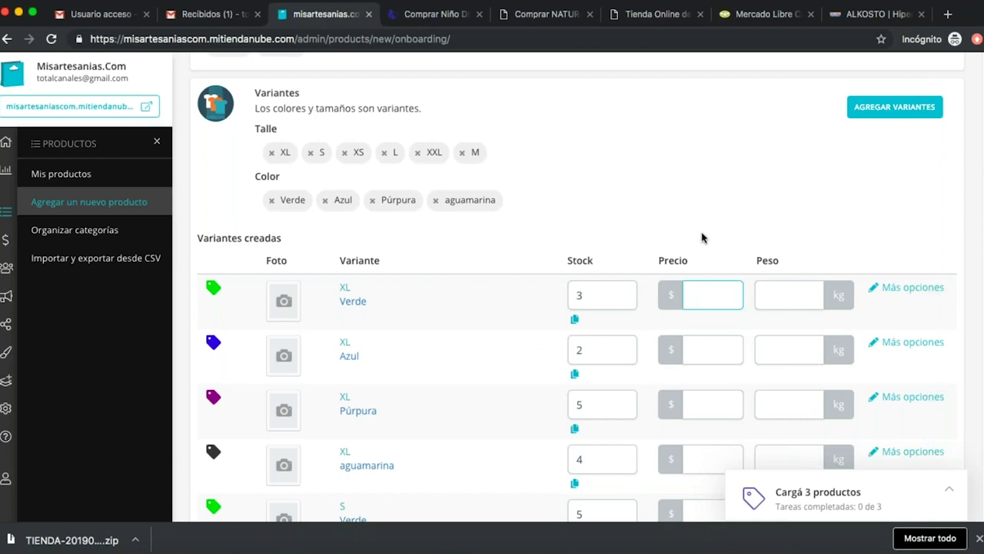
{"action": "type", "text": "100000"}
{"action": "double_click", "coordinate": [722, 294]}
{"action": "key", "text": "super+c"}
{"action": "left_click", "coordinate": [714, 334]}
{"action": "key", "text": "super+v"}
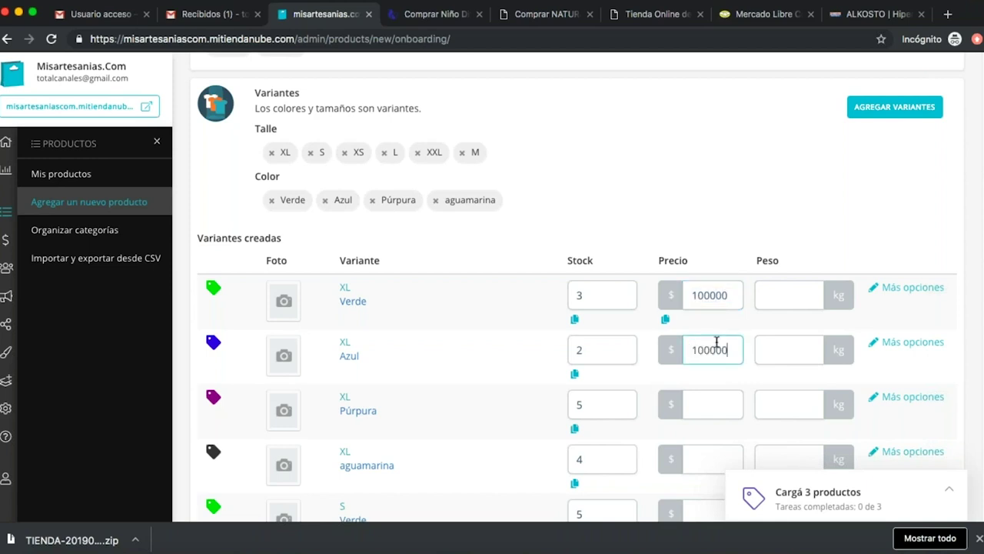
{"action": "scroll", "coordinate": [711, 323], "scroll_direction": "down", "scroll_amount": 3}
{"action": "left_click", "coordinate": [708, 312]}
{"action": "key", "text": "super+v"}
{"action": "left_click", "coordinate": [707, 365]}
{"action": "key", "text": "super+v"}
Paste the 100000 price into all four S variants.
{"action": "scroll", "coordinate": [708, 379], "scroll_direction": "down", "scroll_amount": 2}
{"action": "left_click", "coordinate": [699, 352]}
{"action": "key", "text": "super+v"}
{"action": "scroll", "coordinate": [707, 376], "scroll_direction": "down", "scroll_amount": 2}
{"action": "left_click", "coordinate": [704, 360]}
{"action": "key", "text": "super+v"}
{"action": "left_click", "coordinate": [709, 410]}
{"action": "key", "text": "super+v"}
{"action": "scroll", "coordinate": [708, 409], "scroll_direction": "down", "scroll_amount": 1}
{"action": "scroll", "coordinate": [708, 408], "scroll_direction": "down", "scroll_amount": 5}
{"action": "left_click", "coordinate": [698, 246]}
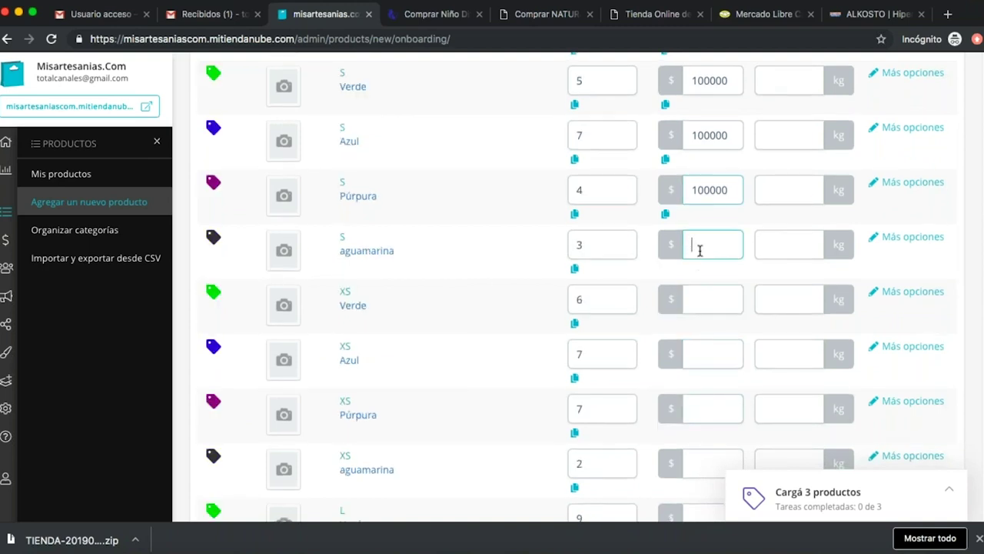
{"action": "key", "text": "super+v"}
Paste the 100000 price into all four XS variants.
{"action": "left_click", "coordinate": [719, 304]}
{"action": "key", "text": "super+v"}
{"action": "left_click", "coordinate": [710, 356]}
{"action": "key", "text": "super+v"}
{"action": "left_click", "coordinate": [714, 407]}
{"action": "key", "text": "super+v"}
{"action": "scroll", "coordinate": [715, 407], "scroll_direction": "down", "scroll_amount": 3}
{"action": "left_click", "coordinate": [701, 344]}
{"action": "key", "text": "super+v"}
Paste the 100000 price into all four L variants.
{"action": "left_click", "coordinate": [717, 406]}
{"action": "key", "text": "super+v"}
{"action": "scroll", "coordinate": [718, 407], "scroll_direction": "down", "scroll_amount": 3}
{"action": "left_click", "coordinate": [706, 372]}
{"action": "key", "text": "super+v"}
{"action": "scroll", "coordinate": [708, 372], "scroll_direction": "down", "scroll_amount": 3}
{"action": "left_click", "coordinate": [705, 322]}
{"action": "key", "text": "super+v"}
{"action": "left_click", "coordinate": [705, 384]}
{"action": "key", "text": "super+v"}
Paste the 100000 price into all four XXL variants.
{"action": "scroll", "coordinate": [708, 403], "scroll_direction": "down", "scroll_amount": 1}
{"action": "left_click", "coordinate": [707, 399]}
{"action": "key", "text": "super+v"}
{"action": "scroll", "coordinate": [708, 397], "scroll_direction": "down", "scroll_amount": 3}
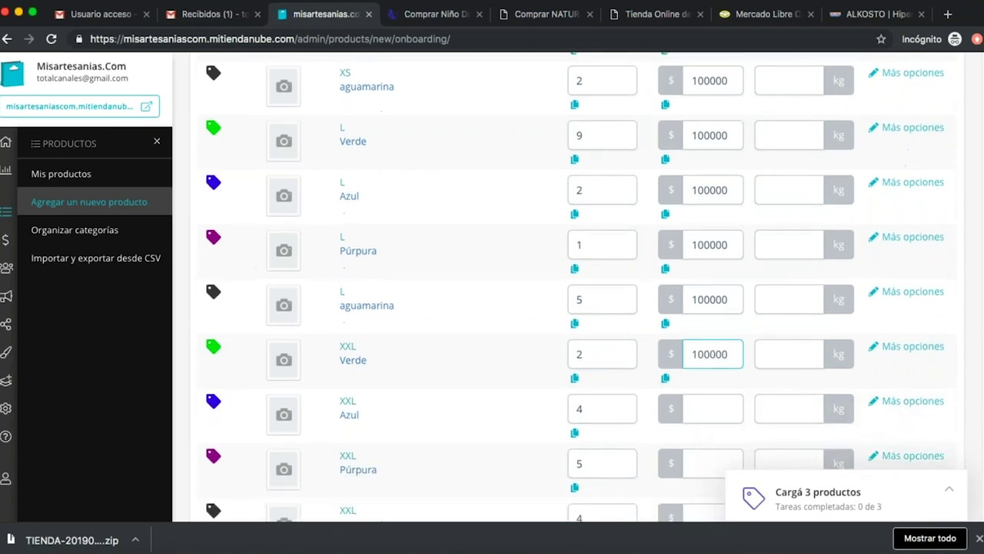
{"action": "left_click", "coordinate": [707, 386]}
{"action": "key", "text": "super+v"}
{"action": "scroll", "coordinate": [709, 388], "scroll_direction": "down", "scroll_amount": 2}
{"action": "left_click", "coordinate": [696, 370]}
{"action": "key", "text": "super+v"}
{"action": "scroll", "coordinate": [708, 385], "scroll_direction": "down", "scroll_amount": 3}
{"action": "left_click", "coordinate": [702, 346]}
{"action": "key", "text": "super+v"}
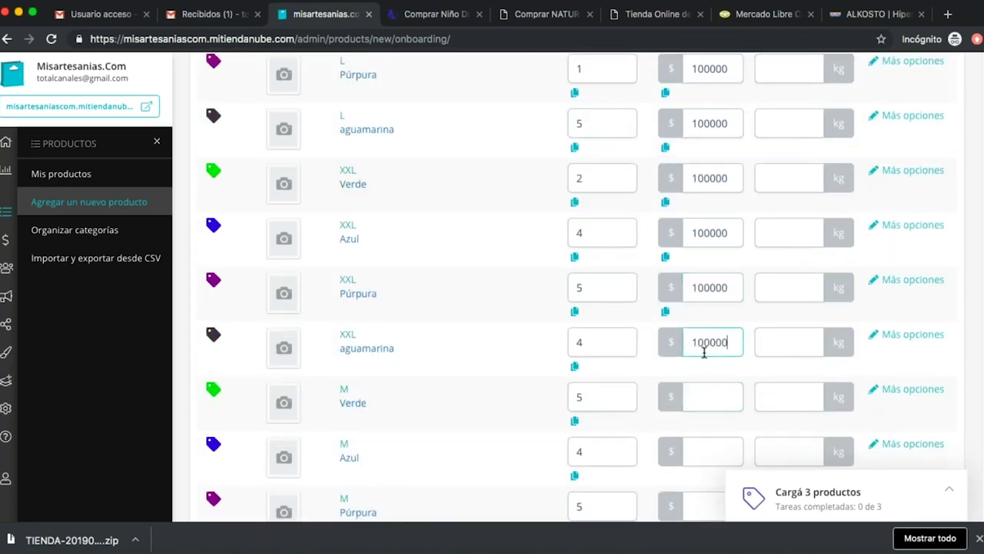
Paste the 100000 price into all four M variants.
{"action": "left_click", "coordinate": [708, 395]}
{"action": "key", "text": "super+v"}
{"action": "scroll", "coordinate": [708, 395], "scroll_direction": "down", "scroll_amount": 3}
{"action": "left_click", "coordinate": [707, 367]}
{"action": "key", "text": "super+v"}
{"action": "scroll", "coordinate": [711, 393], "scroll_direction": "down", "scroll_amount": 3}
{"action": "left_click", "coordinate": [700, 349]}
{"action": "key", "text": "super+v"}
{"action": "left_click", "coordinate": [728, 400]}
{"action": "key", "text": "super+v"}
{"action": "scroll", "coordinate": [569, 286], "scroll_direction": "up", "scroll_amount": 15}
Set the weight of all XL and S variants (Verde, Azul, Púrpura, aguamarina) to 0,1 kg.
{"action": "left_click", "coordinate": [777, 170]}
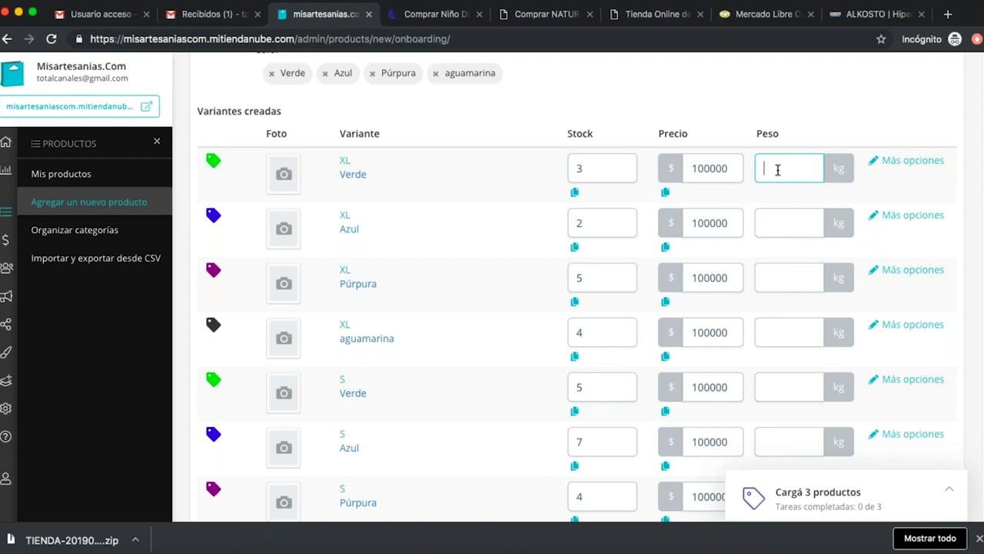
{"action": "type", "text": "0."}
{"action": "left_click", "coordinate": [798, 222]}
{"action": "left_click", "coordinate": [784, 167]}
{"action": "double_click", "coordinate": [786, 167]}
{"action": "key", "text": "ctrl+c"}
{"action": "left_click", "coordinate": [786, 220]}
{"action": "key", "text": "ctrl+v"}
{"action": "left_click", "coordinate": [785, 270]}
{"action": "key", "text": "ctrl+v"}
{"action": "scroll", "coordinate": [783, 258], "scroll_direction": "down", "scroll_amount": 2}
{"action": "left_click", "coordinate": [775, 225]}
{"action": "key", "text": "ctrl+v"}
{"action": "left_click", "coordinate": [793, 282]}
{"action": "key", "text": "ctrl+v"}
{"action": "left_click", "coordinate": [784, 333]}
{"action": "key", "text": "ctrl+v"}
{"action": "left_click", "coordinate": [785, 387]}
{"action": "key", "text": "ctrl+v"}
{"action": "scroll", "coordinate": [785, 386], "scroll_direction": "down", "scroll_amount": 1}
{"action": "left_click", "coordinate": [782, 362]}
{"action": "key", "text": "ctrl+v"}
Set the weight of all XS and L colour variants to 0,1 kg.
{"action": "scroll", "coordinate": [782, 365], "scroll_direction": "down", "scroll_amount": 1}
{"action": "left_click", "coordinate": [786, 327]}
{"action": "key", "text": "ctrl+v"}
{"action": "left_click", "coordinate": [782, 382]}
{"action": "key", "text": "ctrl+v"}
{"action": "scroll", "coordinate": [782, 382], "scroll_direction": "down", "scroll_amount": 1}
{"action": "left_click", "coordinate": [778, 339]}
{"action": "key", "text": "ctrl+v"}
{"action": "left_click", "coordinate": [782, 384]}
{"action": "key", "text": "ctrl+v"}
{"action": "scroll", "coordinate": [784, 387], "scroll_direction": "down", "scroll_amount": 1}
{"action": "left_click", "coordinate": [786, 347]}
{"action": "key", "text": "ctrl+v"}
{"action": "left_click", "coordinate": [784, 400]}
{"action": "key", "text": "ctrl+v"}
{"action": "scroll", "coordinate": [784, 400], "scroll_direction": "down", "scroll_amount": 1}
{"action": "left_click", "coordinate": [784, 358]}
{"action": "key", "text": "ctrl+v"}
{"action": "left_click", "coordinate": [784, 404]}
{"action": "key", "text": "ctrl+v"}
Give the XXL and M variants a 0,1 kg weight, through M aguamarina.
{"action": "scroll", "coordinate": [784, 404], "scroll_direction": "down", "scroll_amount": 1}
{"action": "left_click", "coordinate": [780, 346]}
{"action": "key", "text": "ctrl+v"}
{"action": "left_click", "coordinate": [780, 392]}
{"action": "key", "text": "ctrl+v"}
{"action": "scroll", "coordinate": [784, 400], "scroll_direction": "down", "scroll_amount": 1}
{"action": "left_click", "coordinate": [784, 393]}
{"action": "key", "text": "ctrl+v"}
{"action": "scroll", "coordinate": [784, 385], "scroll_direction": "down", "scroll_amount": 1}
{"action": "left_click", "coordinate": [783, 352]}
{"action": "key", "text": "ctrl+v"}
{"action": "left_click", "coordinate": [788, 401]}
{"action": "key", "text": "ctrl+v"}
{"action": "left_click", "coordinate": [785, 454]}
{"action": "key", "text": "ctrl+v"}
{"action": "scroll", "coordinate": [784, 454], "scroll_direction": "down", "scroll_amount": 2}
{"action": "left_click", "coordinate": [787, 314]}
{"action": "key", "text": "ctrl+v"}
{"action": "left_click", "coordinate": [794, 360]}
{"action": "key", "text": "ctrl+v"}
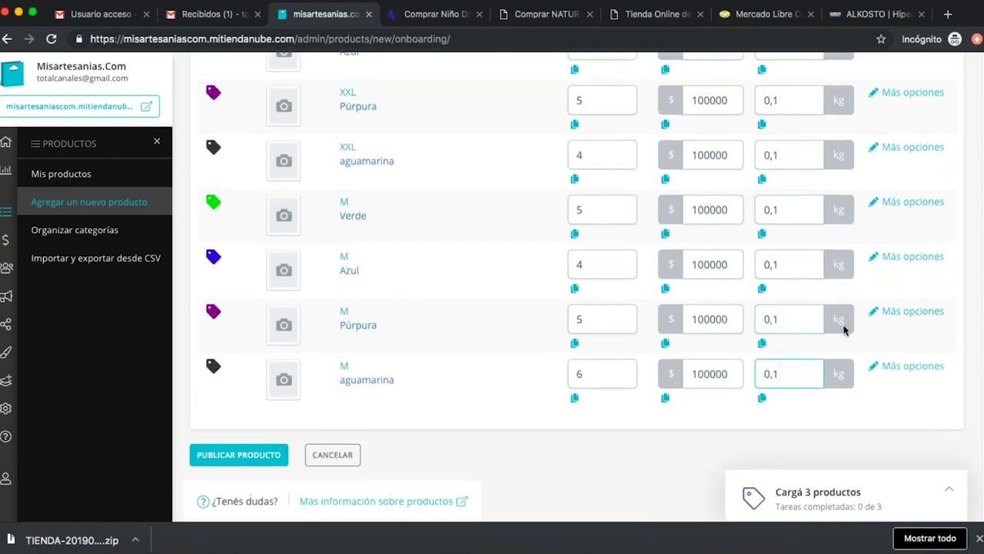
{"action": "scroll", "coordinate": [839, 320], "scroll_direction": "up", "scroll_amount": 1}
{"action": "scroll", "coordinate": [842, 321], "scroll_direction": "down", "scroll_amount": 2}
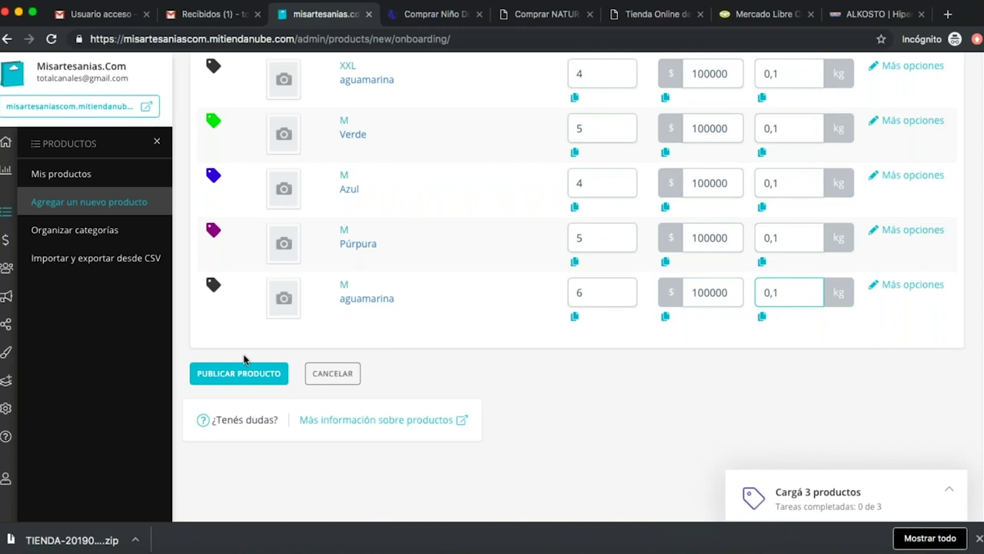
Publish the Sayo colores product with all its size-colour variants.
{"action": "left_click", "coordinate": [243, 373]}
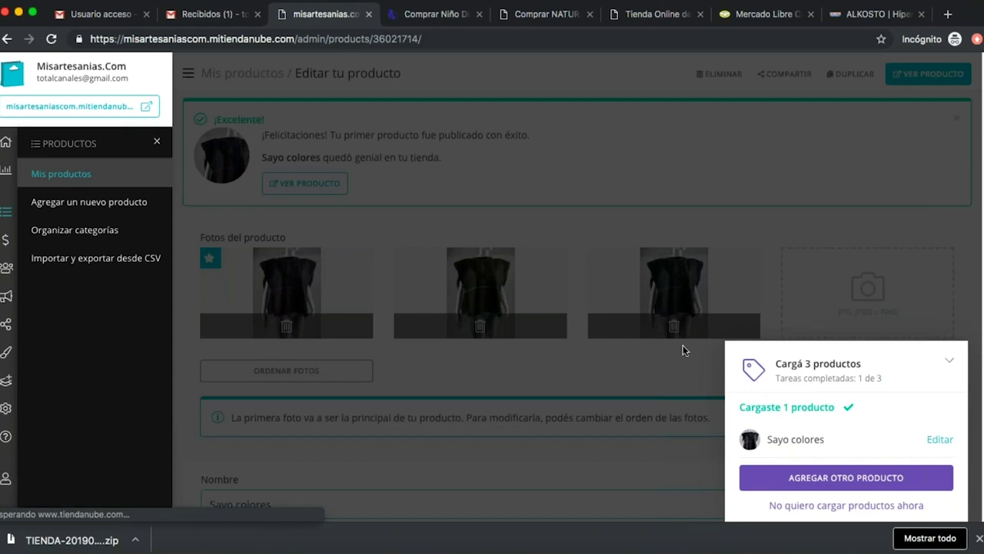
Start a second product and upload the navy bag photo Foto 4.jpg.
{"action": "left_click", "coordinate": [833, 478]}
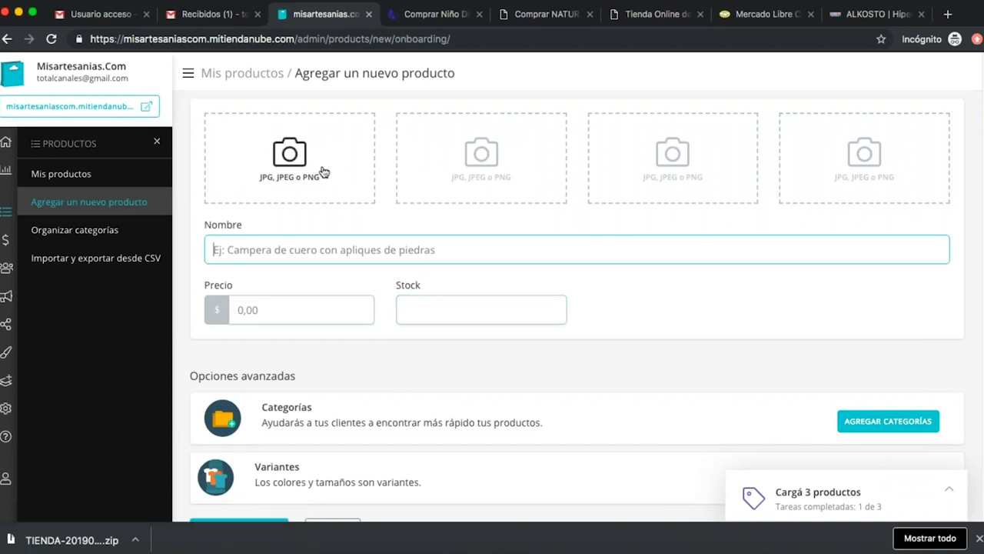
{"action": "left_click", "coordinate": [275, 161]}
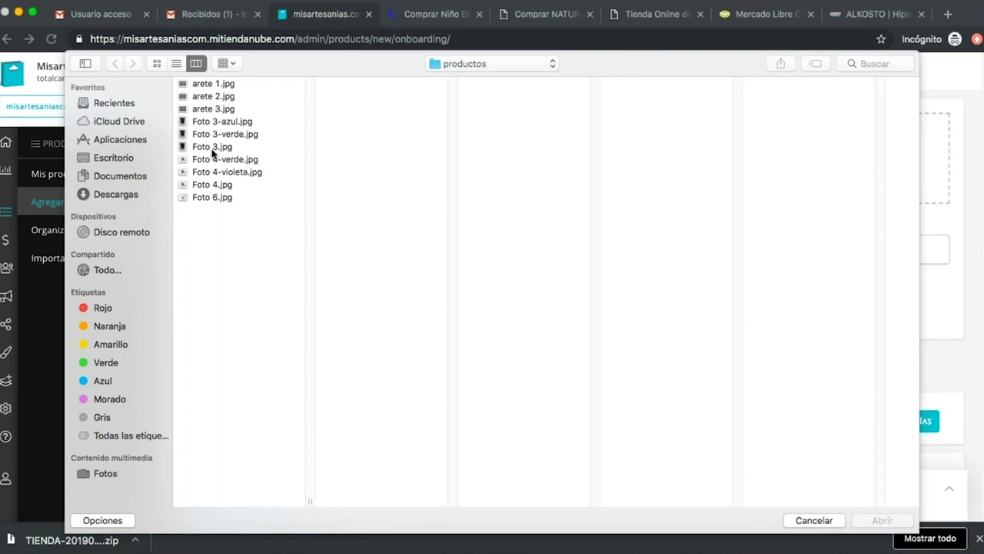
{"action": "left_click", "coordinate": [215, 159]}
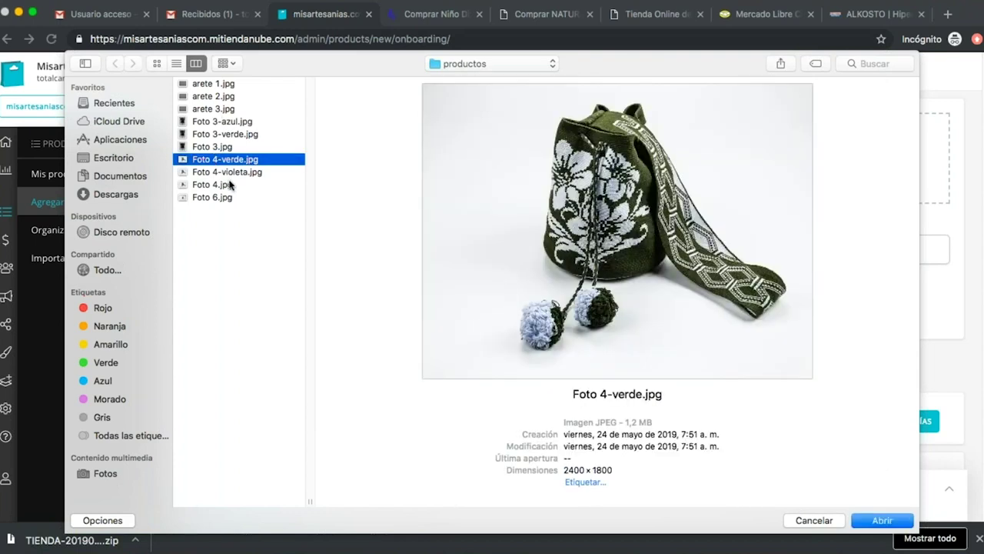
{"action": "left_click", "coordinate": [210, 186]}
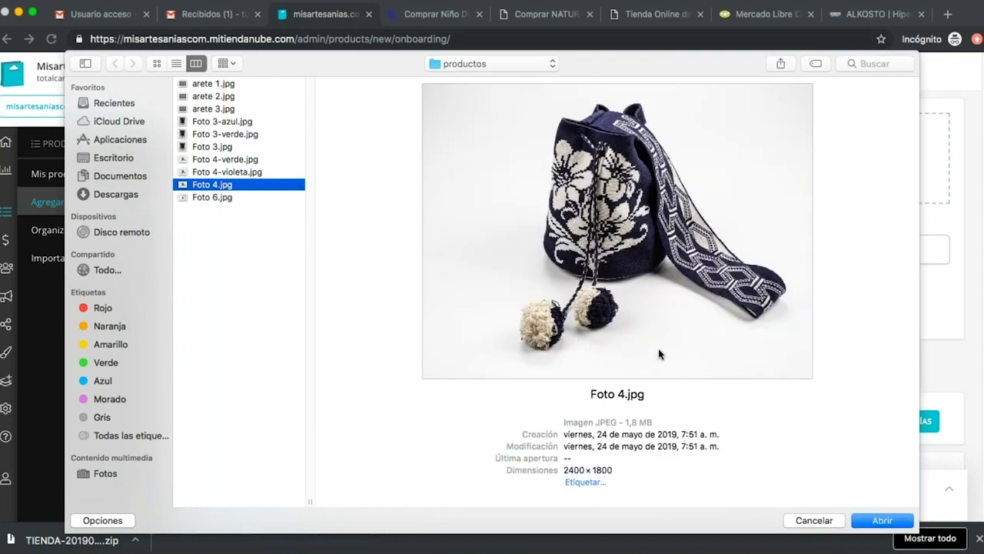
{"action": "left_click", "coordinate": [882, 521]}
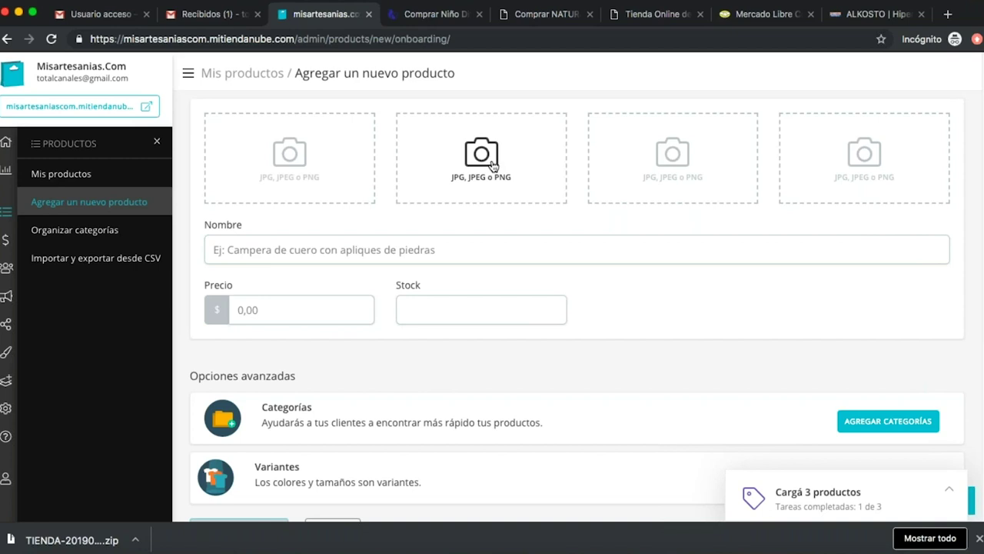
Add the purple bag photo Foto 4-violeta.jpg as the second image.
{"action": "left_click", "coordinate": [439, 17]}
{"action": "left_click", "coordinate": [326, 14]}
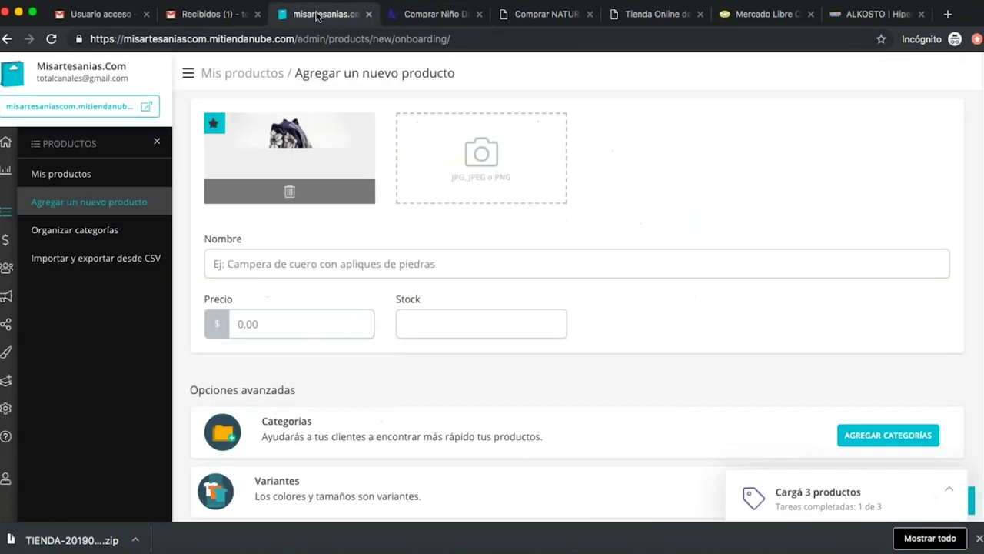
{"action": "left_click", "coordinate": [480, 159]}
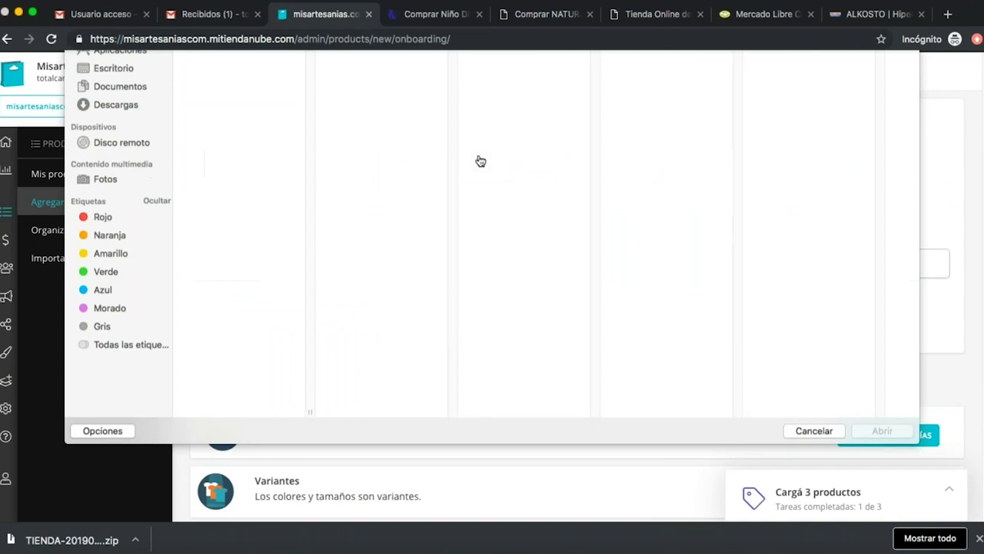
{"action": "left_click", "coordinate": [227, 172]}
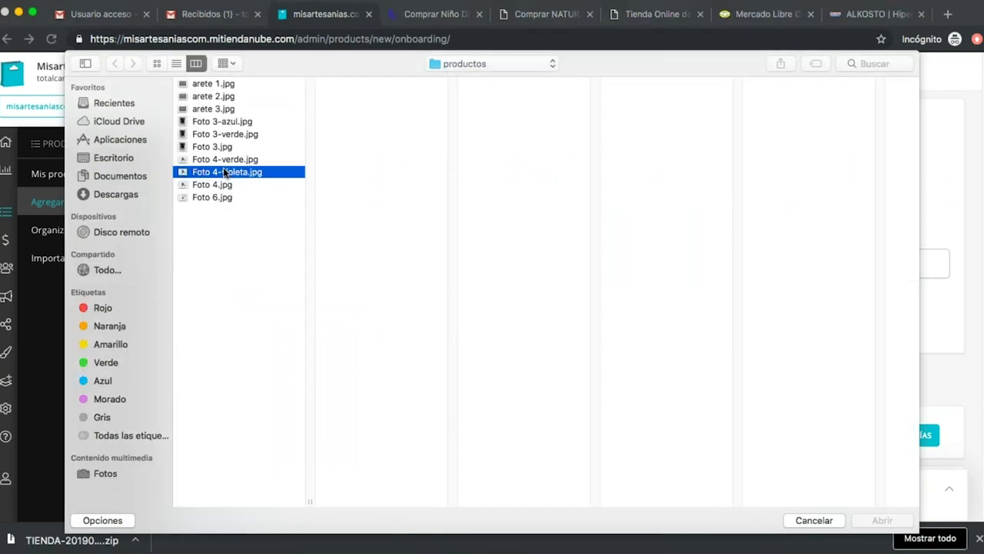
{"action": "left_click", "coordinate": [884, 520]}
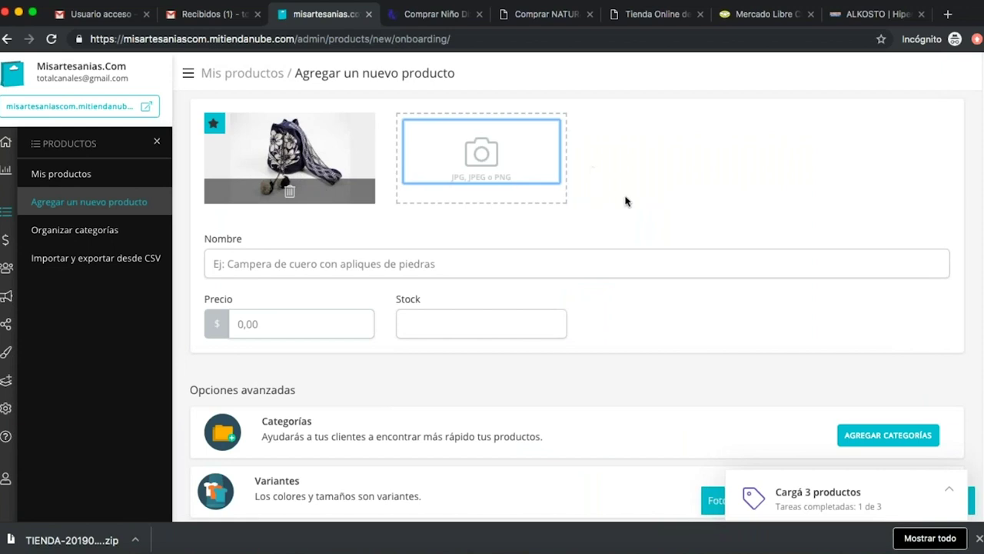
{"action": "left_click", "coordinate": [381, 254]}
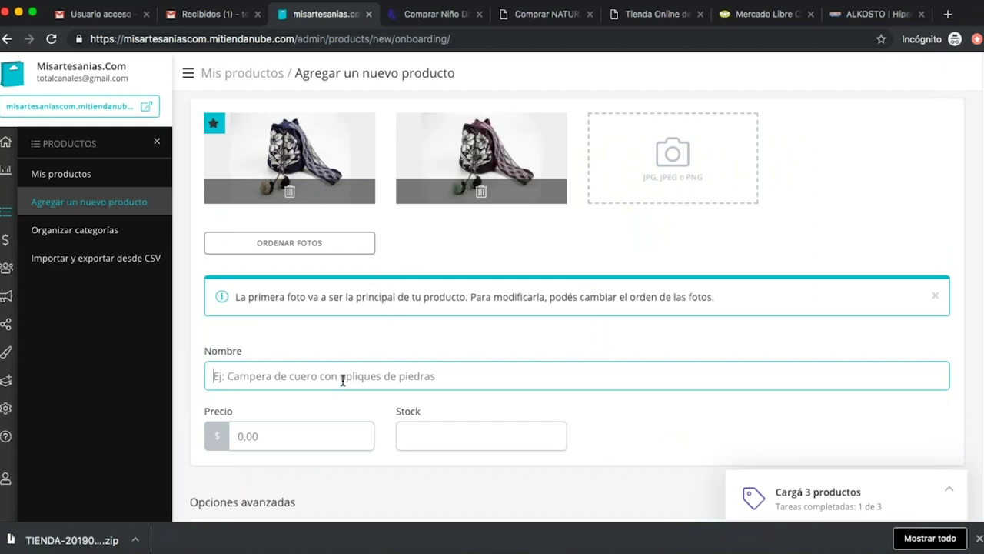
Name the product Mochila Wayuu and add the green bag photo Foto 4-verde.jpg.
{"action": "type", "text": "Mochila Wayuu"}
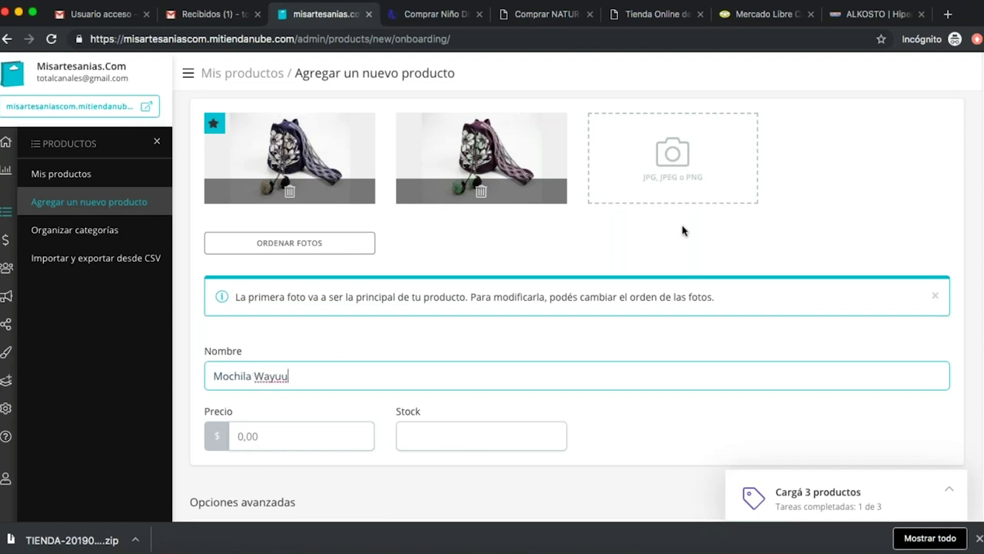
{"action": "left_click", "coordinate": [701, 162]}
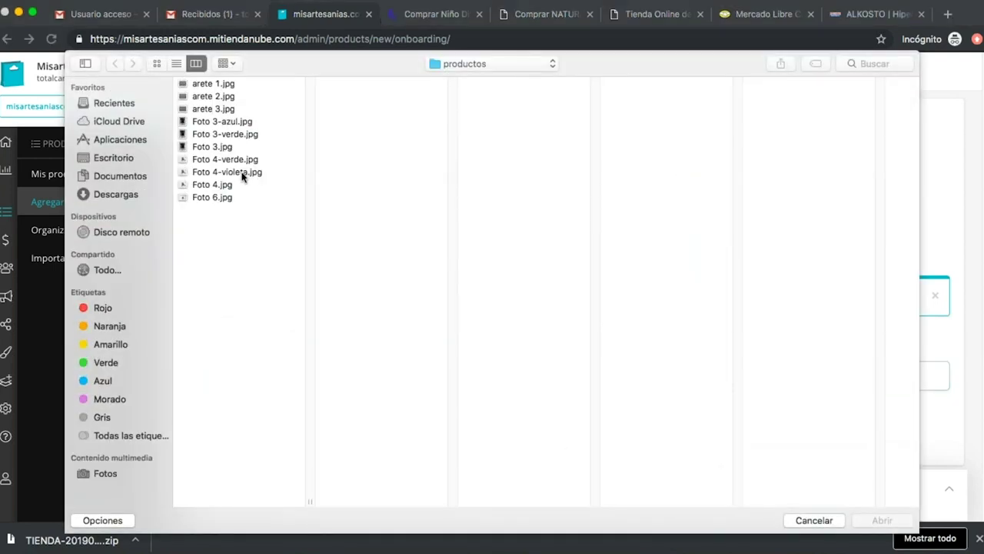
{"action": "left_click", "coordinate": [240, 159]}
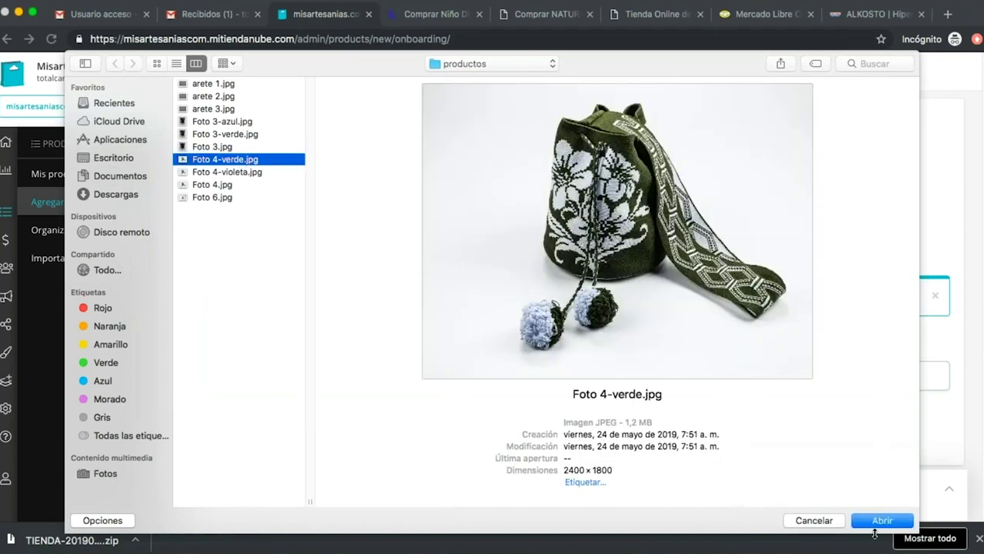
{"action": "left_click", "coordinate": [881, 521]}
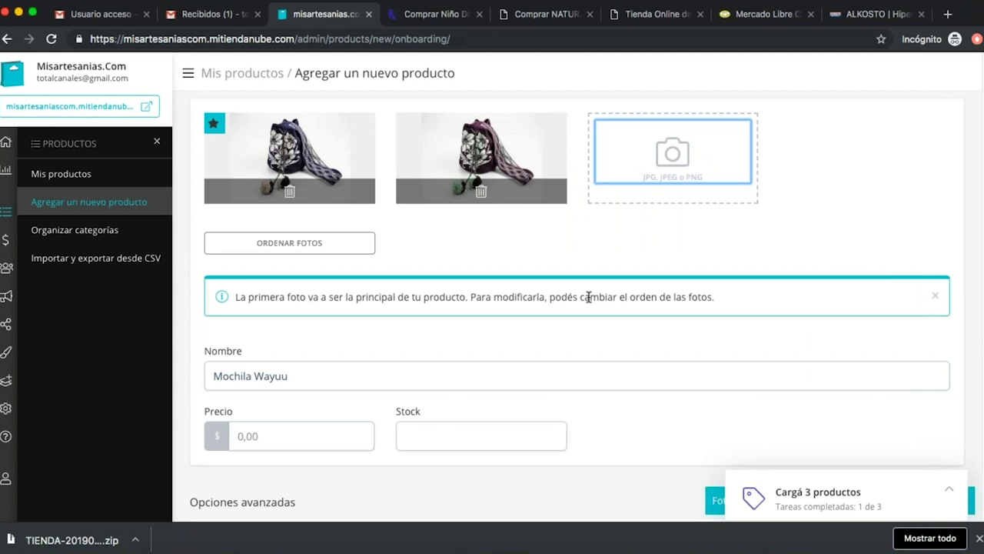
Set the product's price to 200000 and its stock to 5.
{"action": "scroll", "coordinate": [591, 296], "scroll_direction": "down", "scroll_amount": 3}
{"action": "left_click", "coordinate": [314, 335]}
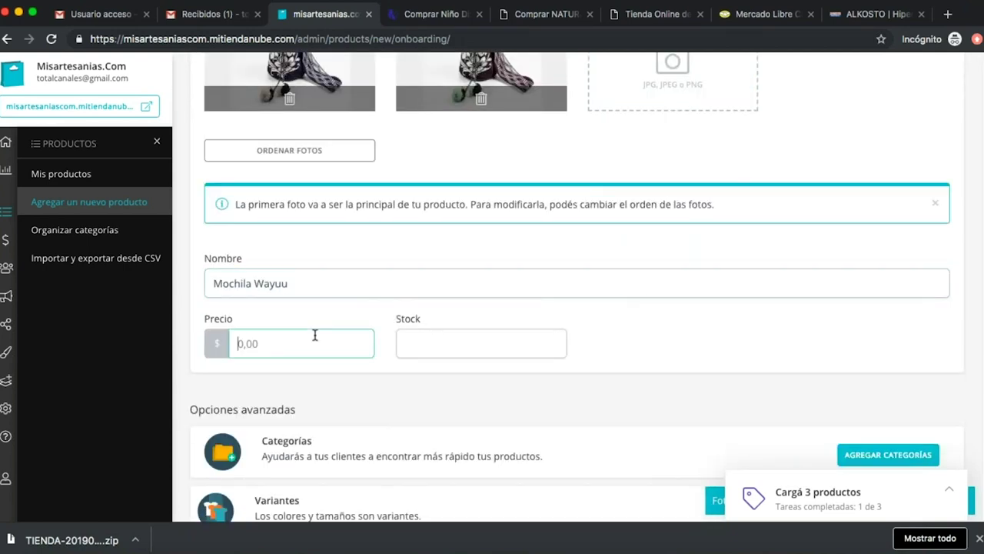
{"action": "type", "text": "200000"}
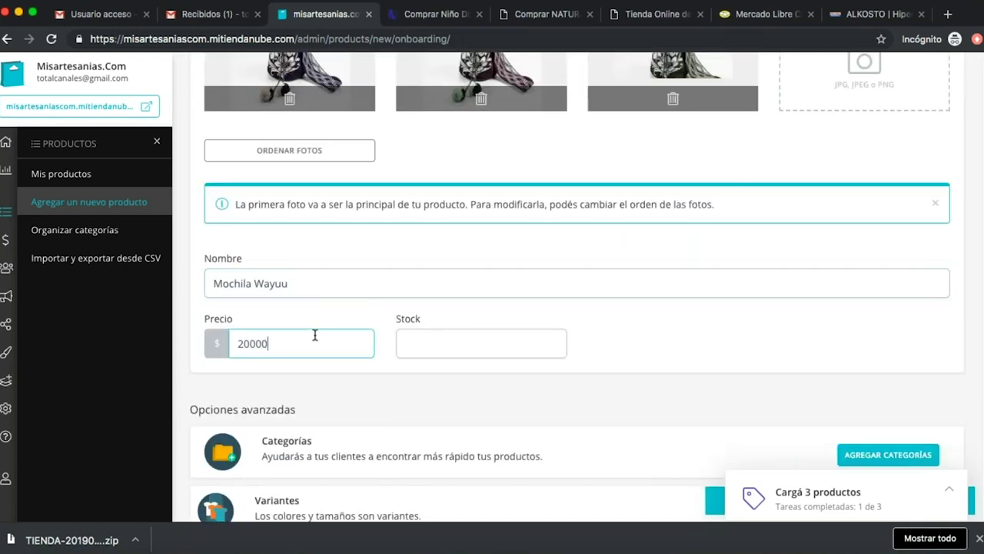
{"action": "left_click", "coordinate": [437, 347]}
{"action": "type", "text": "5"}
{"action": "left_click", "coordinate": [688, 378]}
{"action": "scroll", "coordinate": [675, 379], "scroll_direction": "down", "scroll_amount": 1}
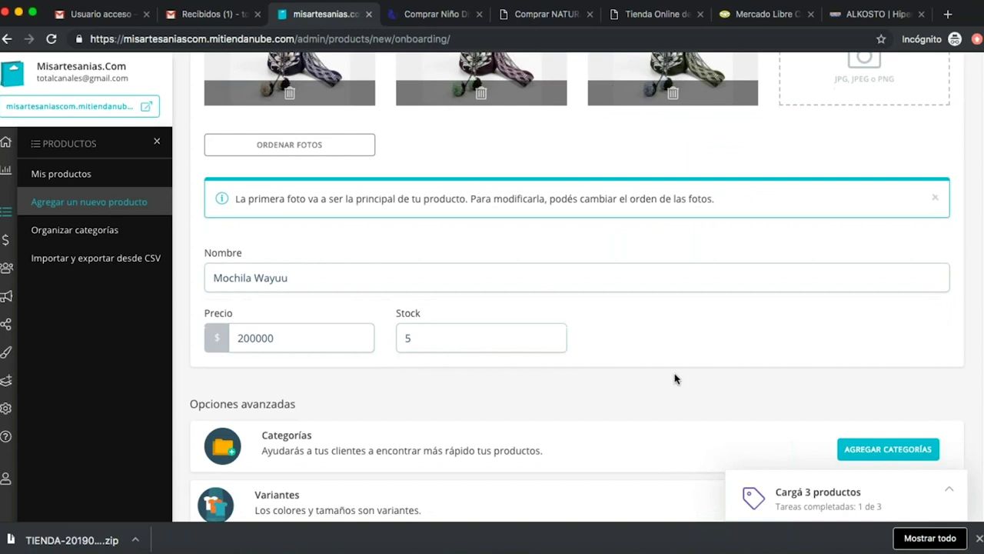
{"action": "scroll", "coordinate": [675, 378], "scroll_direction": "down", "scroll_amount": 5}
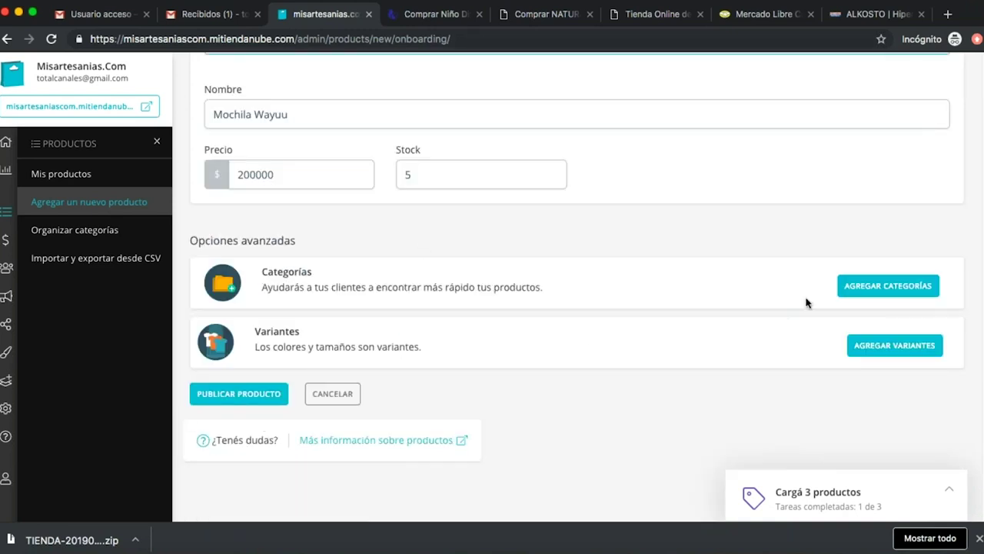
Create a new top-level category 'mochilas' and assign it to Mochila Wayuu.
{"action": "left_click", "coordinate": [853, 290]}
{"action": "left_click", "coordinate": [393, 169]}
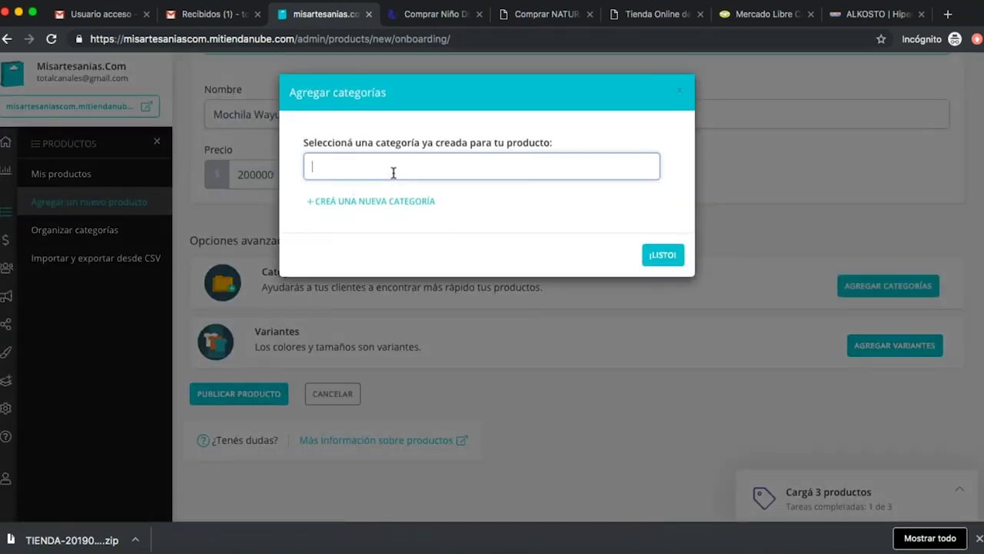
{"action": "type", "text": "mochilas"}
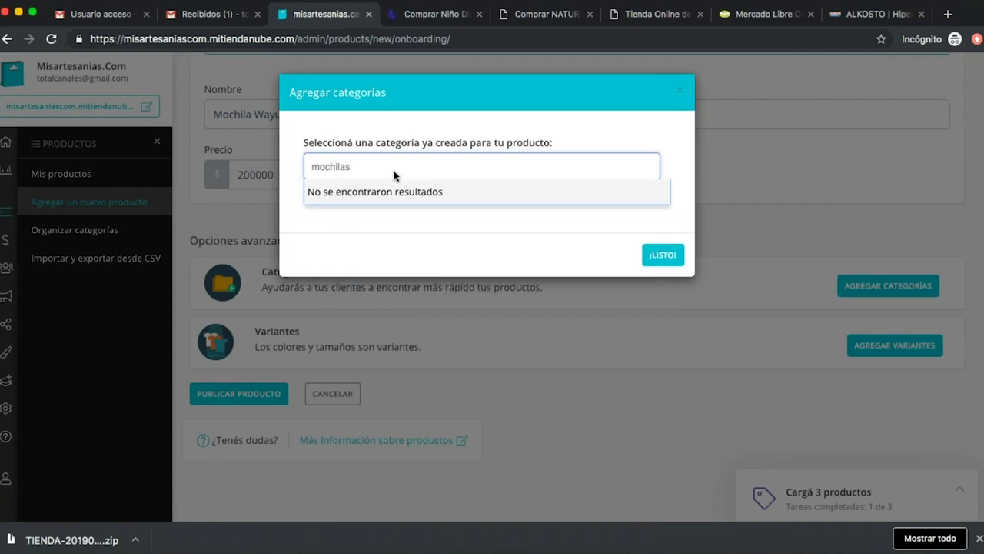
{"action": "left_click", "coordinate": [500, 231]}
{"action": "left_click", "coordinate": [376, 203]}
{"action": "left_click", "coordinate": [377, 256]}
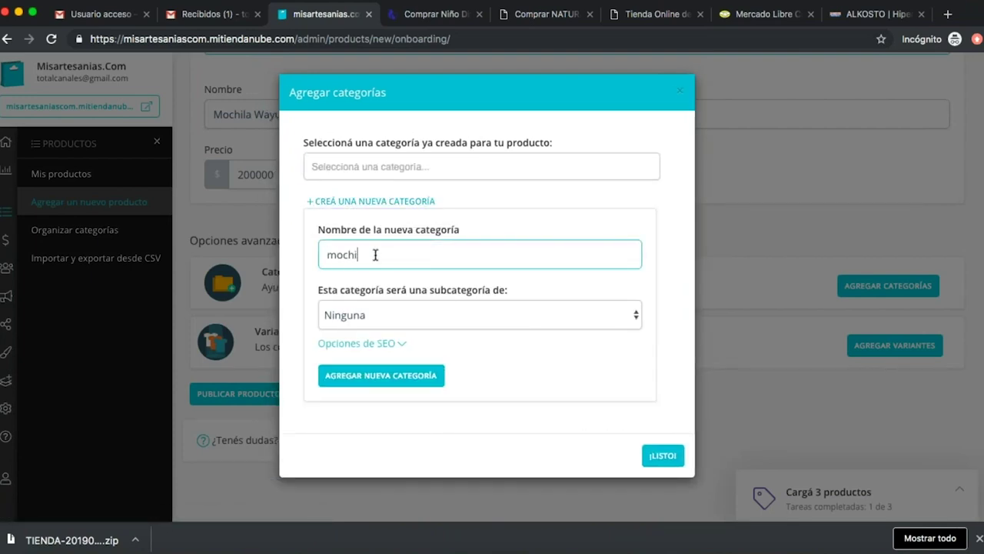
{"action": "left_click", "coordinate": [382, 377]}
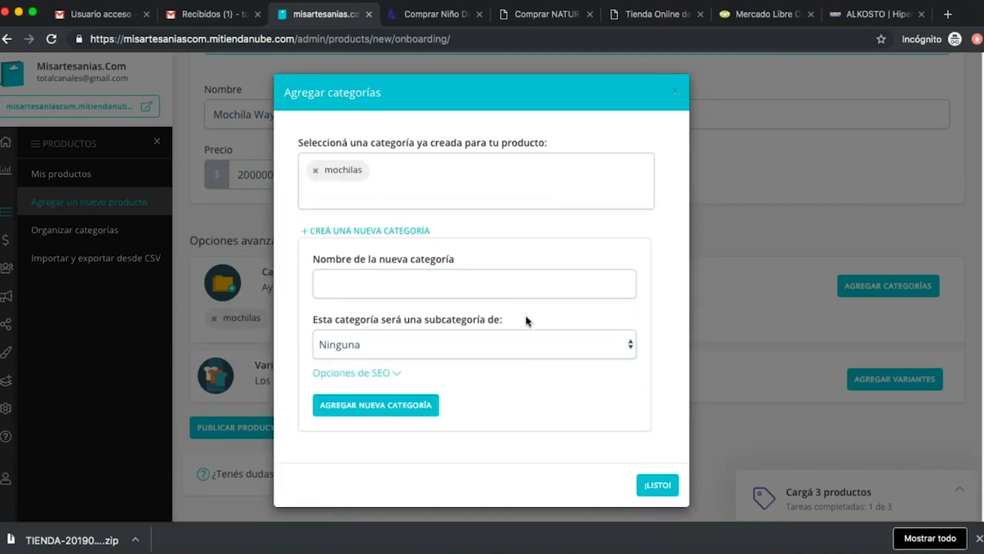
{"action": "left_click", "coordinate": [657, 484]}
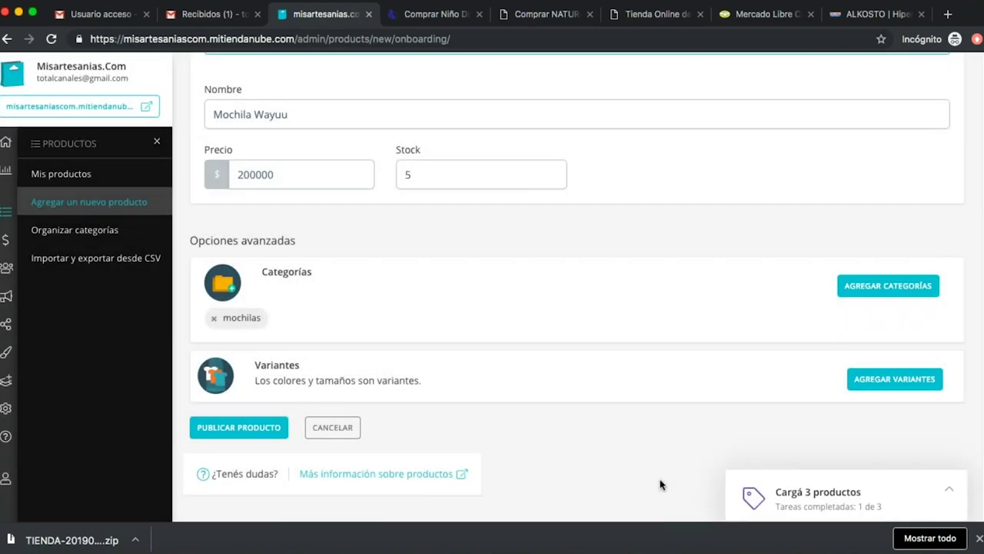
Add Verde, Azul and Púrpura colour variants to Mochila Wayuu.
{"action": "left_click", "coordinate": [893, 380]}
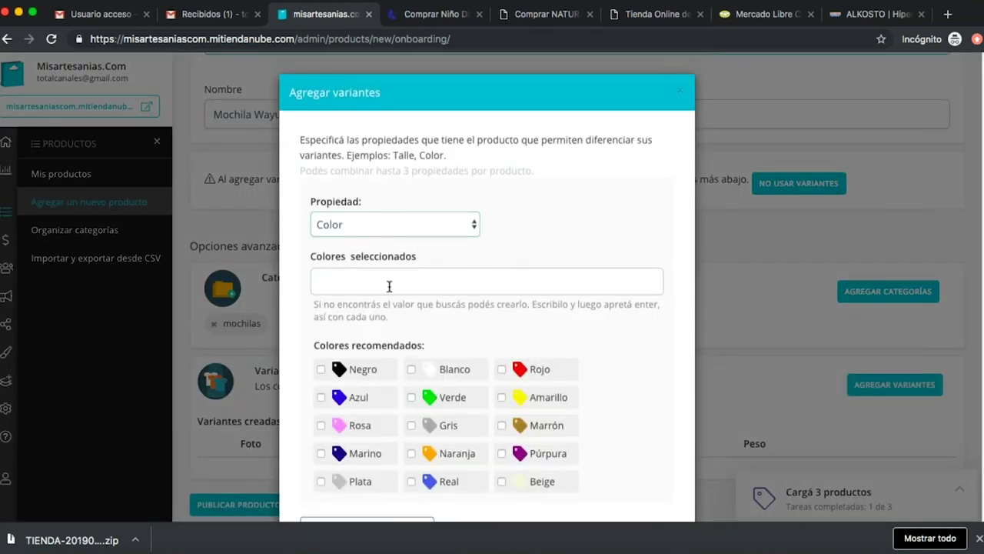
{"action": "left_click", "coordinate": [412, 397]}
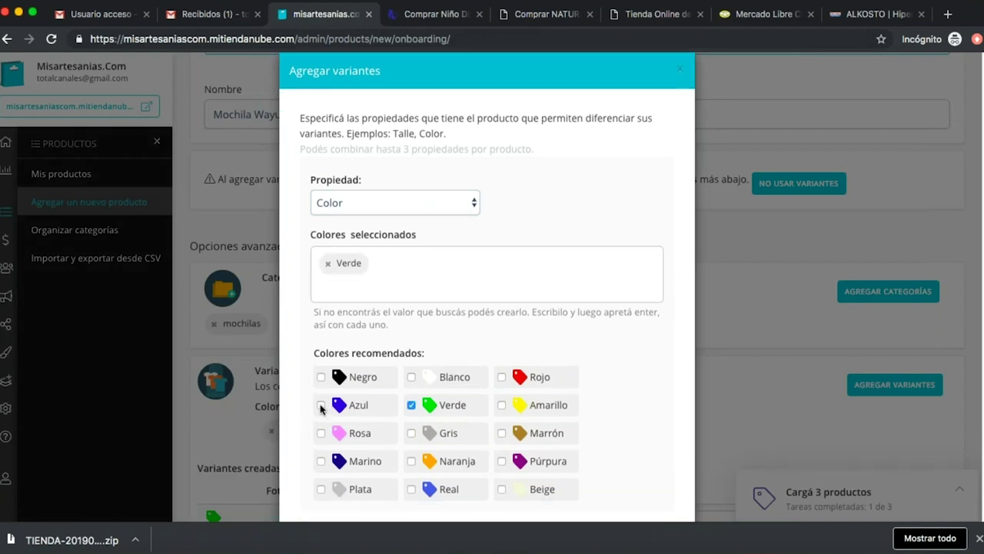
{"action": "left_click", "coordinate": [322, 405]}
{"action": "left_click", "coordinate": [502, 461]}
{"action": "scroll", "coordinate": [655, 389], "scroll_direction": "down", "scroll_amount": 3}
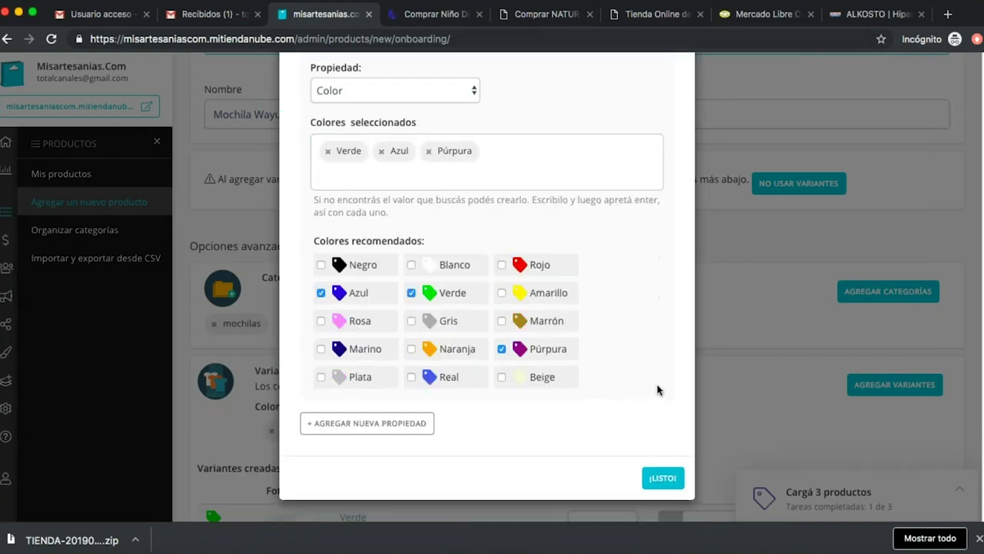
{"action": "left_click", "coordinate": [663, 478]}
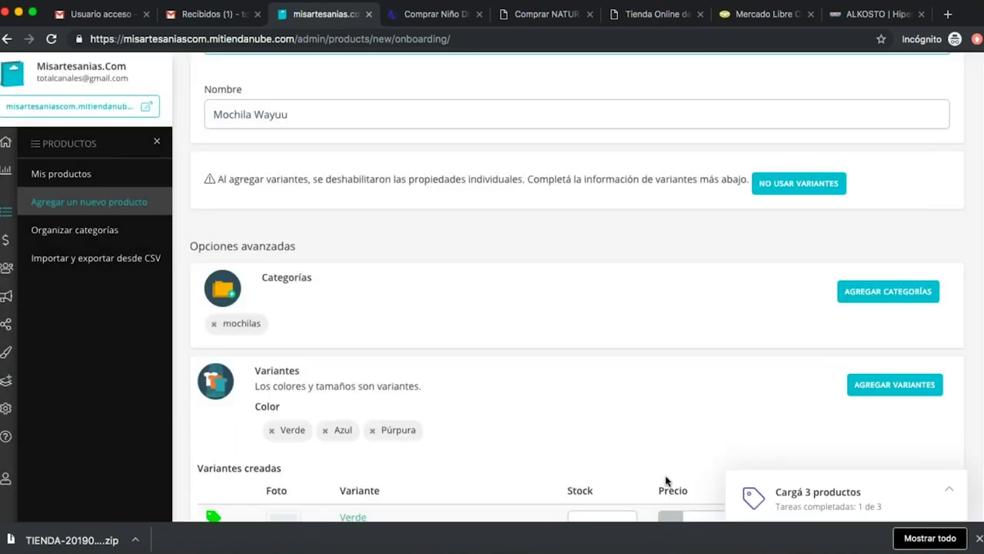
{"action": "scroll", "coordinate": [648, 336], "scroll_direction": "down", "scroll_amount": 3}
Set variant stock to 1 for Verde, 2 for Azul and 2 for Púrpura.
{"action": "left_click", "coordinate": [582, 298]}
{"action": "type", "text": "1"}
{"action": "left_click", "coordinate": [590, 348]}
{"action": "type", "text": "2"}
{"action": "left_click", "coordinate": [586, 402]}
{"action": "type", "text": "2"}
Give all three colour variants a price of 200000.
{"action": "left_click", "coordinate": [696, 286]}
{"action": "type", "text": "200000"}
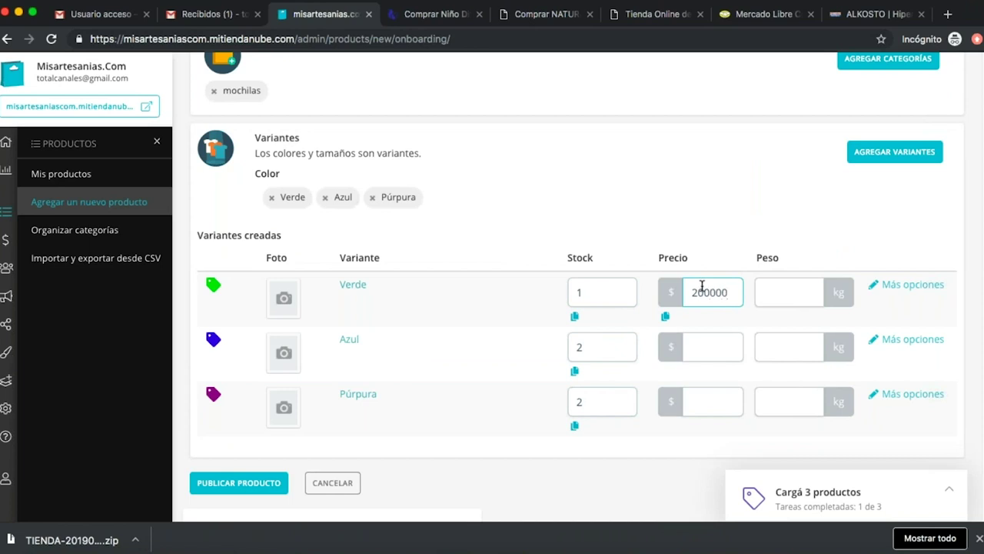
{"action": "double_click", "coordinate": [715, 292]}
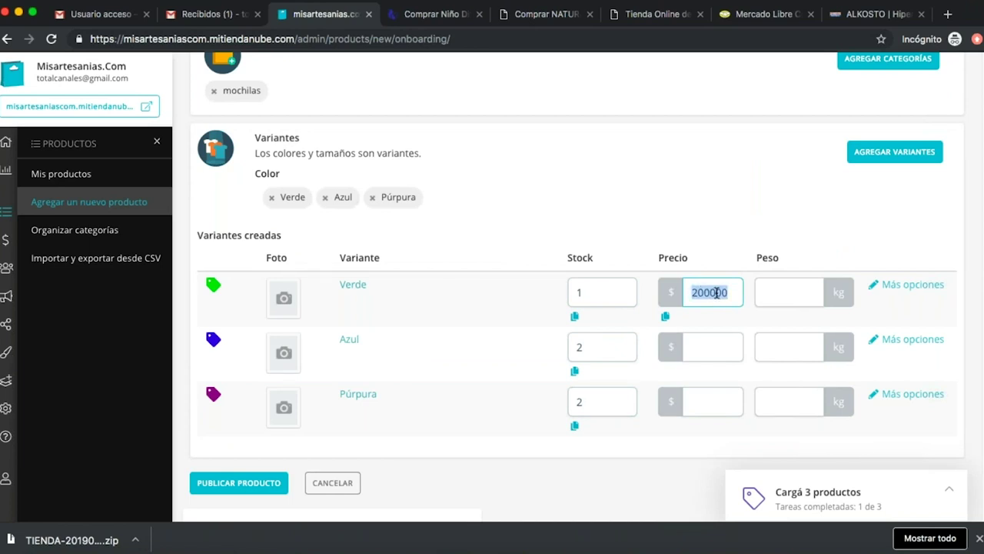
{"action": "key", "text": "ctrl+c"}
{"action": "left_click", "coordinate": [695, 344]}
{"action": "key", "text": "ctrl+v"}
{"action": "left_click", "coordinate": [709, 398]}
{"action": "key", "text": "ctrl+v"}
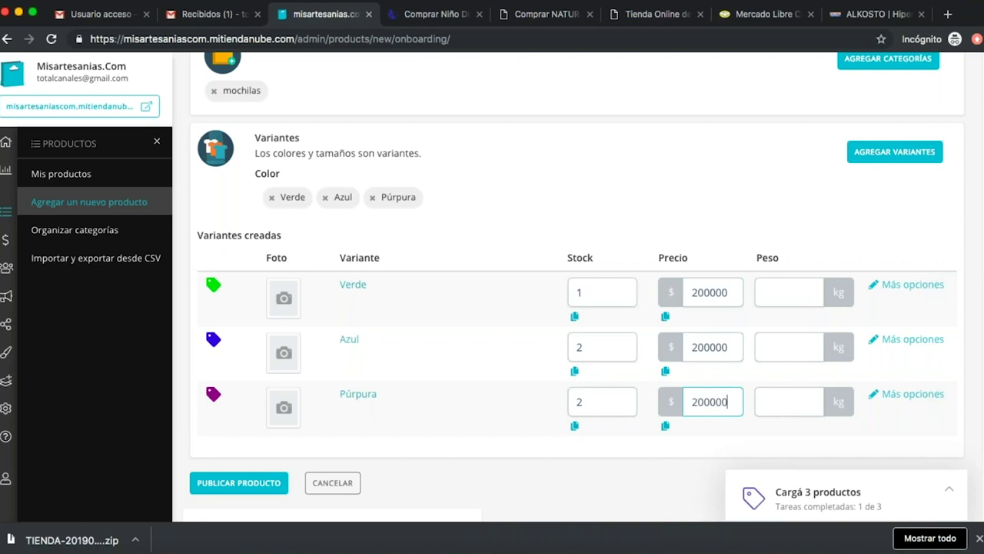
Set the weight of the Verde, Azul and Púrpura variants to 0,2 kg.
{"action": "left_click", "coordinate": [776, 287]}
{"action": "type", "text": "0"}
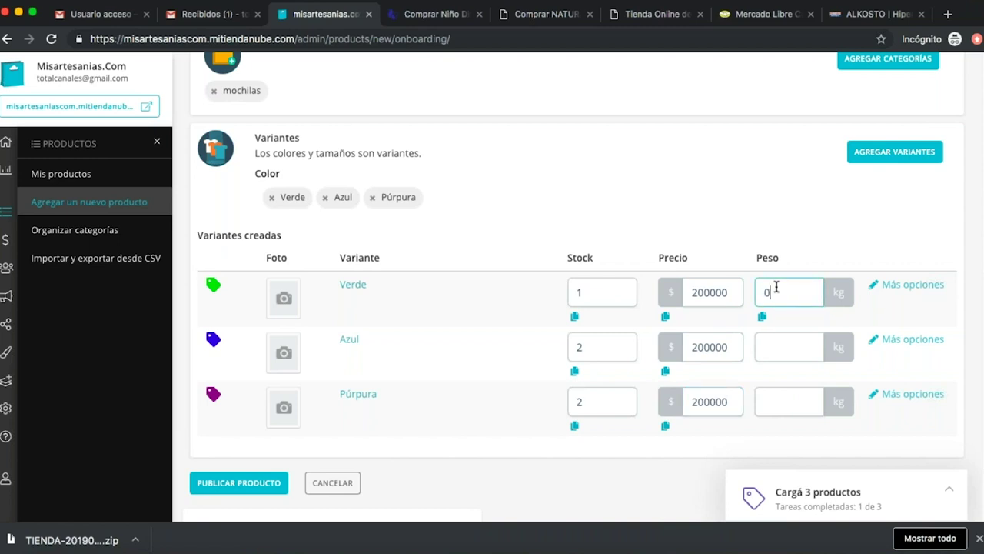
{"action": "type", "text": ",2"}
{"action": "left_click", "coordinate": [788, 348]}
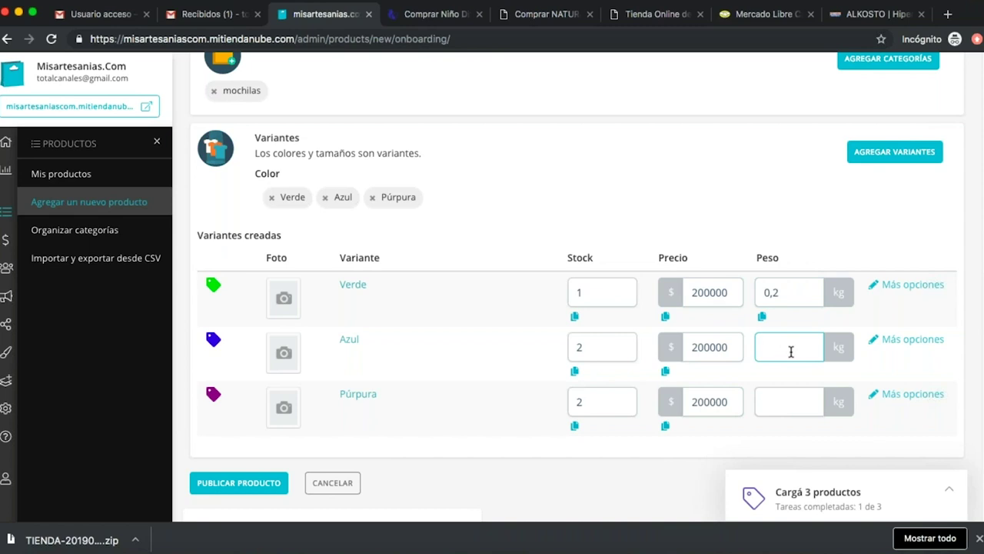
{"action": "type", "text": "0,2"}
{"action": "left_click", "coordinate": [778, 403]}
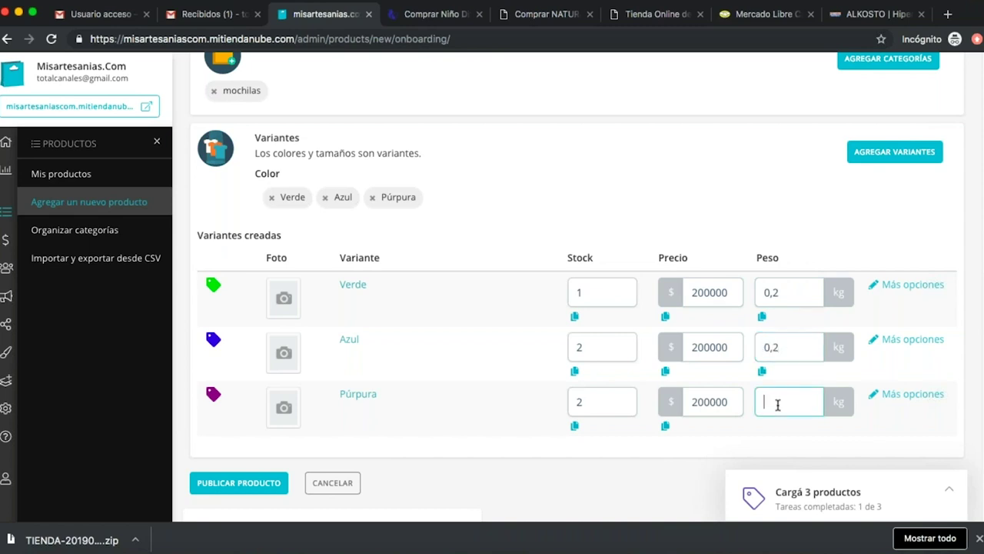
{"action": "type", "text": "0,2"}
{"action": "scroll", "coordinate": [451, 407], "scroll_direction": "down", "scroll_amount": 3}
Publish Mochila Wayuu and open a blank form for the third product.
{"action": "left_click", "coordinate": [257, 374]}
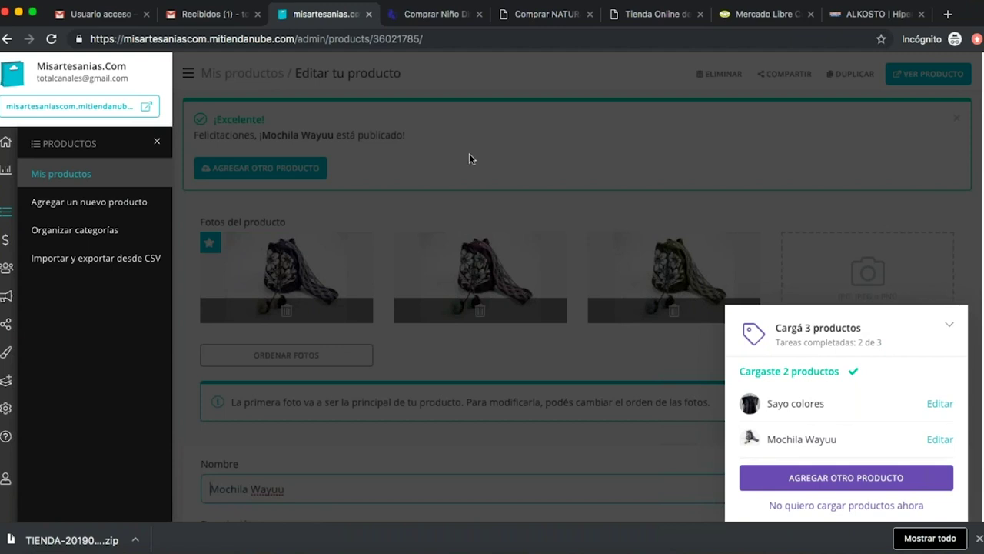
{"action": "left_click", "coordinate": [867, 481]}
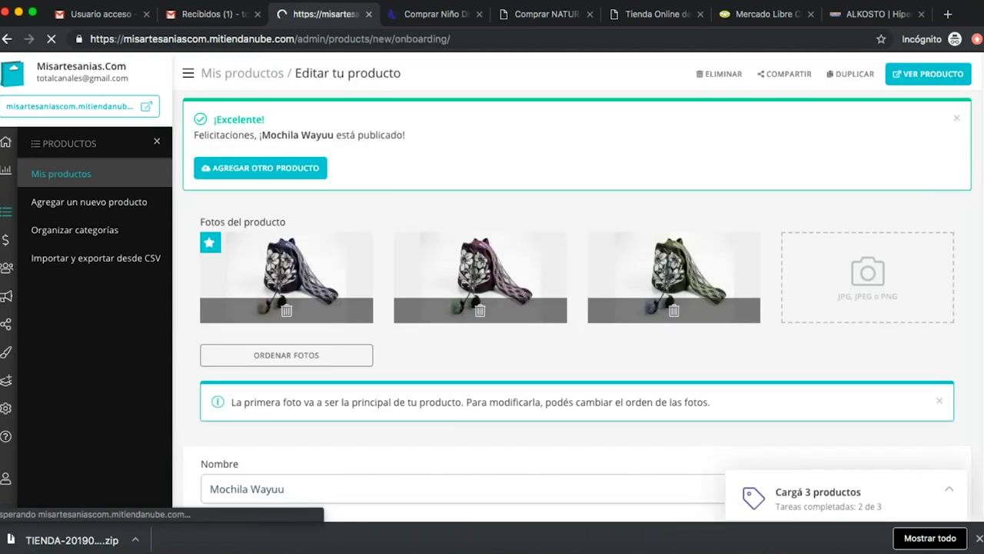
{"action": "left_click", "coordinate": [448, 243]}
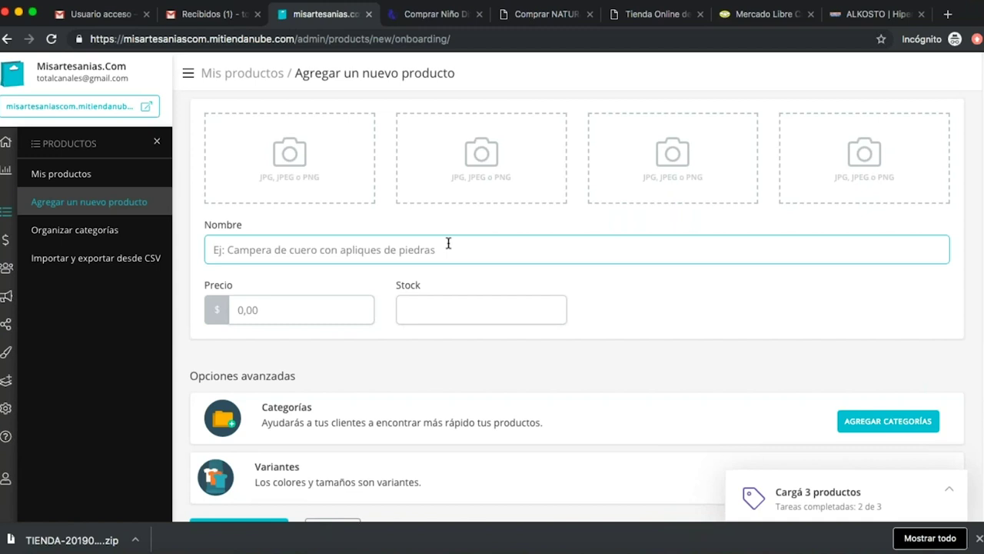
Add the arete 1.jpg photo and name the product 'Aretes de filigrana'.
{"action": "left_click", "coordinate": [315, 170]}
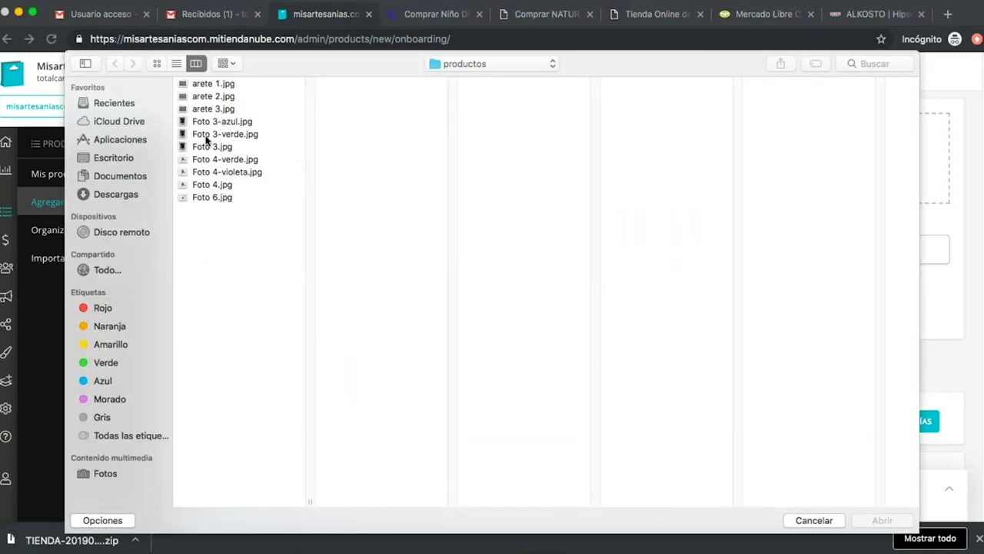
{"action": "left_click", "coordinate": [217, 83]}
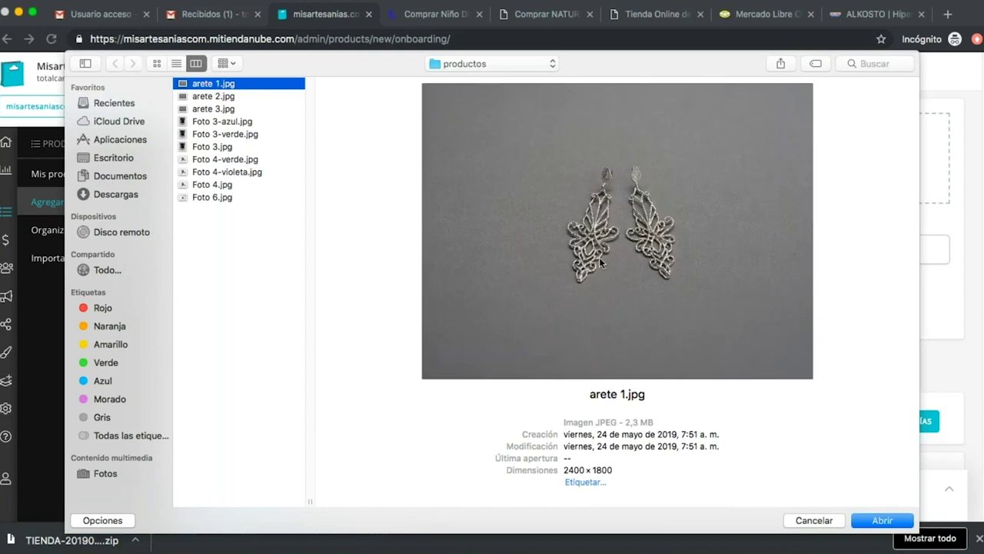
{"action": "left_click", "coordinate": [874, 522]}
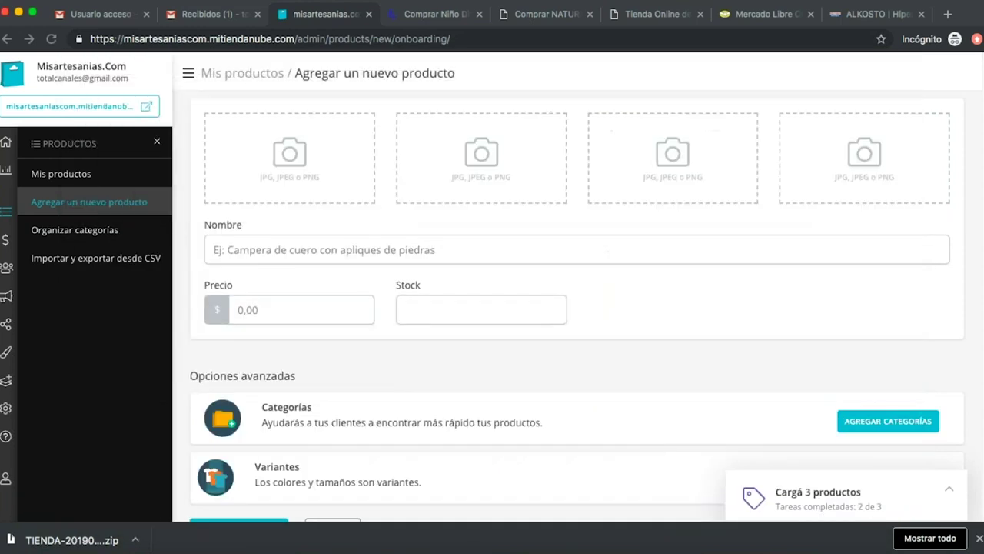
{"action": "left_click", "coordinate": [416, 247]}
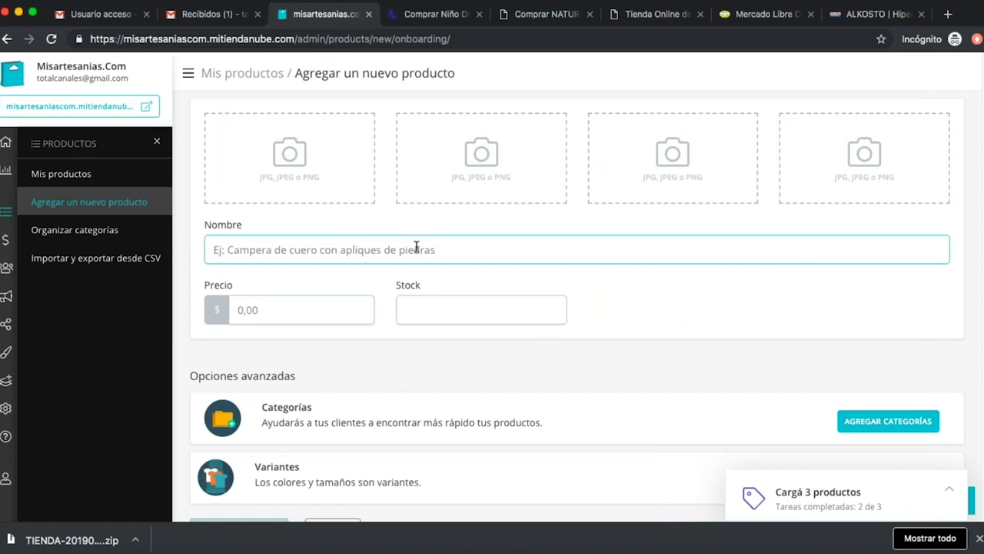
{"action": "type", "text": "Aretes"}
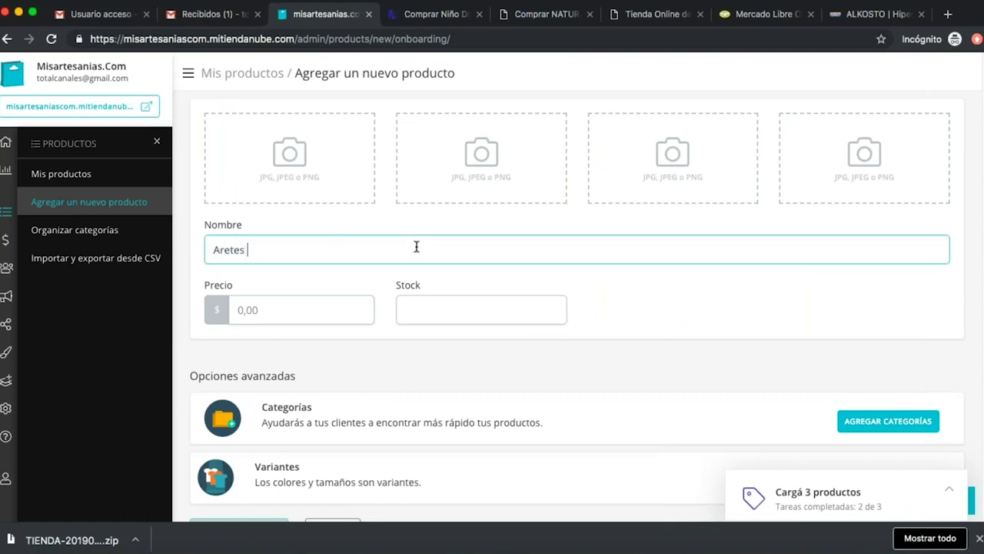
{"action": "type", "text": " de filigrana"}
Add the arete 2.jpg photo and set the price to 150000 and stock to 1.
{"action": "left_click", "coordinate": [523, 159]}
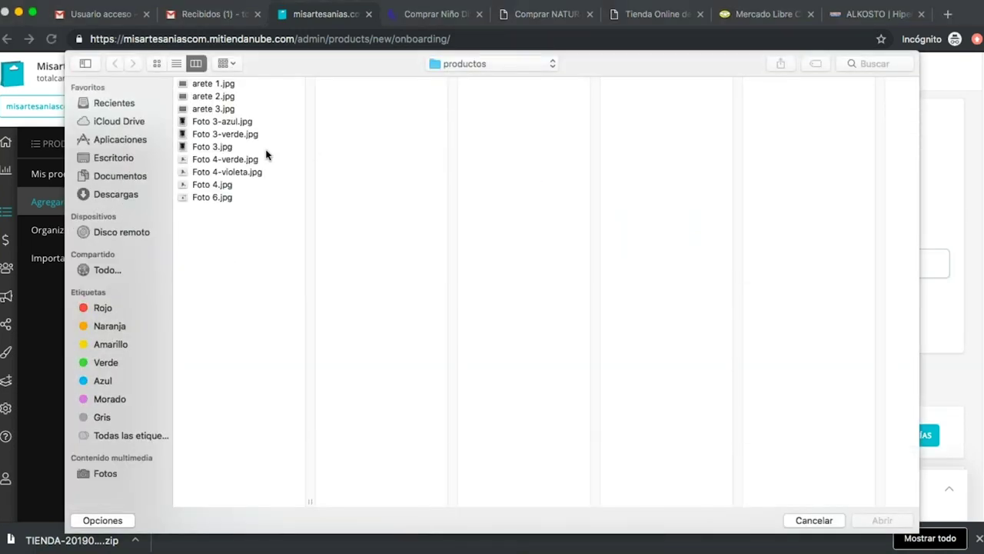
{"action": "left_click", "coordinate": [215, 98]}
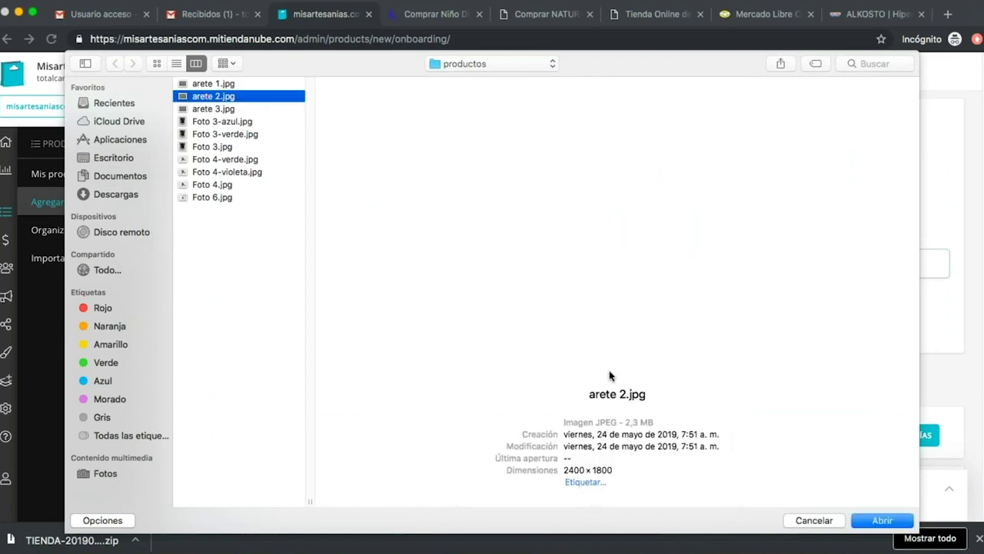
{"action": "left_click", "coordinate": [882, 520]}
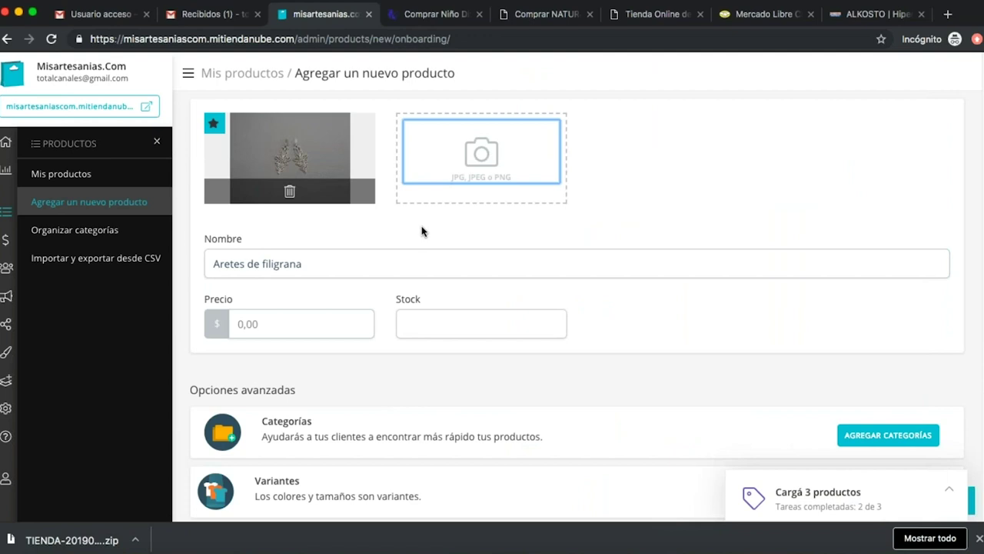
{"action": "left_click", "coordinate": [294, 321]}
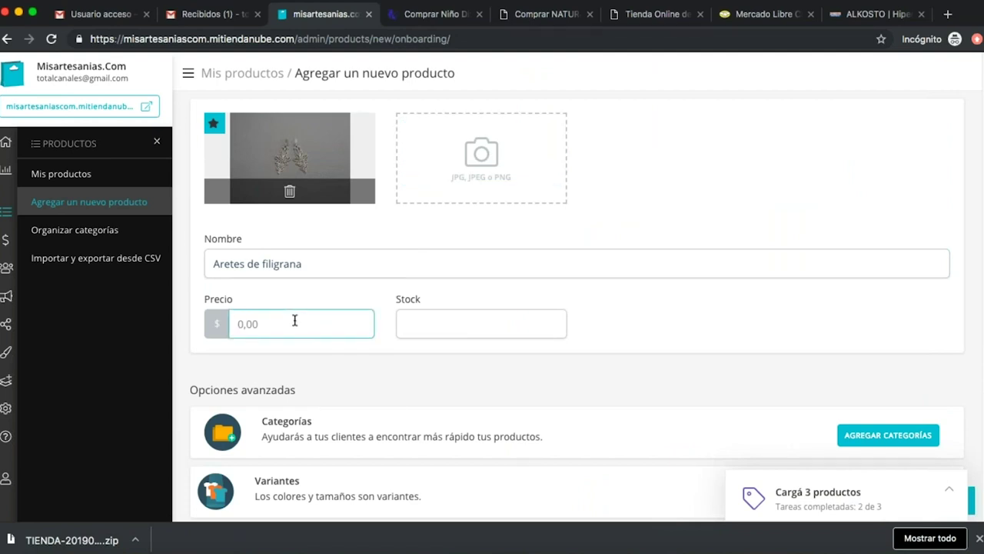
{"action": "type", "text": "150000"}
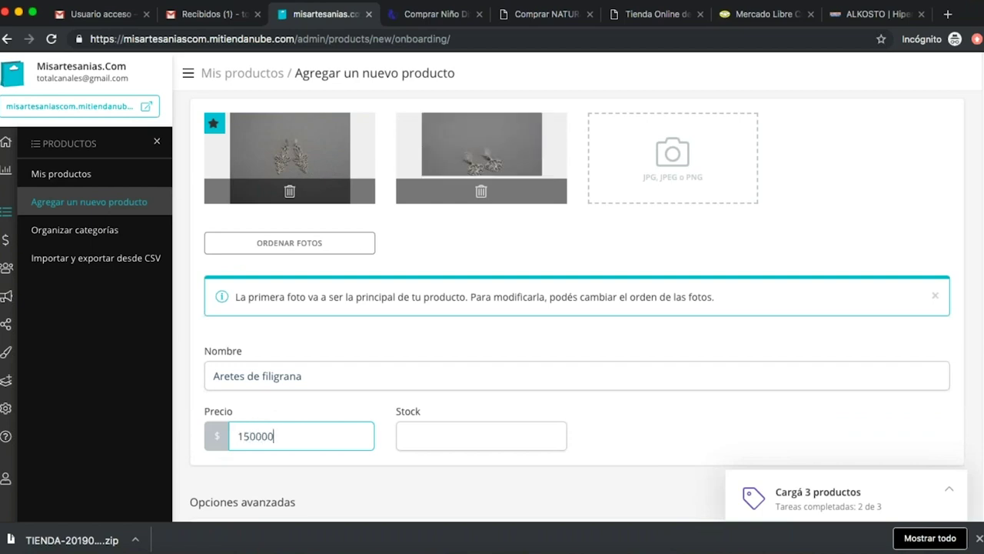
{"action": "left_click", "coordinate": [470, 435]}
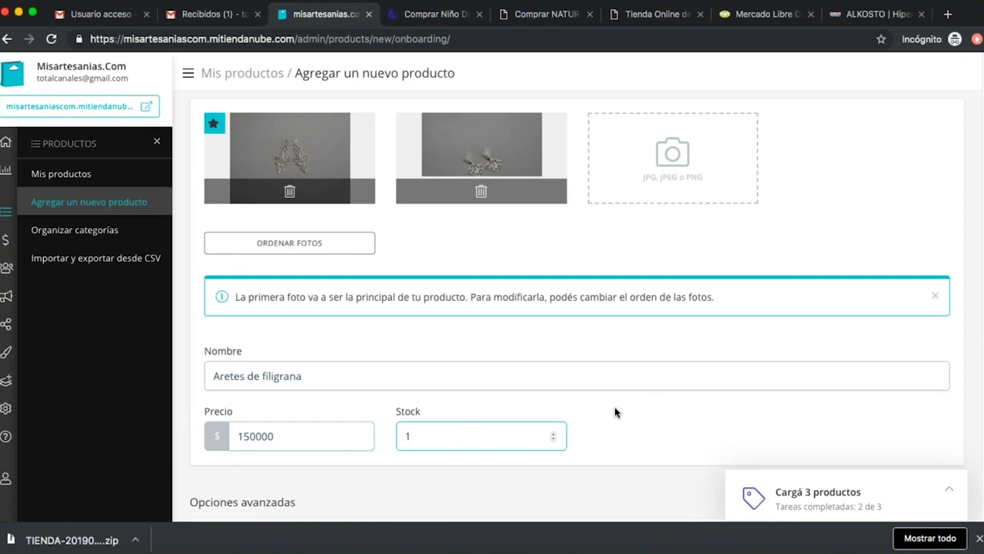
Upload arete 3.jpg as another photo of the earrings product.
{"action": "left_click", "coordinate": [669, 147]}
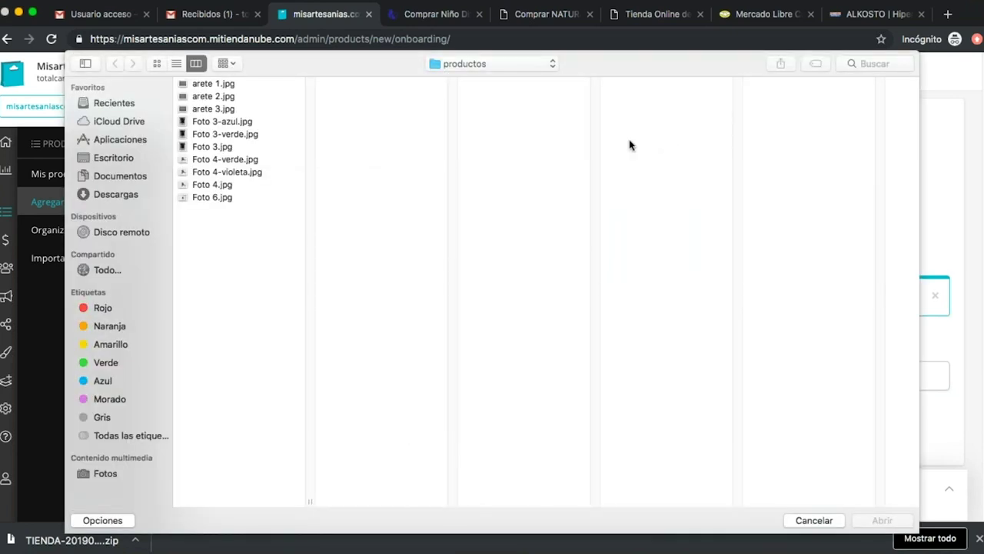
{"action": "left_click", "coordinate": [231, 108]}
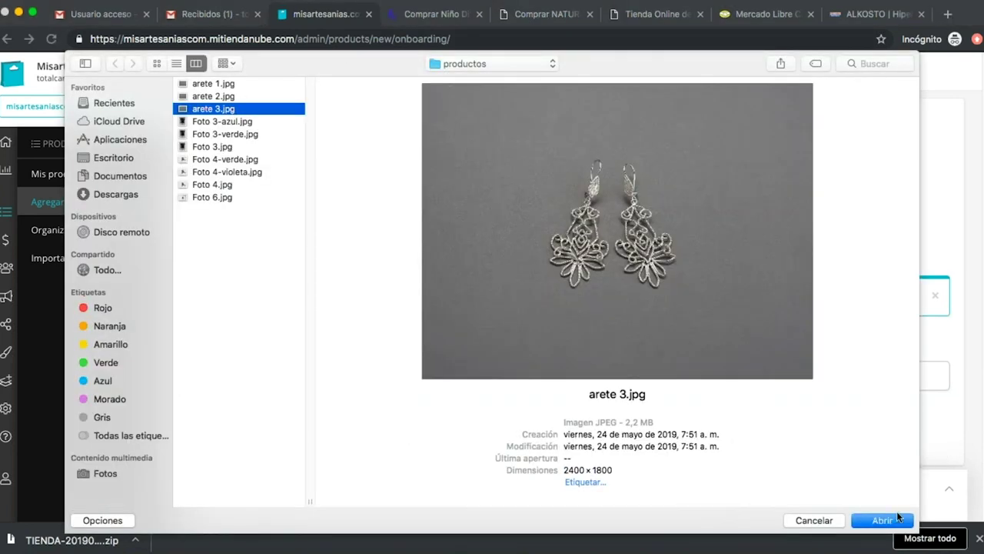
{"action": "left_click", "coordinate": [892, 521]}
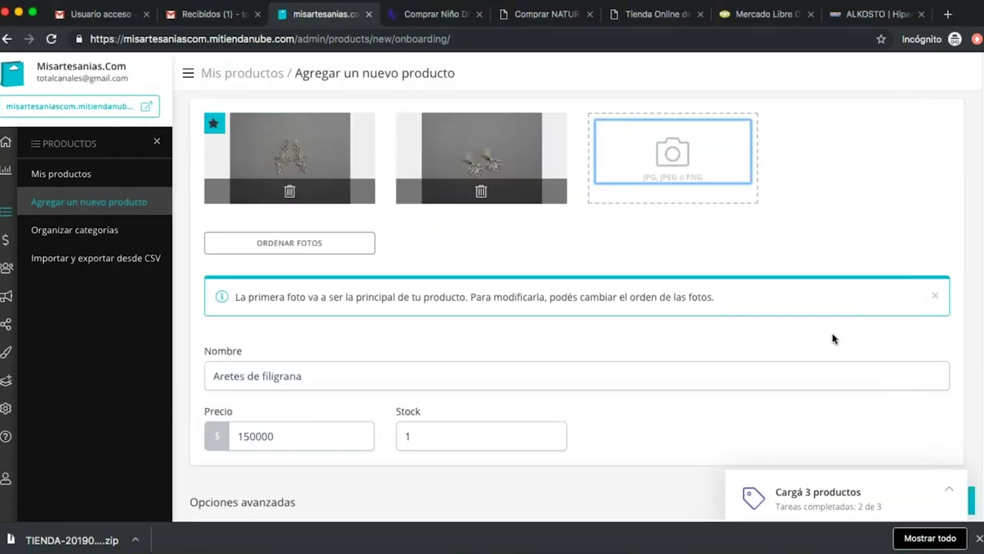
{"action": "scroll", "coordinate": [831, 338], "scroll_direction": "down", "scroll_amount": 3}
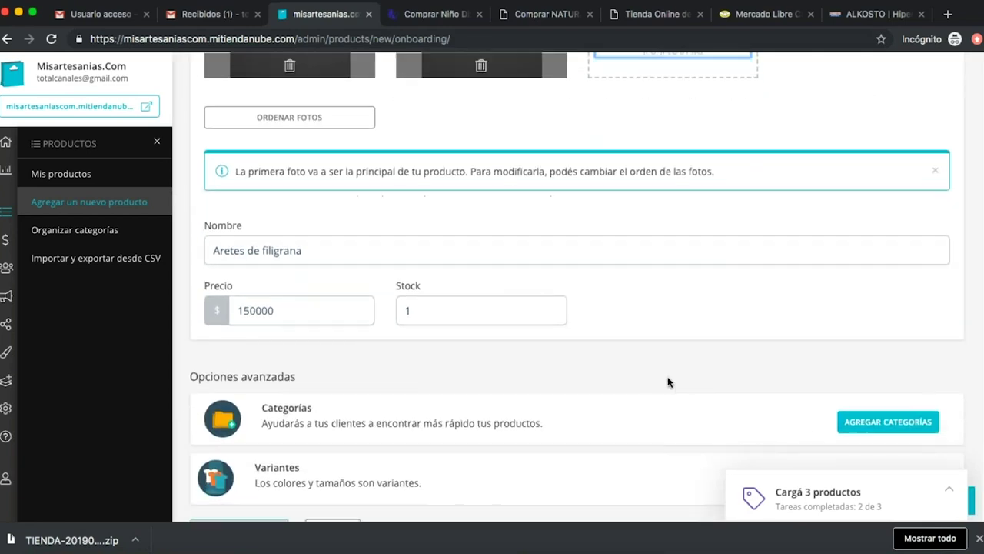
Create a new 'aretes' category from the category picker and assign it to Aretes de filigrana.
{"action": "left_click", "coordinate": [863, 423]}
{"action": "left_click", "coordinate": [423, 168]}
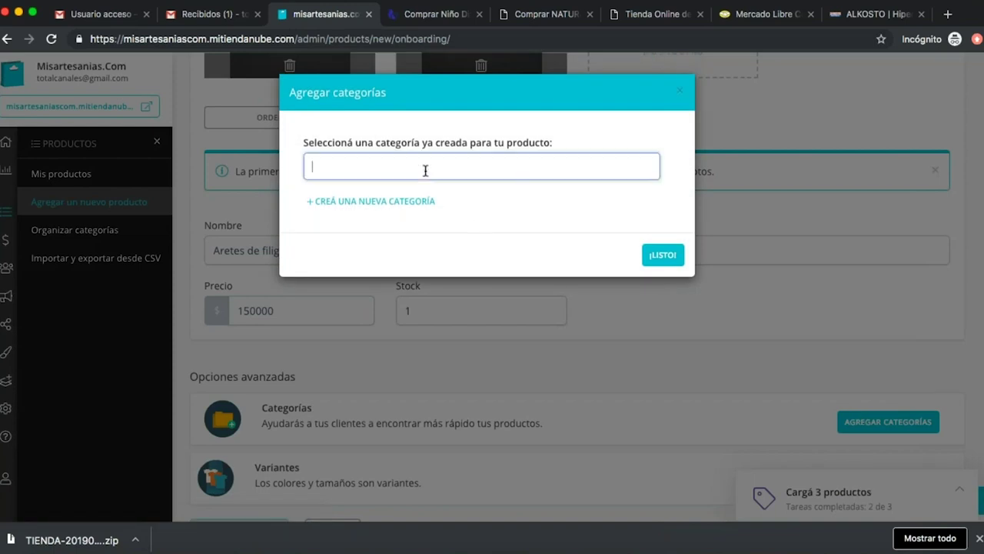
{"action": "type", "text": "aretes"}
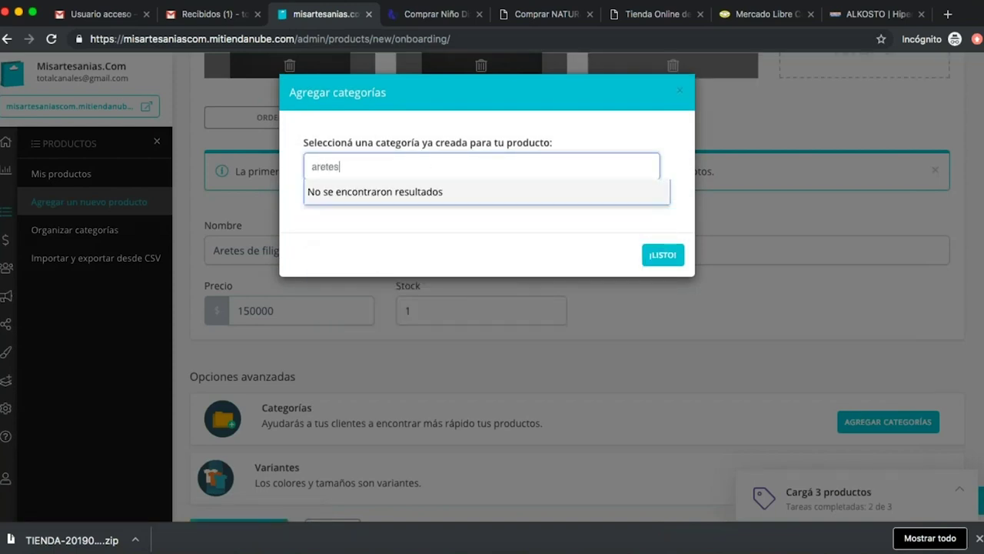
{"action": "key", "text": "BackSpace"}
{"action": "key", "text": "BackSpace"}
{"action": "key", "text": "BackSpace"}
{"action": "key", "text": "BackSpace"}
{"action": "key", "text": "BackSpace"}
{"action": "key", "text": "BackSpace"}
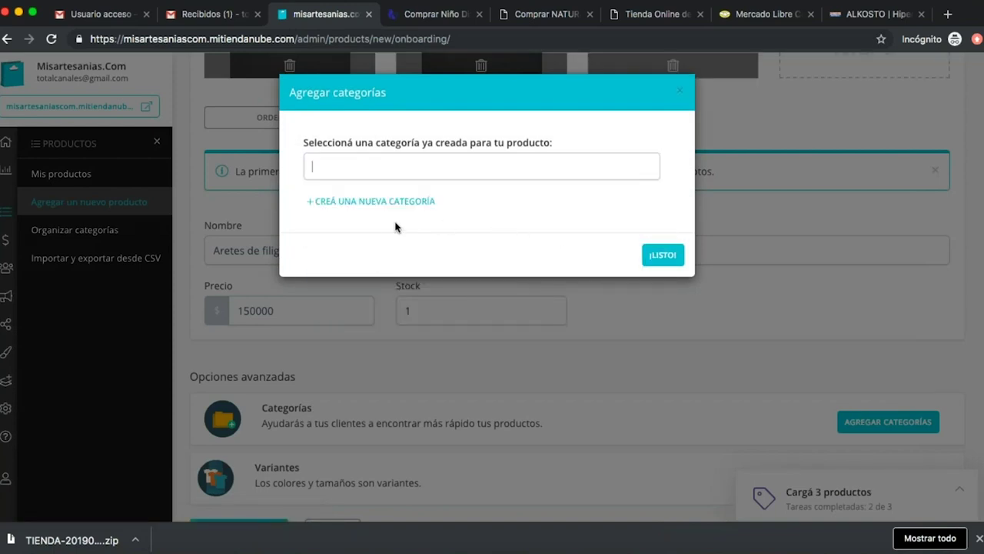
{"action": "left_click", "coordinate": [393, 202]}
{"action": "left_click", "coordinate": [376, 255]}
{"action": "type", "text": "aretes"}
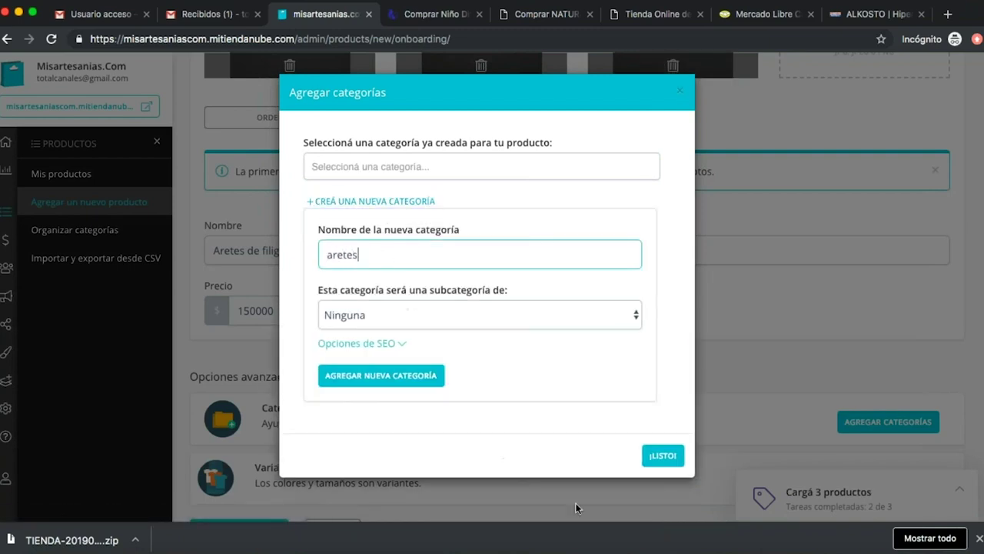
{"action": "left_click", "coordinate": [382, 375]}
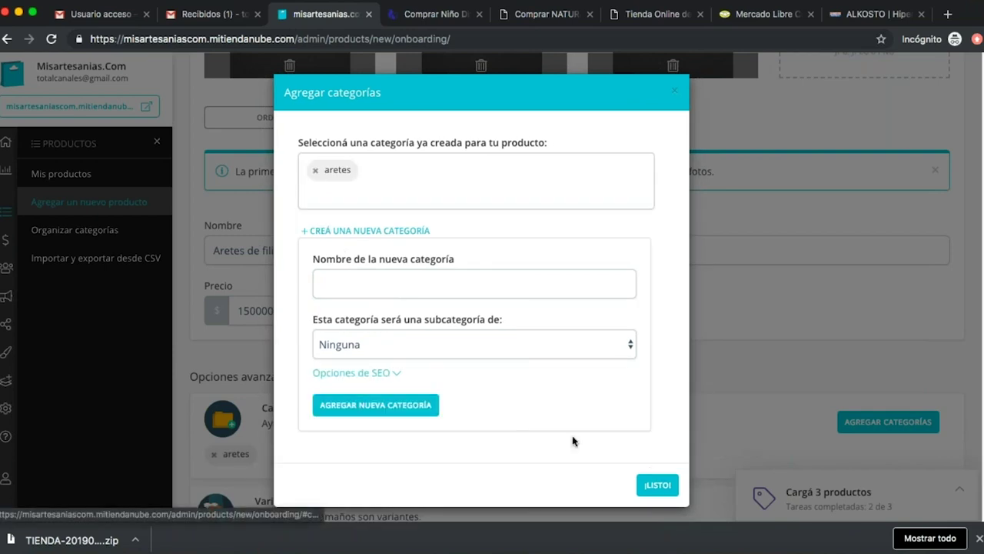
{"action": "left_click", "coordinate": [657, 486]}
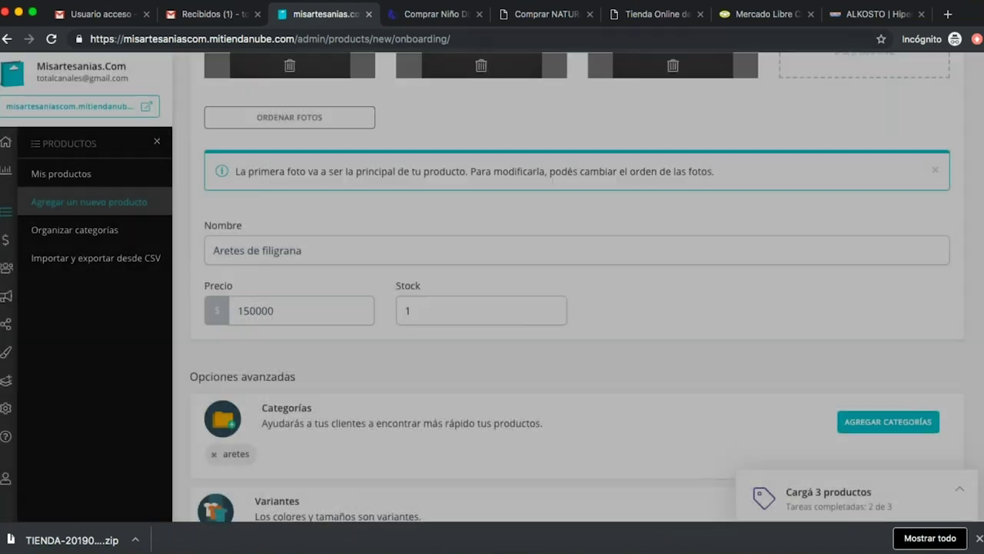
{"action": "scroll", "coordinate": [511, 390], "scroll_direction": "down", "scroll_amount": 1}
{"action": "scroll", "coordinate": [510, 390], "scroll_direction": "down", "scroll_amount": 3}
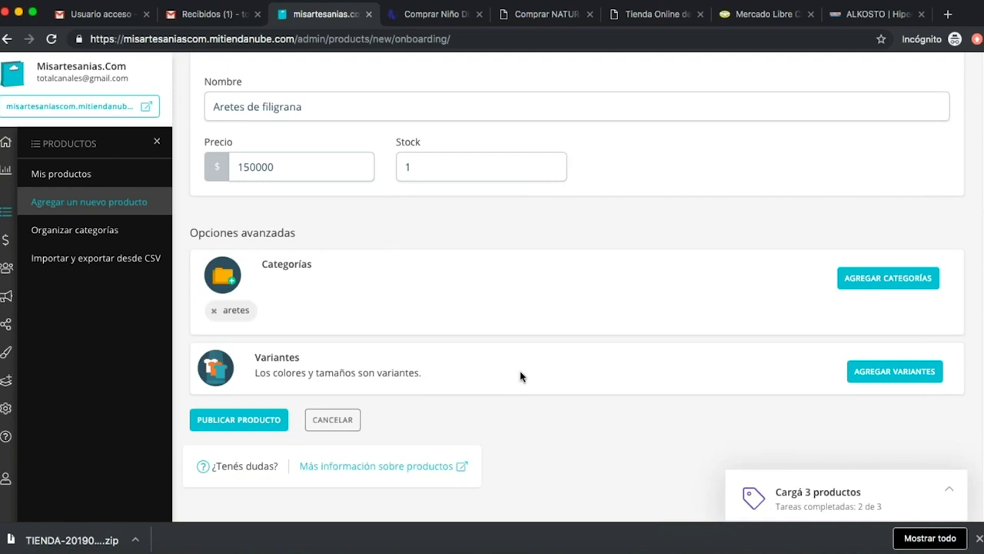
{"action": "scroll", "coordinate": [520, 377], "scroll_direction": "down", "scroll_amount": 1}
Publish Aretes de filigrana and open the payment settings via Configurá pagos y envíos.
{"action": "left_click", "coordinate": [280, 374]}
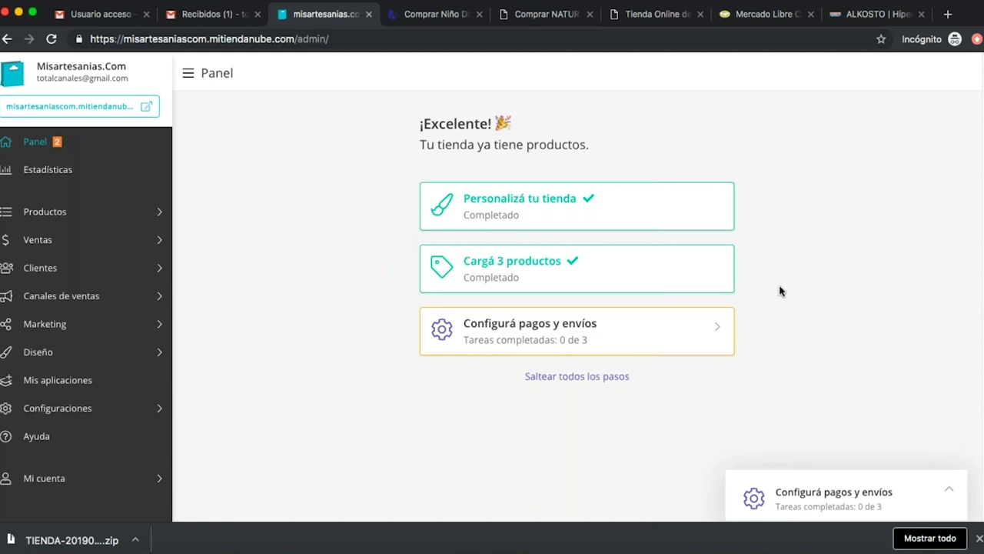
{"action": "left_click", "coordinate": [588, 335]}
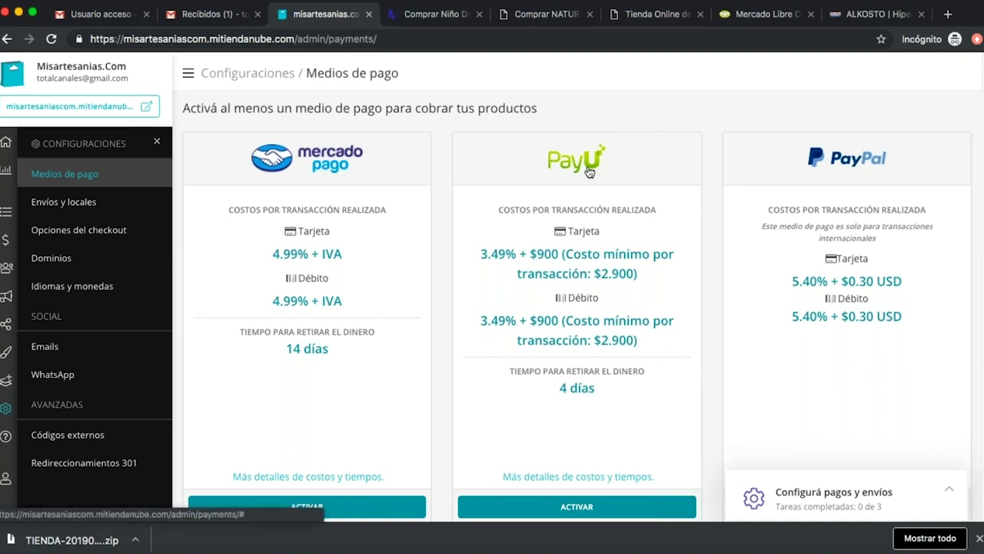
{"action": "left_click", "coordinate": [742, 15]}
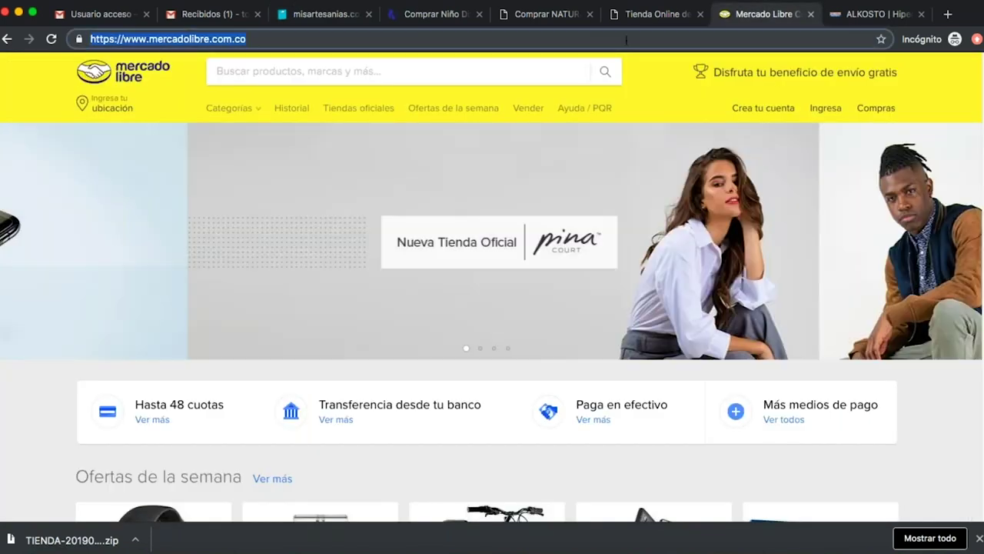
Search the web for 'payu', open the PayU Colombia result, and return to the store's payment settings.
{"action": "type", "text": "pauy"}
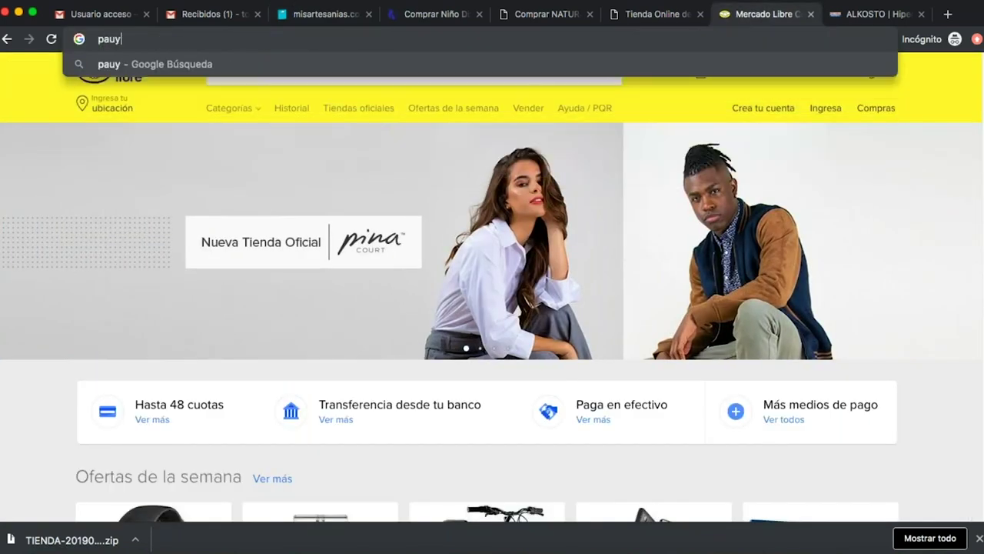
{"action": "key", "text": "BackSpace"}
{"action": "key", "text": "BackSpace"}
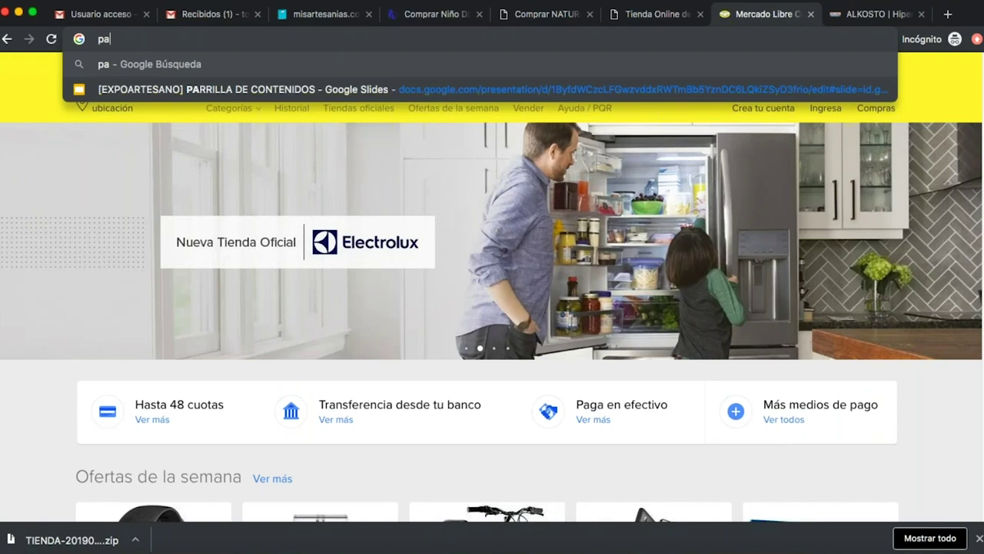
{"action": "type", "text": "yu"}
{"action": "key", "text": "Return"}
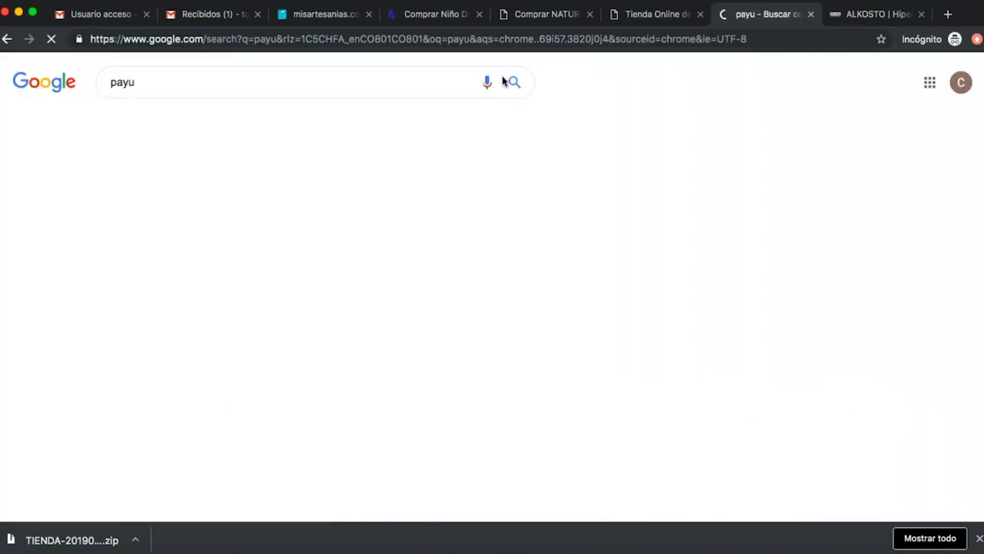
{"action": "left_click", "coordinate": [199, 189]}
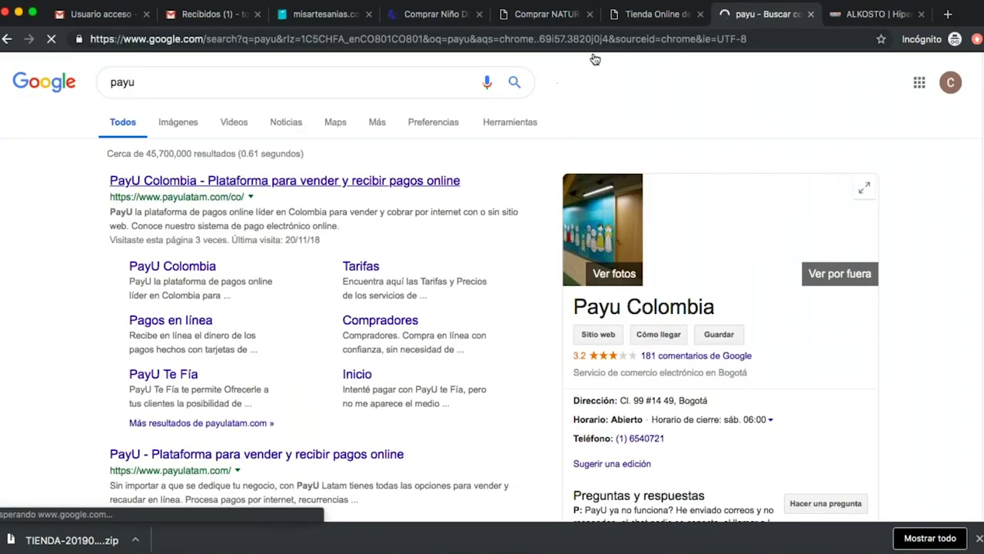
{"action": "left_click", "coordinate": [655, 17]}
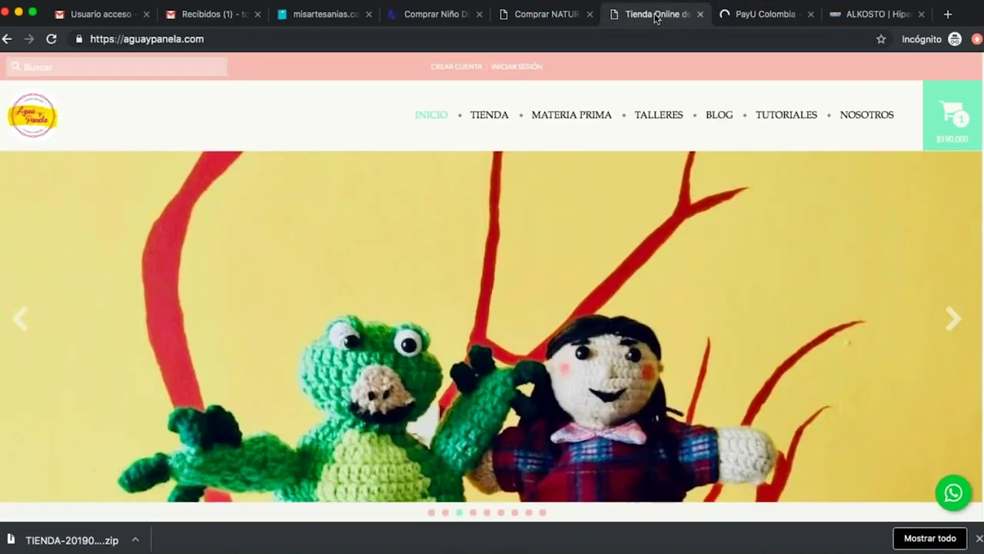
{"action": "left_click", "coordinate": [315, 14]}
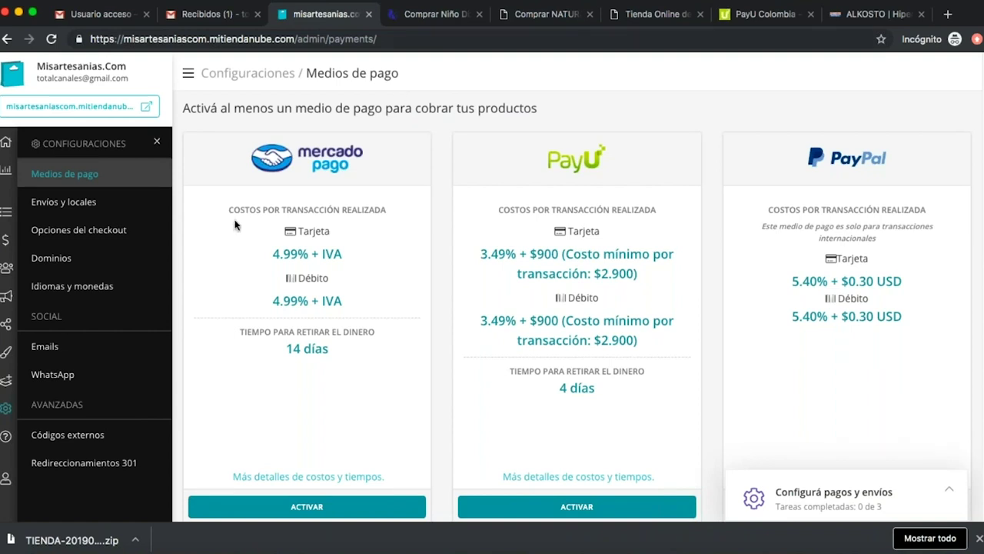
Open Mercado Pago's 'Más detalles de costos y tiempos' link in a new tab.
{"action": "left_click_drag", "start_coordinate": [229, 210], "coordinate": [391, 234]}
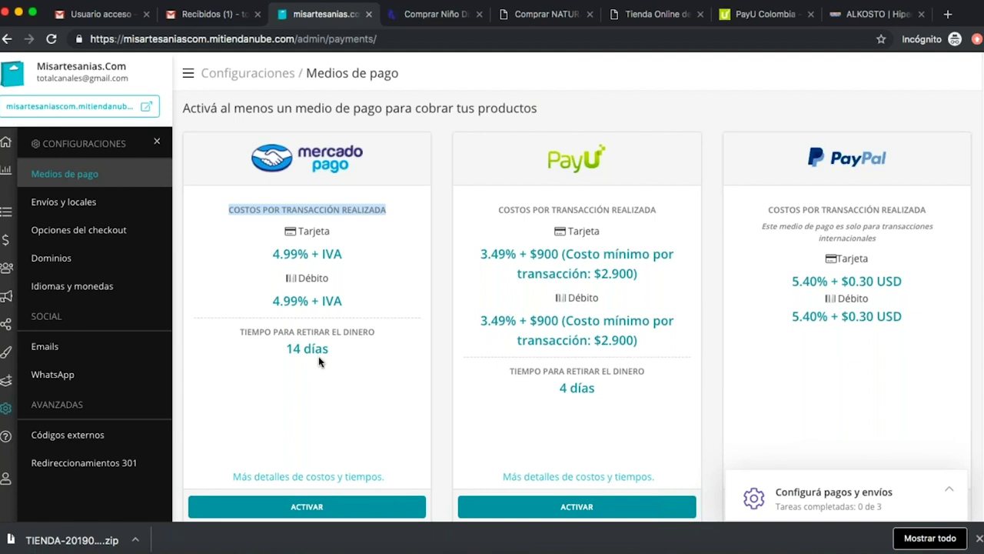
{"action": "left_click", "coordinate": [339, 376]}
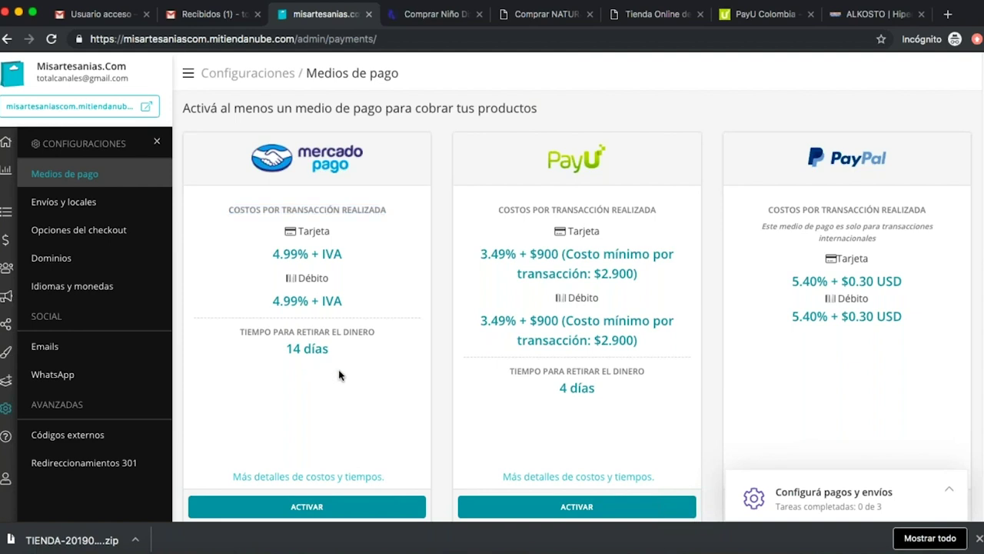
{"action": "scroll", "coordinate": [339, 375], "scroll_direction": "down", "scroll_amount": 3}
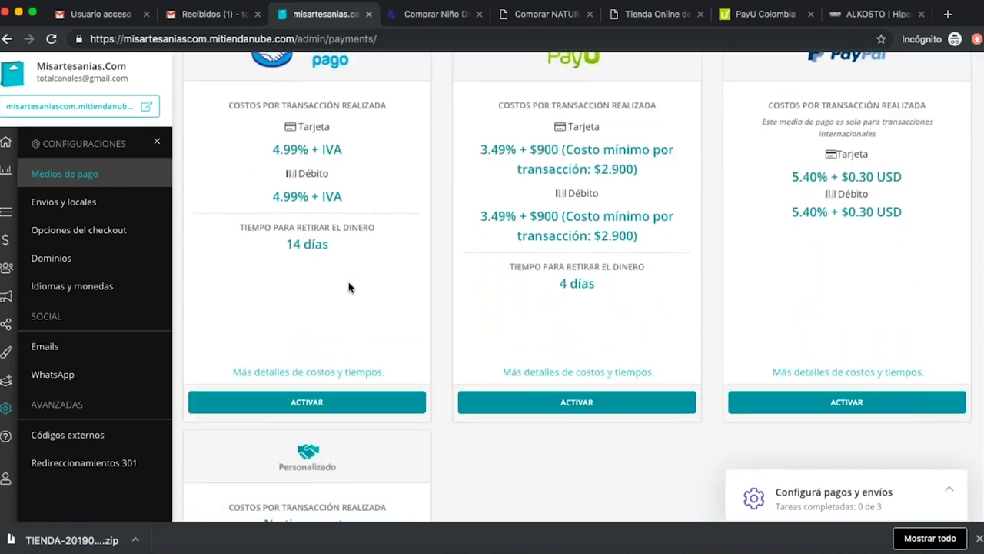
{"action": "scroll", "coordinate": [348, 288], "scroll_direction": "up", "scroll_amount": 1}
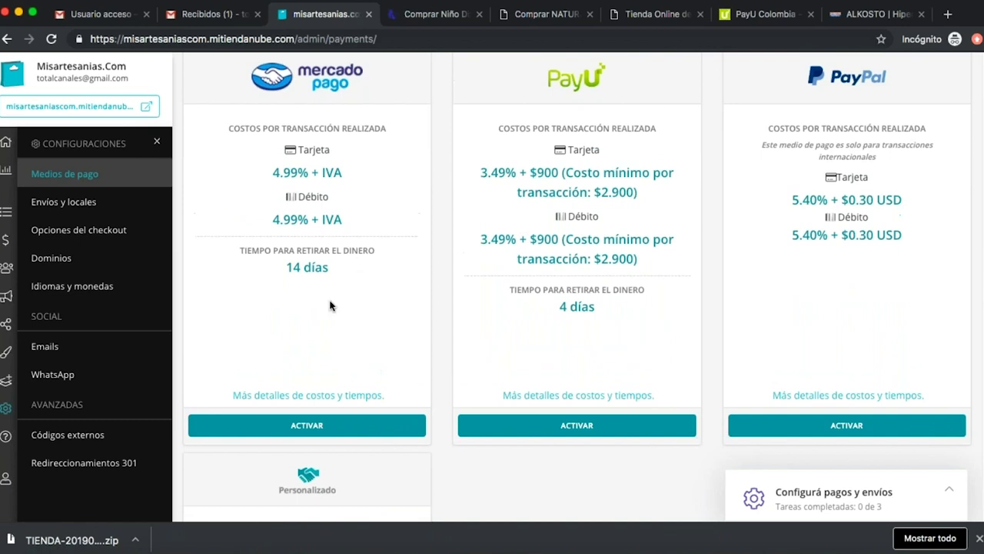
{"action": "right_click", "coordinate": [327, 398]}
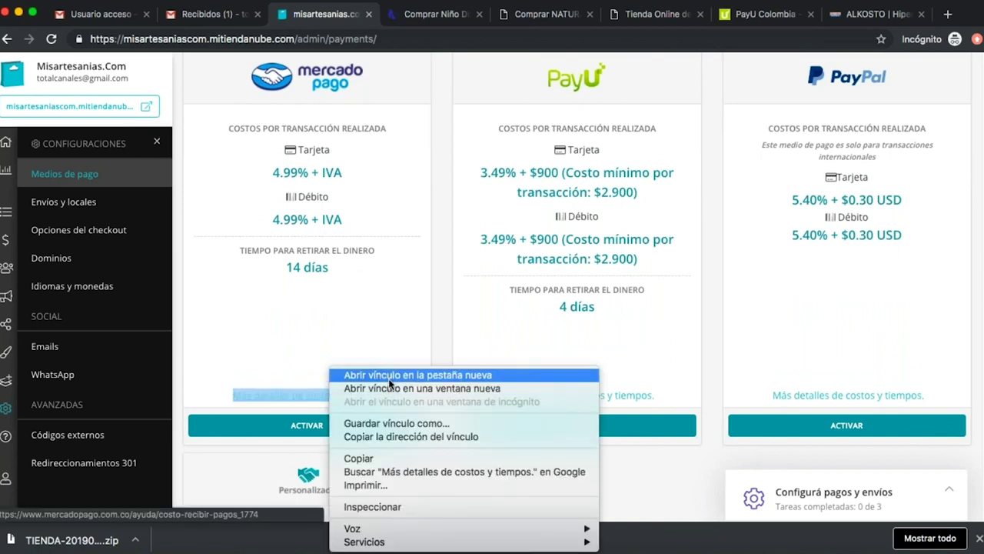
{"action": "left_click", "coordinate": [389, 375]}
Review Mercado Pago's 3,29% + $800 receiving fee, then return to the store's payment settings.
{"action": "left_click", "coordinate": [392, 14]}
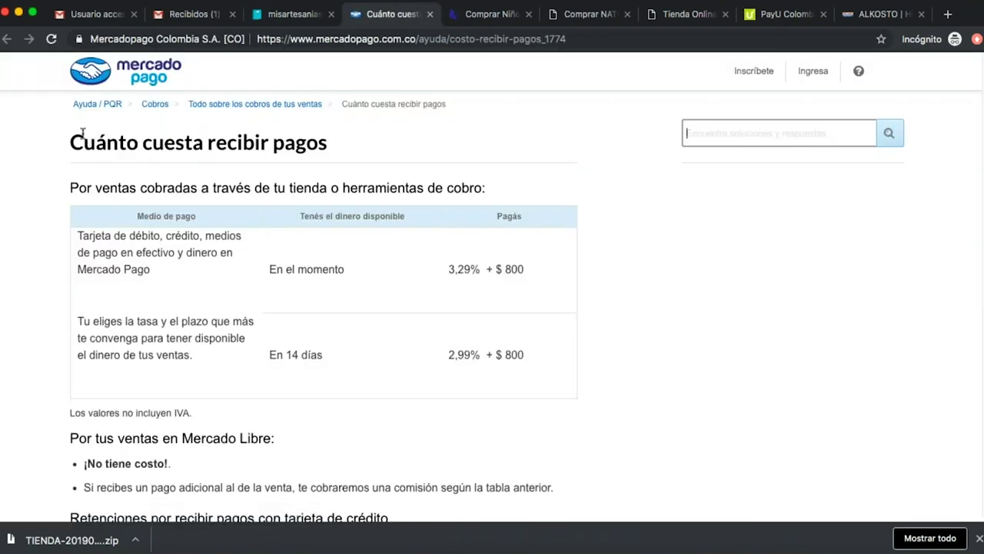
{"action": "left_click_drag", "start_coordinate": [69, 140], "coordinate": [311, 173]}
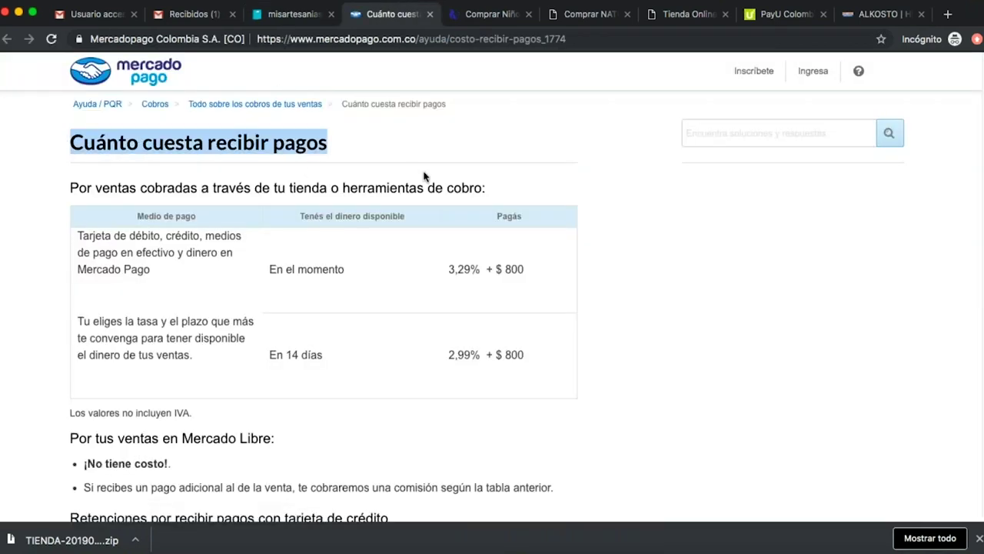
{"action": "left_click", "coordinate": [638, 263]}
{"action": "scroll", "coordinate": [592, 273], "scroll_direction": "down", "scroll_amount": 5}
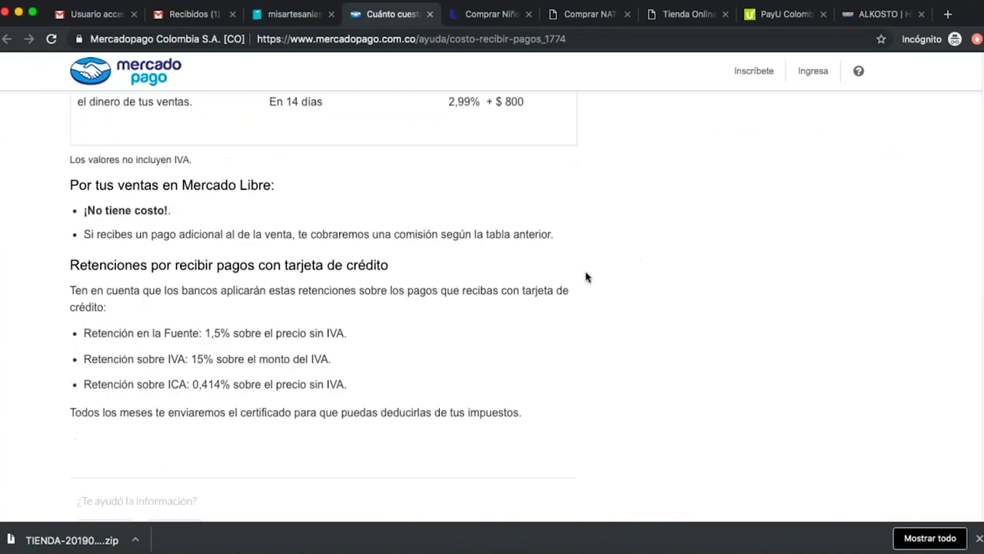
{"action": "scroll", "coordinate": [451, 238], "scroll_direction": "up", "scroll_amount": 5}
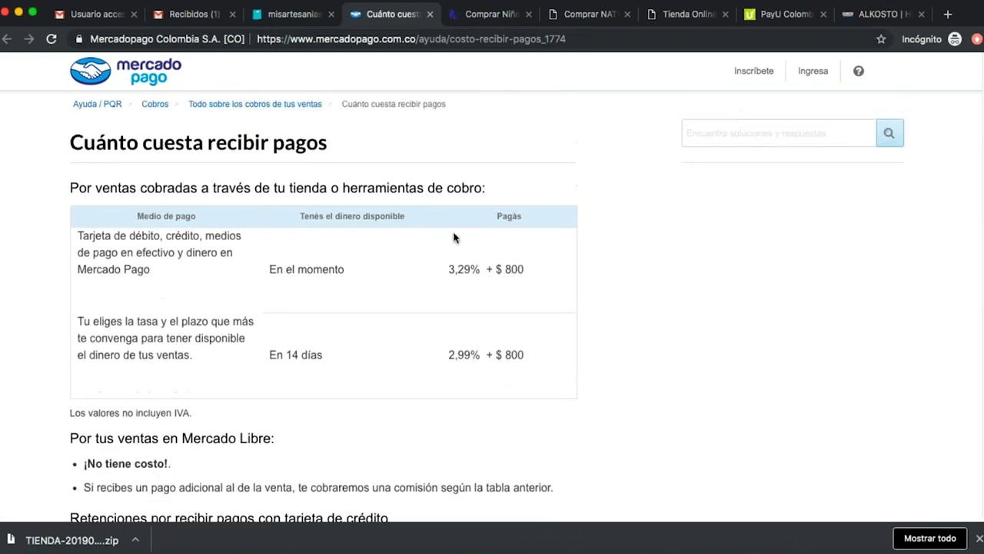
{"action": "left_click", "coordinate": [301, 14]}
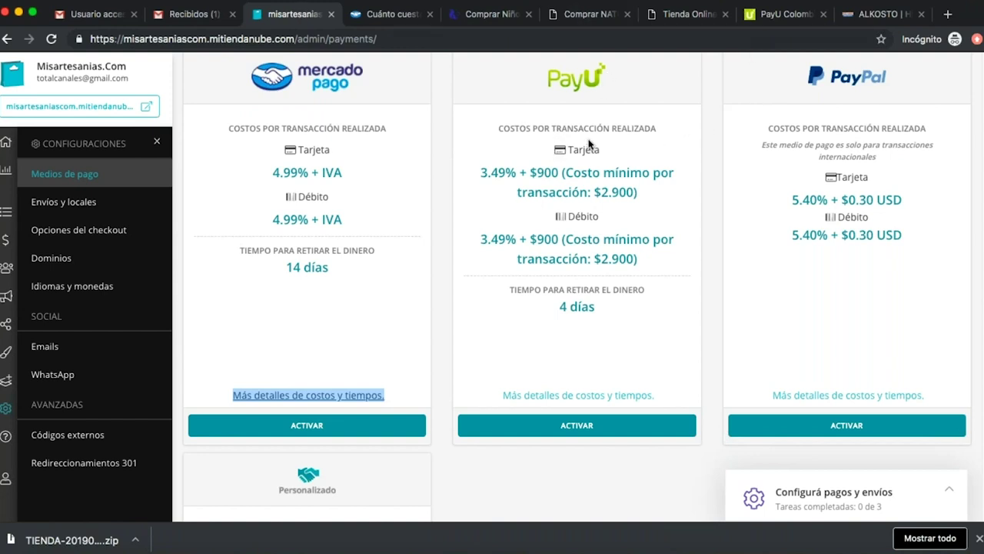
Note PayU's $2.900 minimum cost and open its 'Más detalles de costos y tiempos' page.
{"action": "left_click_drag", "start_coordinate": [595, 191], "coordinate": [644, 193]}
{"action": "left_click", "coordinate": [673, 200]}
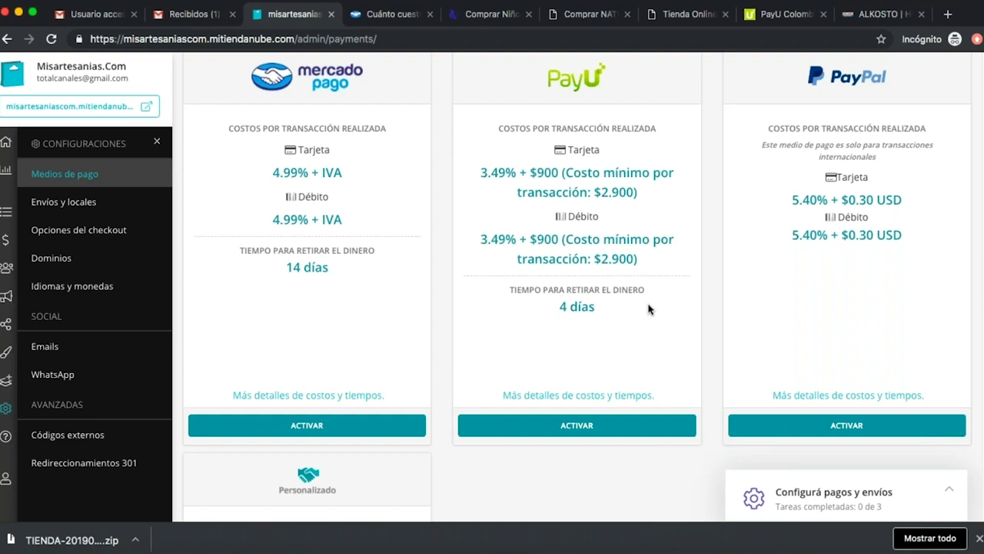
{"action": "left_click", "coordinate": [596, 395]}
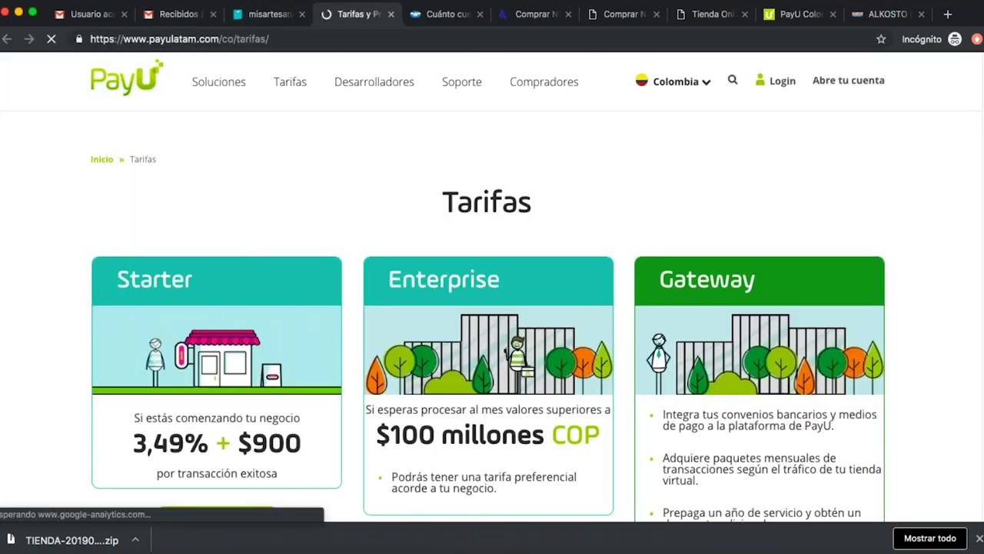
Scroll through PayU's Tarifas page with the 3,49% + $900 Starter rate, then return to Medios de pago.
{"action": "scroll", "coordinate": [383, 146], "scroll_direction": "down", "scroll_amount": 5}
{"action": "scroll", "coordinate": [413, 194], "scroll_direction": "down", "scroll_amount": 10}
{"action": "scroll", "coordinate": [415, 191], "scroll_direction": "up", "scroll_amount": 15}
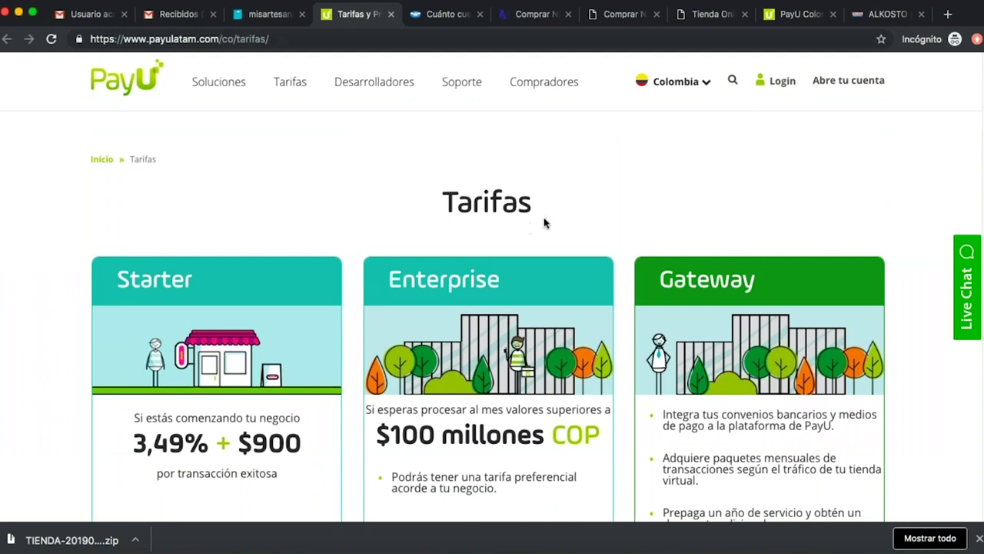
{"action": "scroll", "coordinate": [547, 218], "scroll_direction": "down", "scroll_amount": 3}
{"action": "left_click", "coordinate": [270, 16]}
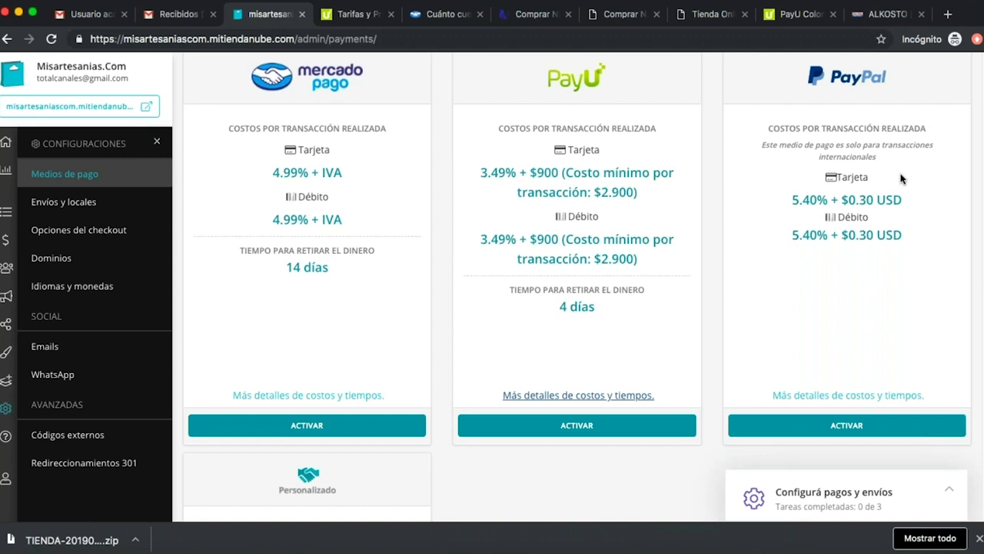
Highlight the PayPal card's note that it works only for international transactions.
{"action": "left_click_drag", "start_coordinate": [762, 146], "coordinate": [891, 168]}
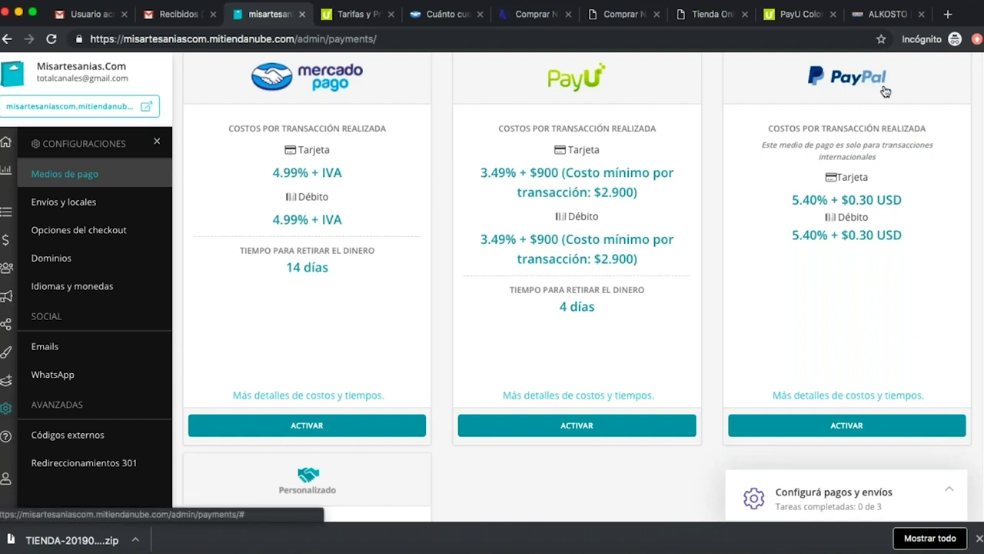
Browse PayU's Tarifas page for accepted payment methods and pricing, then return to Medios de pago.
{"action": "left_click", "coordinate": [367, 15]}
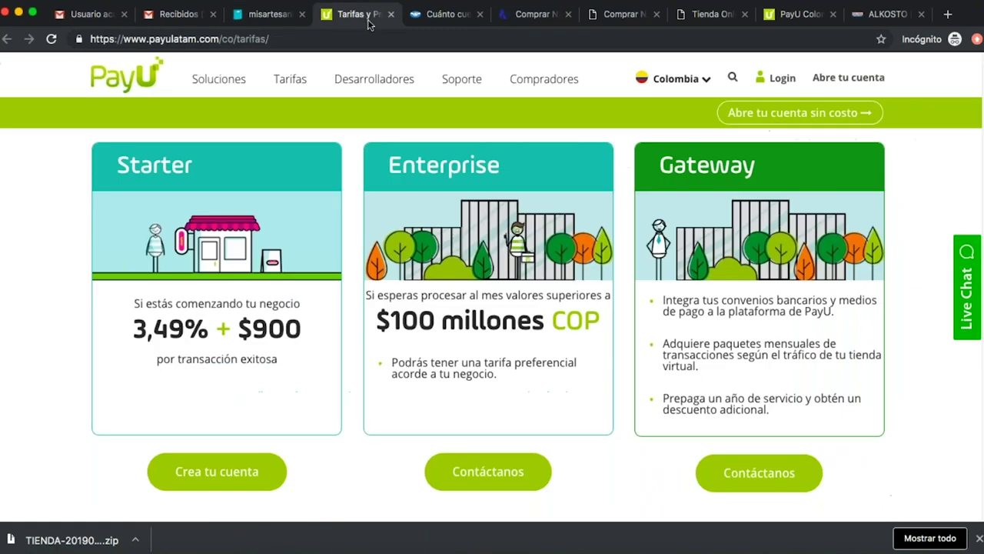
{"action": "scroll", "coordinate": [522, 218], "scroll_direction": "up", "scroll_amount": 3}
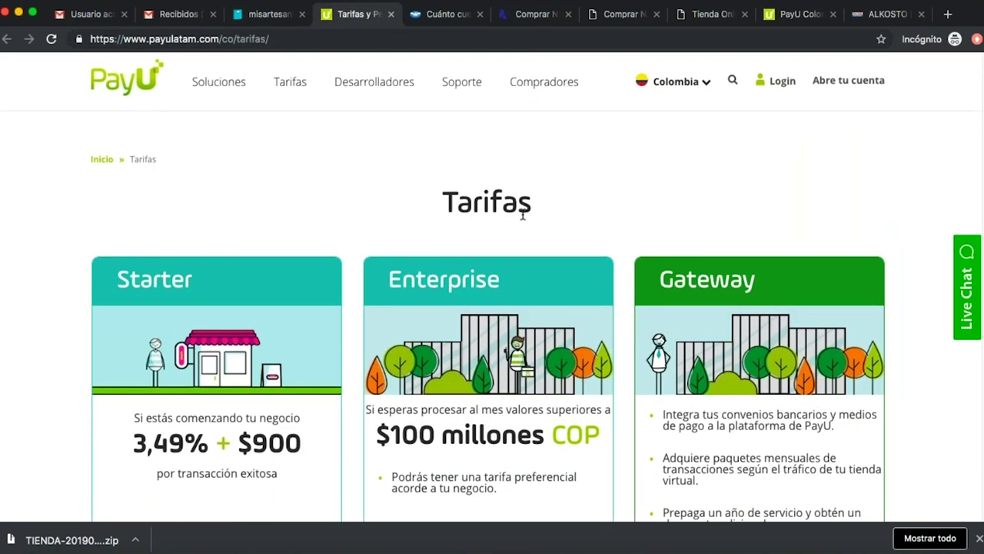
{"action": "scroll", "coordinate": [522, 218], "scroll_direction": "down", "scroll_amount": 7}
{"action": "scroll", "coordinate": [528, 213], "scroll_direction": "down", "scroll_amount": 5}
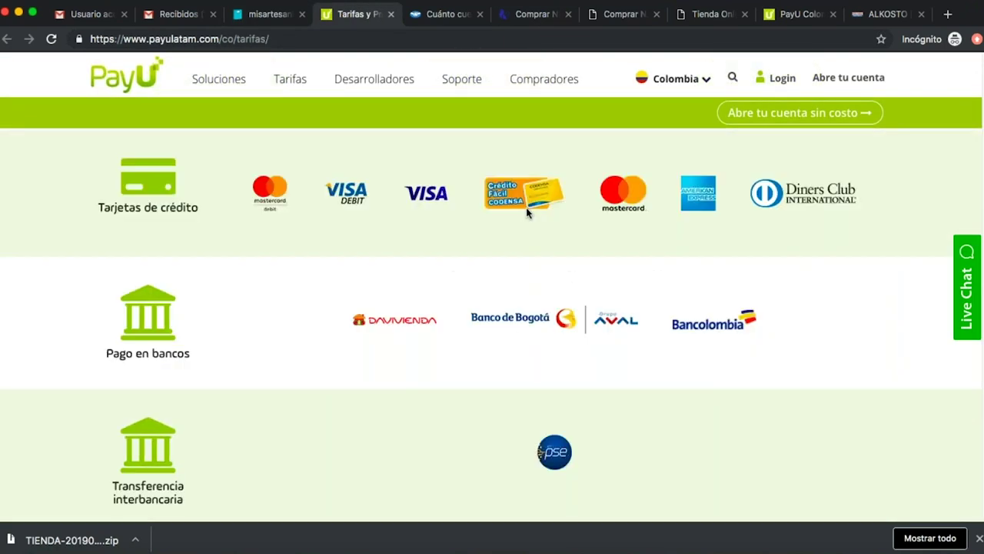
{"action": "scroll", "coordinate": [530, 213], "scroll_direction": "down", "scroll_amount": 5}
{"action": "scroll", "coordinate": [530, 213], "scroll_direction": "down", "scroll_amount": 6}
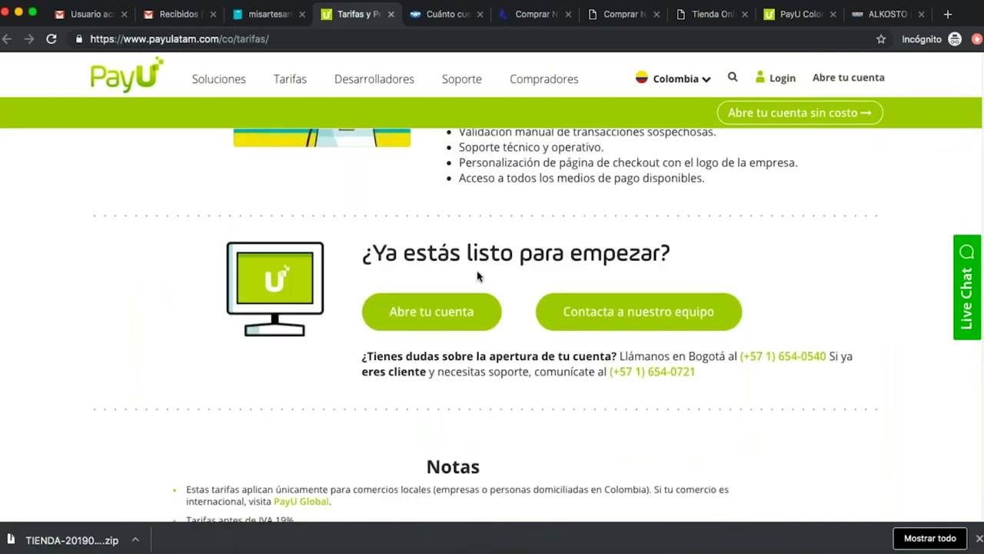
{"action": "scroll", "coordinate": [477, 275], "scroll_direction": "down", "scroll_amount": 4}
{"action": "scroll", "coordinate": [500, 276], "scroll_direction": "up", "scroll_amount": 15}
{"action": "scroll", "coordinate": [500, 277], "scroll_direction": "down", "scroll_amount": 6}
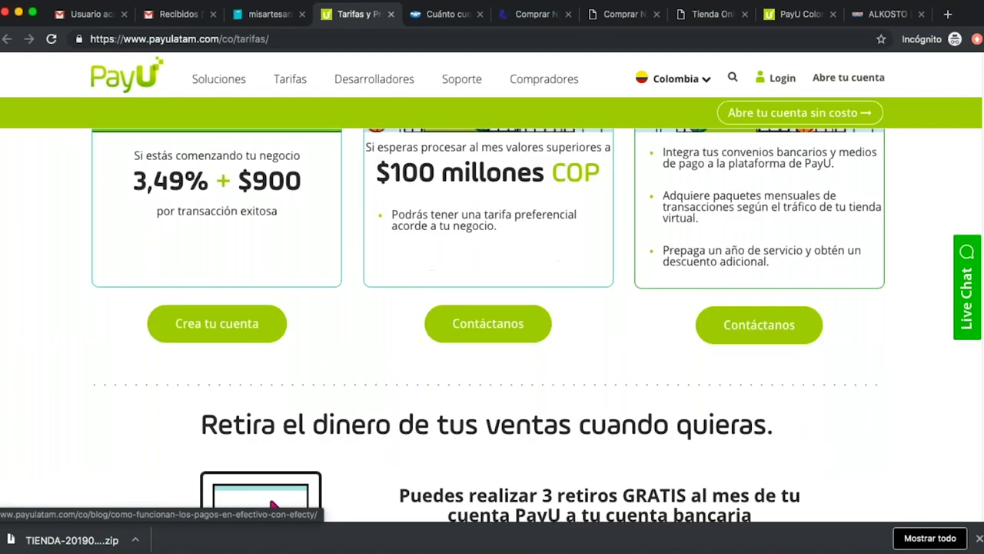
{"action": "scroll", "coordinate": [492, 307], "scroll_direction": "up", "scroll_amount": 3}
{"action": "left_click", "coordinate": [253, 17]}
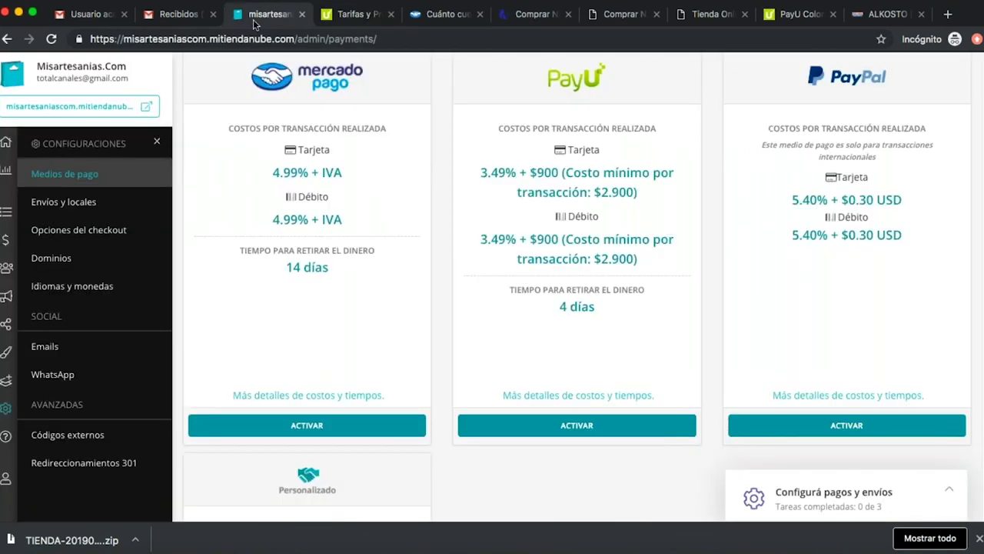
Review PayPal's 5.4% + 0.30 USD commission on its fees page, then return to Tiendanube's payment methods.
{"action": "left_click", "coordinate": [866, 396]}
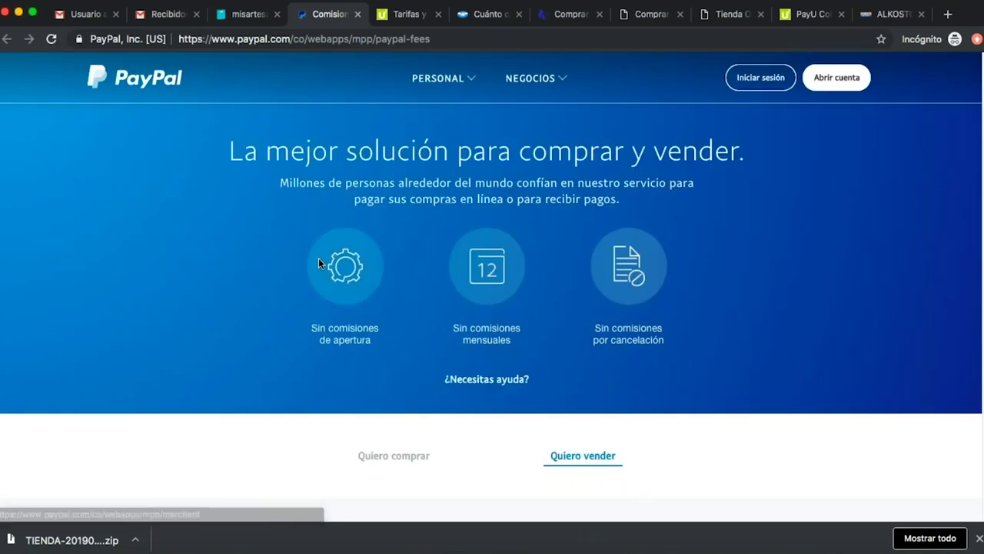
{"action": "scroll", "coordinate": [308, 215], "scroll_direction": "down", "scroll_amount": 10}
{"action": "scroll", "coordinate": [316, 207], "scroll_direction": "up", "scroll_amount": 4}
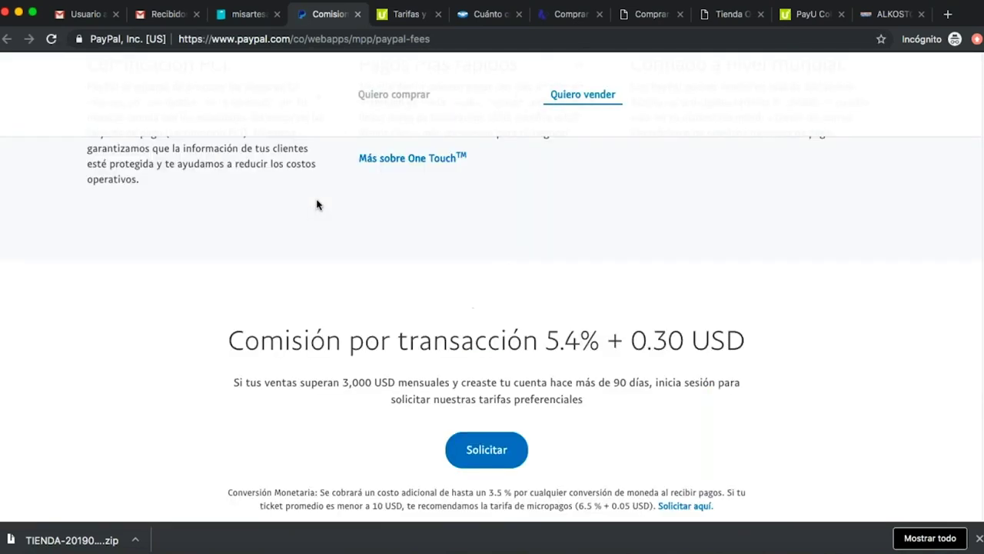
{"action": "scroll", "coordinate": [317, 201], "scroll_direction": "up", "scroll_amount": 6}
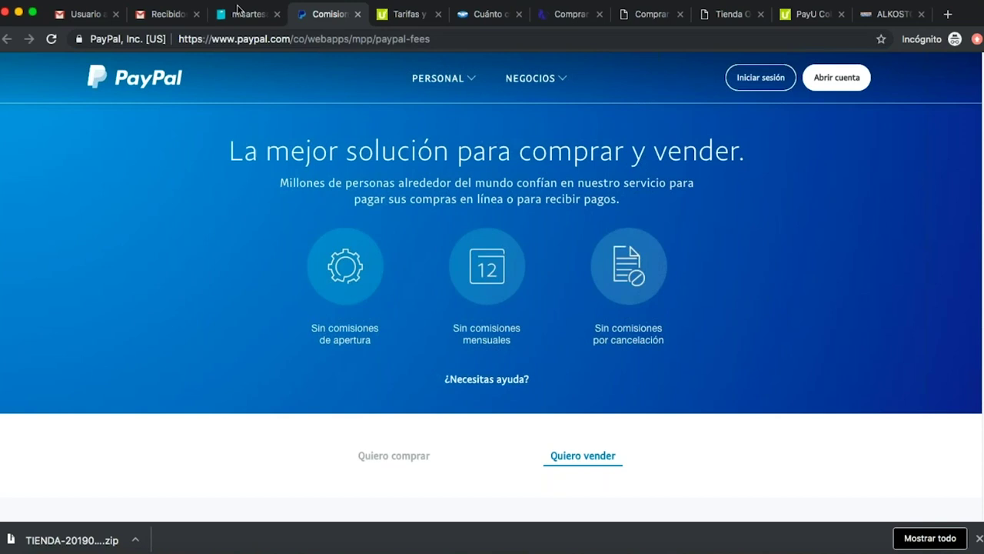
{"action": "left_click", "coordinate": [238, 13]}
{"action": "scroll", "coordinate": [530, 269], "scroll_direction": "down", "scroll_amount": 3}
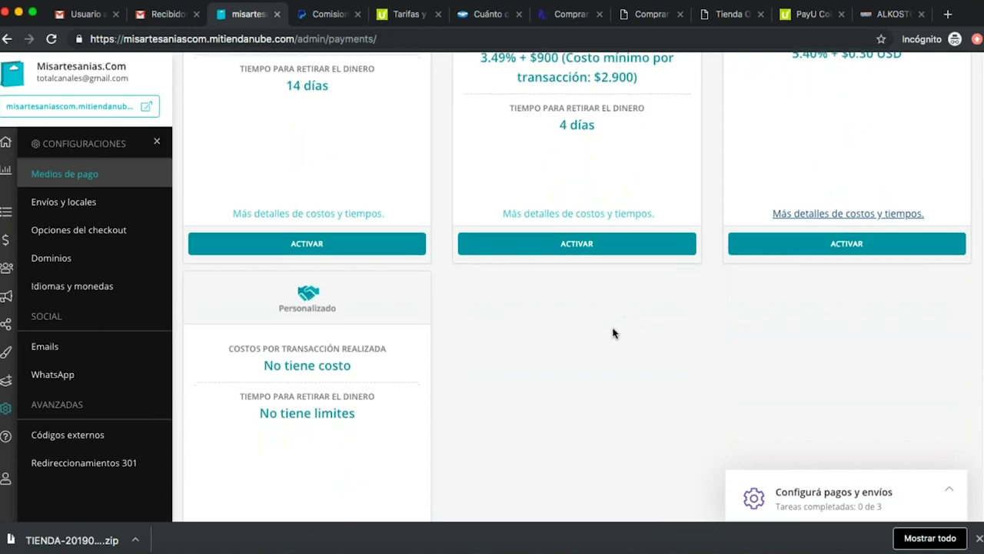
{"action": "scroll", "coordinate": [615, 332], "scroll_direction": "down", "scroll_amount": 2}
{"action": "scroll", "coordinate": [612, 328], "scroll_direction": "down", "scroll_amount": 1}
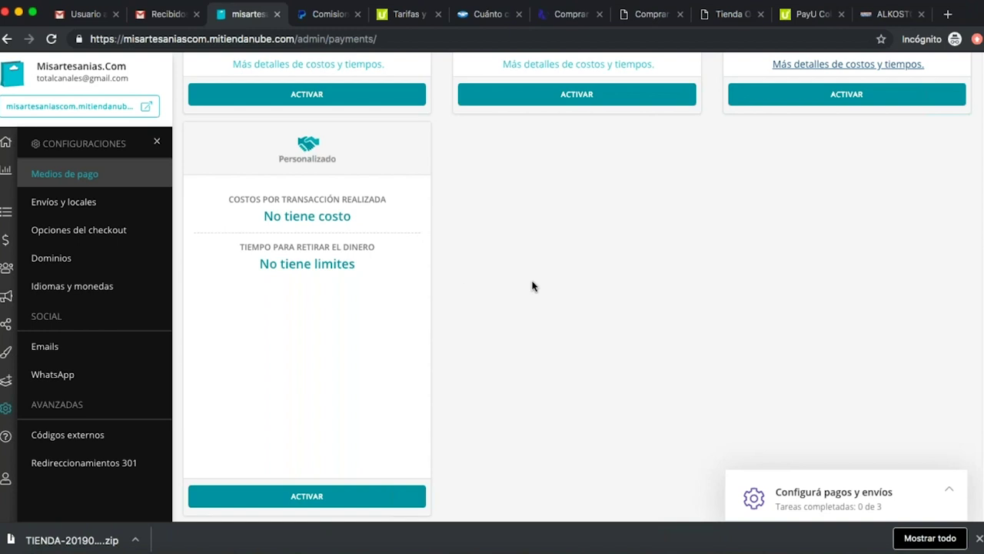
{"action": "scroll", "coordinate": [532, 286], "scroll_direction": "up", "scroll_amount": 5}
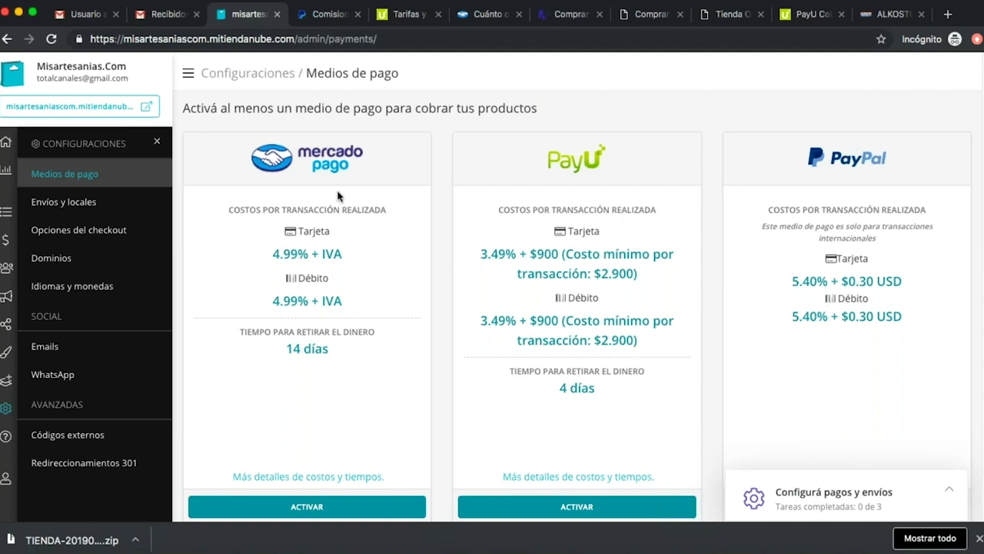
{"action": "scroll", "coordinate": [567, 308], "scroll_direction": "down", "scroll_amount": 5}
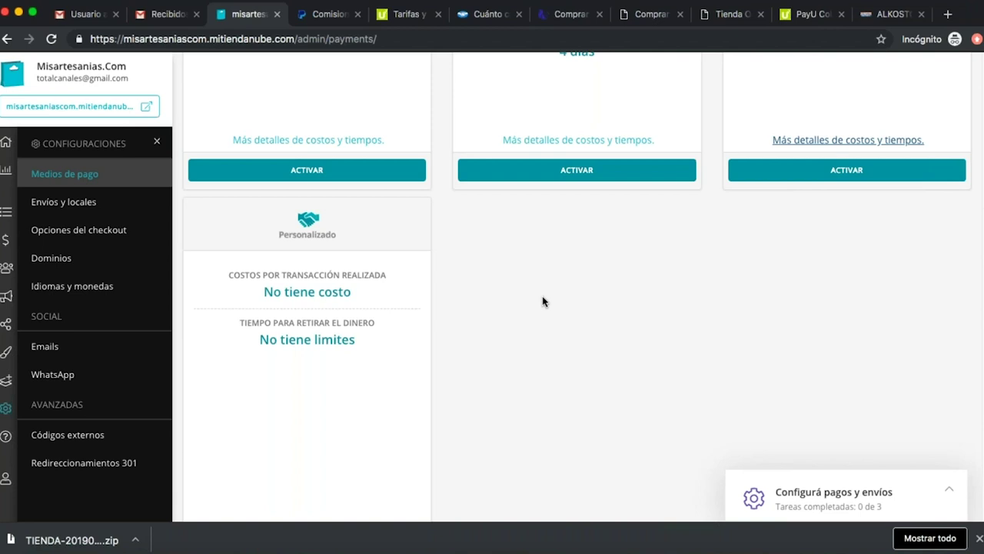
{"action": "scroll", "coordinate": [571, 238], "scroll_direction": "up", "scroll_amount": 5}
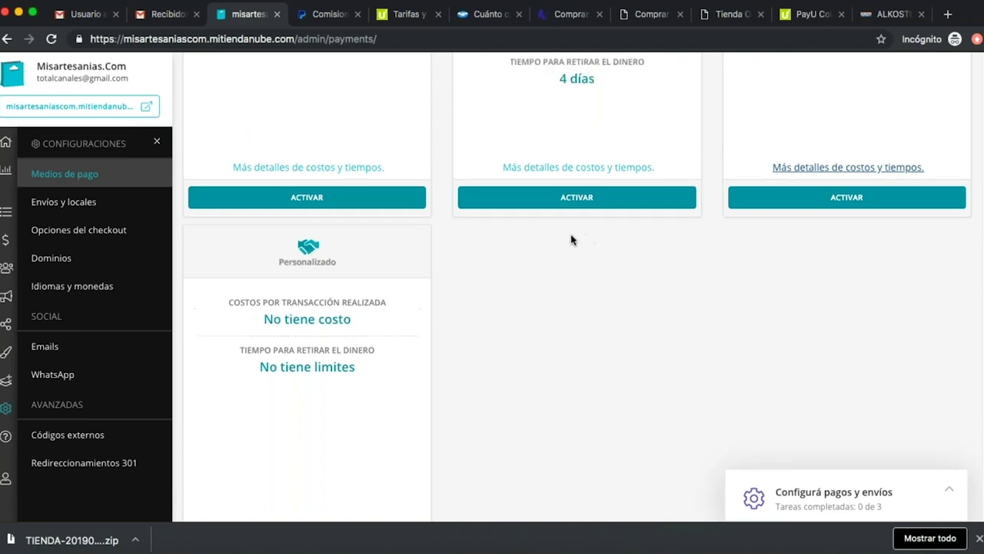
{"action": "scroll", "coordinate": [620, 296], "scroll_direction": "down", "scroll_amount": 6}
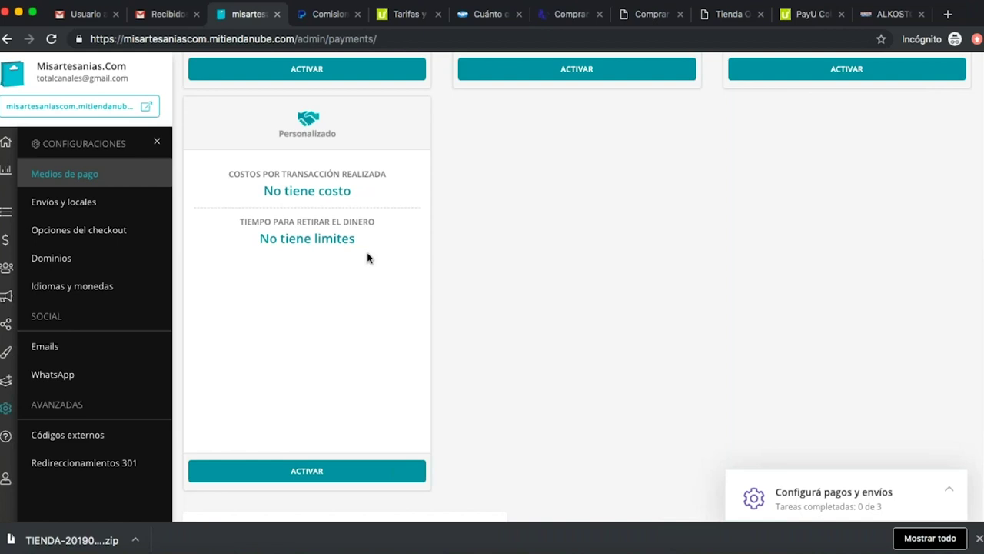
{"action": "scroll", "coordinate": [496, 294], "scroll_direction": "up", "scroll_amount": 5}
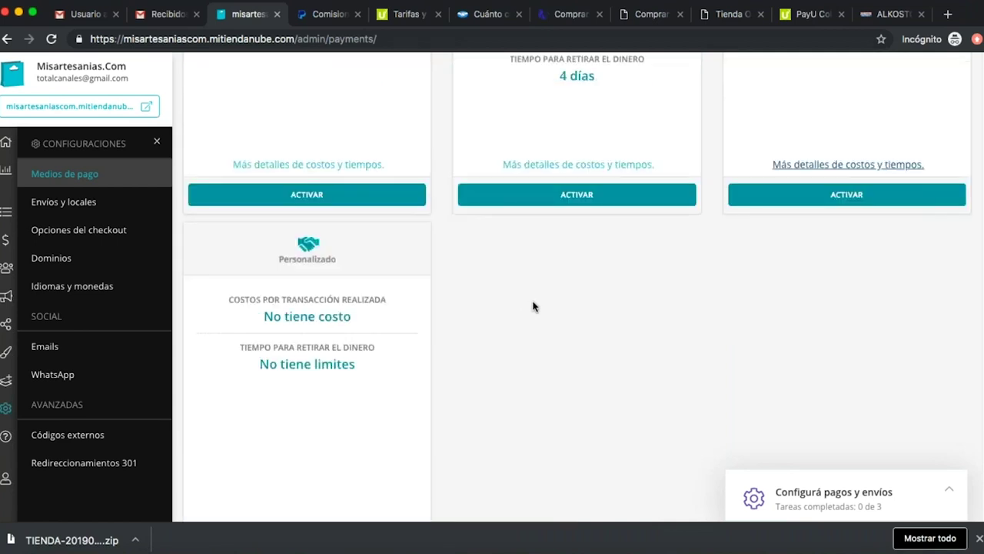
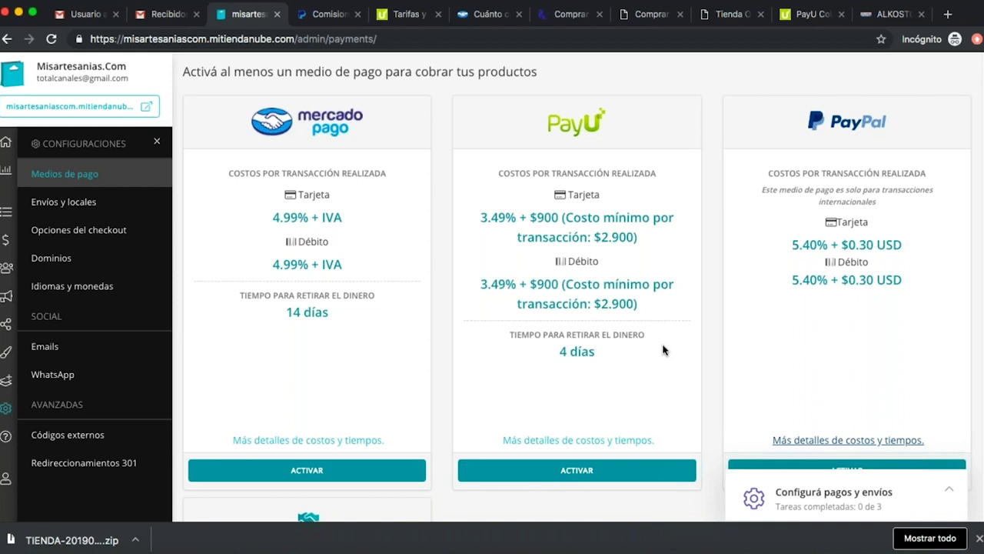
Hit ACTIVAR on the PayU card in Medios de pago and scroll to the empty PayU Latam setup form.
{"action": "scroll", "coordinate": [672, 345], "scroll_direction": "down", "scroll_amount": 2}
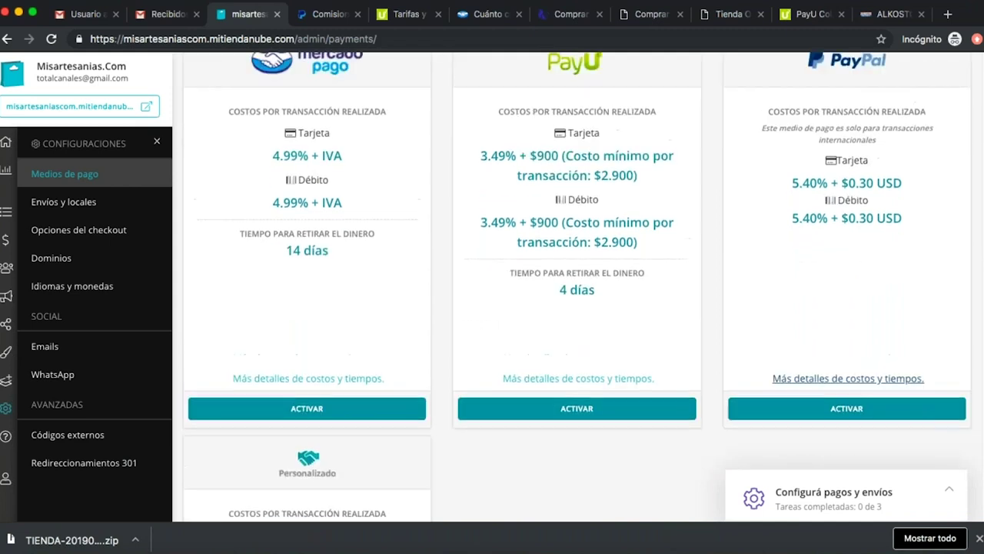
{"action": "scroll", "coordinate": [603, 400], "scroll_direction": "up", "scroll_amount": 2}
{"action": "left_click", "coordinate": [615, 484]}
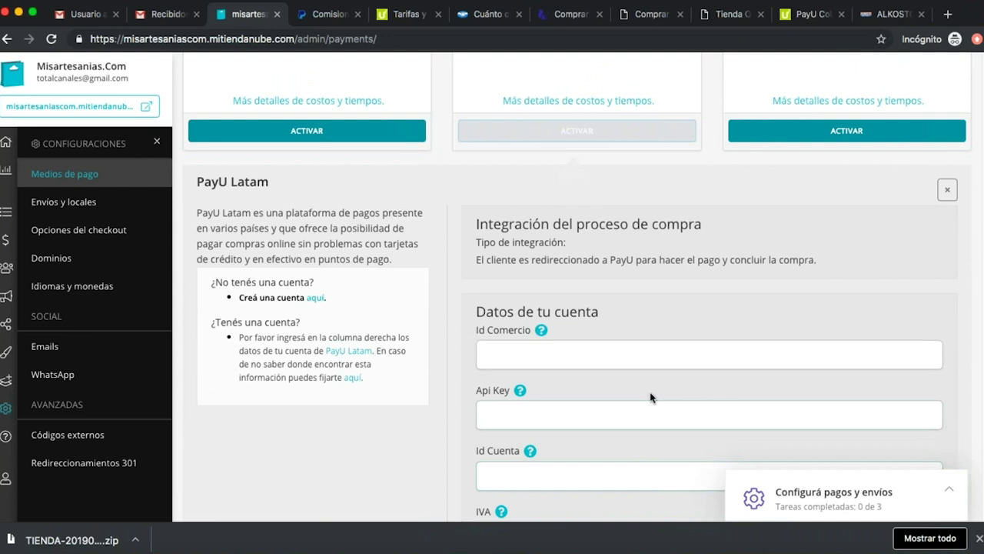
{"action": "scroll", "coordinate": [651, 395], "scroll_direction": "down", "scroll_amount": 2}
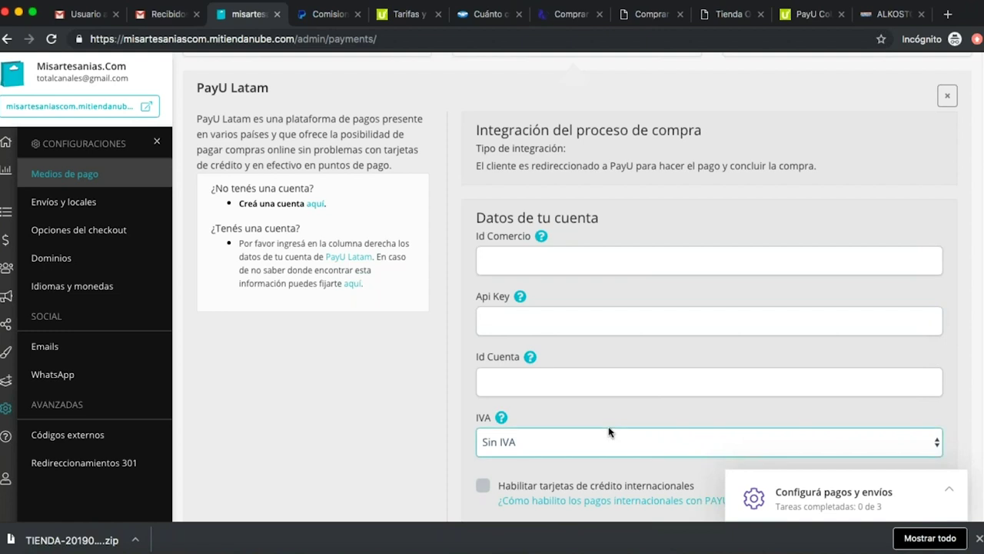
On the PayU site, open the 'Abre tu cuenta en PayU' seller sign-up form in a new tab.
{"action": "left_click", "coordinate": [800, 17]}
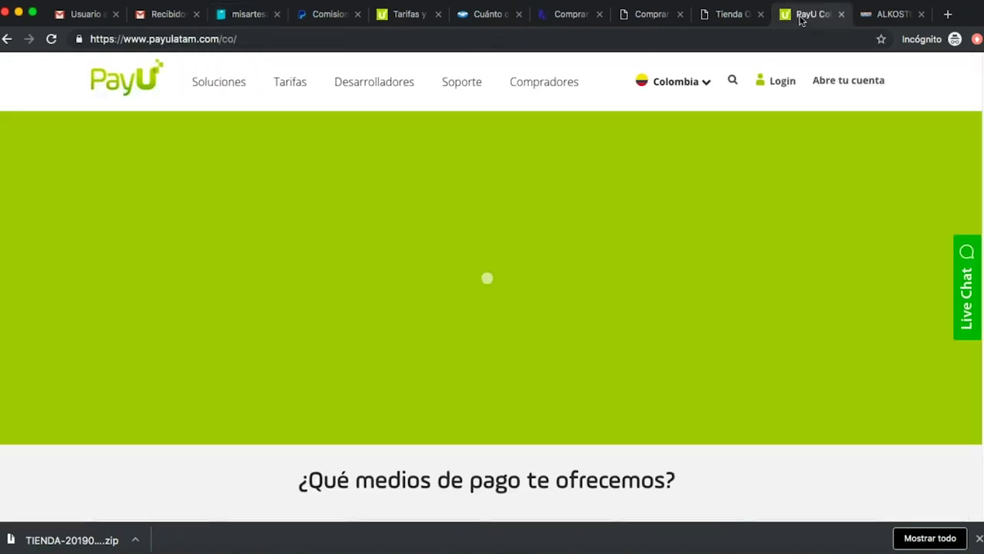
{"action": "left_click", "coordinate": [776, 87]}
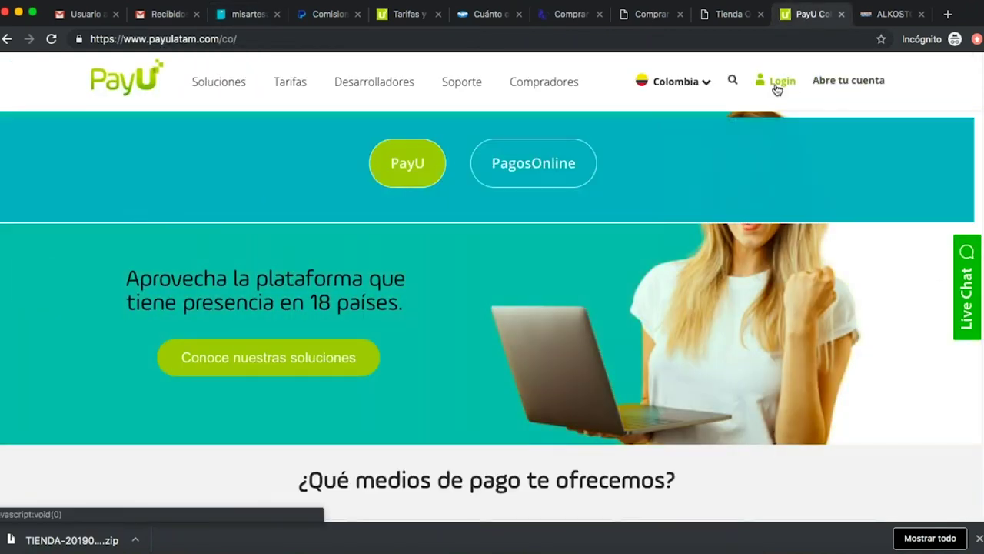
{"action": "left_click", "coordinate": [857, 85]}
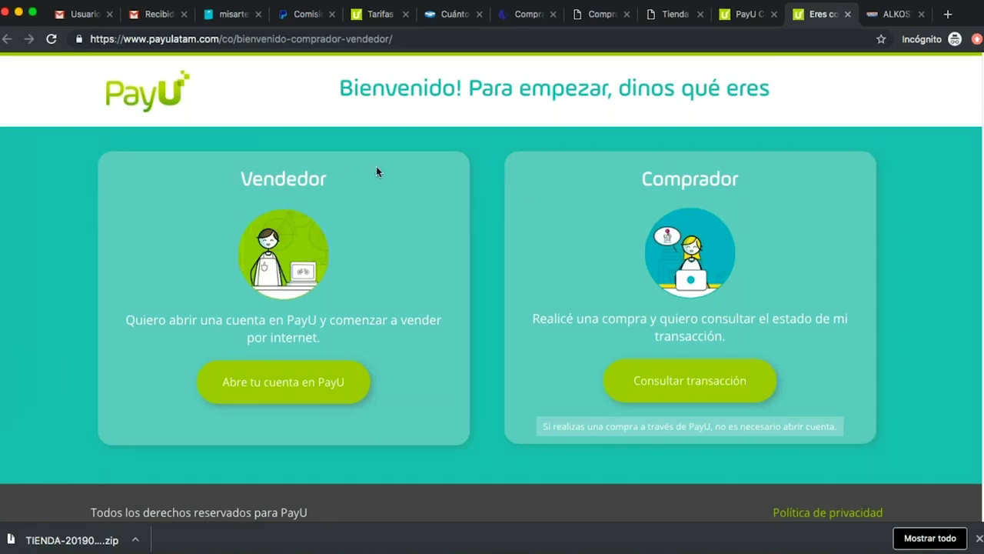
{"action": "left_click", "coordinate": [323, 384]}
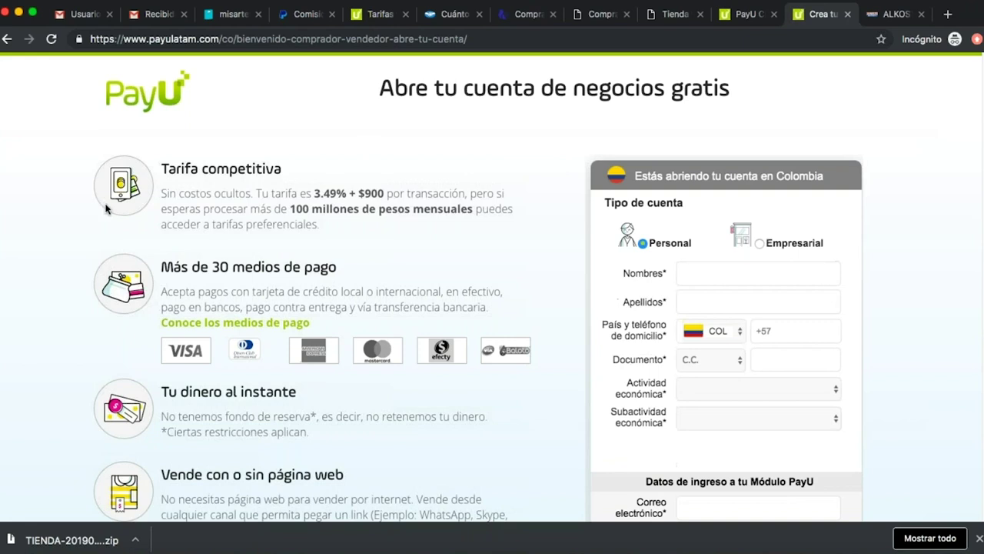
{"action": "scroll", "coordinate": [420, 311], "scroll_direction": "down", "scroll_amount": 1}
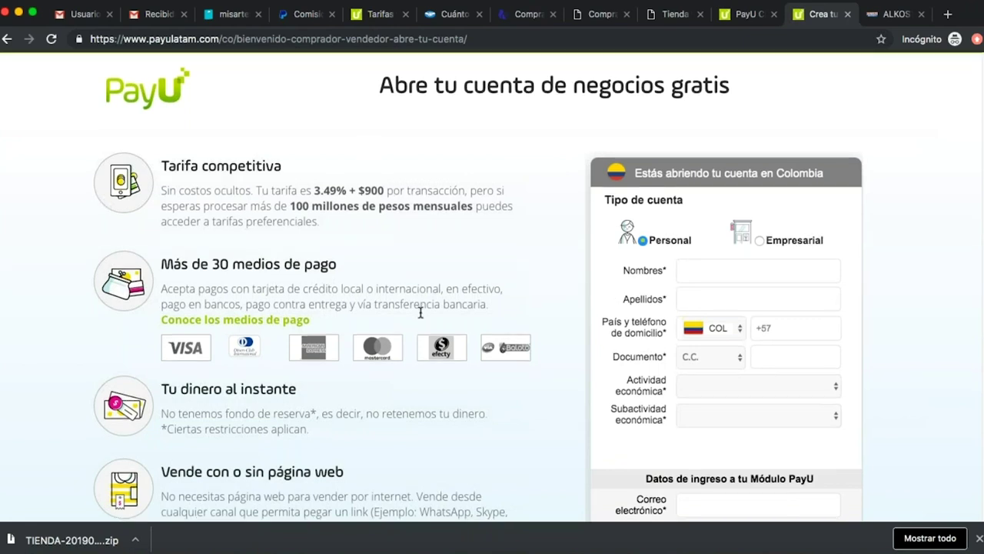
{"action": "scroll", "coordinate": [420, 312], "scroll_direction": "down", "scroll_amount": 2}
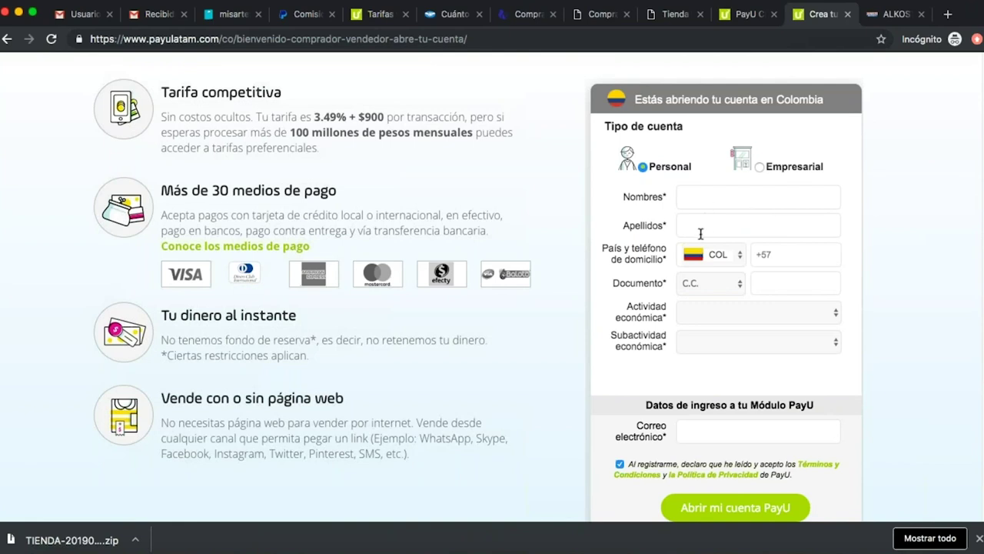
Inspect the Actividad económica and subactivity dropdowns without choosing any option.
{"action": "left_click", "coordinate": [833, 314]}
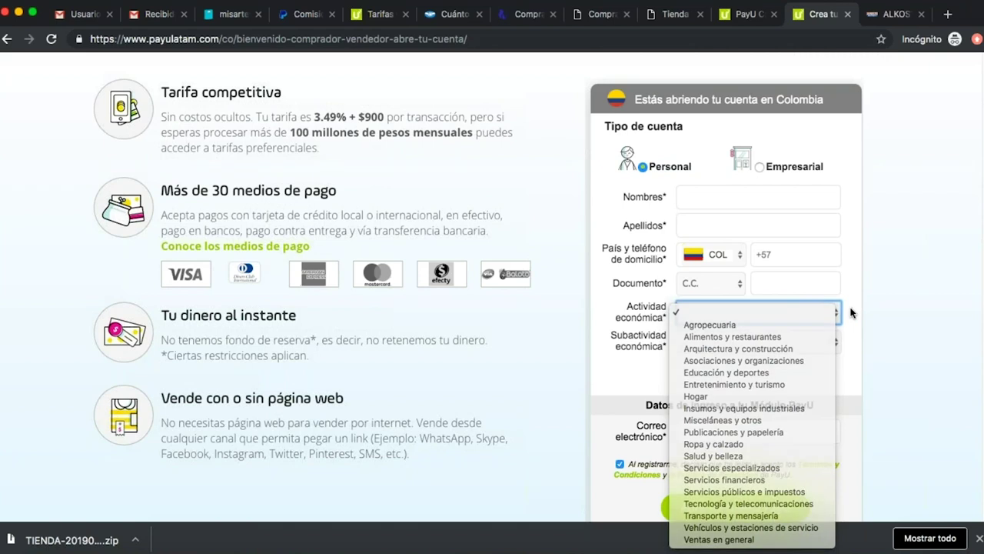
{"action": "left_click", "coordinate": [849, 312]}
{"action": "left_click", "coordinate": [815, 349]}
{"action": "left_click", "coordinate": [857, 331]}
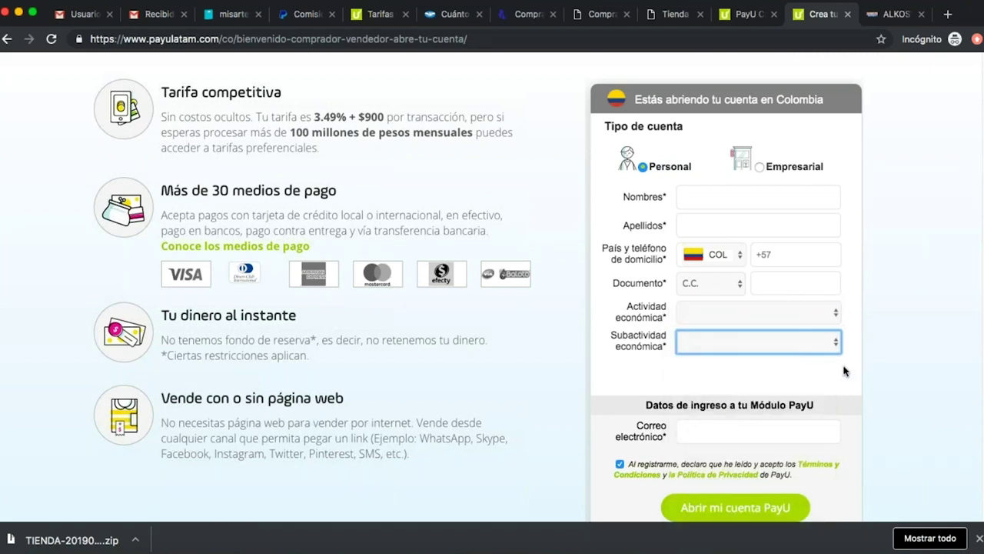
{"action": "scroll", "coordinate": [850, 370], "scroll_direction": "up", "scroll_amount": 1}
{"action": "scroll", "coordinate": [846, 368], "scroll_direction": "down", "scroll_amount": 4}
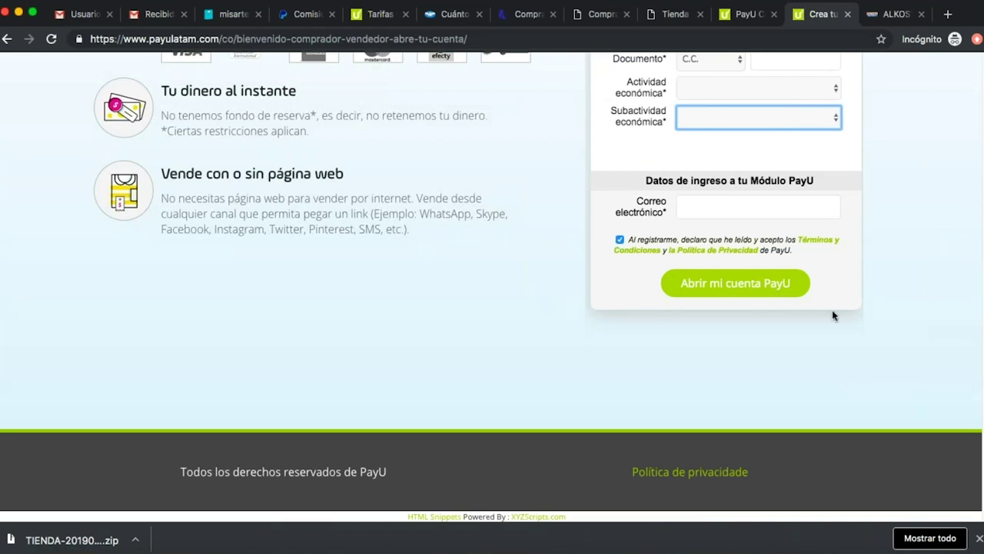
{"action": "scroll", "coordinate": [832, 309], "scroll_direction": "up", "scroll_amount": 4}
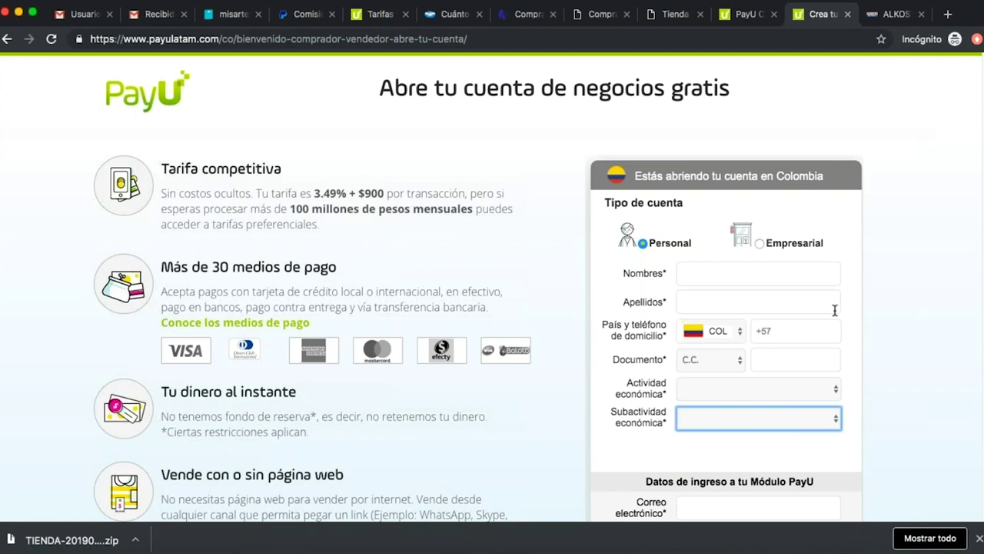
Close the sign-up page and open the PayU merchant login (Login > PayU) in a new tab.
{"action": "left_click", "coordinate": [847, 14]}
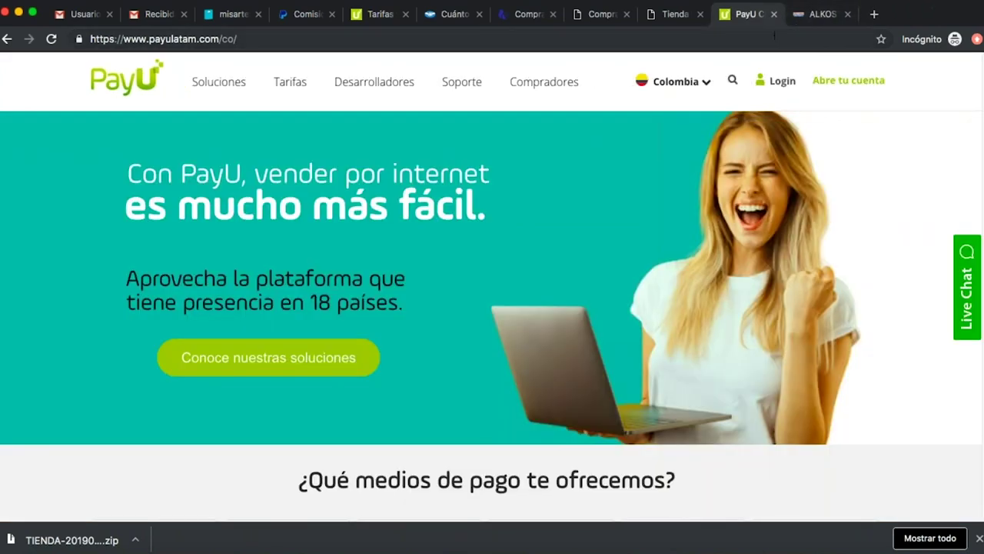
{"action": "left_click", "coordinate": [778, 85]}
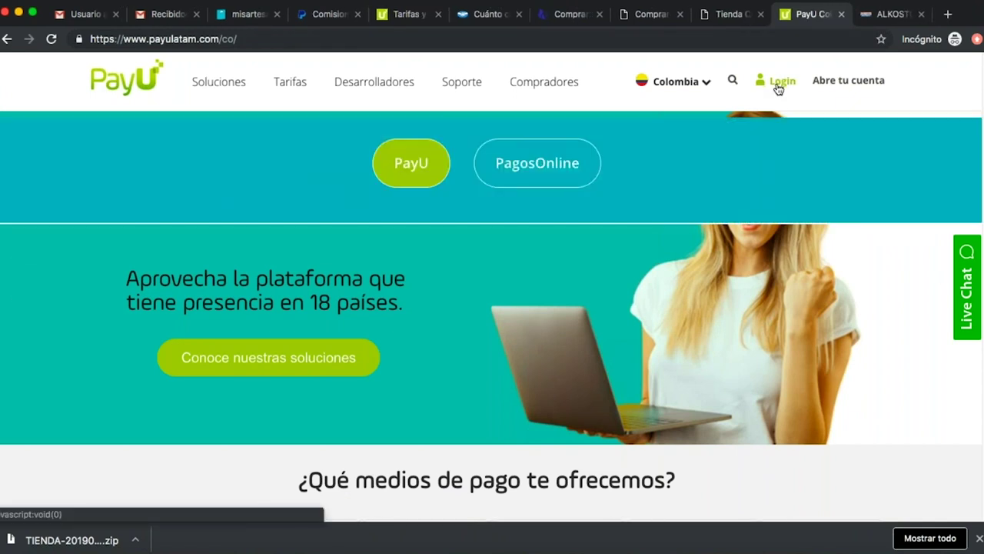
{"action": "left_click", "coordinate": [422, 165]}
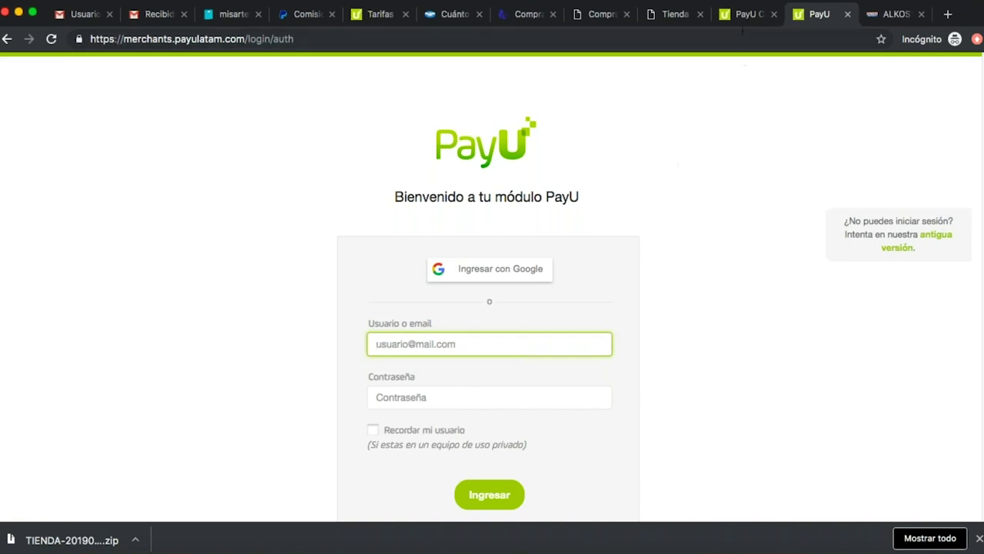
Reopen the account sign-up page, switch it to Empresarial, then close that tab.
{"action": "left_click", "coordinate": [743, 16]}
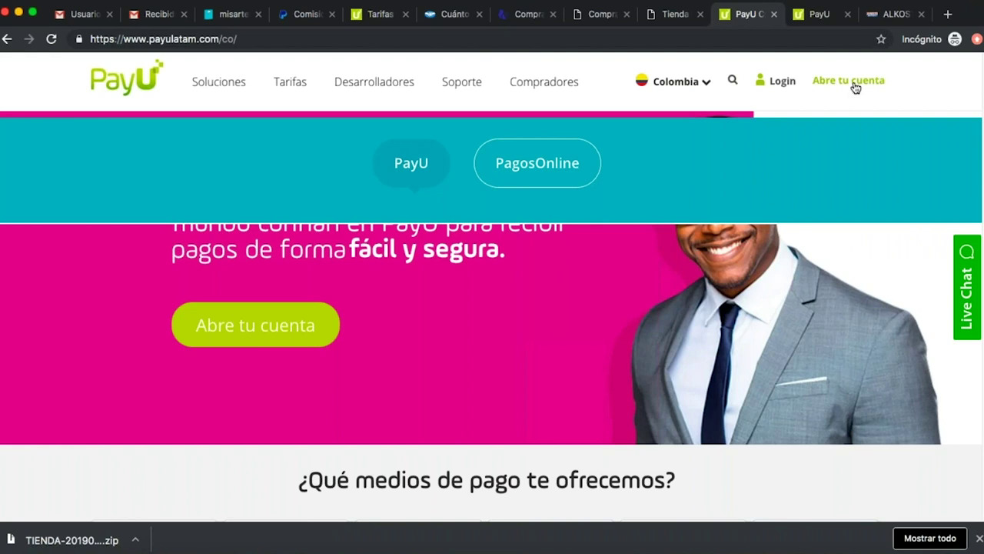
{"action": "right_click", "coordinate": [848, 83]}
{"action": "left_click", "coordinate": [816, 84]}
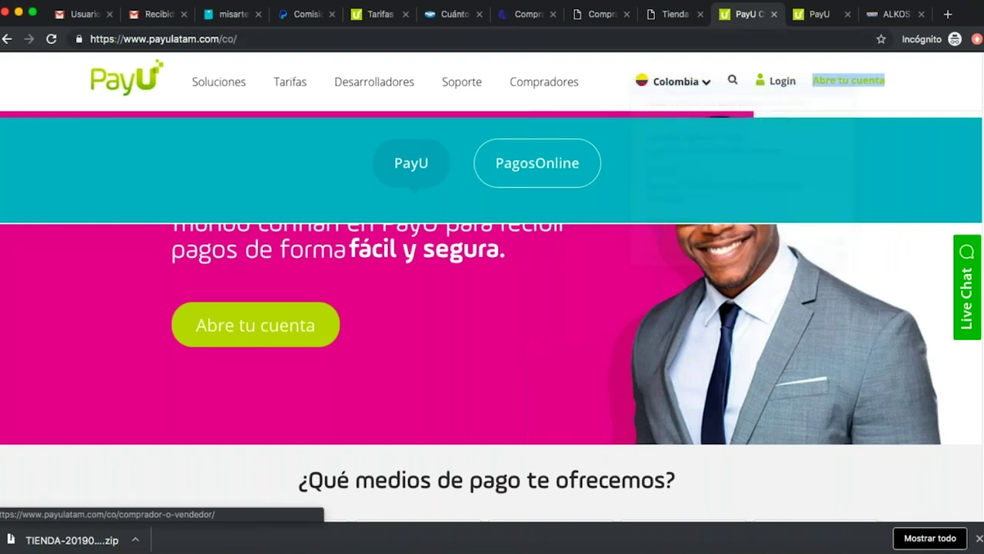
{"action": "left_click", "coordinate": [827, 16]}
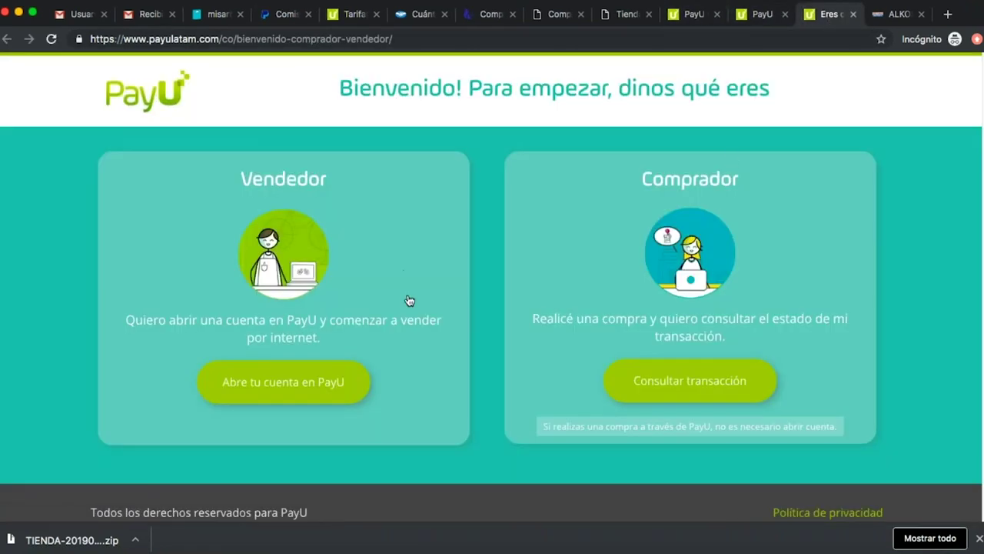
{"action": "left_click", "coordinate": [316, 382]}
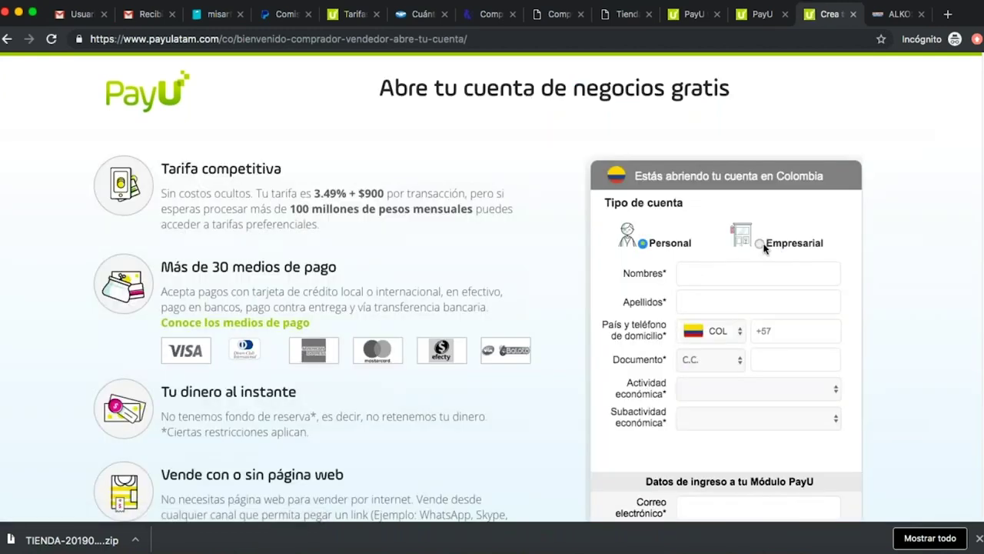
{"action": "left_click", "coordinate": [761, 245]}
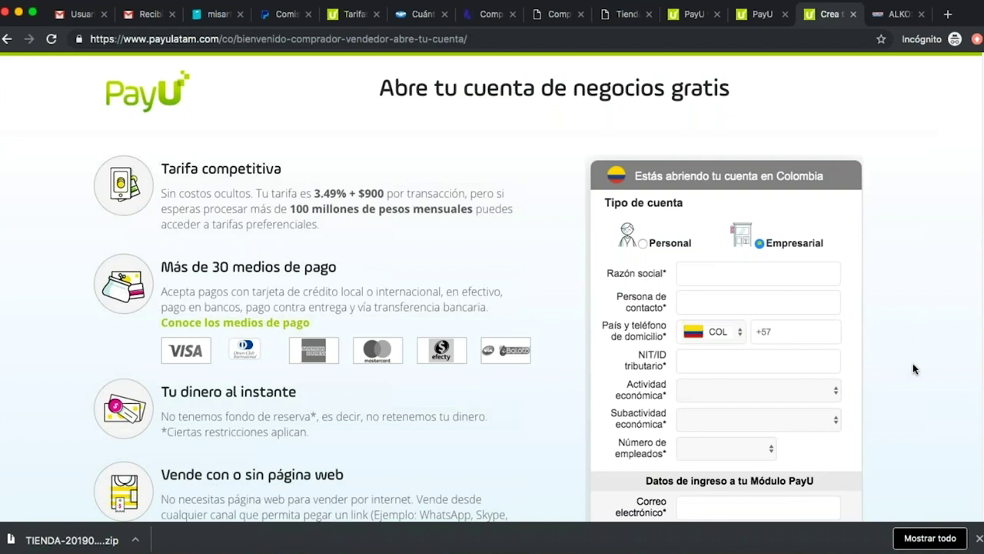
{"action": "left_click", "coordinate": [853, 15]}
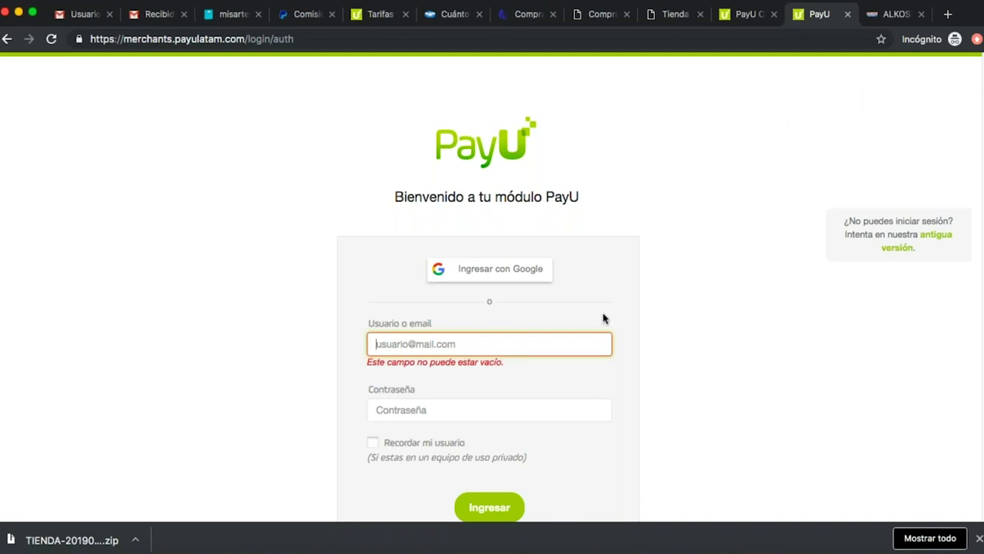
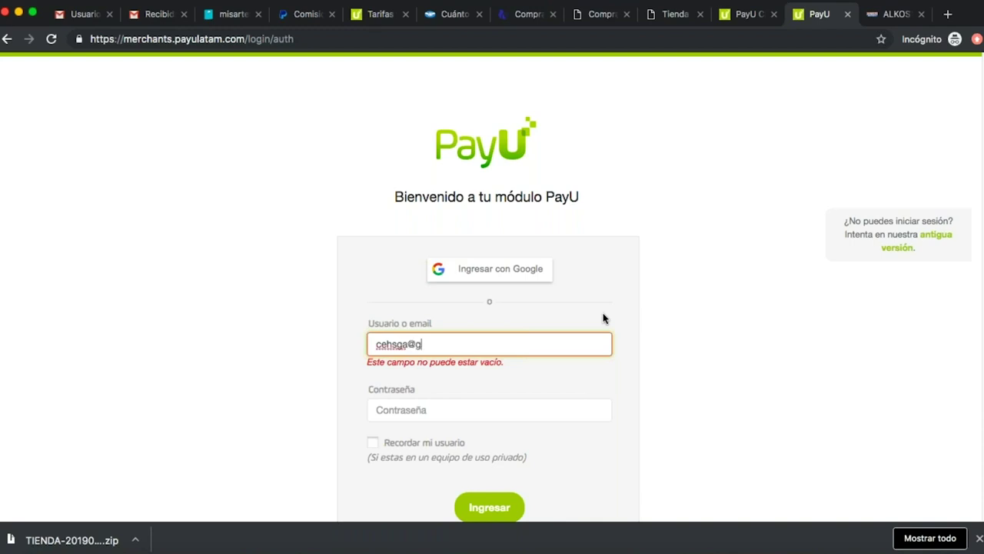
Log in to the PayU merchant module with the account e-mail and password, then return to Tiendanube's PayU form.
{"action": "key", "text": "Tab"}
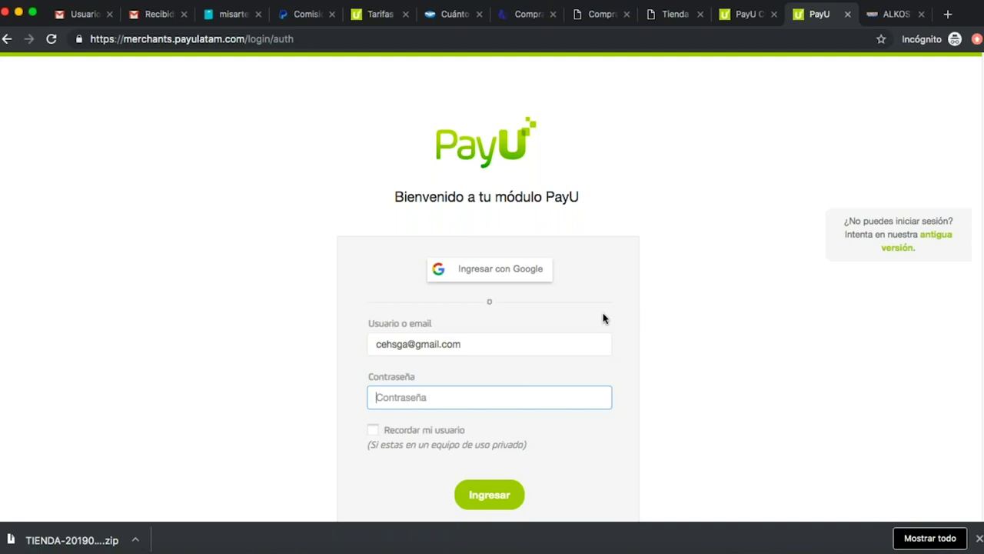
{"action": "type", "text": "••••••••"}
{"action": "left_click", "coordinate": [509, 490]}
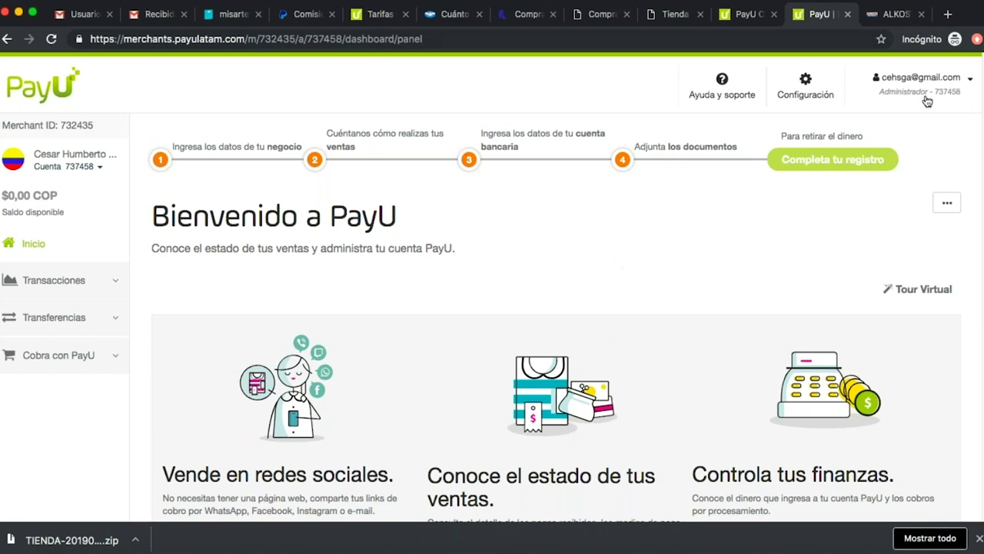
{"action": "left_click", "coordinate": [231, 14]}
{"action": "left_click", "coordinate": [615, 323]}
Leave the Id Comercio field in Tiendanube and switch to the PayU merchant dashboard tab.
{"action": "scroll", "coordinate": [614, 324], "scroll_direction": "down", "scroll_amount": 1}
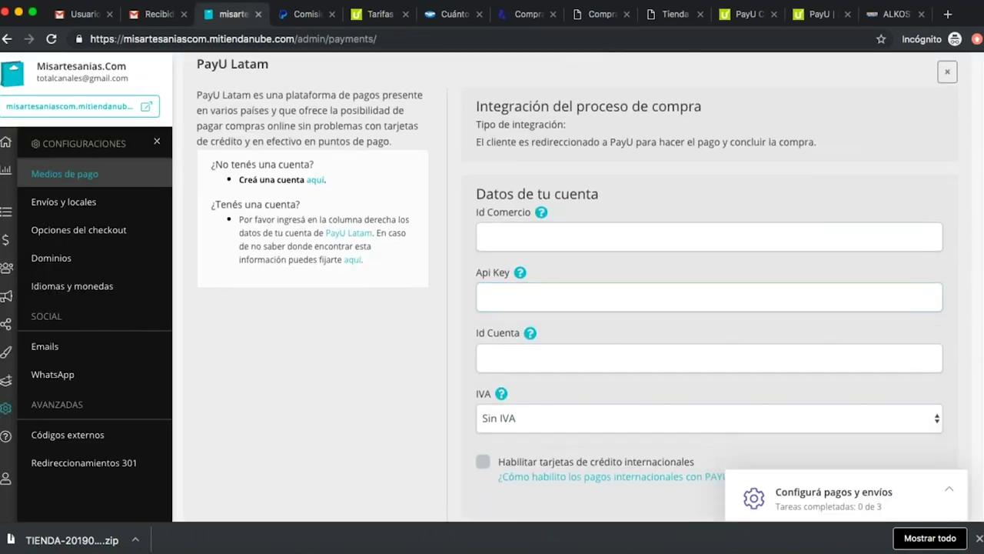
{"action": "left_click", "coordinate": [497, 236]}
{"action": "left_click", "coordinate": [480, 224]}
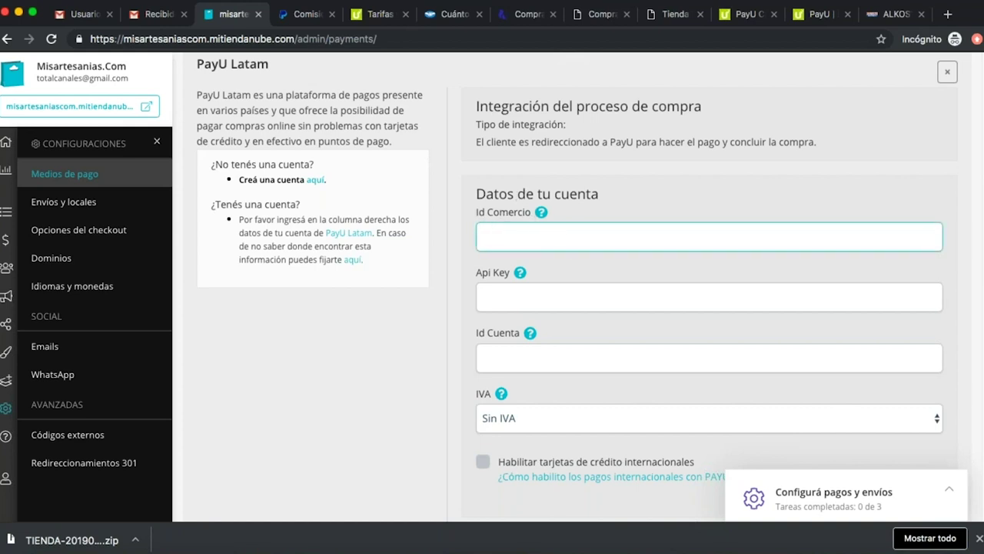
{"action": "mouse_move", "coordinate": [540, 219]}
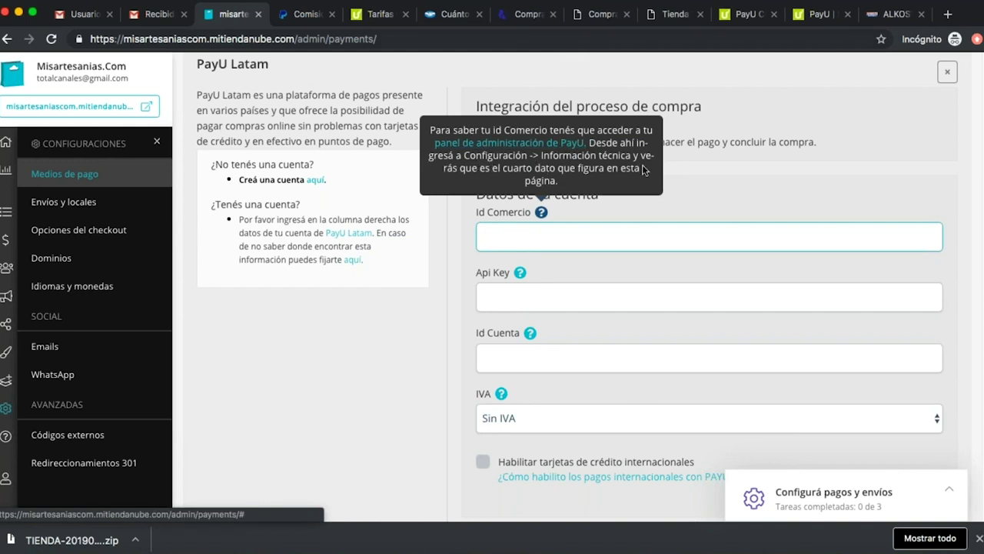
{"action": "left_click", "coordinate": [682, 197]}
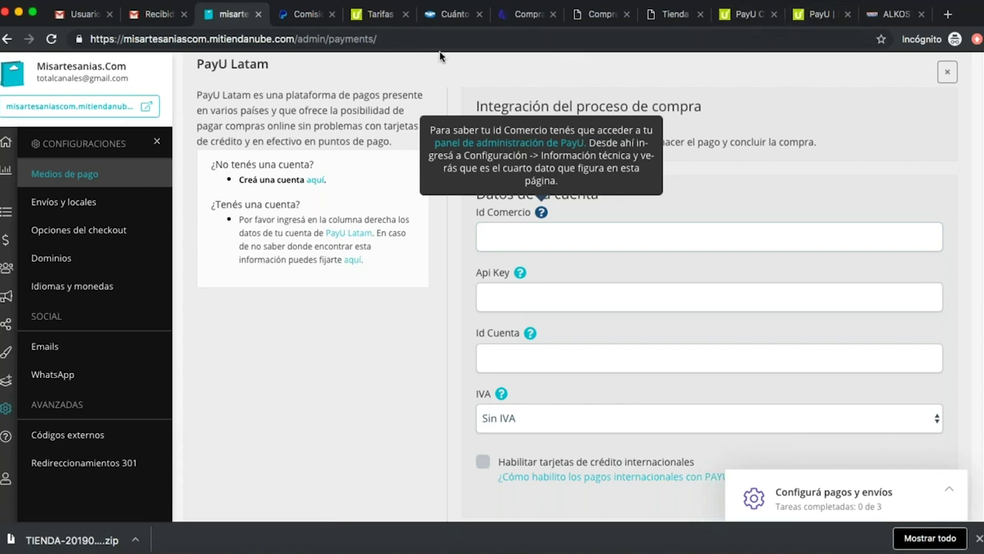
{"action": "left_click", "coordinate": [741, 20]}
{"action": "left_click", "coordinate": [801, 22]}
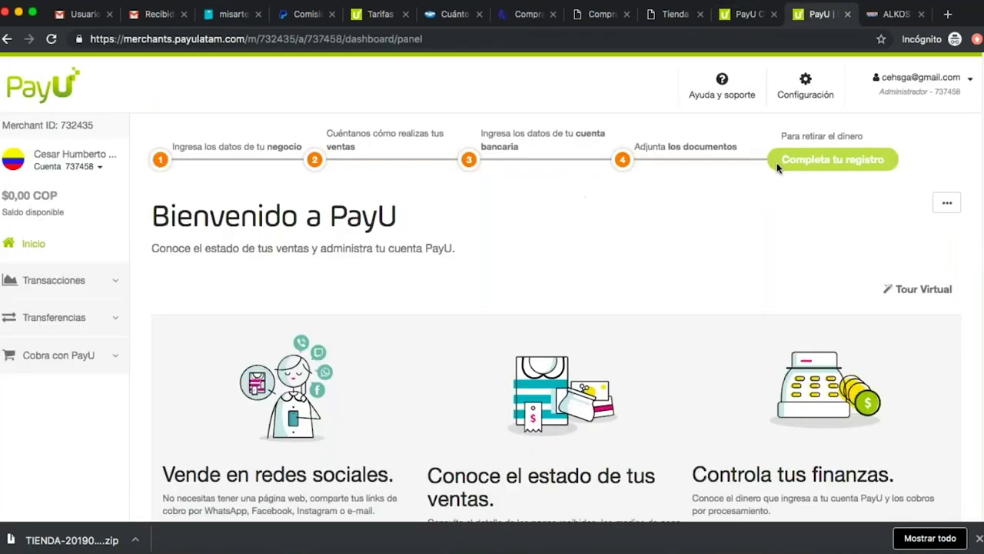
Open PayU's Configuración técnica and paste the Merchant ID into Tiendanube's Id Comercio field.
{"action": "left_click", "coordinate": [804, 88]}
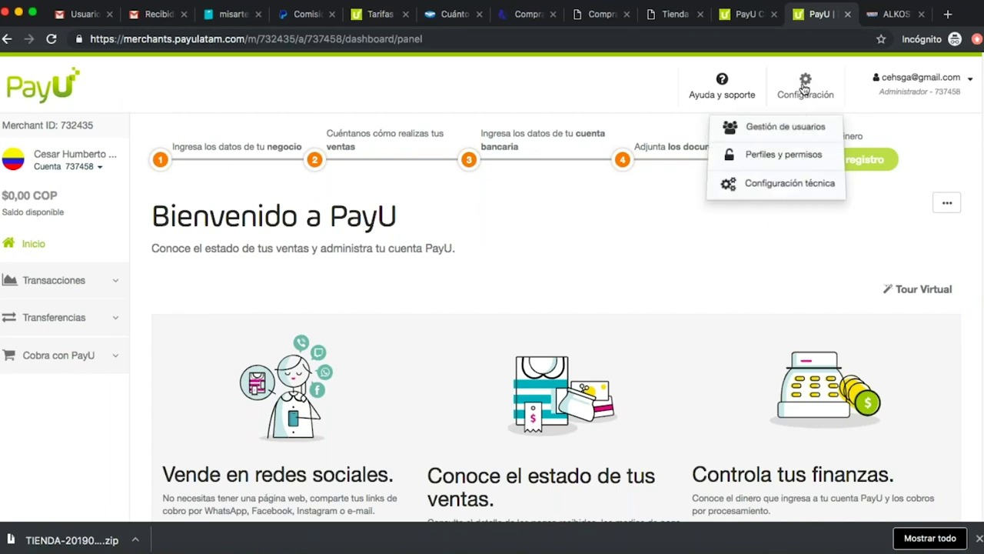
{"action": "left_click", "coordinate": [781, 183]}
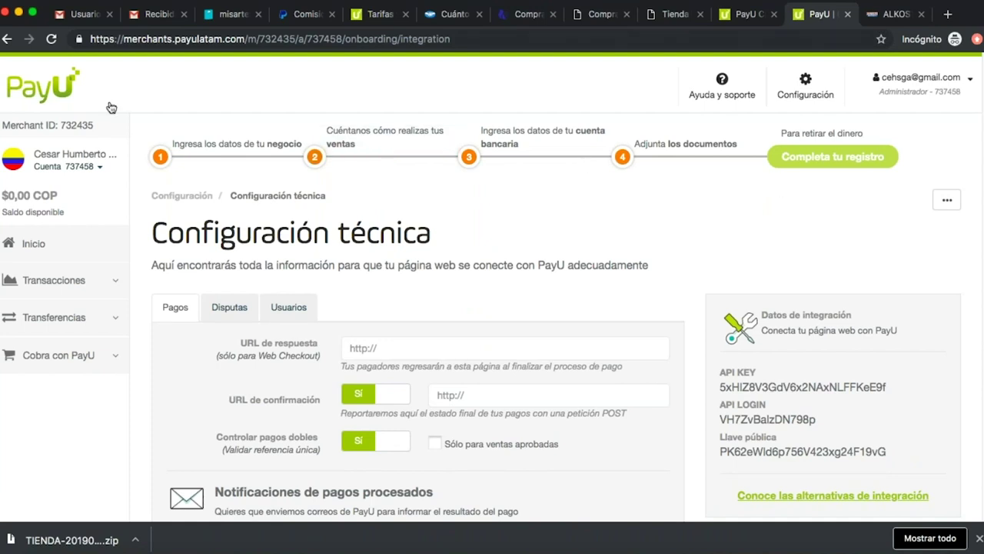
{"action": "left_click_drag", "start_coordinate": [97, 127], "coordinate": [63, 128]}
{"action": "key", "text": "ctrl+c"}
{"action": "left_click", "coordinate": [223, 14]}
{"action": "key", "text": "ctrl+v"}
{"action": "left_click", "coordinate": [569, 295]}
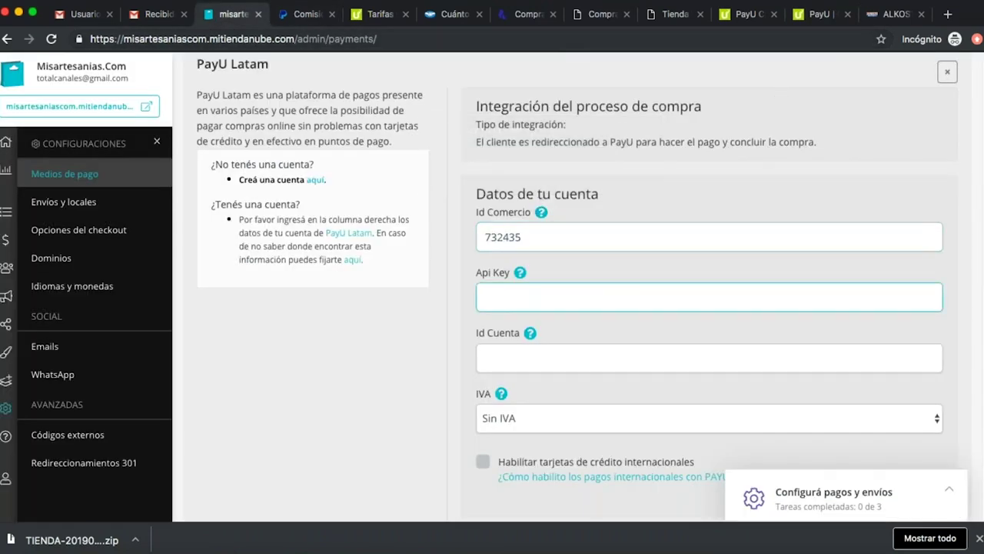
Copy the PayU API KEY and account number into the Api Key and Id Cuenta fields.
{"action": "left_click", "coordinate": [805, 16]}
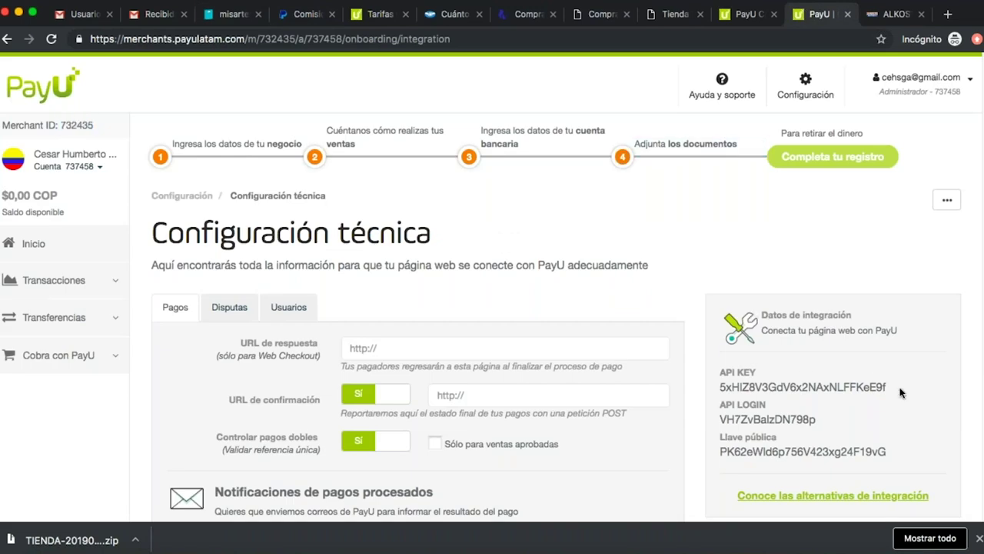
{"action": "left_click_drag", "start_coordinate": [896, 388], "coordinate": [715, 387]}
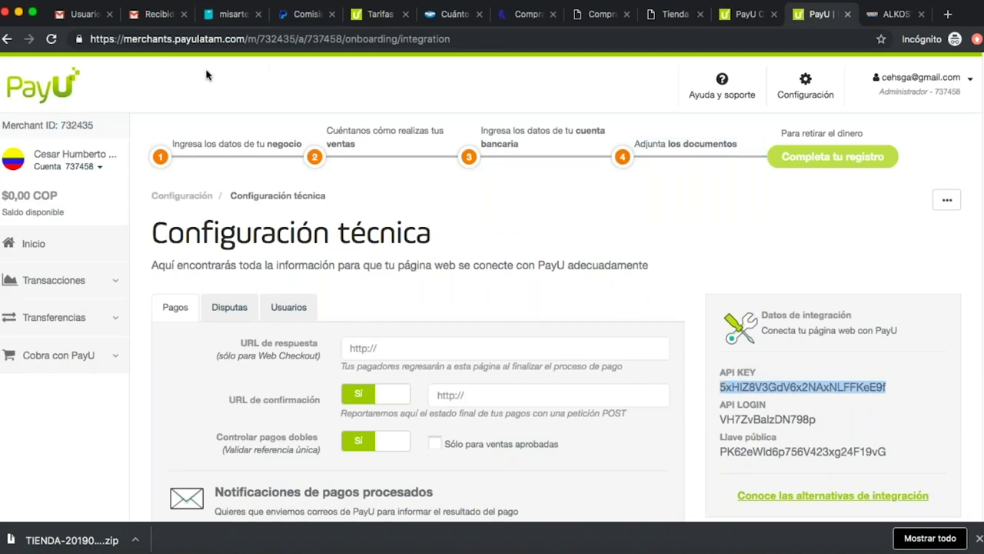
{"action": "left_click", "coordinate": [231, 14]}
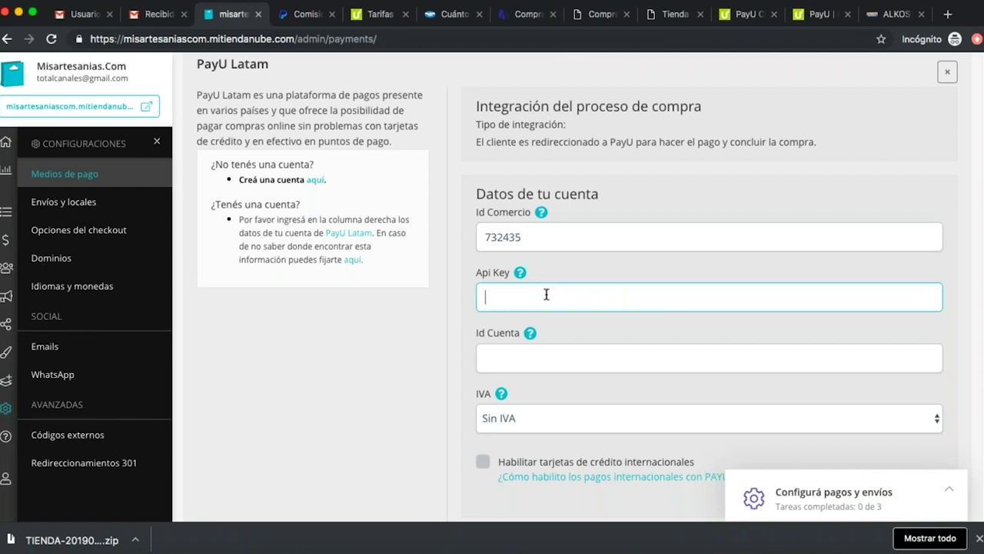
{"action": "key", "text": "super+v"}
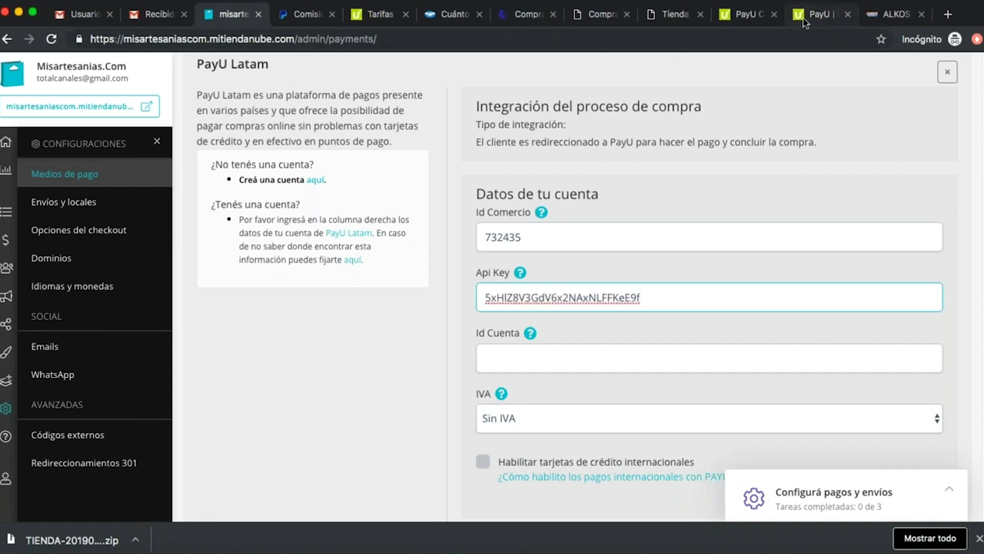
{"action": "left_click", "coordinate": [815, 14]}
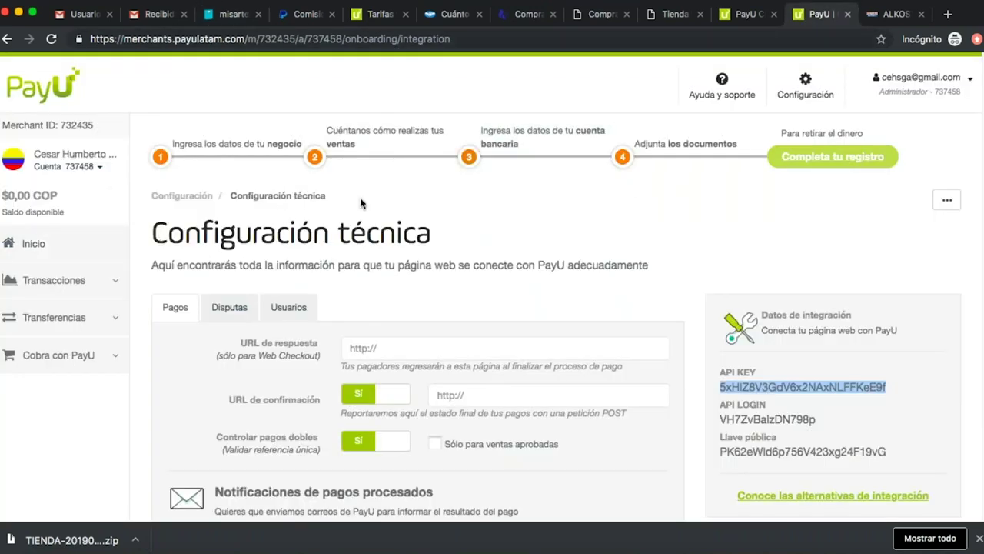
{"action": "left_click_drag", "start_coordinate": [65, 167], "coordinate": [99, 173]}
{"action": "key", "text": "super+c"}
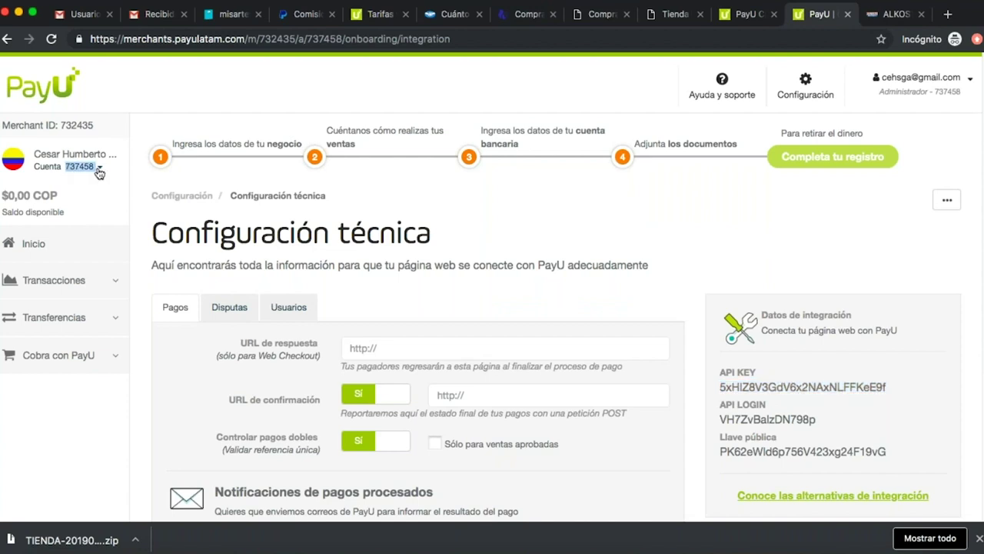
{"action": "left_click", "coordinate": [99, 169]}
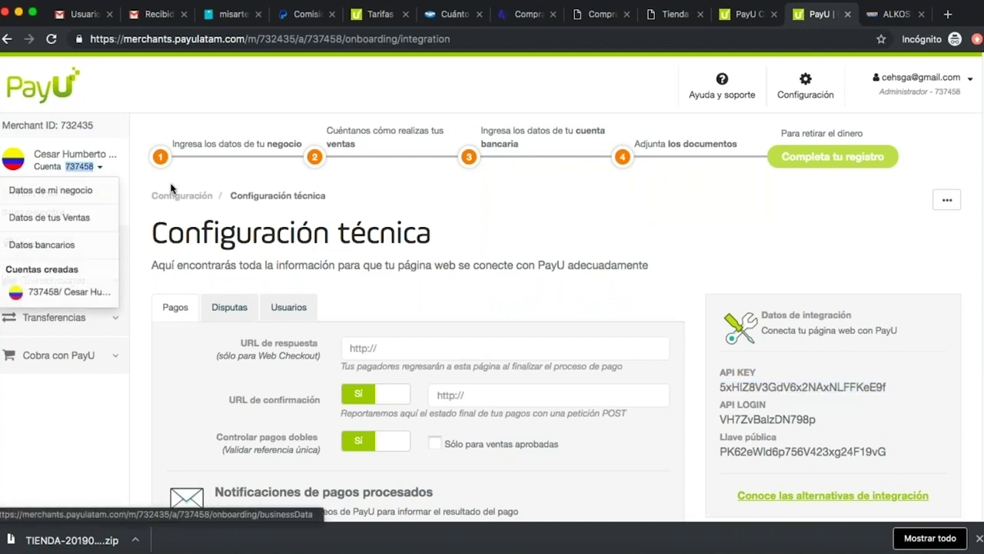
{"action": "left_click", "coordinate": [231, 14]}
{"action": "left_click", "coordinate": [551, 347]}
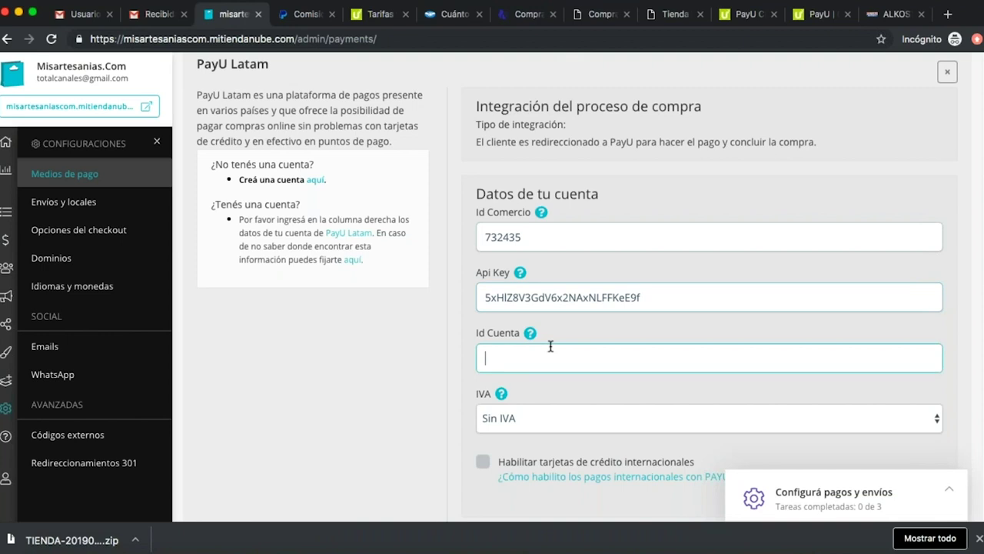
{"action": "key", "text": "super+v"}
Keep the IVA rate set to Sin IVA.
{"action": "scroll", "coordinate": [431, 370], "scroll_direction": "down", "scroll_amount": 2}
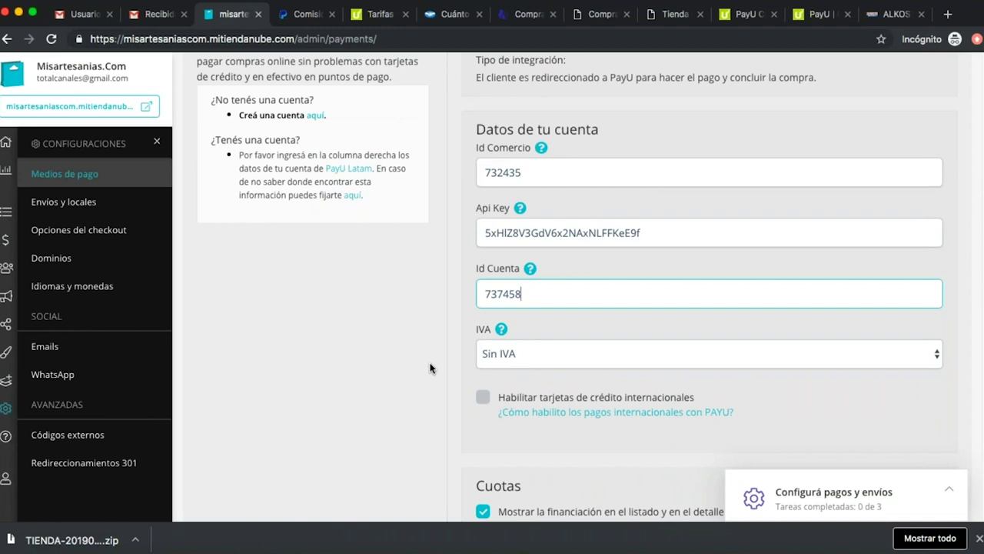
{"action": "left_click", "coordinate": [553, 363]}
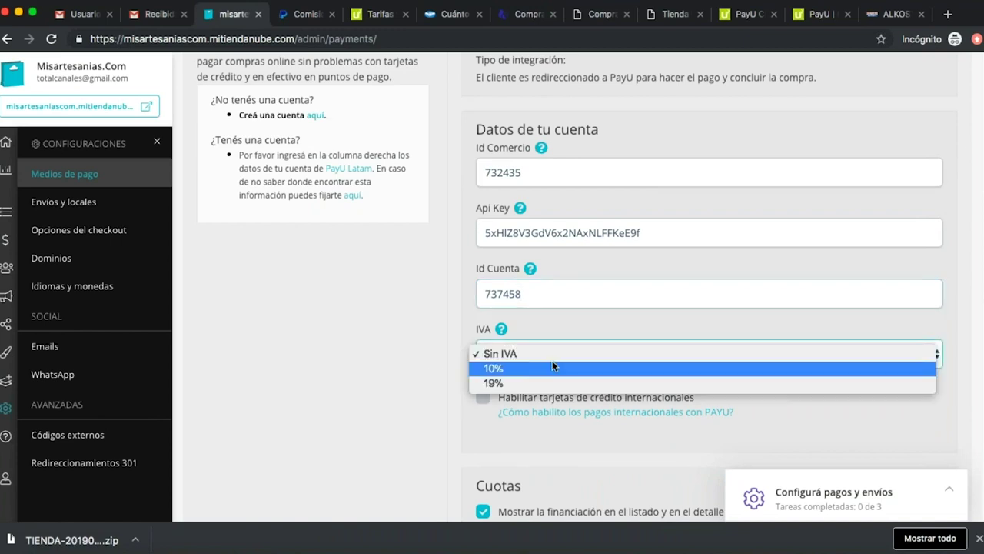
{"action": "left_click", "coordinate": [555, 351]}
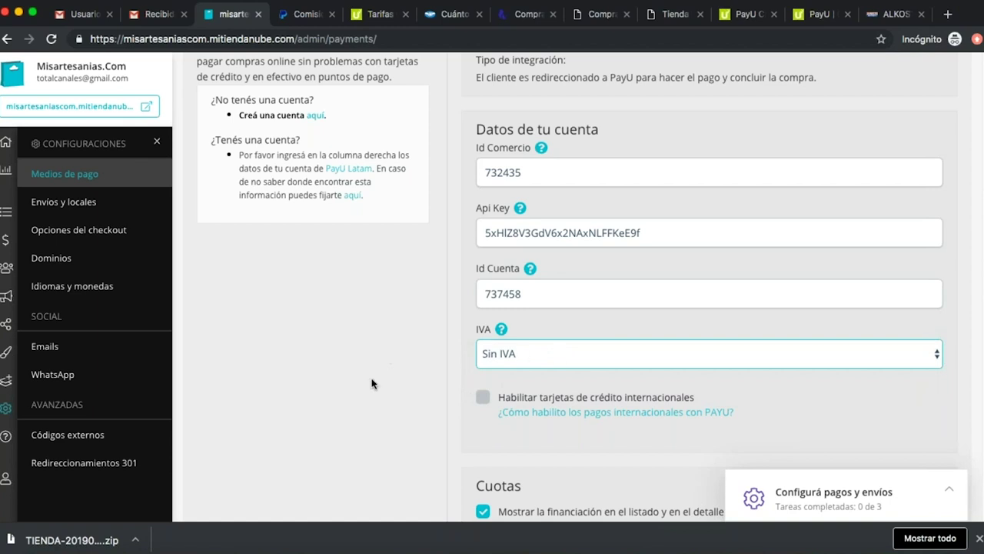
{"action": "scroll", "coordinate": [371, 383], "scroll_direction": "down", "scroll_amount": 2}
{"action": "scroll", "coordinate": [371, 383], "scroll_direction": "down", "scroll_amount": 1}
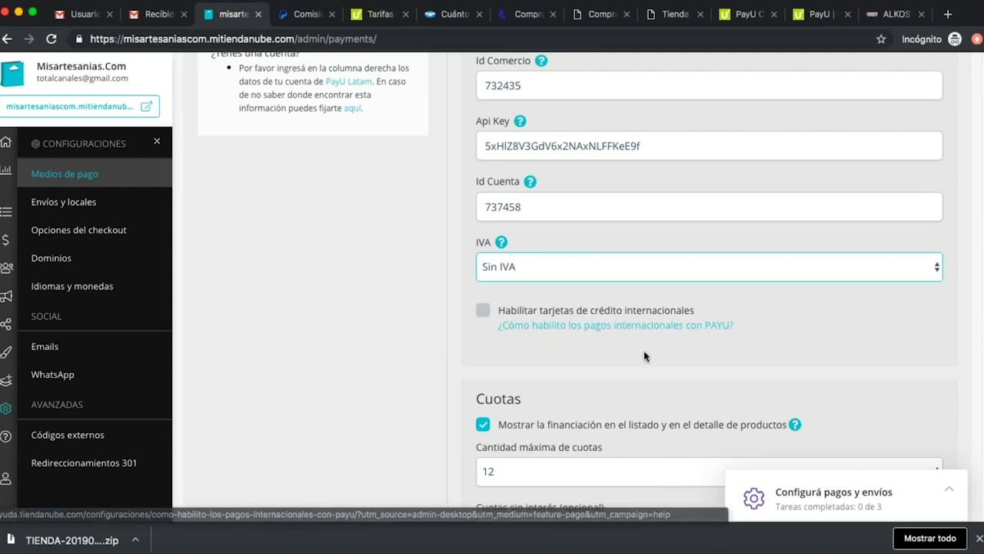
{"action": "left_click", "coordinate": [698, 331]}
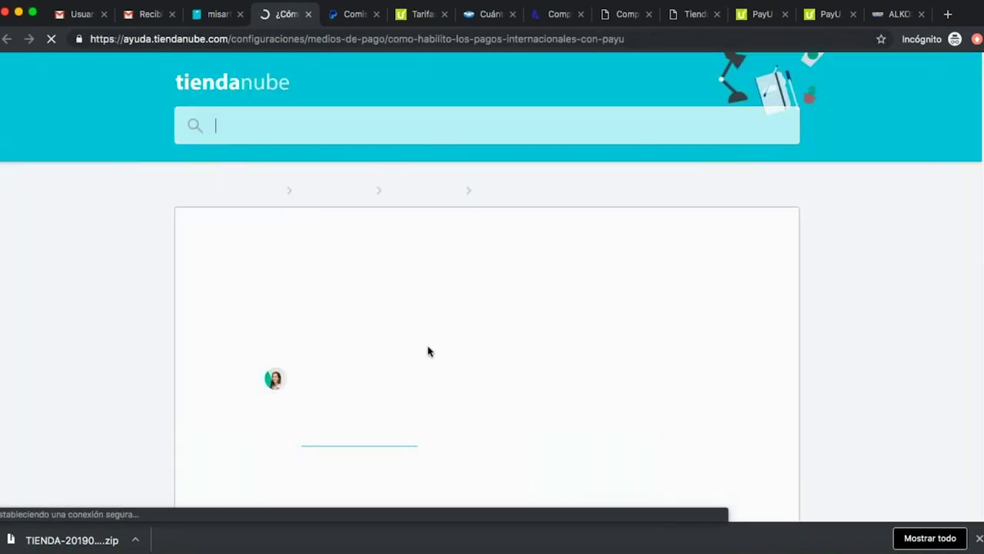
{"action": "scroll", "coordinate": [107, 263], "scroll_direction": "down", "scroll_amount": 8}
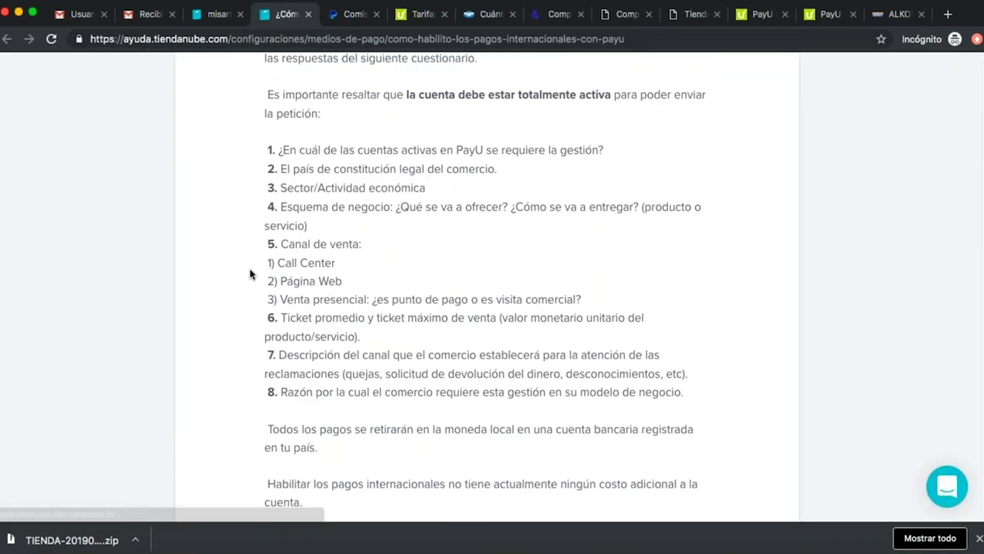
{"action": "scroll", "coordinate": [356, 278], "scroll_direction": "up", "scroll_amount": 3}
{"action": "scroll", "coordinate": [356, 279], "scroll_direction": "up", "scroll_amount": 5}
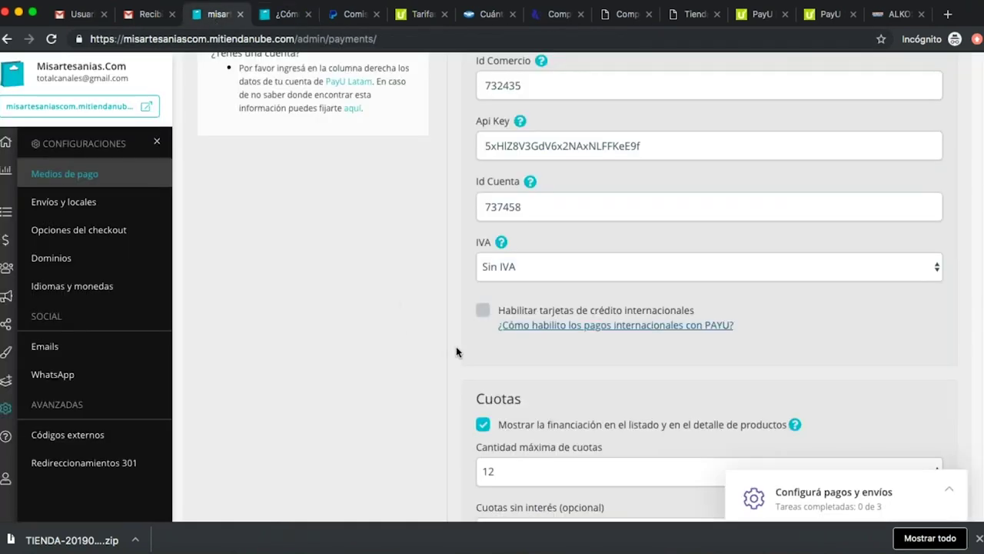
Leave 'Mostrar la financiación' unchecked after reviewing the maximum installments options.
{"action": "scroll", "coordinate": [423, 347], "scroll_direction": "down", "scroll_amount": 2}
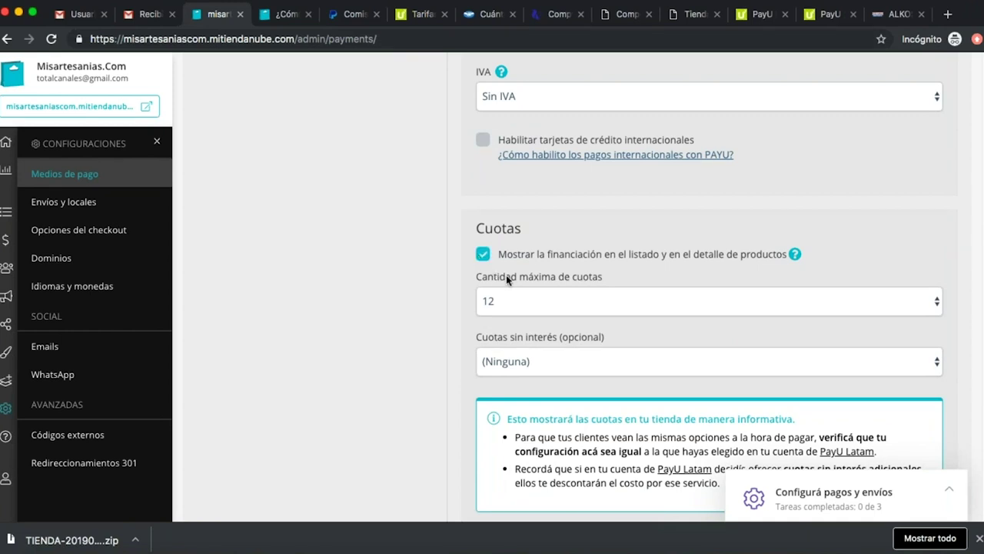
{"action": "left_click", "coordinate": [483, 254]}
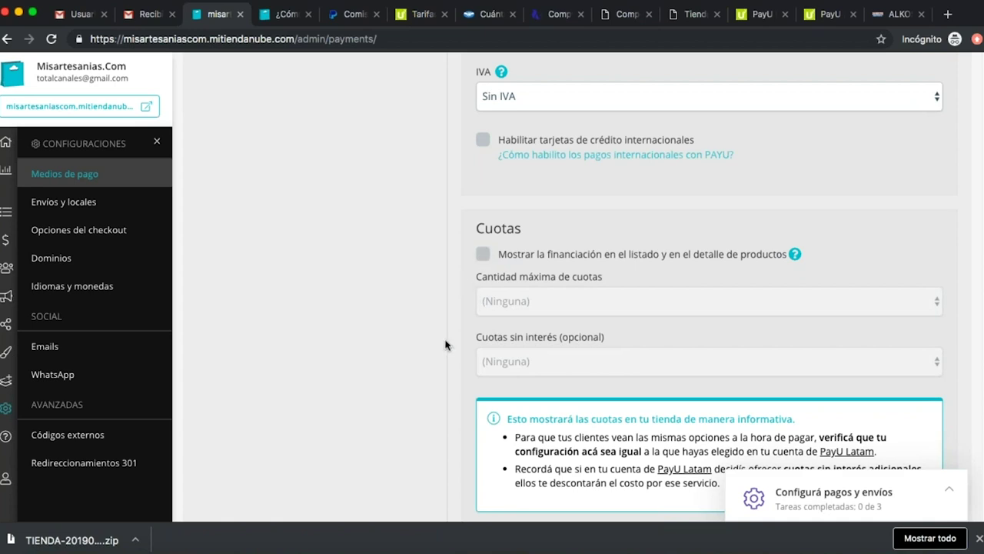
{"action": "scroll", "coordinate": [431, 323], "scroll_direction": "down", "scroll_amount": 1}
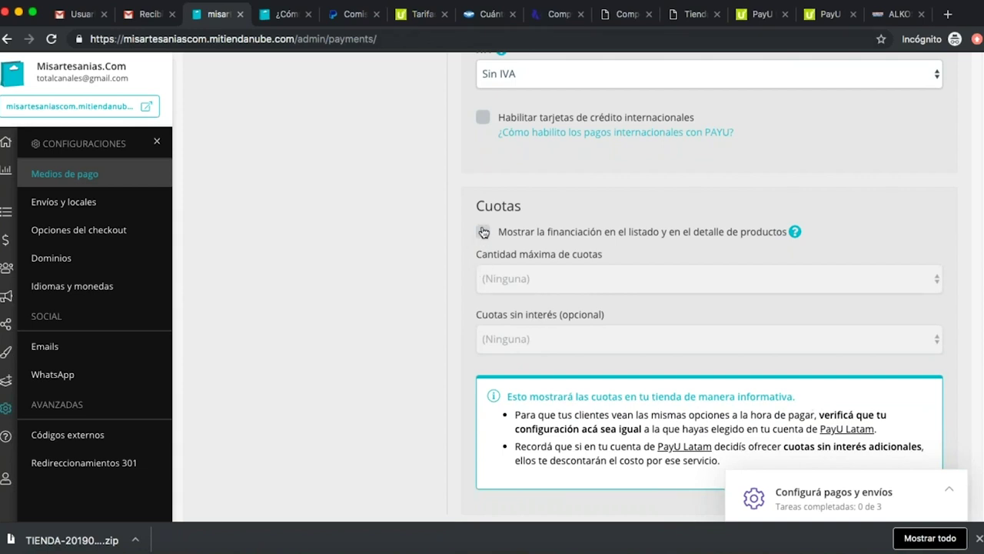
{"action": "left_click", "coordinate": [483, 232]}
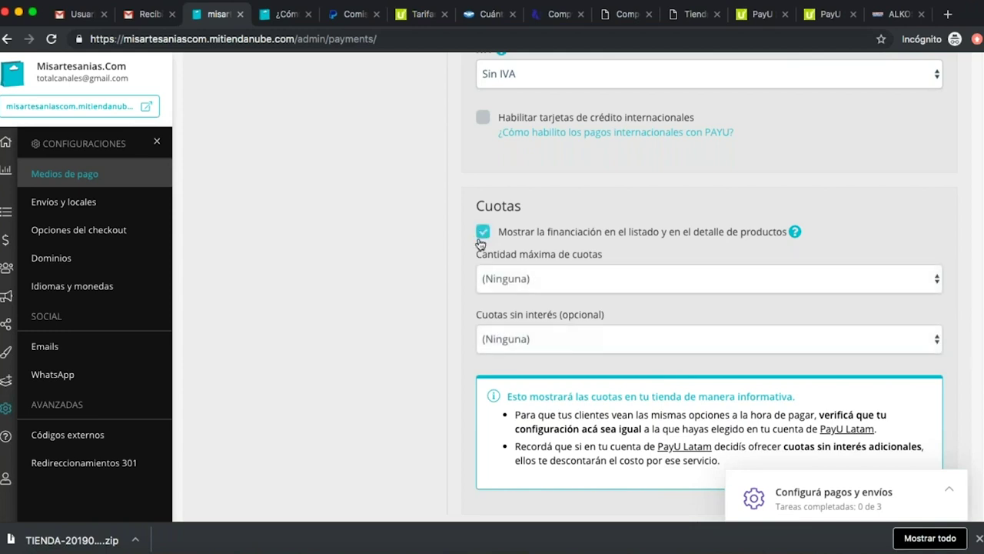
{"action": "left_click", "coordinate": [544, 279]}
{"action": "left_click", "coordinate": [378, 272]}
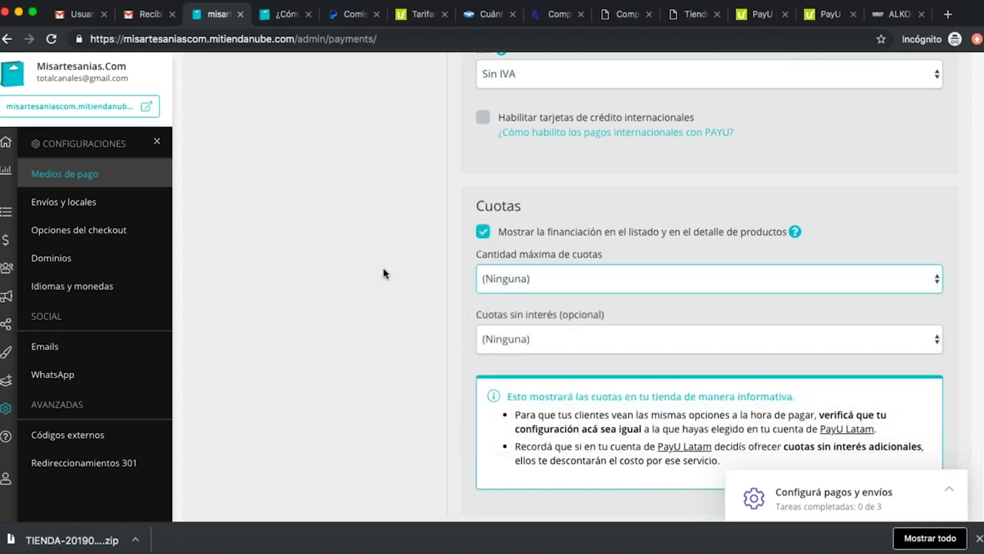
{"action": "left_click", "coordinate": [544, 278]}
{"action": "left_click", "coordinate": [467, 234]}
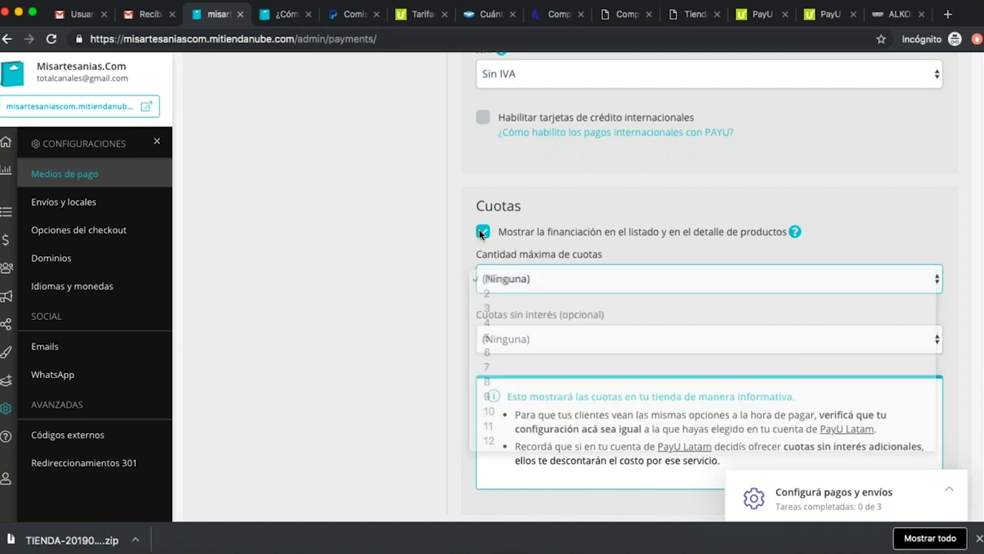
{"action": "left_click", "coordinate": [482, 232]}
Activate PayU Latam as a payment method with ACTIVAR.
{"action": "scroll", "coordinate": [419, 281], "scroll_direction": "down", "scroll_amount": 5}
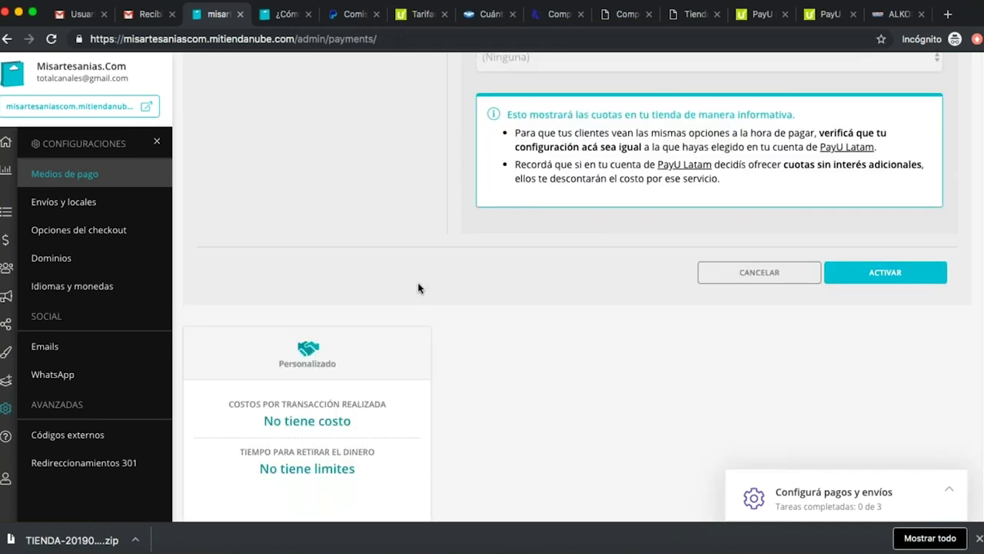
{"action": "scroll", "coordinate": [589, 312], "scroll_direction": "up", "scroll_amount": 3}
{"action": "left_click", "coordinate": [910, 385]}
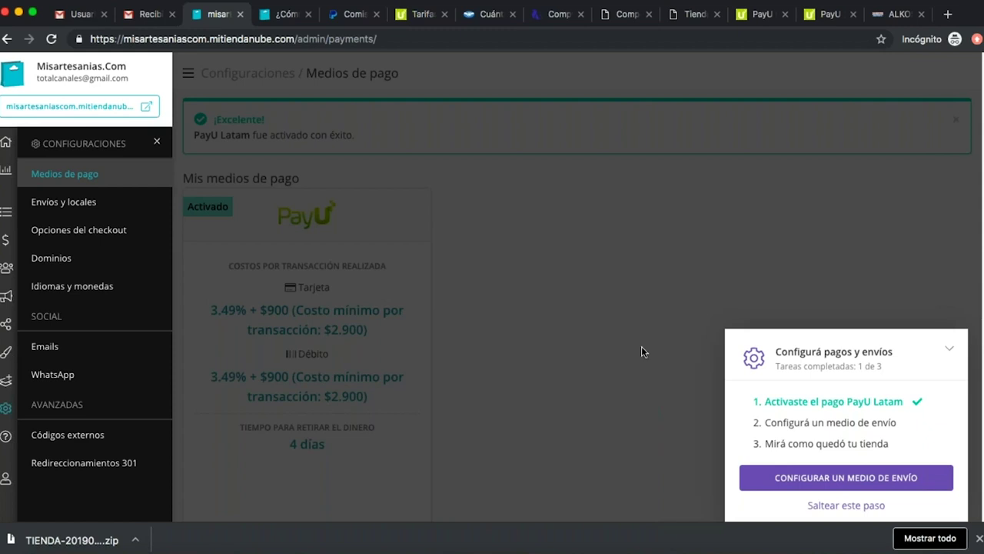
In Envíos y locales, choose Distrito Capital de Bogotá as the shipping origin province.
{"action": "left_click", "coordinate": [900, 485]}
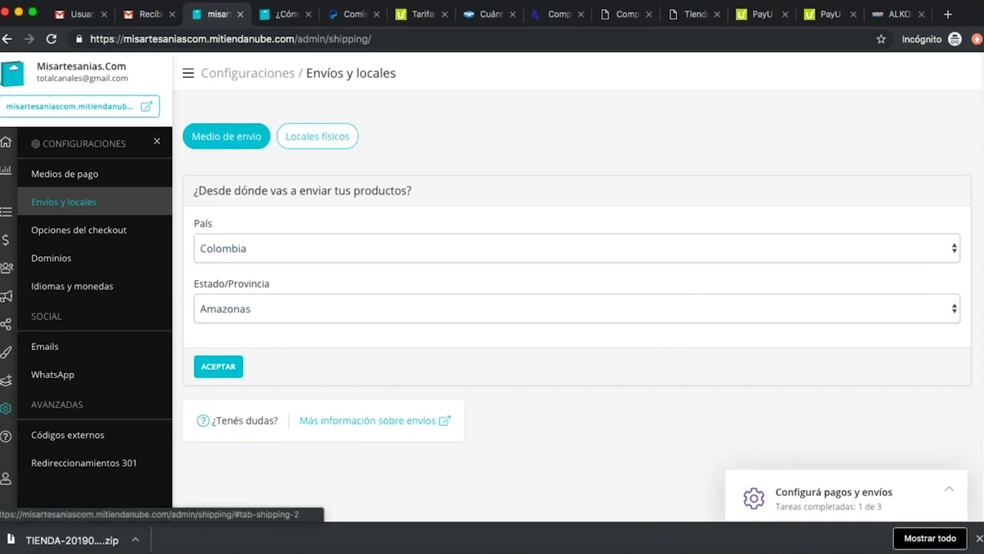
{"action": "left_click", "coordinate": [351, 138]}
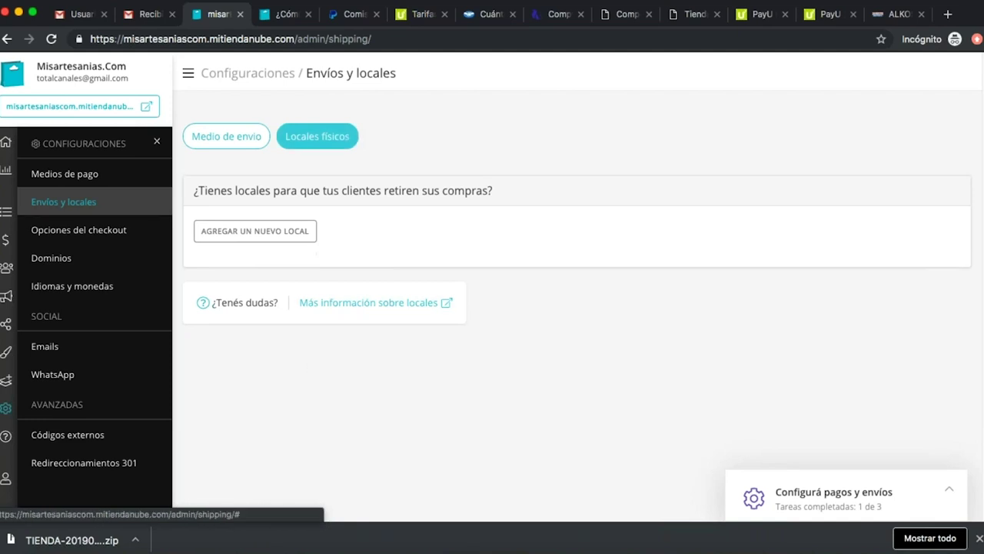
{"action": "left_click", "coordinate": [238, 137]}
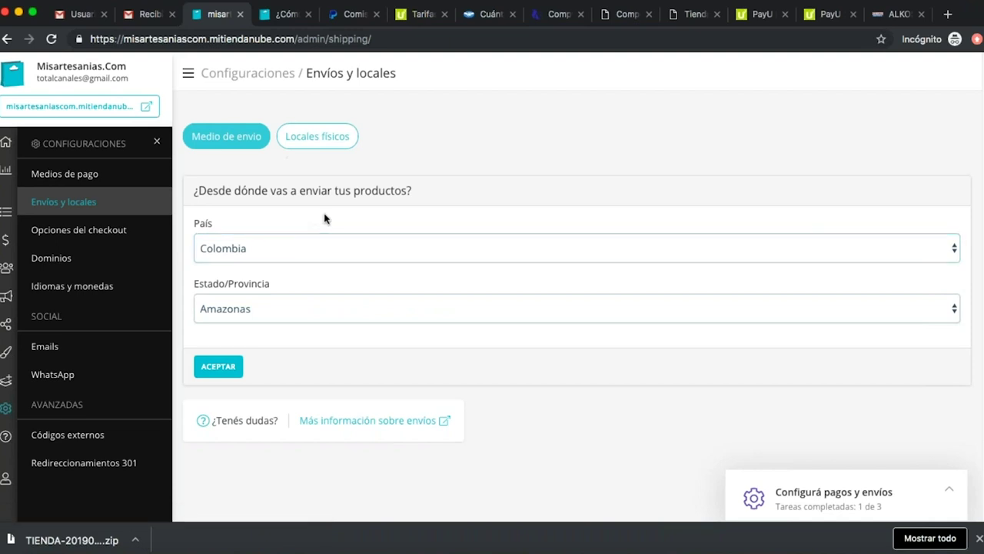
{"action": "scroll", "coordinate": [302, 241], "scroll_direction": "down", "scroll_amount": 1}
{"action": "left_click", "coordinate": [359, 299]}
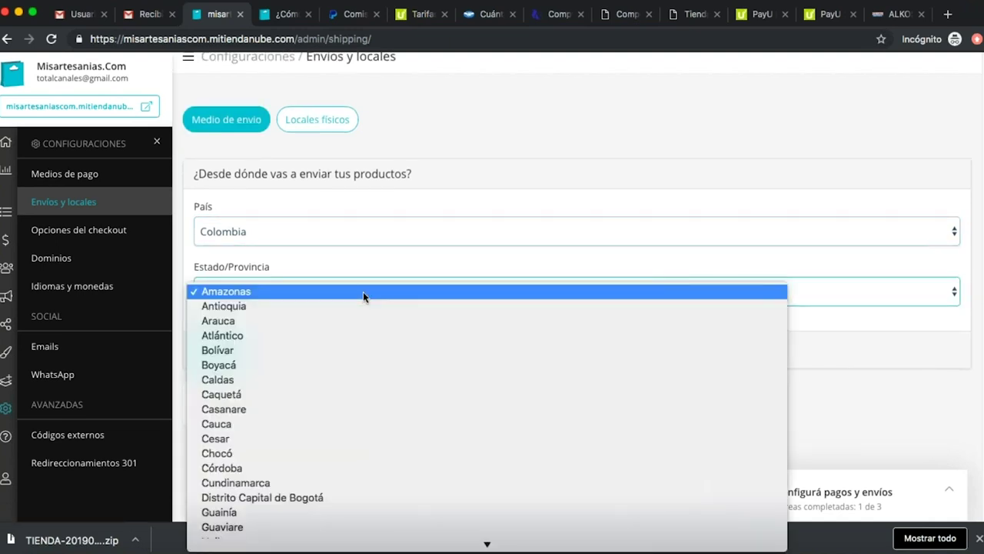
{"action": "scroll", "coordinate": [419, 450], "scroll_direction": "down", "scroll_amount": 5}
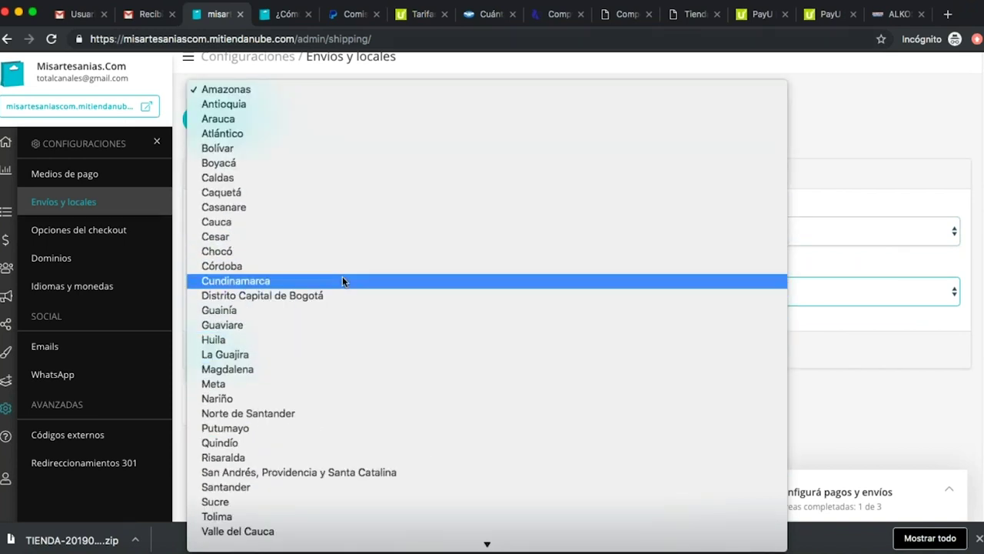
{"action": "left_click", "coordinate": [394, 296]}
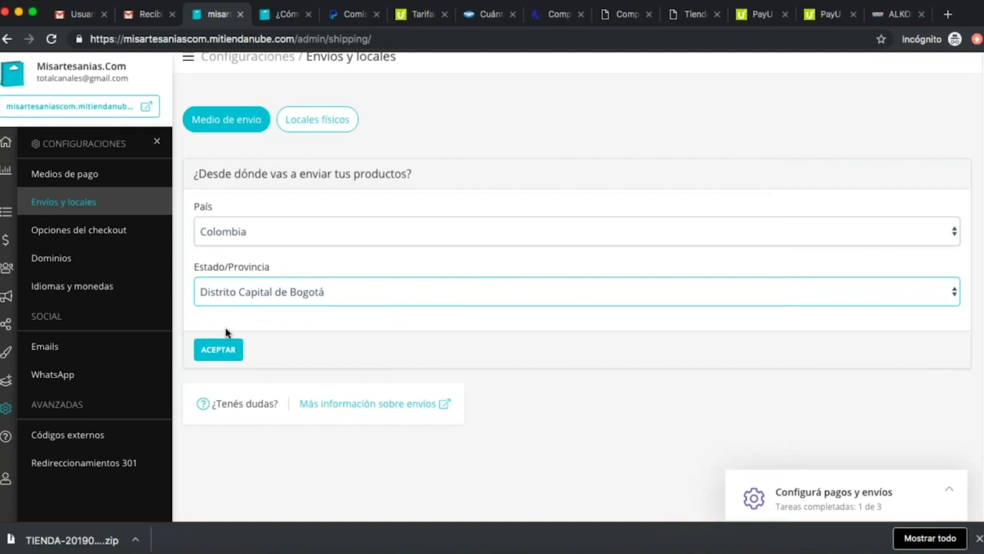
Confirm the Bogotá shipping origin with ACEPTAR and review the variants-without-weight warning.
{"action": "left_click", "coordinate": [227, 353]}
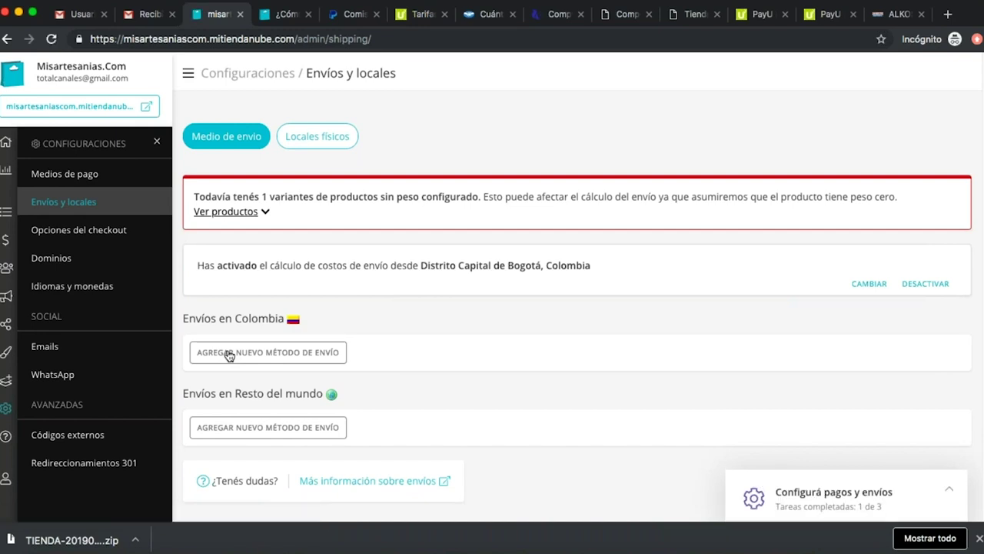
{"action": "left_click_drag", "start_coordinate": [256, 196], "coordinate": [651, 218]}
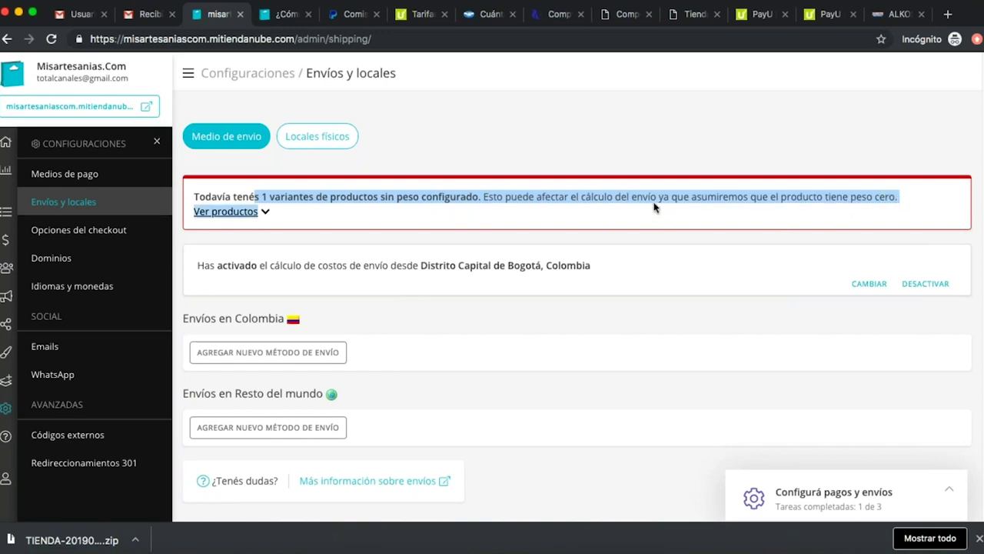
{"action": "left_click", "coordinate": [654, 199]}
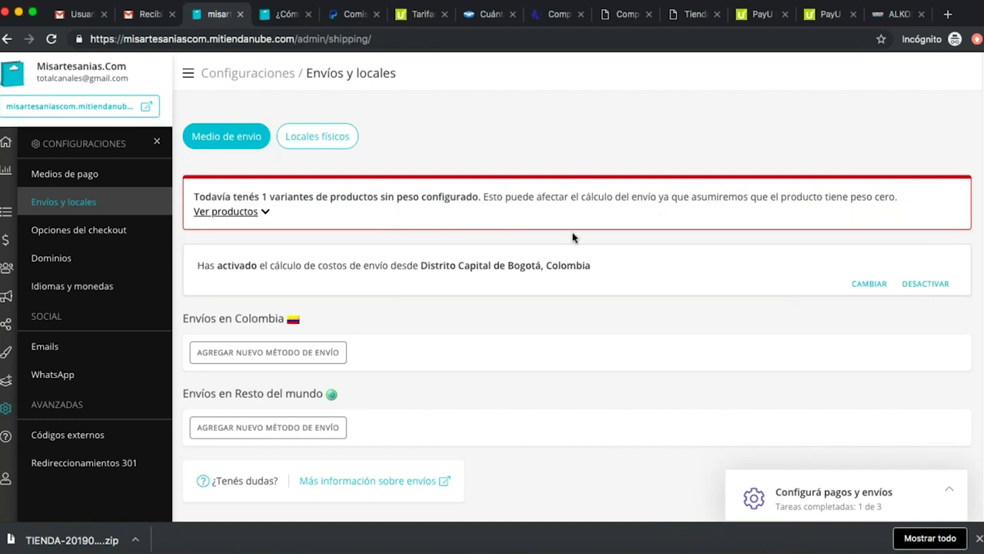
{"action": "scroll", "coordinate": [549, 317], "scroll_direction": "down", "scroll_amount": 1}
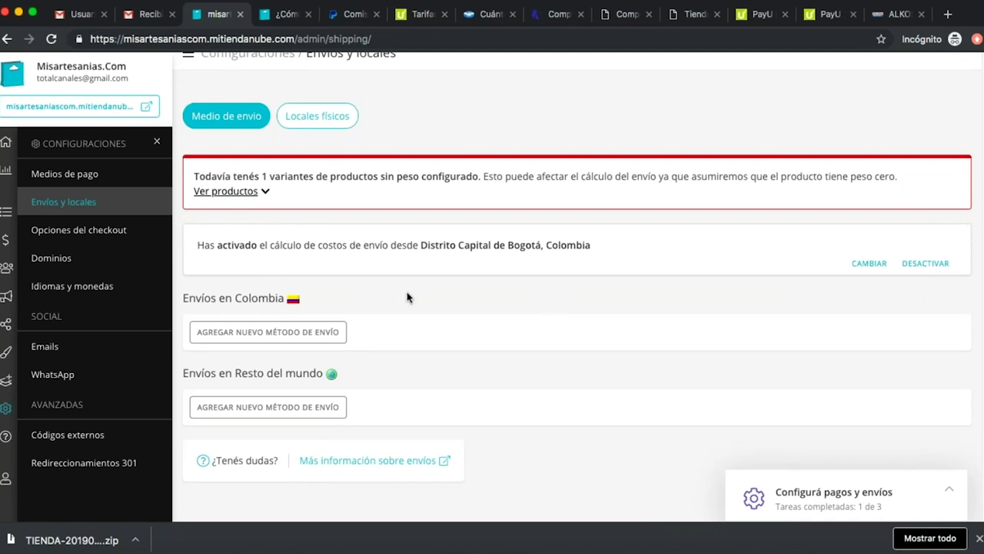
{"action": "scroll", "coordinate": [447, 302], "scroll_direction": "down", "scroll_amount": 1}
{"action": "scroll", "coordinate": [446, 302], "scroll_direction": "down", "scroll_amount": 2}
{"action": "scroll", "coordinate": [462, 303], "scroll_direction": "up", "scroll_amount": 4}
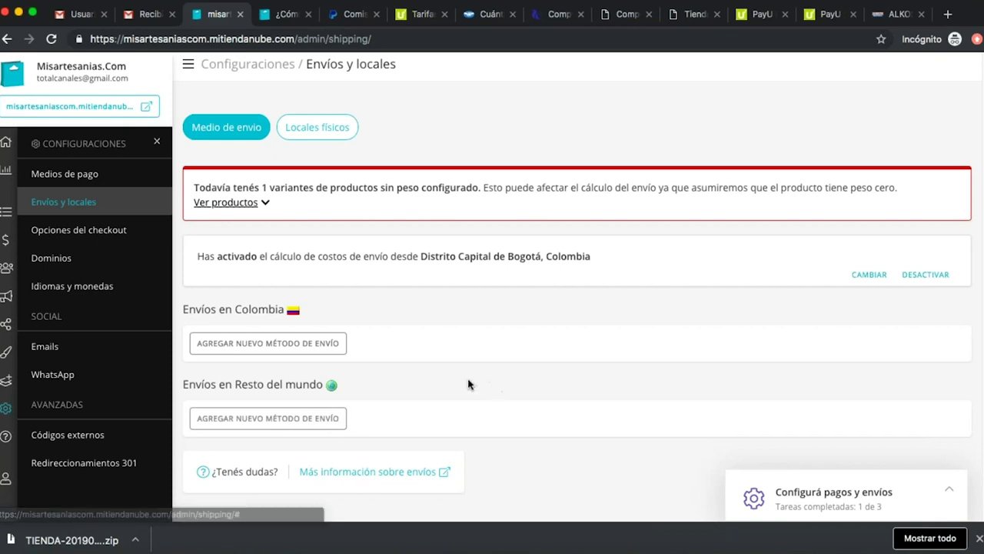
Add Servientrega as a Colombian shipping method and open the Servientrega - Tarifas.pdf link.
{"action": "left_click", "coordinate": [295, 351]}
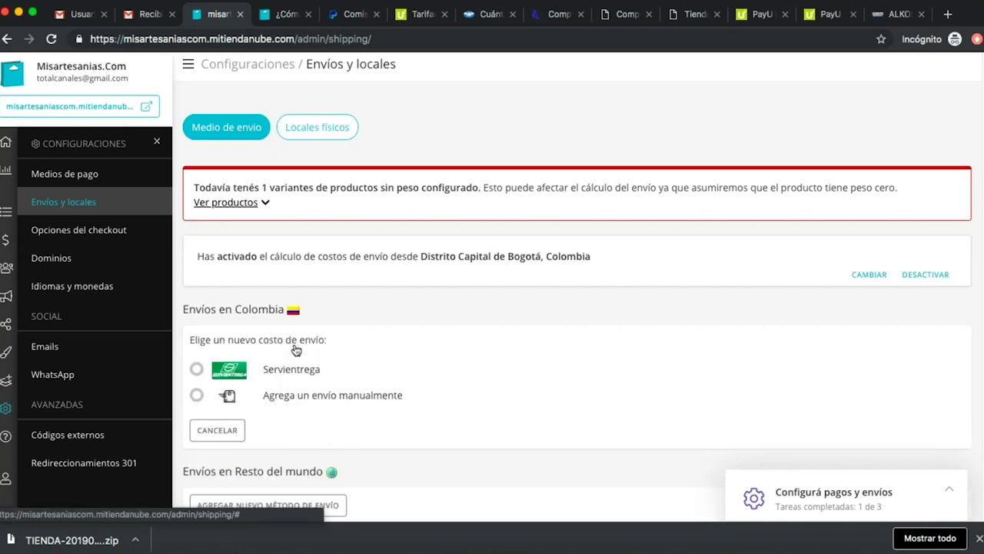
{"action": "scroll", "coordinate": [297, 350], "scroll_direction": "down", "scroll_amount": 2}
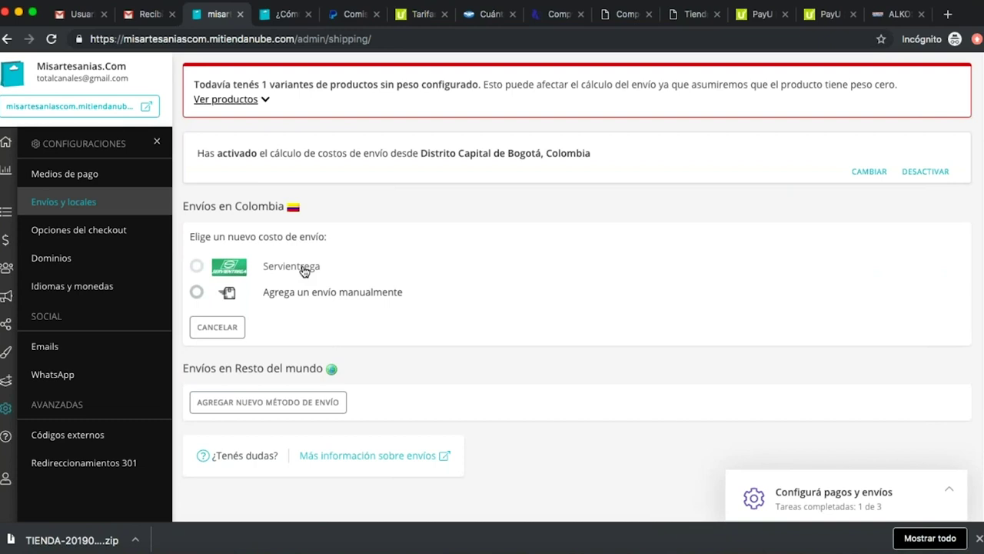
{"action": "left_click", "coordinate": [197, 265]}
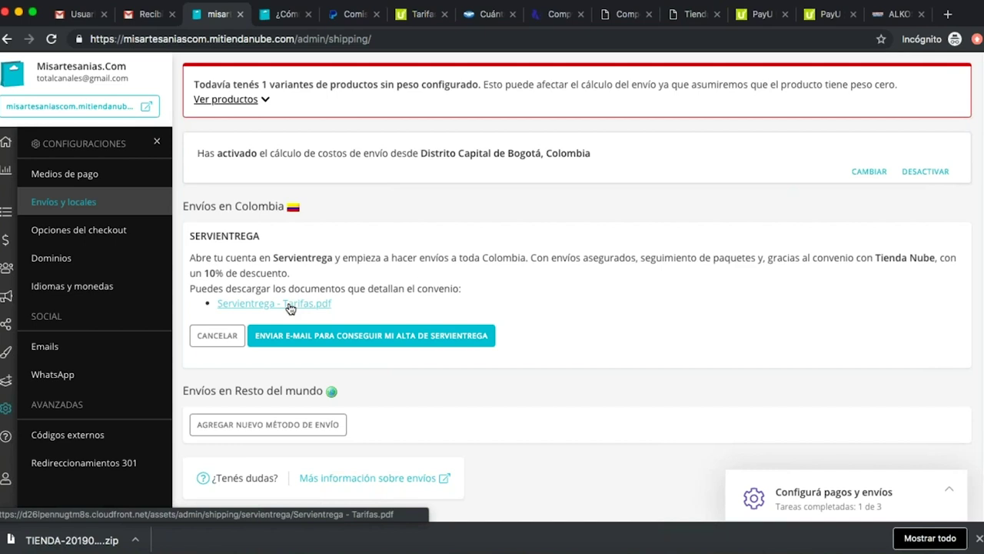
{"action": "left_click_drag", "start_coordinate": [790, 258], "coordinate": [869, 257]}
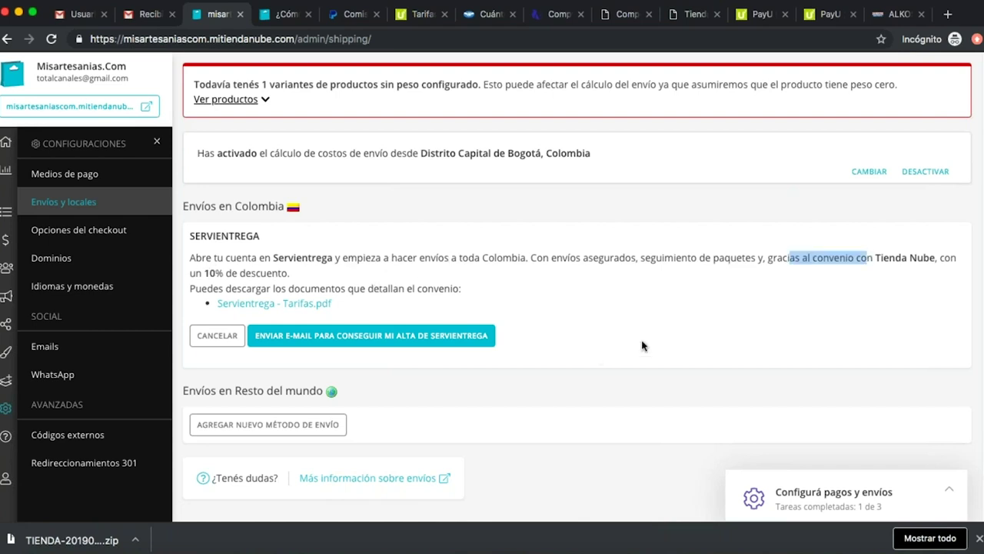
{"action": "left_click", "coordinate": [281, 305]}
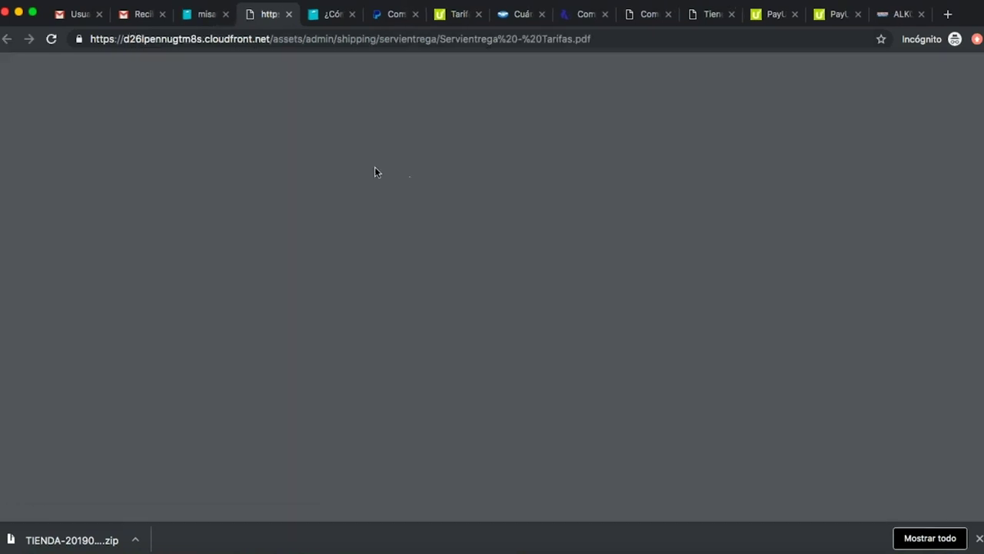
Read through the Servientrega Tarifas PDF pages, then return to the Tiendanube shipping settings tab.
{"action": "scroll", "coordinate": [390, 187], "scroll_direction": "down", "scroll_amount": 5}
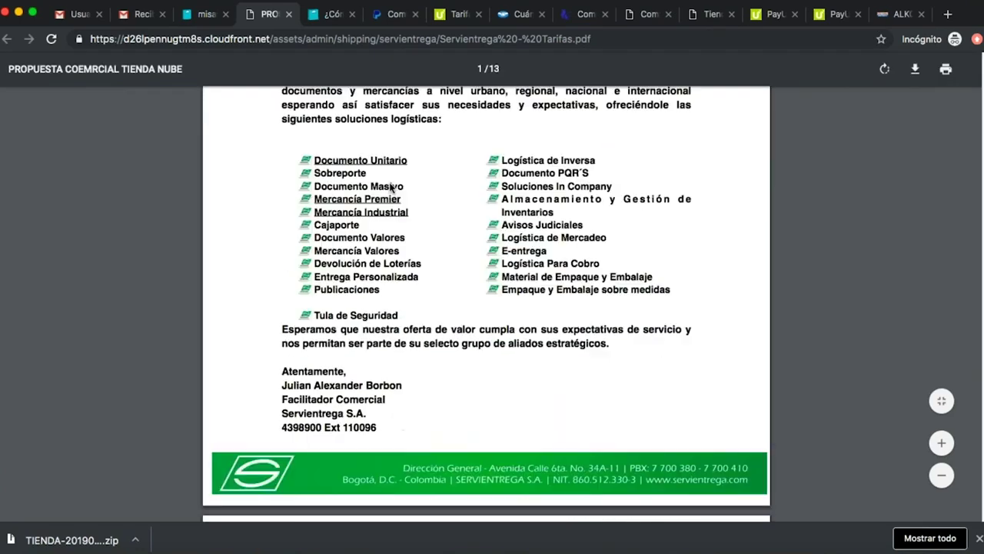
{"action": "scroll", "coordinate": [389, 183], "scroll_direction": "down", "scroll_amount": 1}
{"action": "scroll", "coordinate": [387, 176], "scroll_direction": "down", "scroll_amount": 15}
{"action": "scroll", "coordinate": [442, 215], "scroll_direction": "down", "scroll_amount": 15}
{"action": "scroll", "coordinate": [449, 217], "scroll_direction": "down", "scroll_amount": 5}
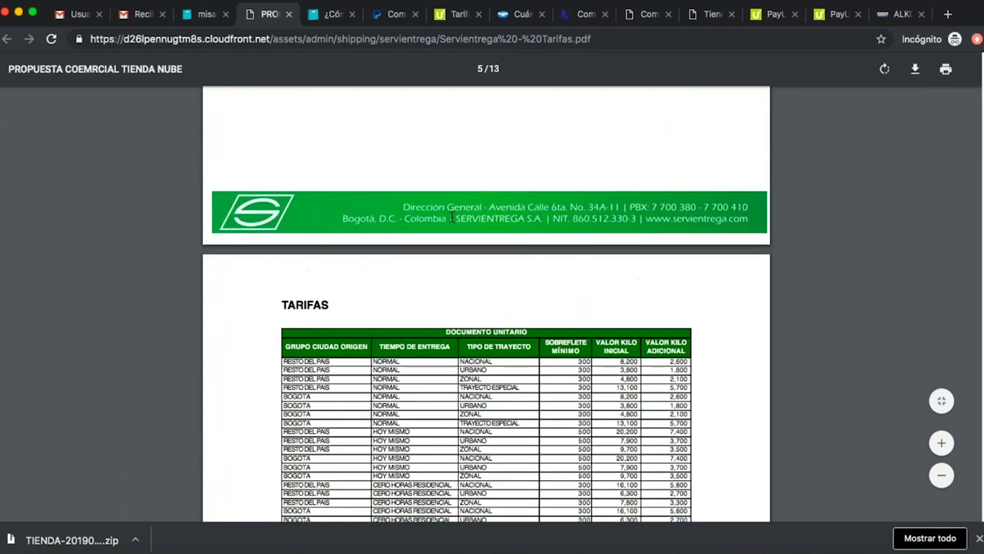
{"action": "scroll", "coordinate": [452, 218], "scroll_direction": "down", "scroll_amount": 3}
{"action": "left_click_drag", "start_coordinate": [285, 314], "coordinate": [596, 352]}
{"action": "scroll", "coordinate": [595, 352], "scroll_direction": "down", "scroll_amount": 5}
{"action": "scroll", "coordinate": [546, 253], "scroll_direction": "down", "scroll_amount": 20}
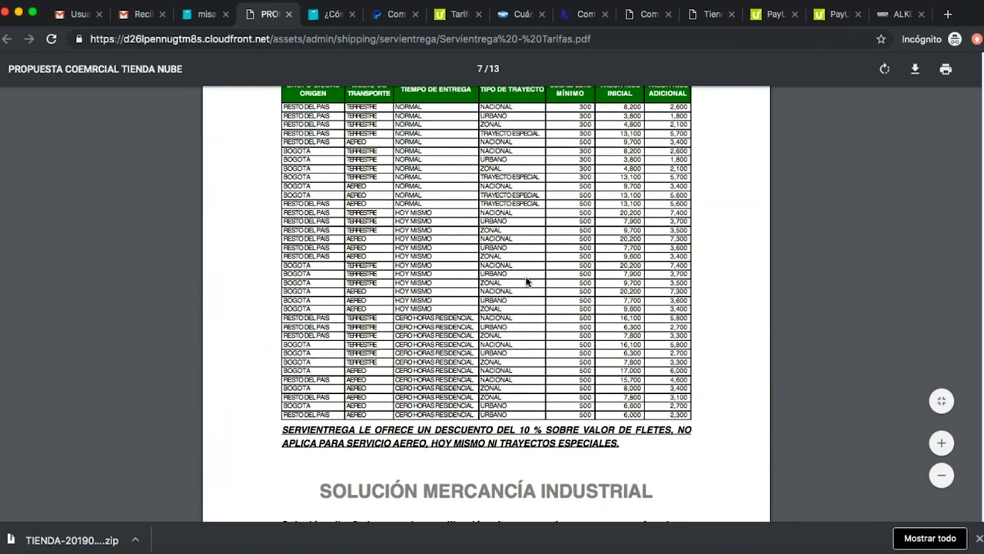
{"action": "scroll", "coordinate": [527, 282], "scroll_direction": "down", "scroll_amount": 4}
{"action": "scroll", "coordinate": [528, 283], "scroll_direction": "down", "scroll_amount": 20}
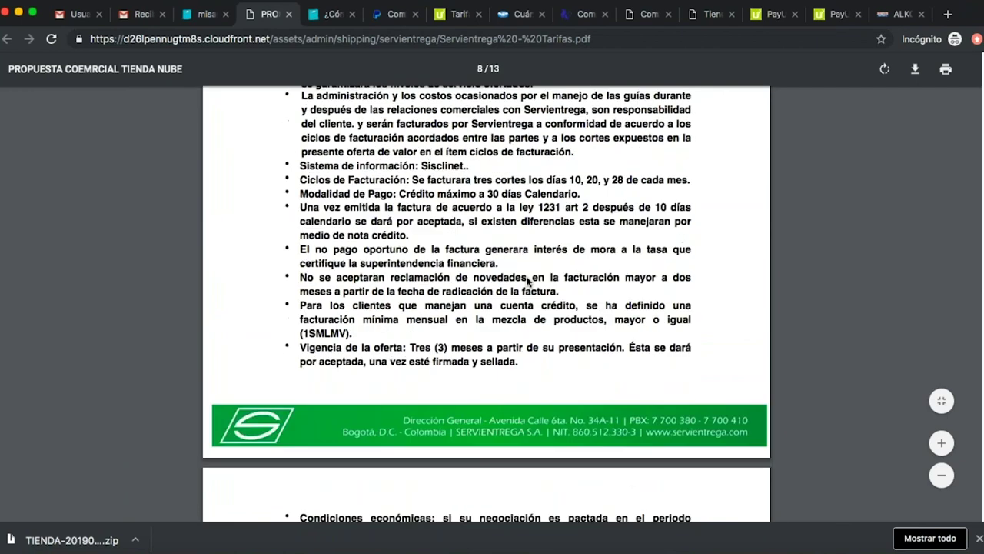
{"action": "scroll", "coordinate": [527, 282], "scroll_direction": "down", "scroll_amount": 15}
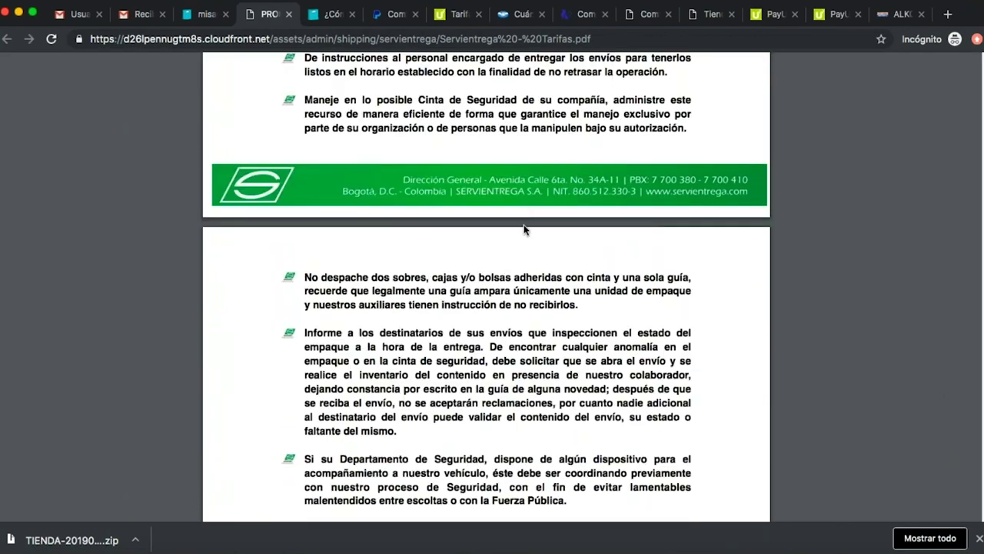
{"action": "scroll", "coordinate": [530, 238], "scroll_direction": "down", "scroll_amount": 10}
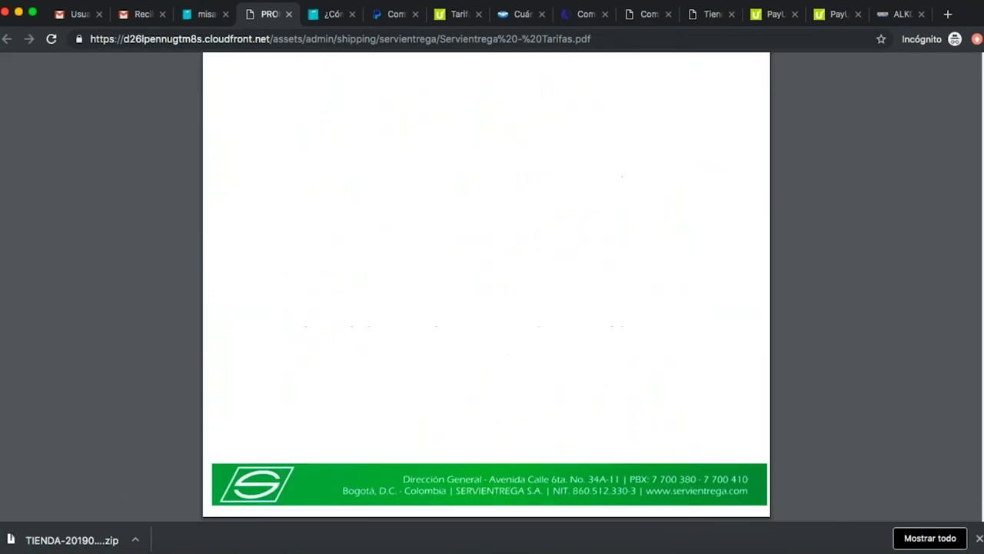
{"action": "scroll", "coordinate": [530, 238], "scroll_direction": "up", "scroll_amount": 15}
{"action": "scroll", "coordinate": [530, 262], "scroll_direction": "up", "scroll_amount": 15}
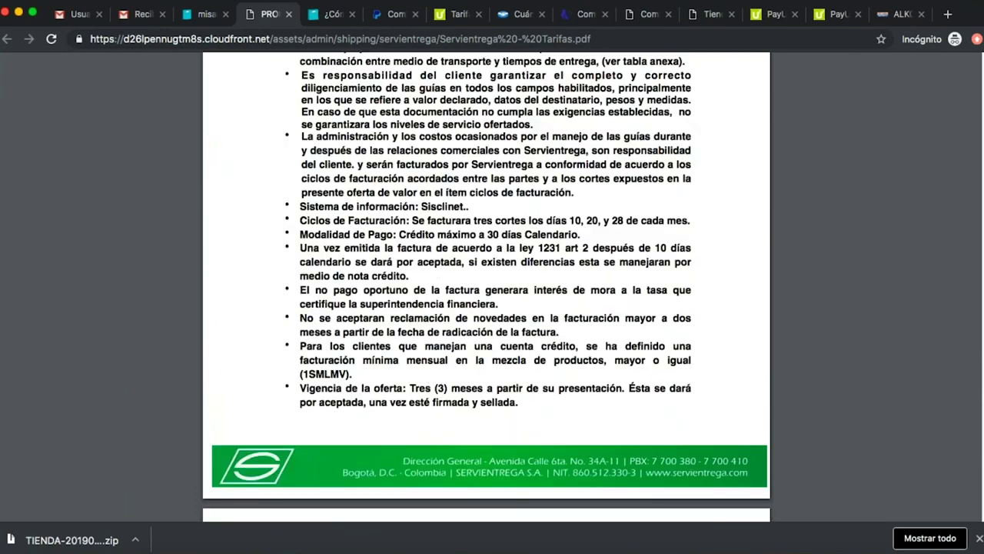
{"action": "scroll", "coordinate": [530, 263], "scroll_direction": "down", "scroll_amount": 5}
{"action": "scroll", "coordinate": [529, 262], "scroll_direction": "up", "scroll_amount": 20}
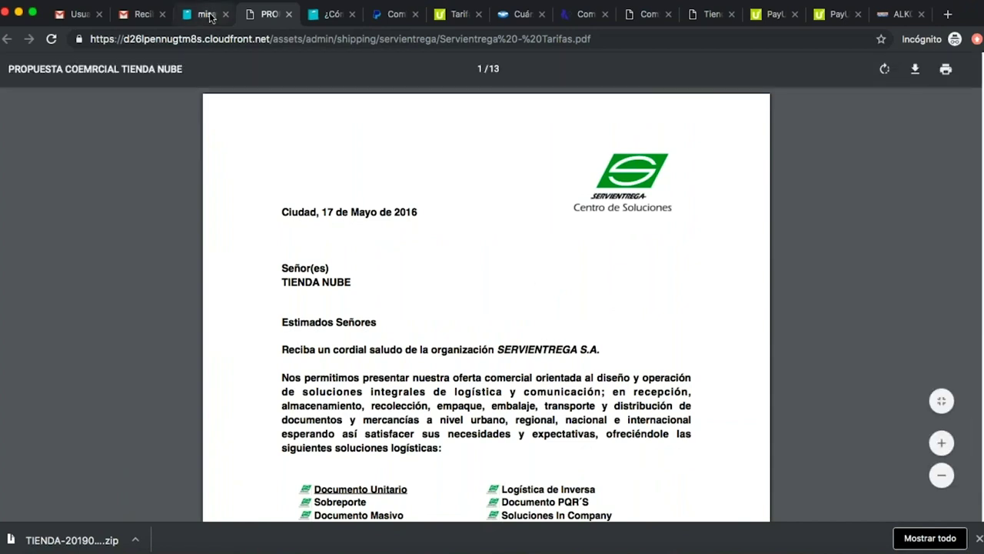
{"action": "left_click", "coordinate": [212, 15]}
{"action": "scroll", "coordinate": [604, 253], "scroll_direction": "down", "scroll_amount": 2}
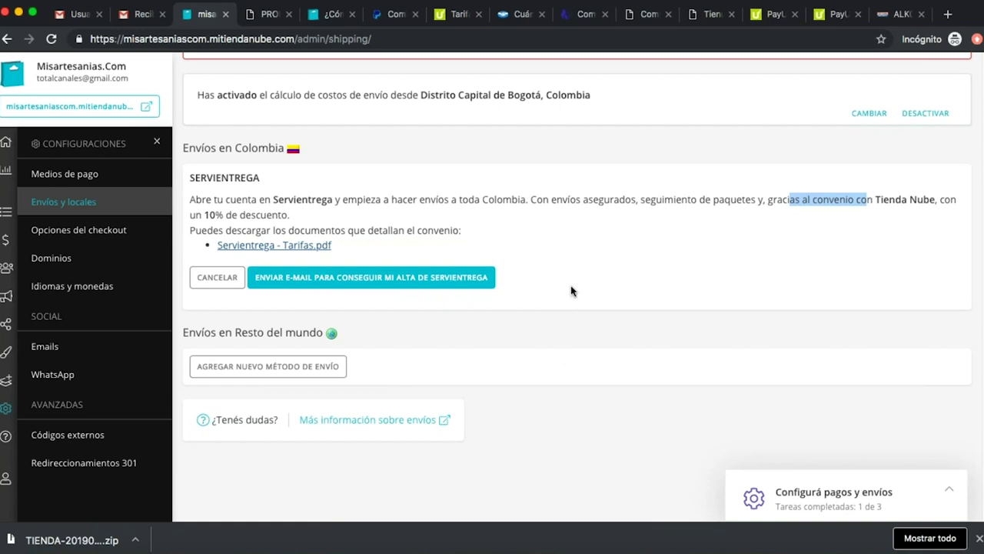
Skip Servientrega and start a manual shipping option named 'A convenir' costing 10000.
{"action": "left_click", "coordinate": [218, 279]}
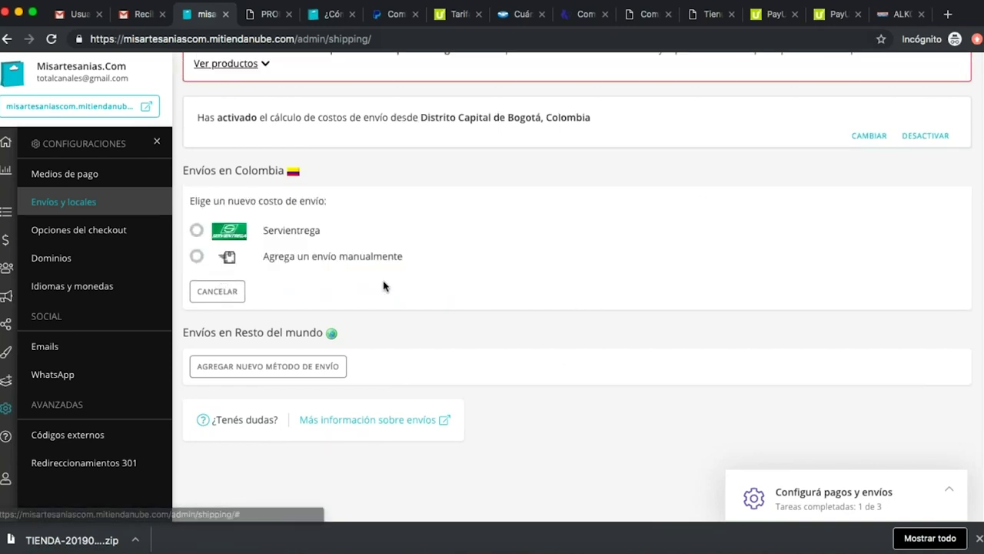
{"action": "left_click", "coordinate": [196, 256]}
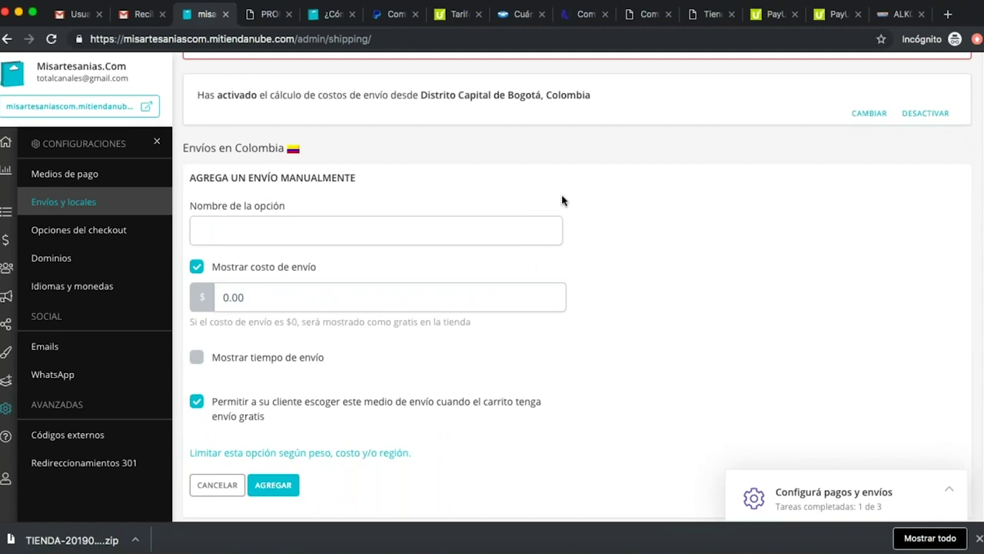
{"action": "scroll", "coordinate": [621, 211], "scroll_direction": "up", "scroll_amount": 1}
{"action": "scroll", "coordinate": [400, 251], "scroll_direction": "down", "scroll_amount": 1}
{"action": "left_click", "coordinate": [363, 262]}
{"action": "type", "text": "A convenir"}
{"action": "left_click", "coordinate": [343, 328]}
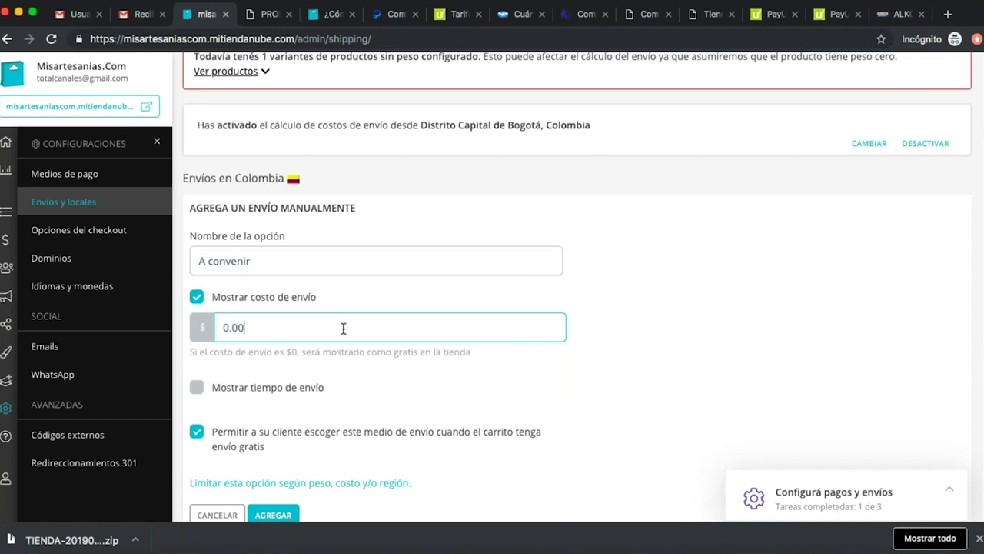
{"action": "double_click", "coordinate": [344, 329]}
{"action": "type", "text": "10000"}
Show a 5 to 15 business-day delivery time, clear the cost, and save the option.
{"action": "scroll", "coordinate": [384, 332], "scroll_direction": "down", "scroll_amount": 3}
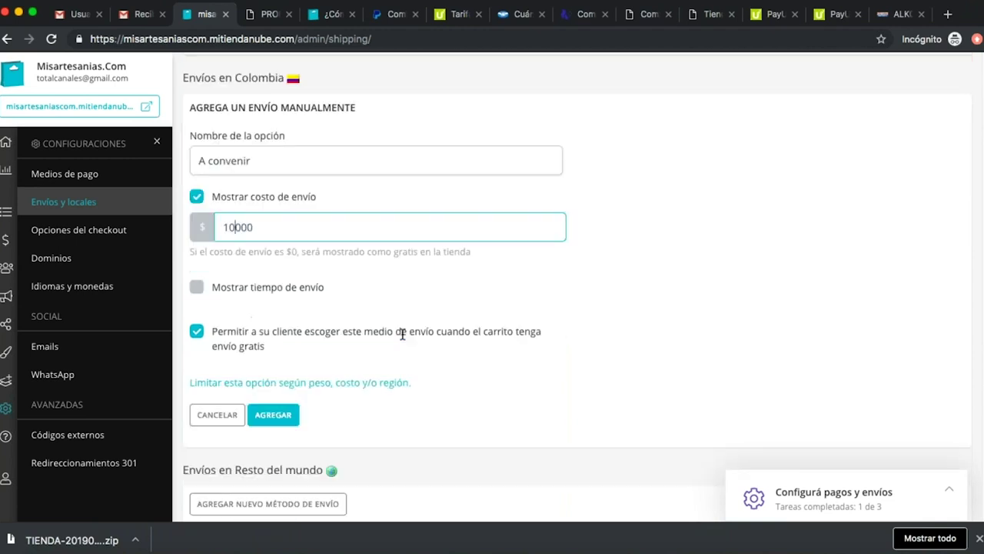
{"action": "left_click", "coordinate": [198, 290]}
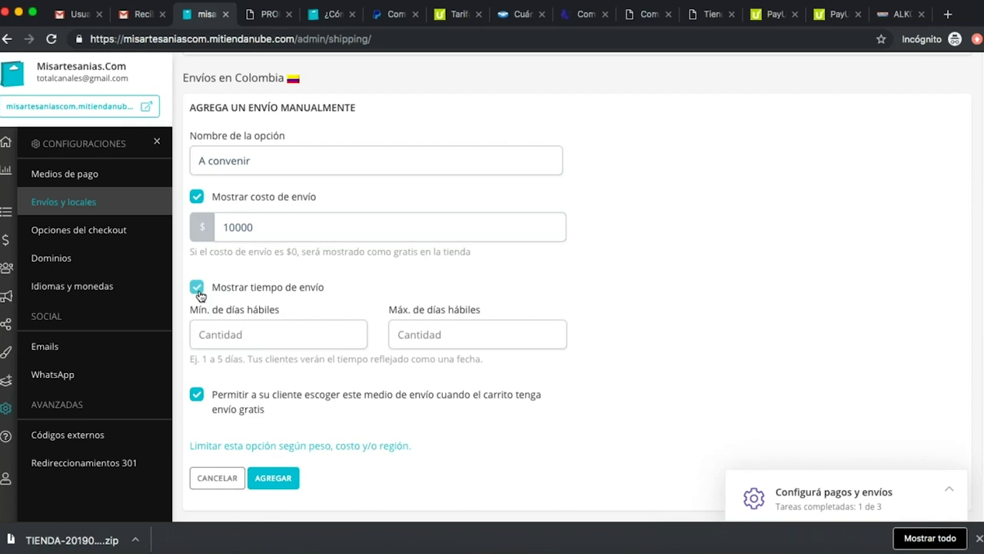
{"action": "left_click", "coordinate": [275, 339]}
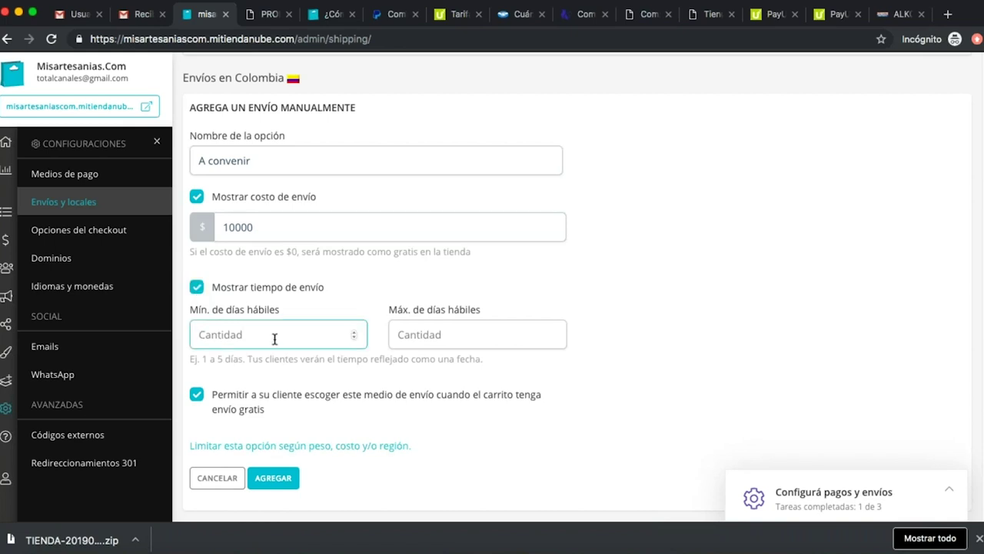
{"action": "type", "text": "5"}
{"action": "key", "text": "Tab"}
{"action": "type", "text": "15"}
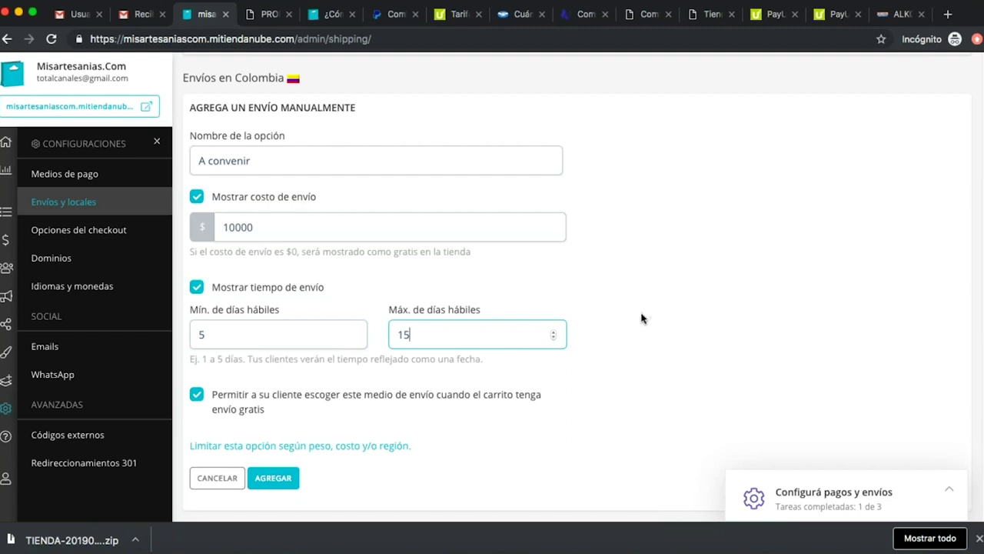
{"action": "scroll", "coordinate": [642, 319], "scroll_direction": "down", "scroll_amount": 1}
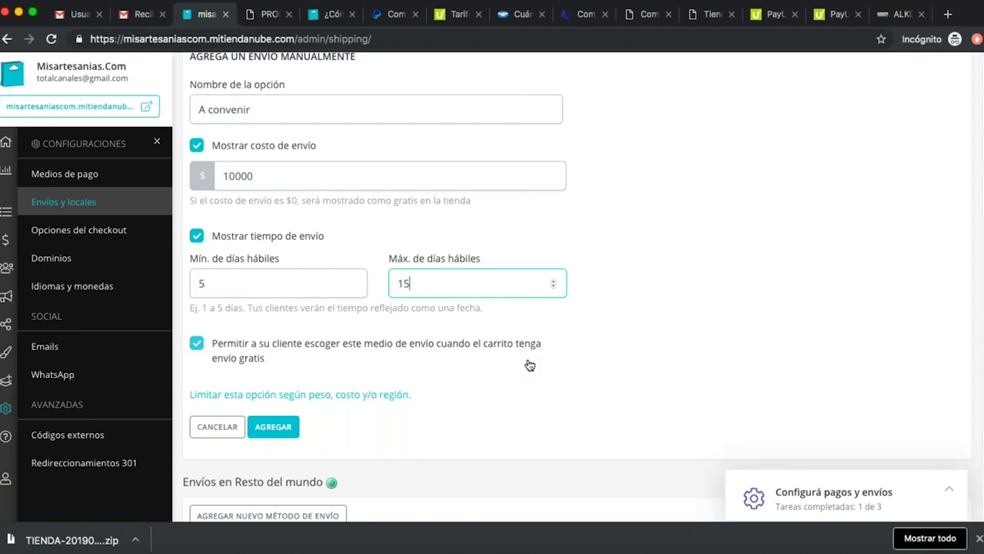
{"action": "double_click", "coordinate": [313, 175]}
{"action": "key", "text": "BackSpace"}
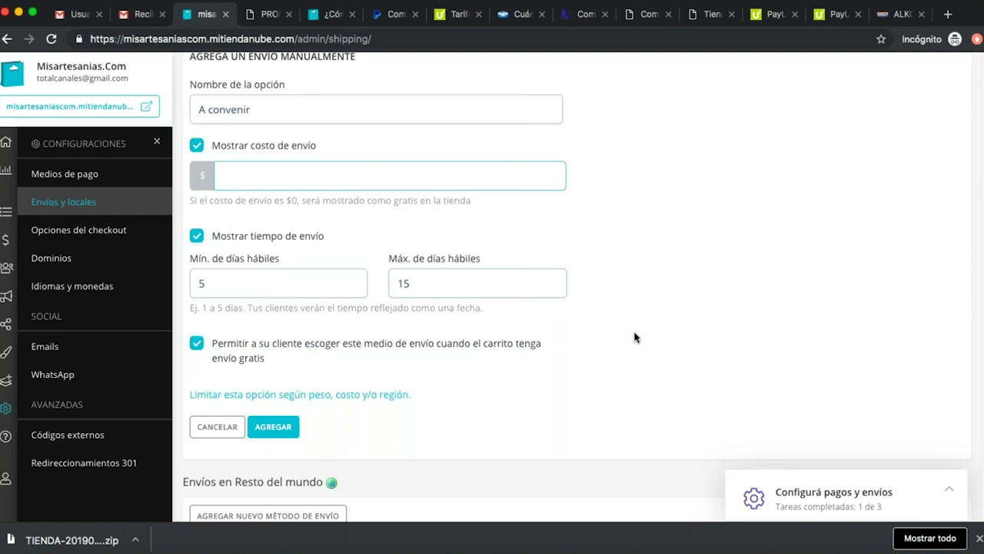
{"action": "left_click", "coordinate": [275, 433]}
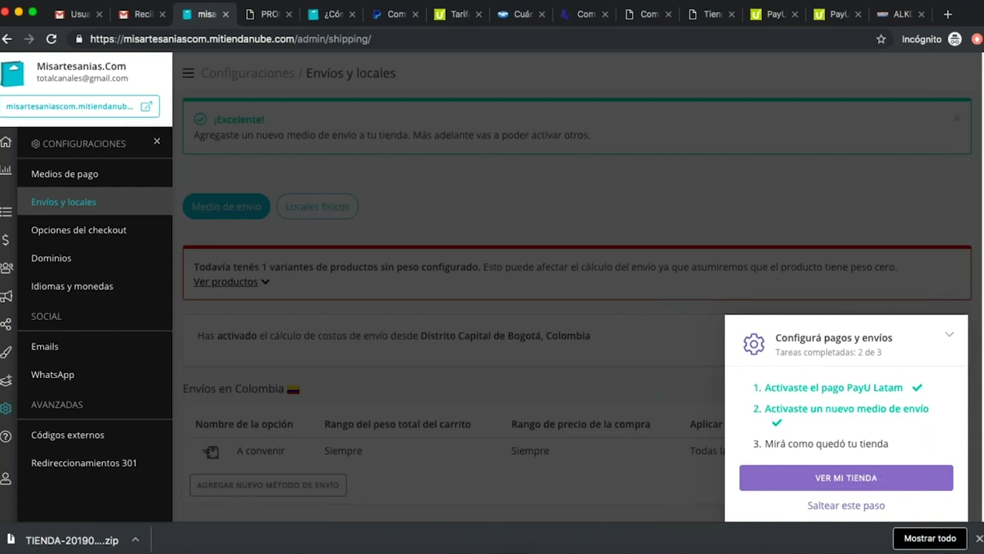
Open the live storefront with VER MI TIENDA from the setup checklist.
{"action": "left_click", "coordinate": [846, 477]}
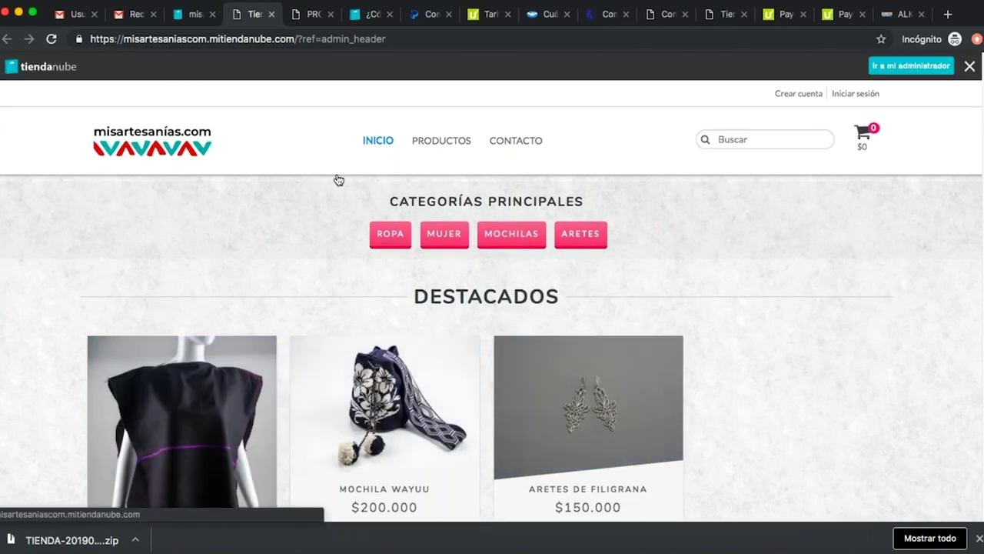
Open the Mochila Wayuu product page from the storefront home page.
{"action": "mouse_move", "coordinate": [445, 156]}
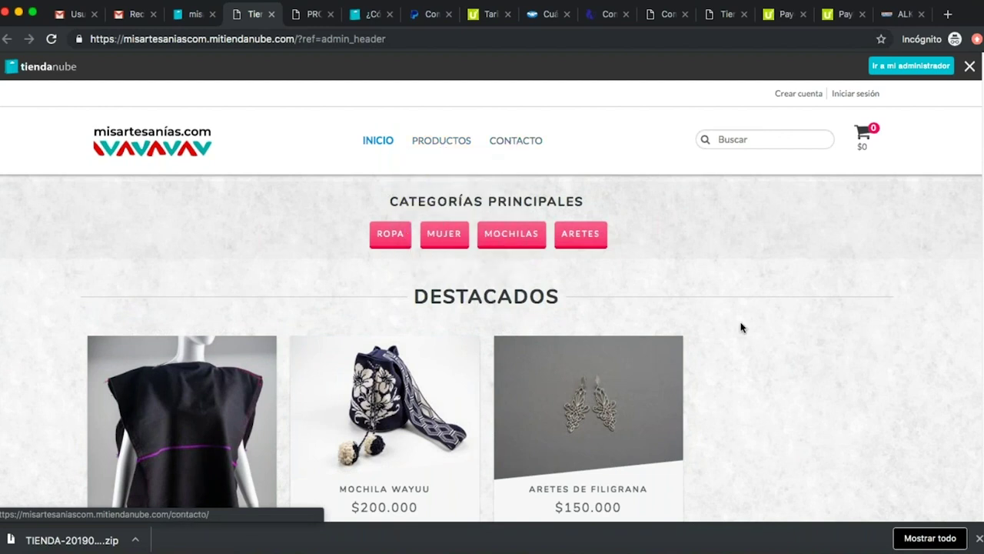
{"action": "scroll", "coordinate": [740, 325], "scroll_direction": "down", "scroll_amount": 2}
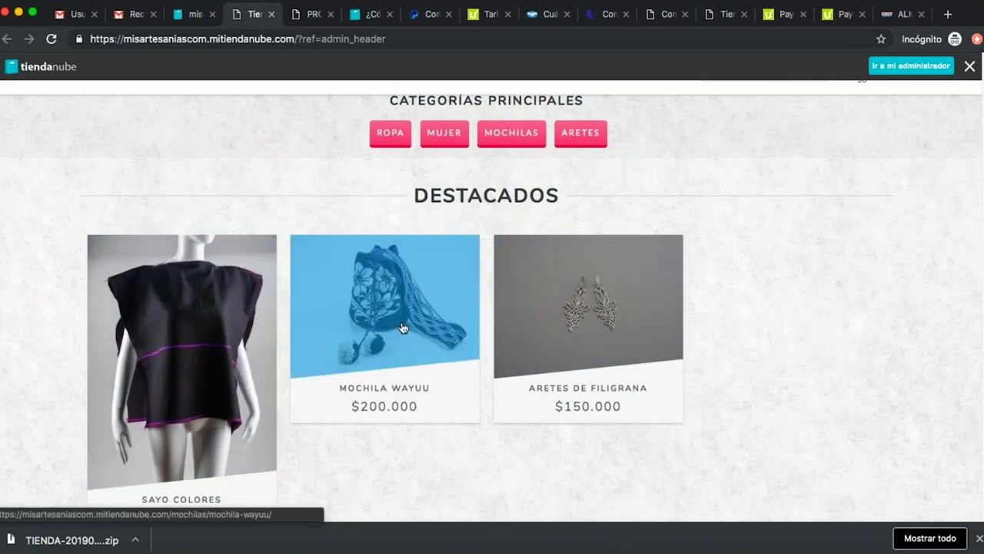
{"action": "scroll", "coordinate": [188, 315], "scroll_direction": "down", "scroll_amount": 1}
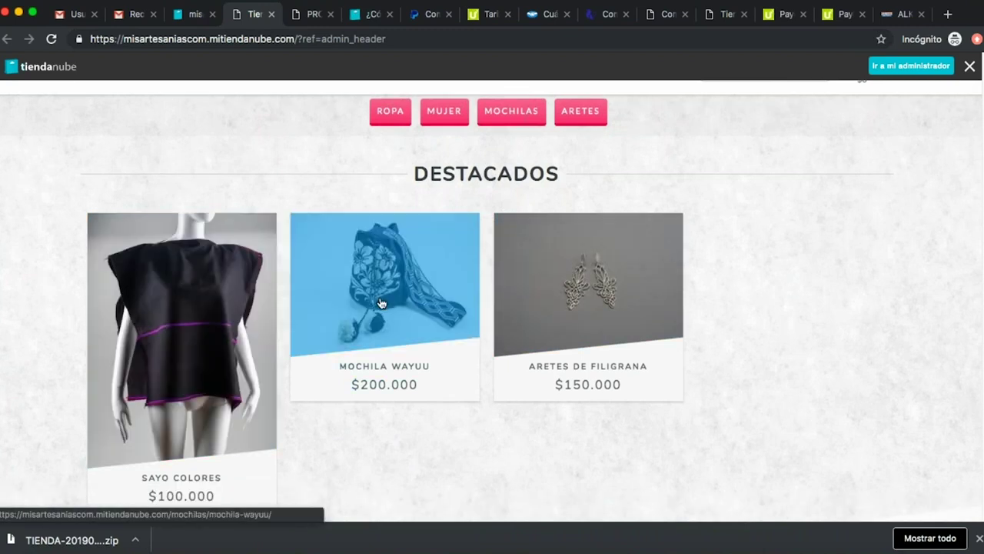
{"action": "left_click", "coordinate": [382, 303]}
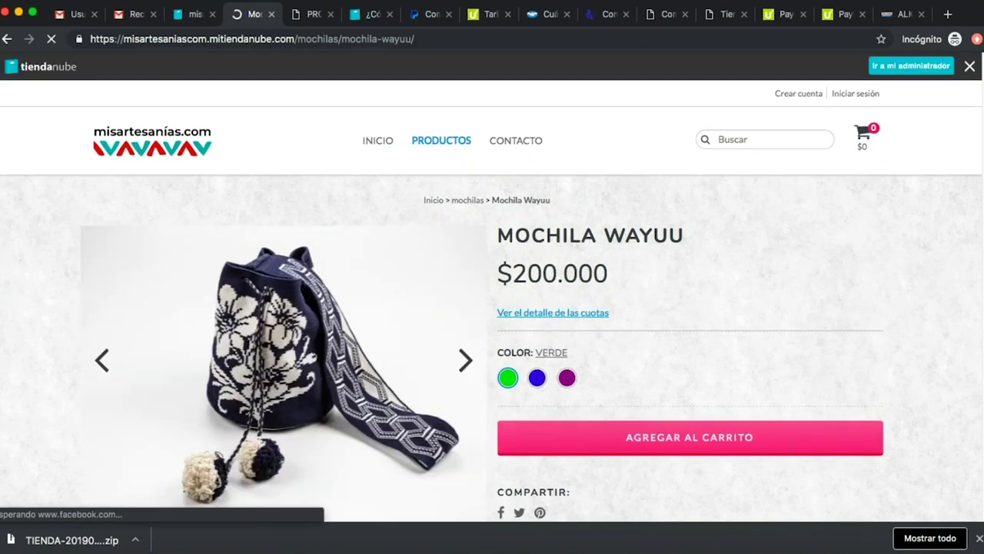
{"action": "scroll", "coordinate": [776, 261], "scroll_direction": "down", "scroll_amount": 2}
{"action": "scroll", "coordinate": [661, 407], "scroll_direction": "down", "scroll_amount": 2}
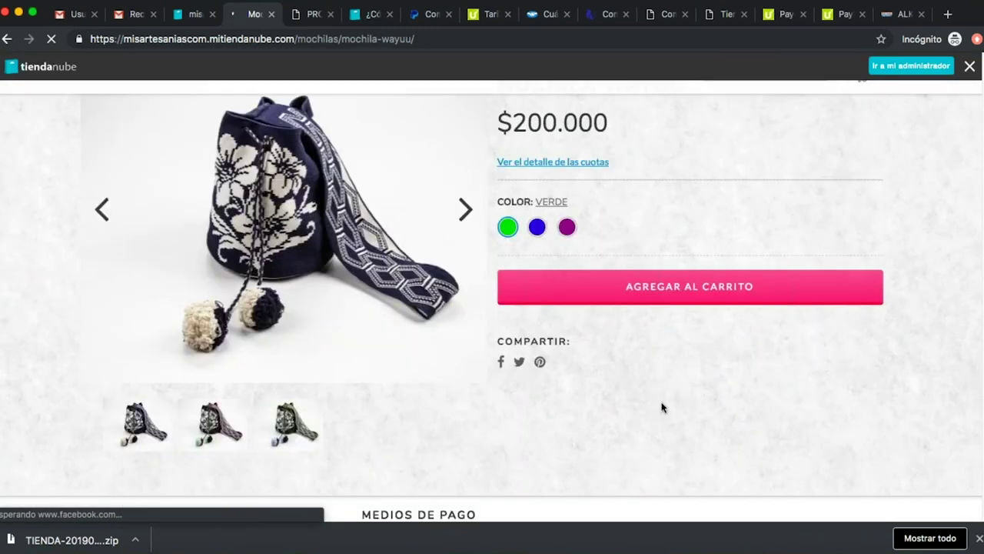
{"action": "scroll", "coordinate": [474, 397], "scroll_direction": "up", "scroll_amount": 4}
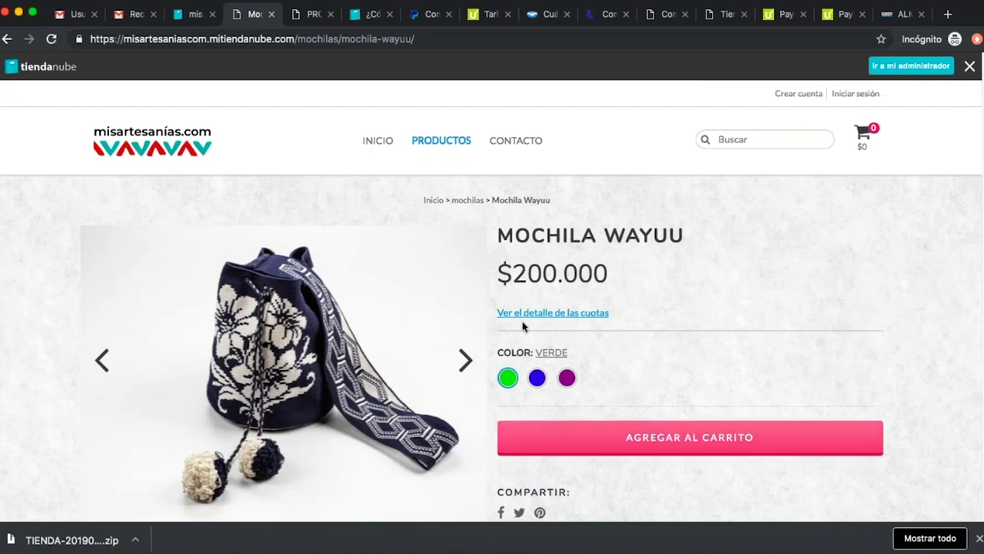
Preview the blue colour, pick purple, and add the Mochila Wayuu to the cart.
{"action": "left_click", "coordinate": [536, 380]}
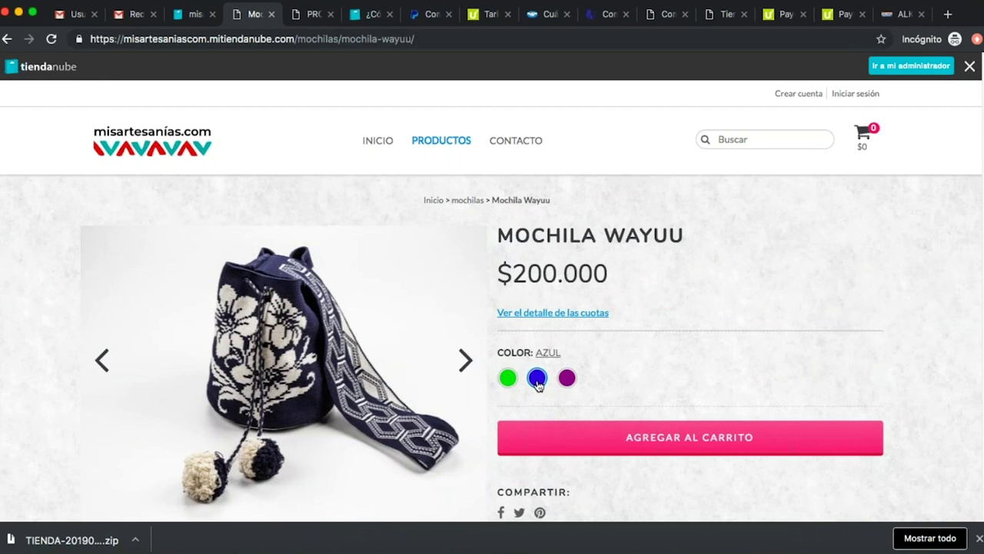
{"action": "left_click", "coordinate": [567, 379]}
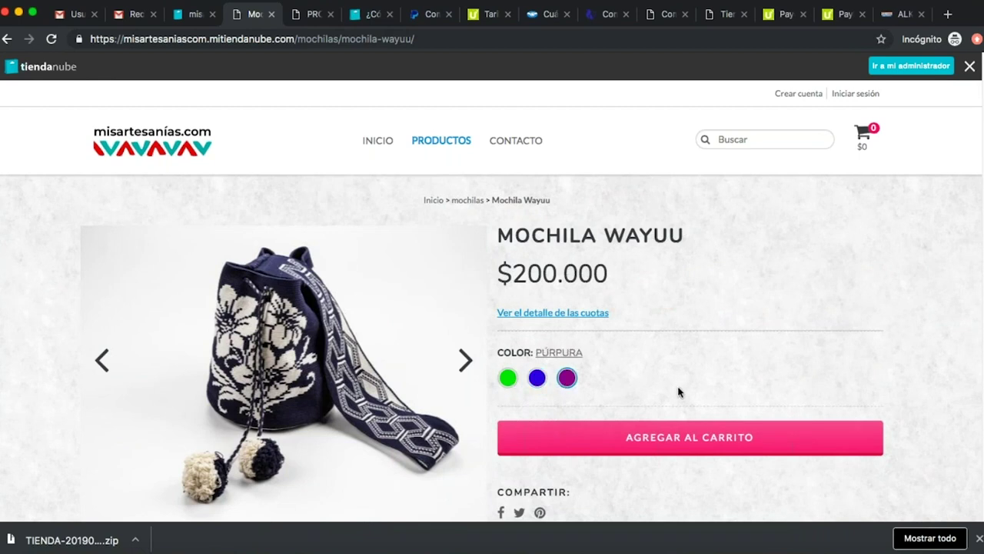
{"action": "scroll", "coordinate": [679, 387], "scroll_direction": "down", "scroll_amount": 5}
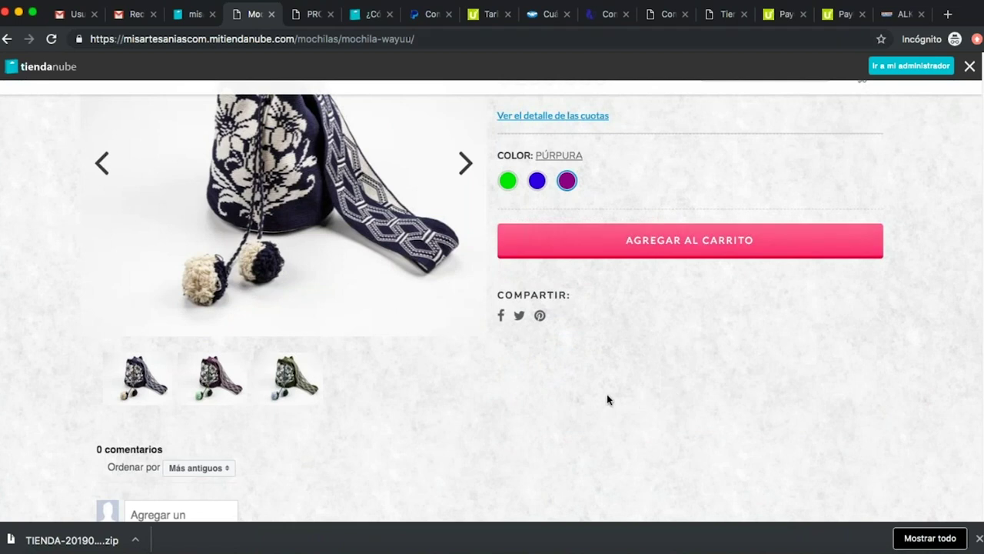
{"action": "scroll", "coordinate": [506, 396], "scroll_direction": "up", "scroll_amount": 5}
{"action": "scroll", "coordinate": [508, 381], "scroll_direction": "down", "scroll_amount": 10}
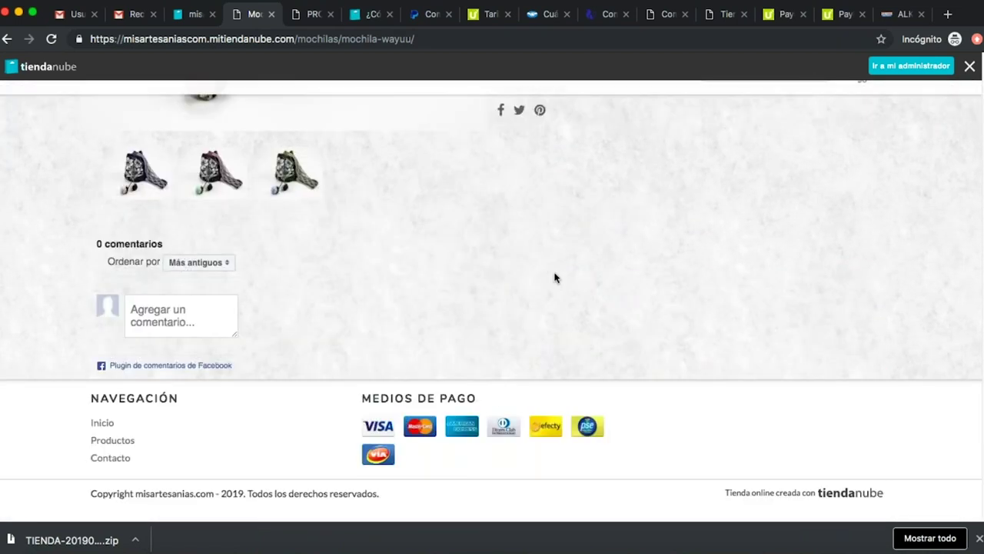
{"action": "scroll", "coordinate": [538, 279], "scroll_direction": "up", "scroll_amount": 5}
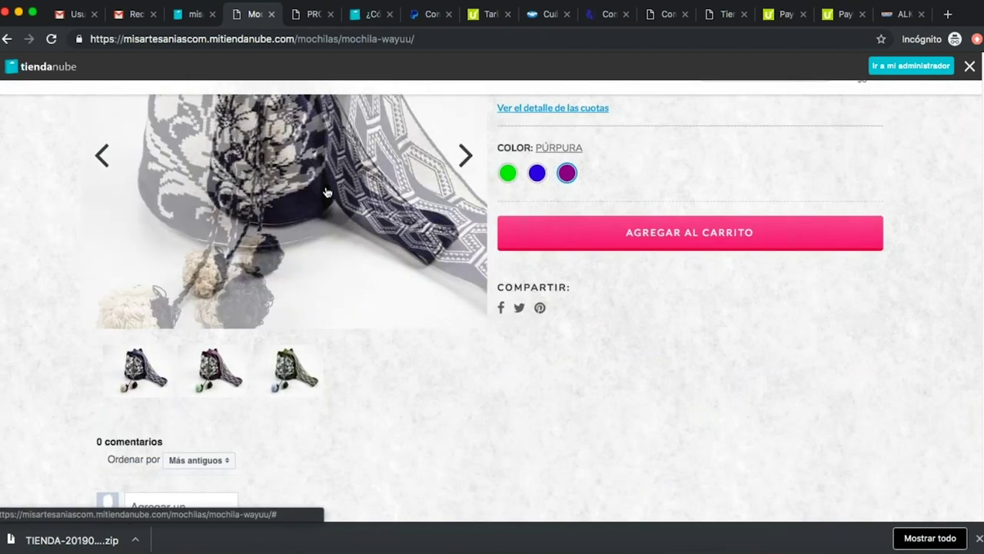
{"action": "scroll", "coordinate": [176, 389], "scroll_direction": "down", "scroll_amount": 5}
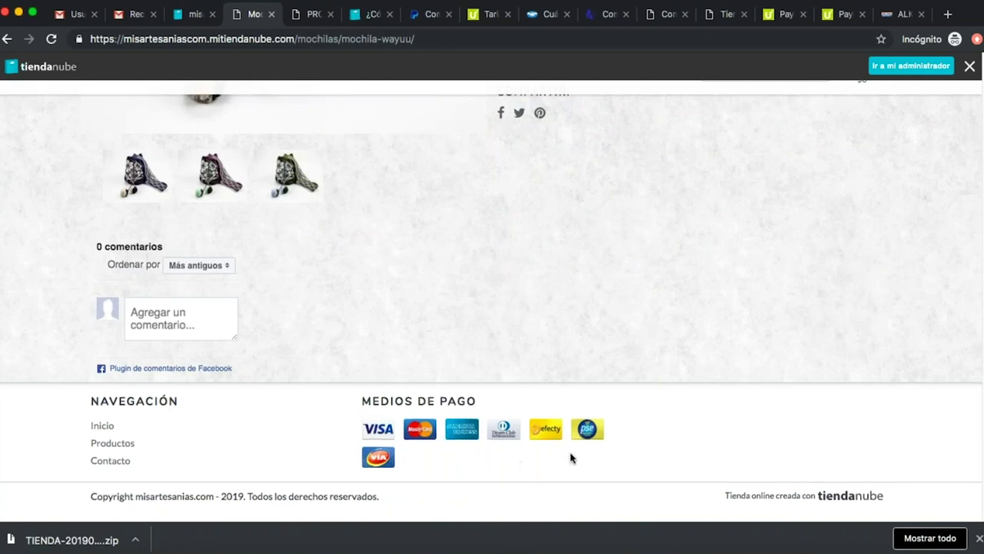
{"action": "scroll", "coordinate": [461, 430], "scroll_direction": "up", "scroll_amount": 15}
{"action": "scroll", "coordinate": [578, 415], "scroll_direction": "down", "scroll_amount": 2}
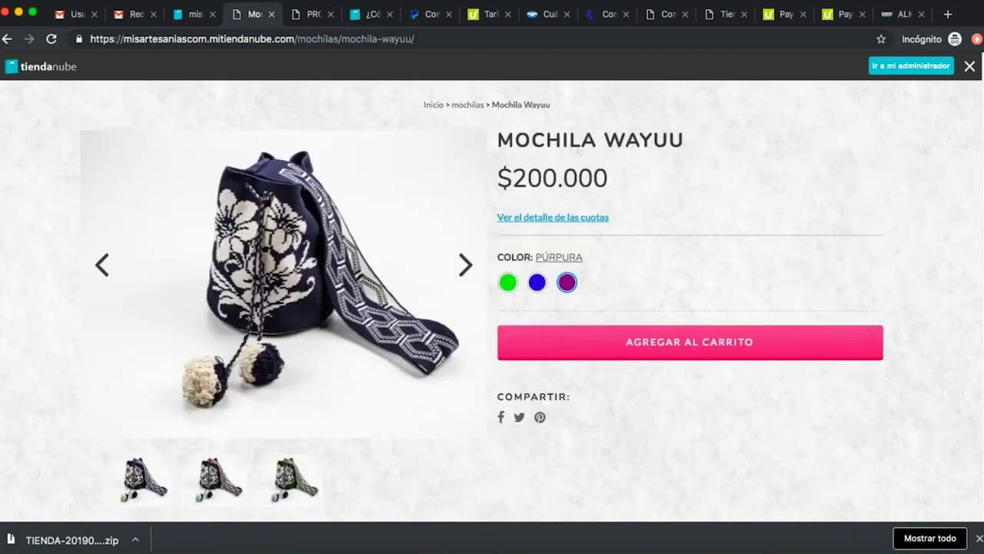
{"action": "left_click", "coordinate": [718, 352]}
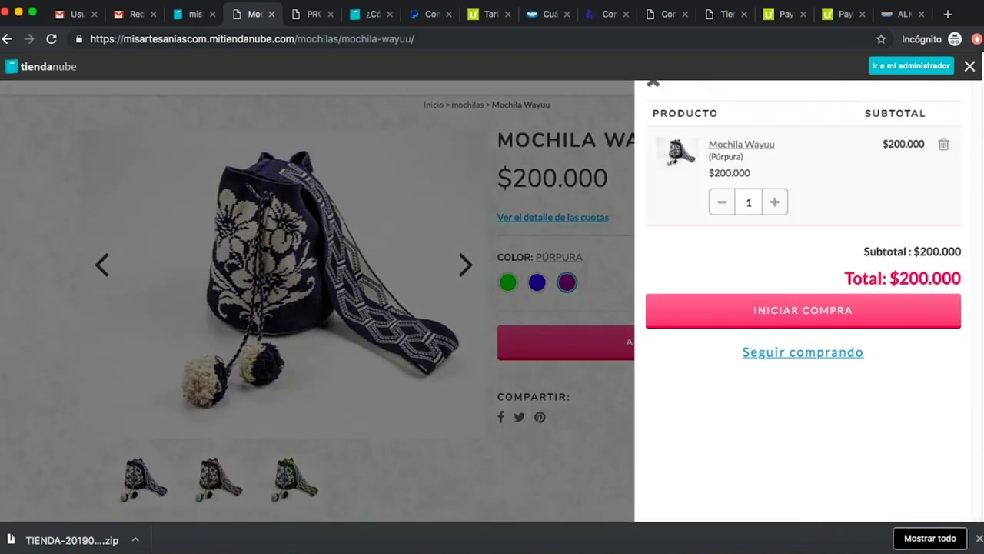
Start checkout, dismiss the translate prompt, review the checkout form, then go back to the product.
{"action": "left_click", "coordinate": [842, 326]}
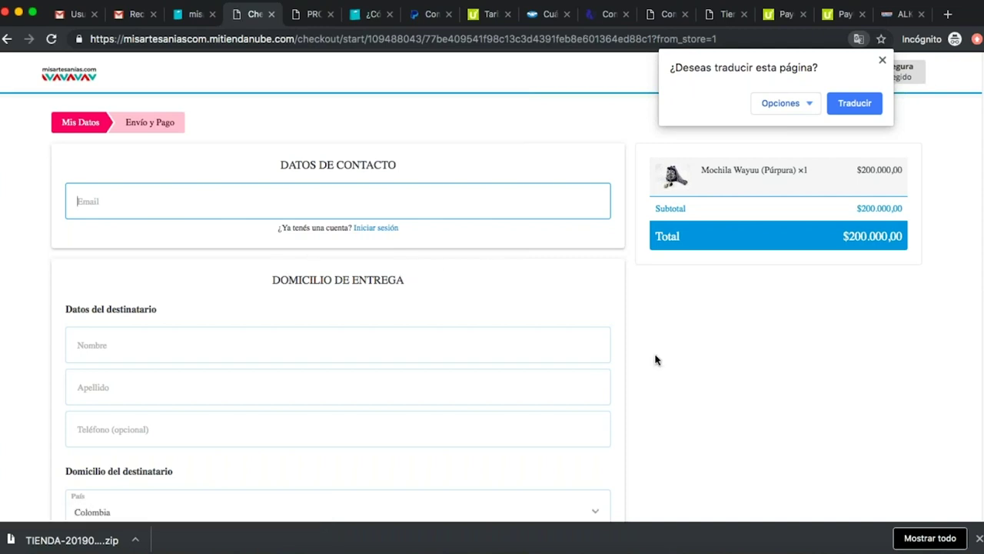
{"action": "left_click", "coordinate": [883, 63]}
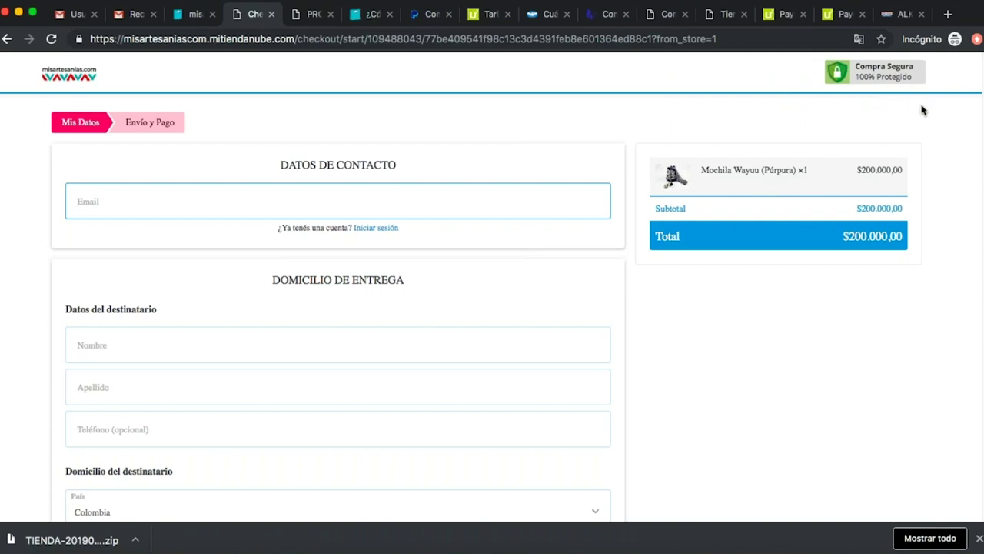
{"action": "scroll", "coordinate": [338, 334], "scroll_direction": "down", "scroll_amount": 5}
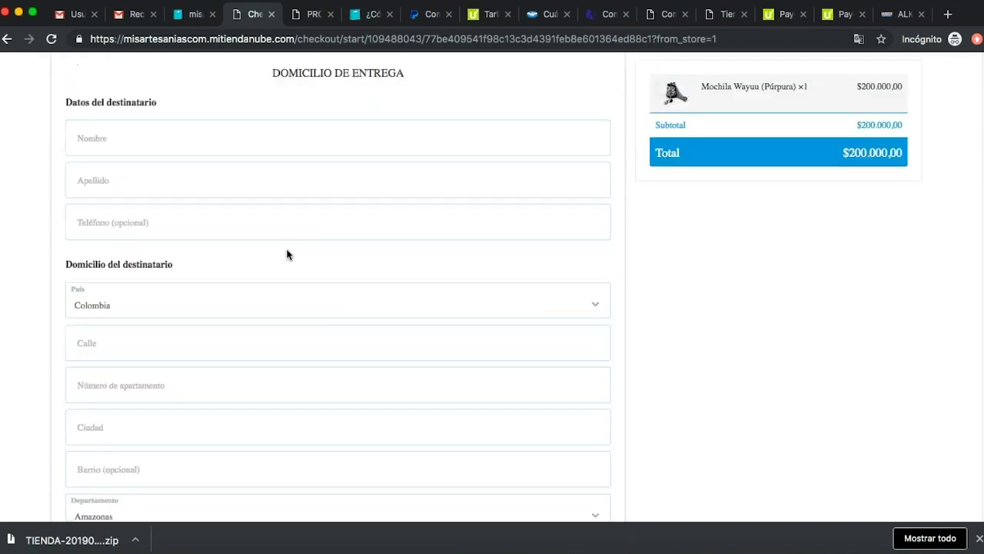
{"action": "scroll", "coordinate": [305, 265], "scroll_direction": "down", "scroll_amount": 1}
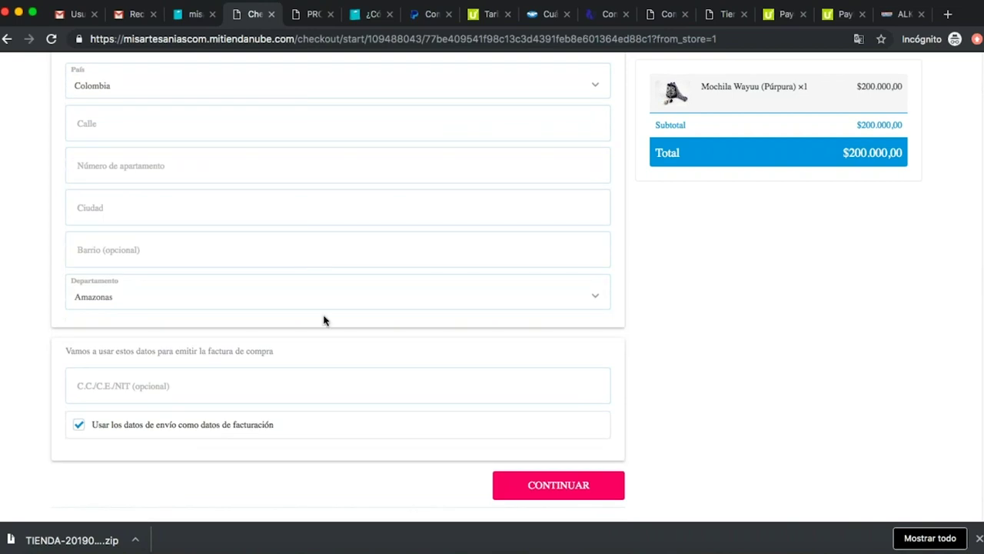
{"action": "scroll", "coordinate": [324, 320], "scroll_direction": "up", "scroll_amount": 5}
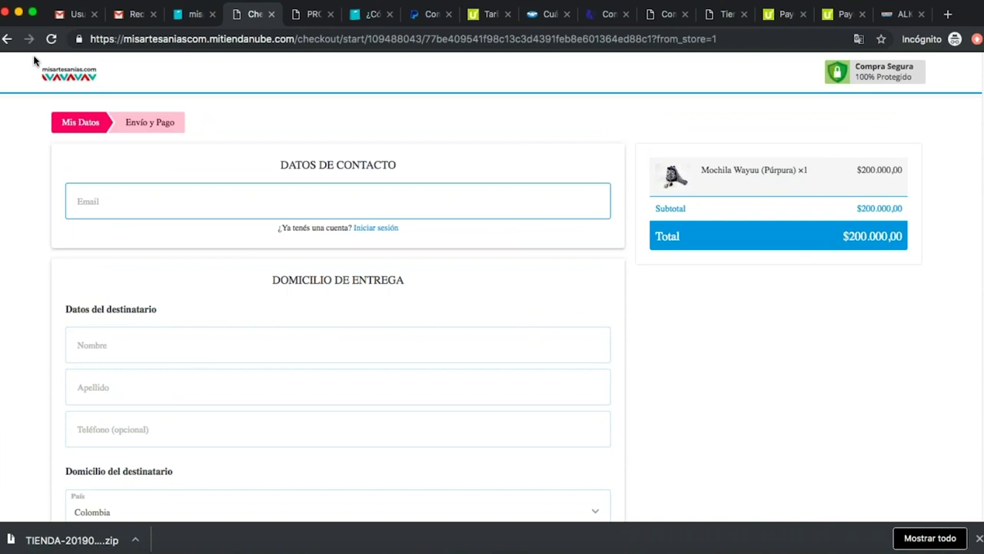
{"action": "left_click", "coordinate": [7, 41]}
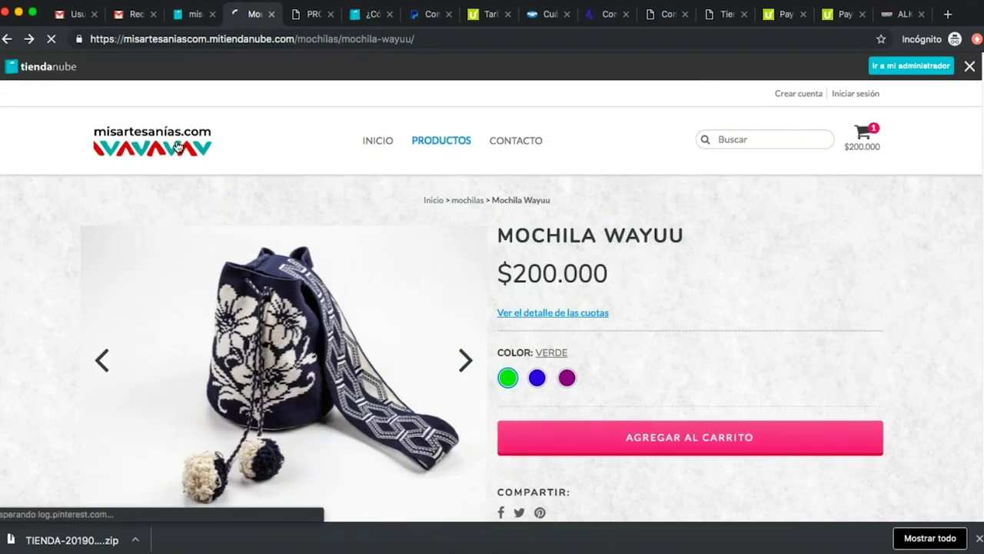
Back in the admin, close the ¡Felicitaciones! message and bring up Configuraciones.
{"action": "left_click", "coordinate": [190, 16]}
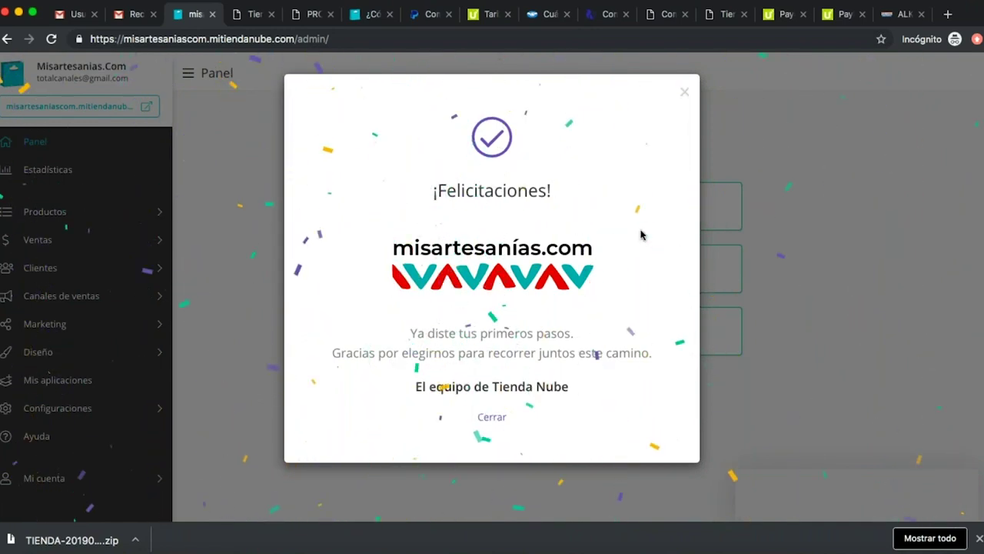
{"action": "left_click", "coordinate": [685, 93]}
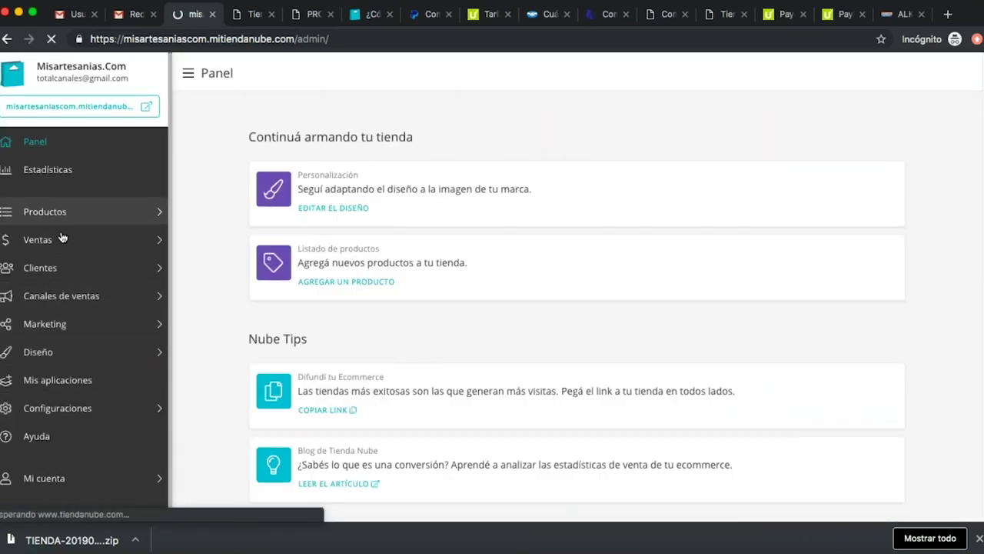
{"action": "left_click", "coordinate": [96, 414]}
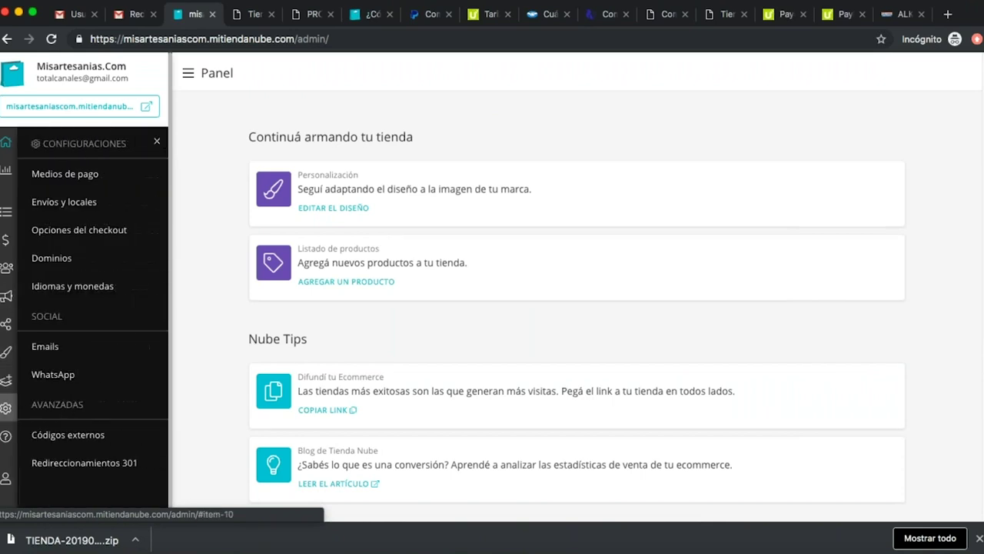
In Envíos y locales, start a manual Colombia option named 'Medellín' costing 10000.
{"action": "left_click", "coordinate": [93, 201]}
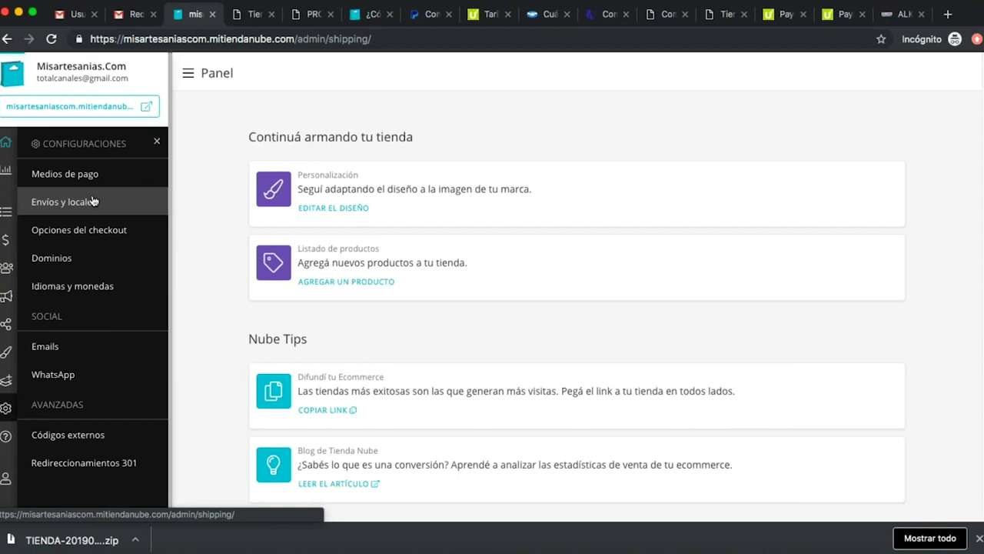
{"action": "scroll", "coordinate": [456, 425], "scroll_direction": "down", "scroll_amount": 2}
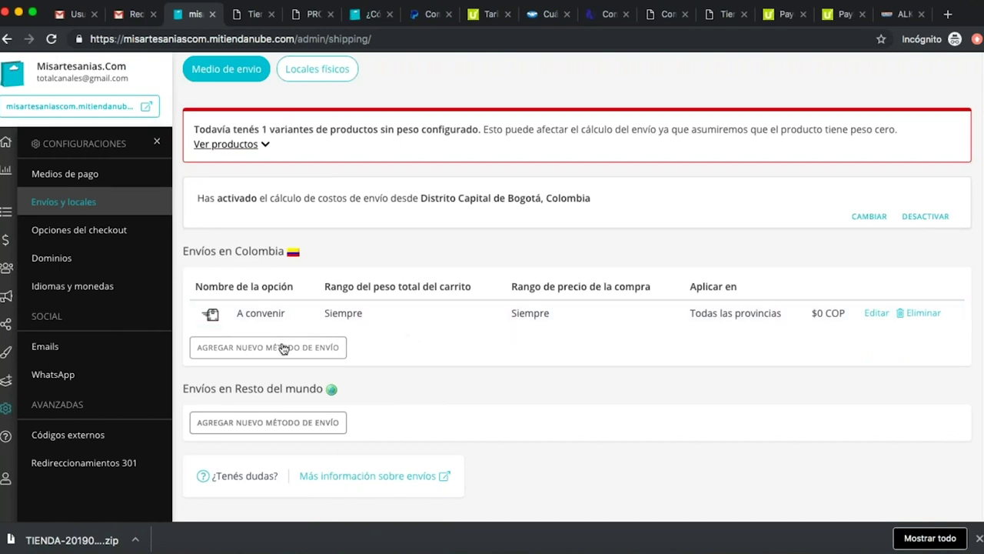
{"action": "left_click", "coordinate": [285, 349]}
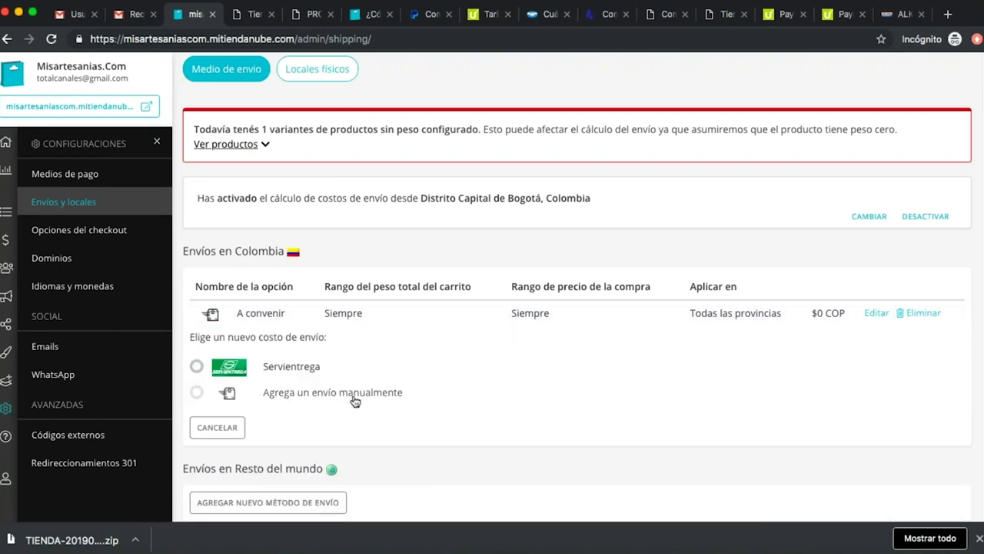
{"action": "left_click", "coordinate": [196, 392]}
{"action": "scroll", "coordinate": [549, 398], "scroll_direction": "down", "scroll_amount": 2}
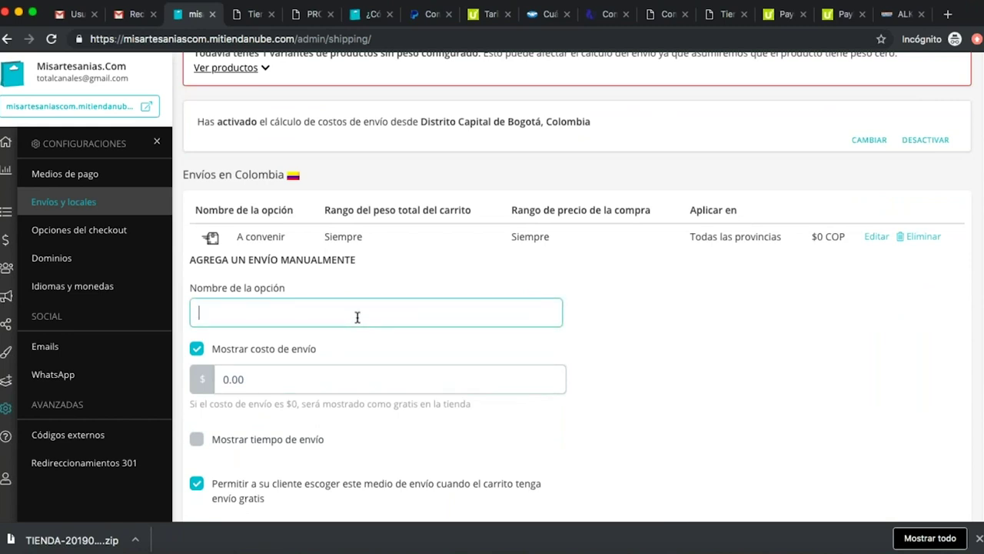
{"action": "type", "text": "Medell´"}
{"action": "type", "text": "in"}
{"action": "left_click", "coordinate": [287, 377]}
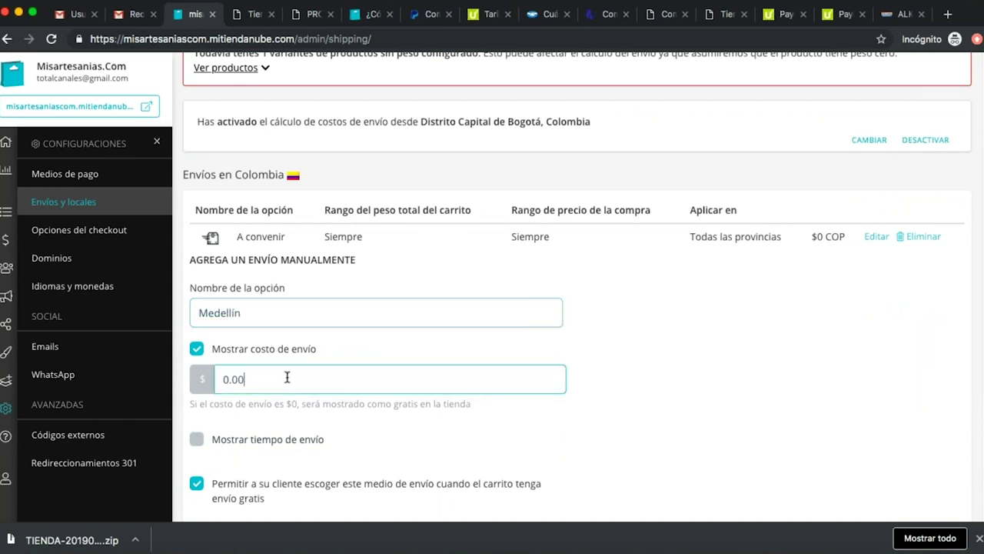
{"action": "double_click", "coordinate": [287, 376]}
{"action": "type", "text": "15"}
{"action": "key", "text": "BackSpace"}
{"action": "key", "text": "BackSpace"}
{"action": "type", "text": "10000"}
{"action": "left_click", "coordinate": [622, 411]}
Show a 5 to 20 business-day delivery time and save the Medellín option.
{"action": "scroll", "coordinate": [623, 412], "scroll_direction": "down", "scroll_amount": 2}
{"action": "left_click", "coordinate": [212, 348]}
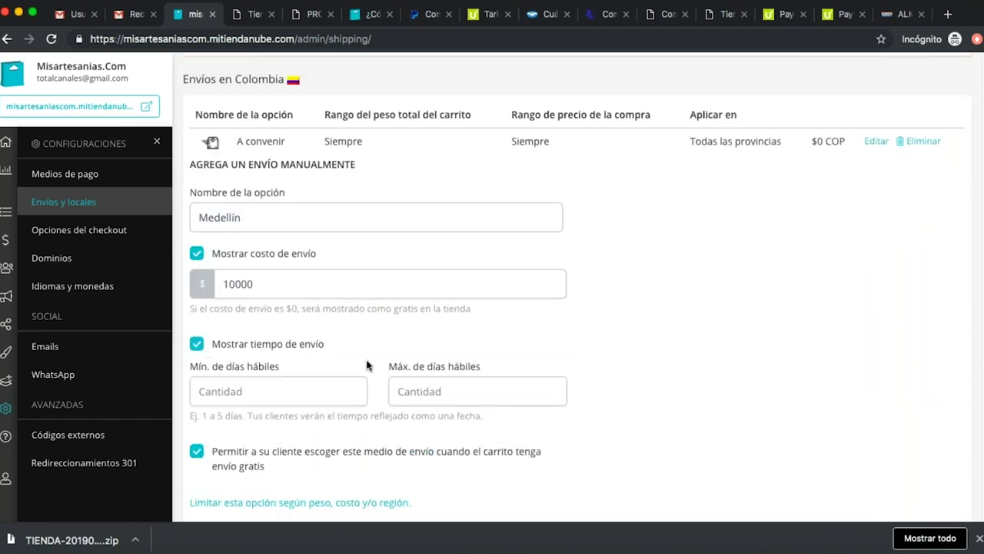
{"action": "left_click", "coordinate": [280, 387]}
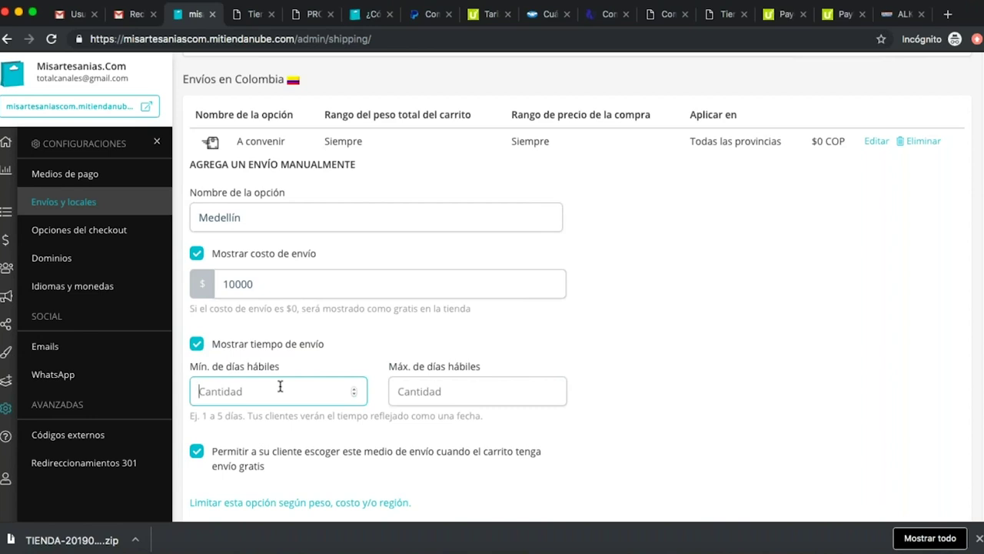
{"action": "type", "text": "5"}
{"action": "key", "text": "Tab"}
{"action": "type", "text": "20"}
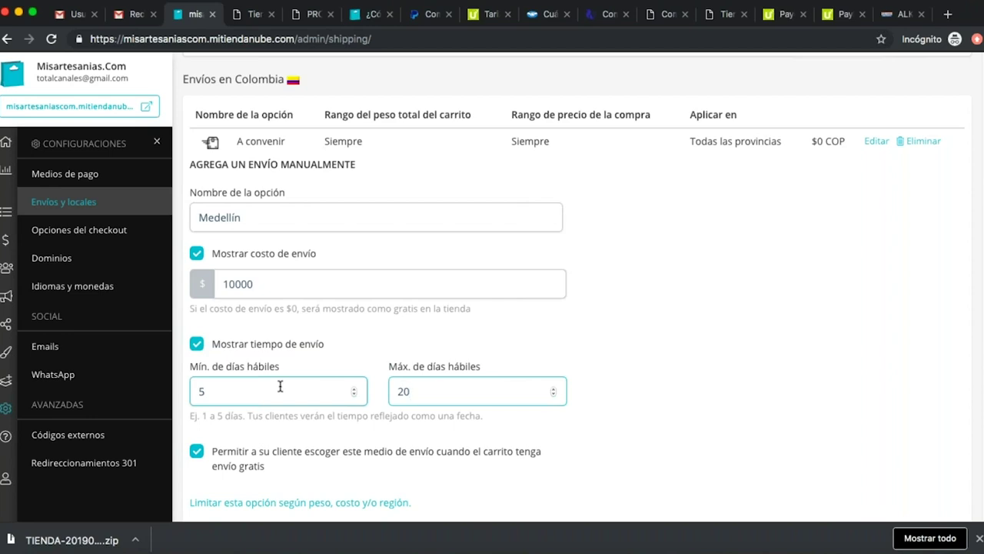
{"action": "scroll", "coordinate": [280, 386], "scroll_direction": "down", "scroll_amount": 5}
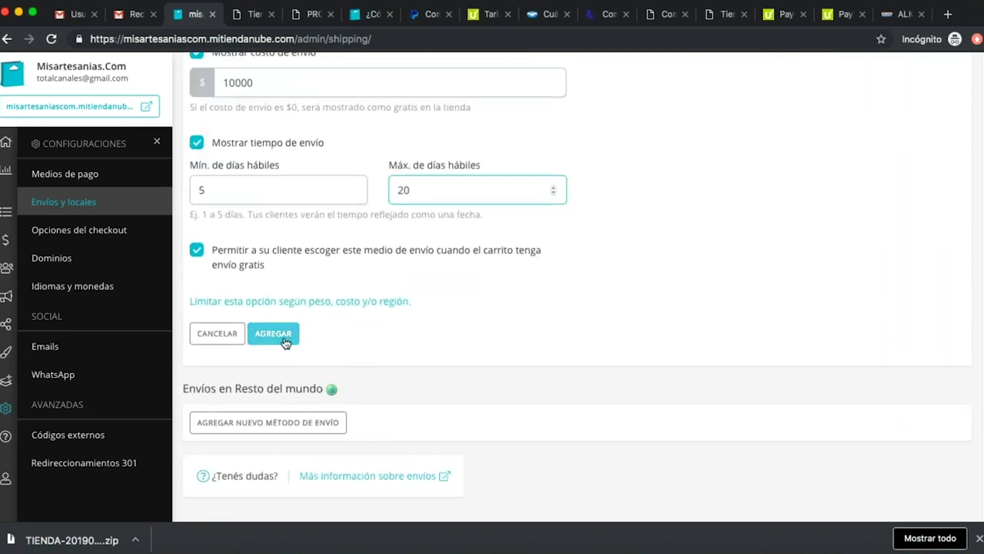
{"action": "left_click", "coordinate": [284, 337]}
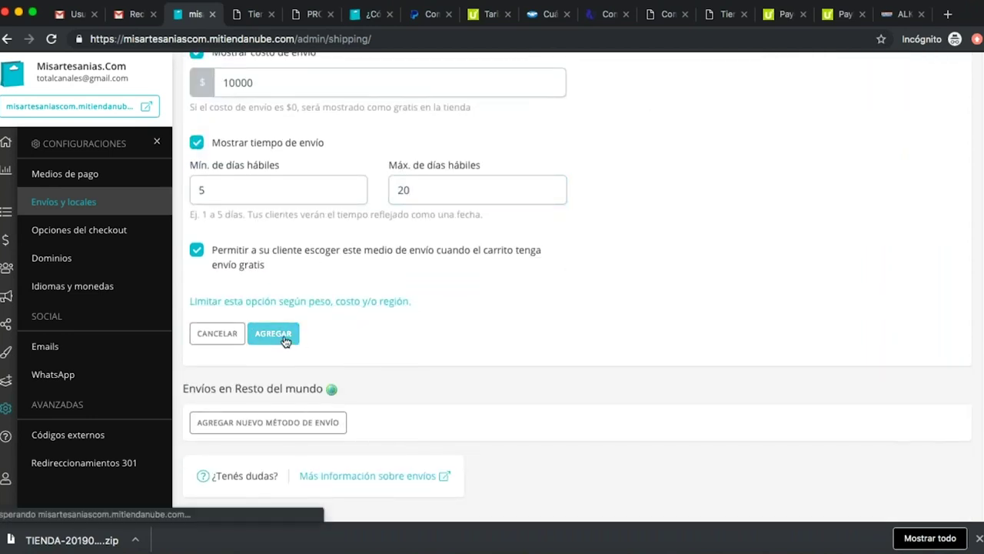
Scroll the Envíos en Colombia table to check the Medellín row at $10.000 COP.
{"action": "scroll", "coordinate": [263, 405], "scroll_direction": "down", "scroll_amount": 2}
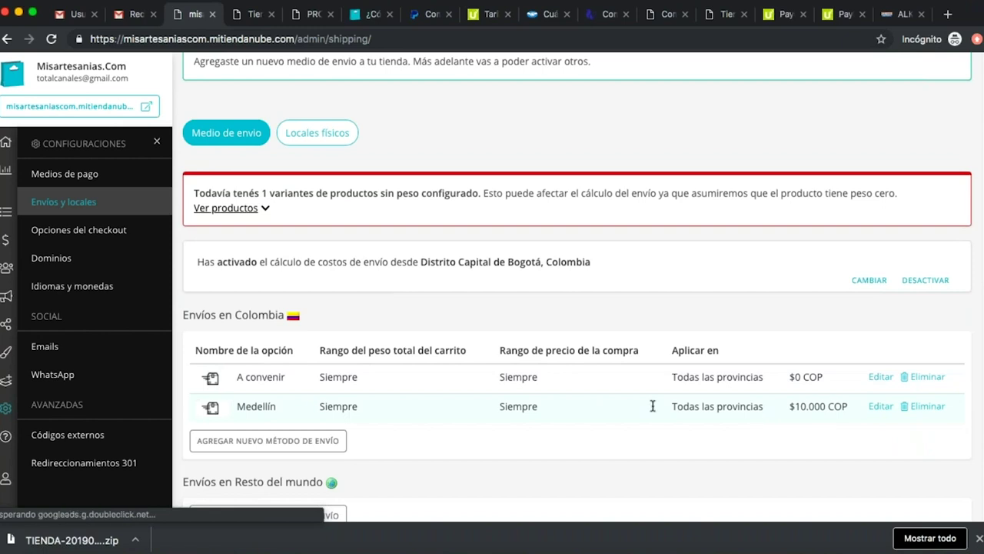
{"action": "scroll", "coordinate": [650, 407], "scroll_direction": "down", "scroll_amount": 2}
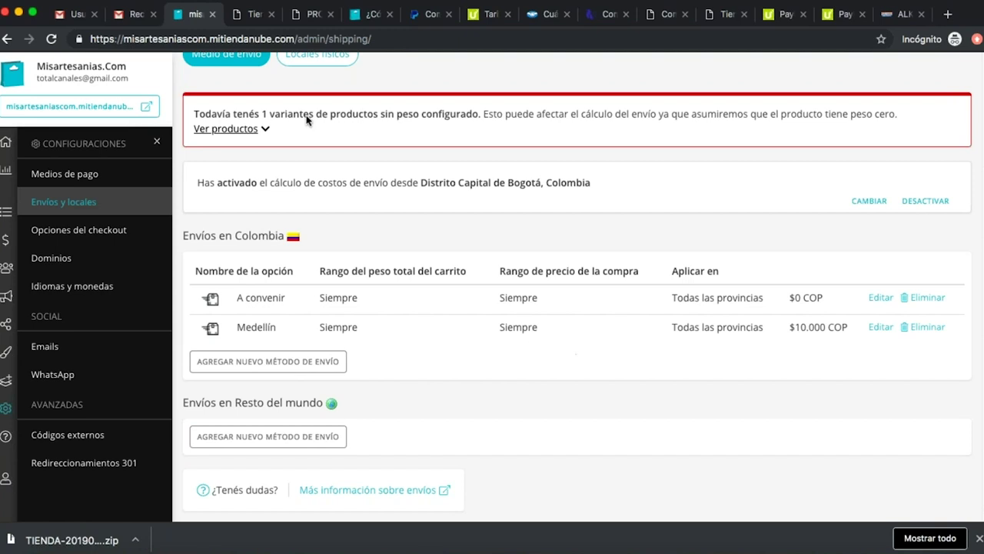
{"action": "left_click", "coordinate": [254, 14]}
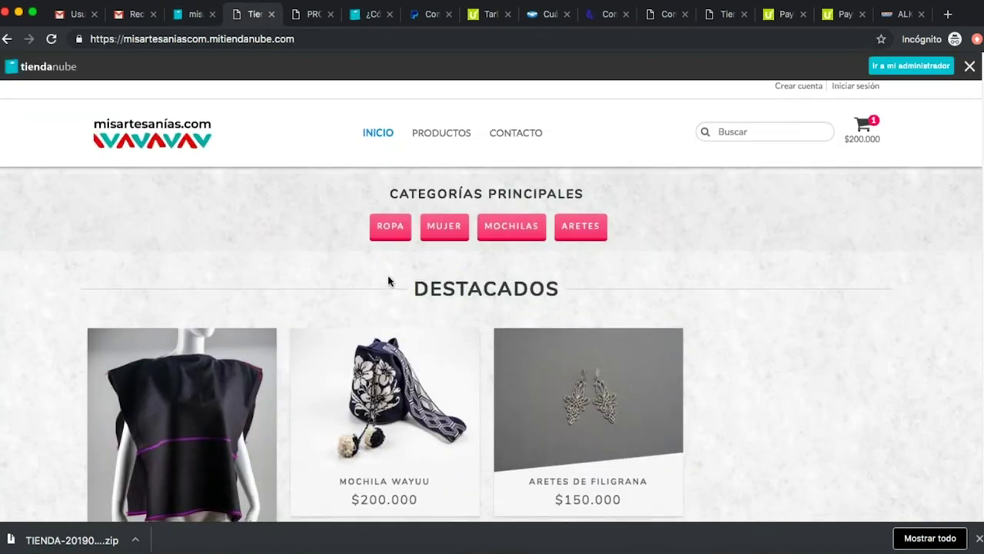
{"action": "scroll", "coordinate": [389, 280], "scroll_direction": "down", "scroll_amount": 5}
{"action": "scroll", "coordinate": [389, 280], "scroll_direction": "up", "scroll_amount": 5}
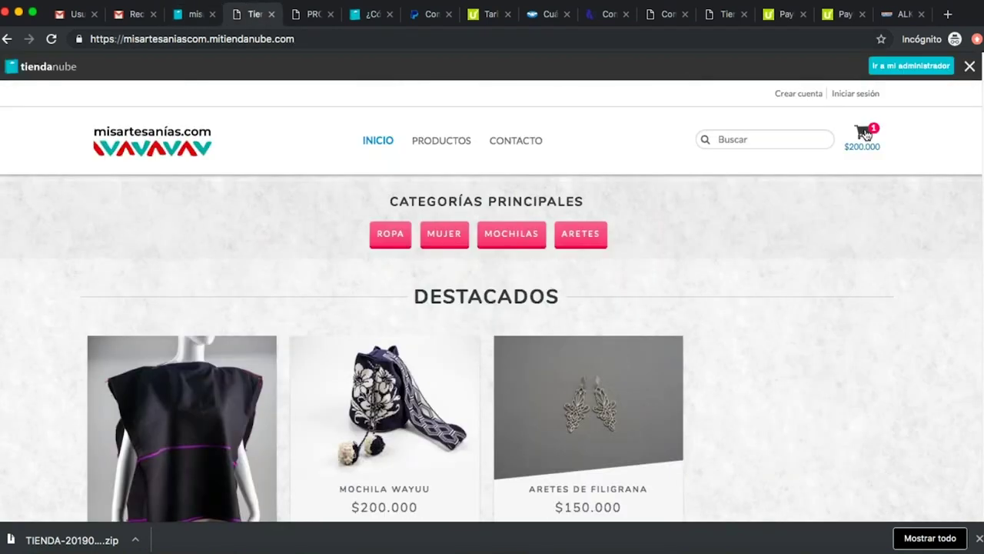
{"action": "scroll", "coordinate": [349, 375], "scroll_direction": "down", "scroll_amount": 6}
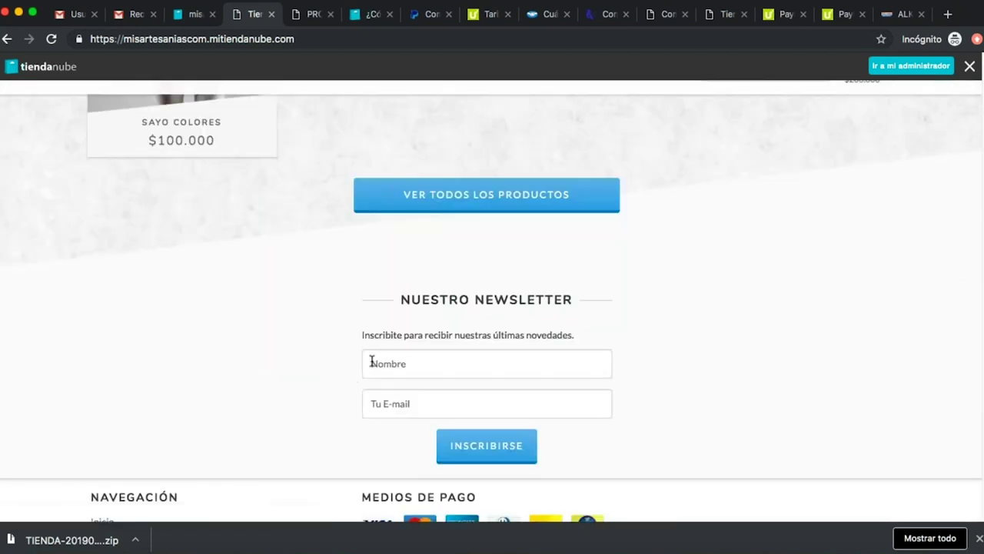
{"action": "scroll", "coordinate": [338, 366], "scroll_direction": "down", "scroll_amount": 2}
{"action": "scroll", "coordinate": [321, 351], "scroll_direction": "up", "scroll_amount": 8}
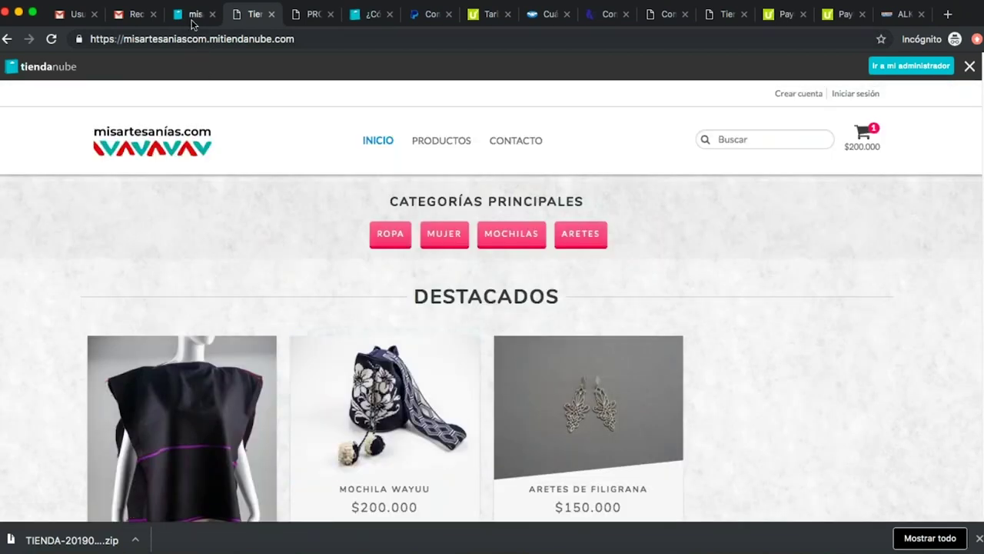
{"action": "left_click", "coordinate": [194, 15]}
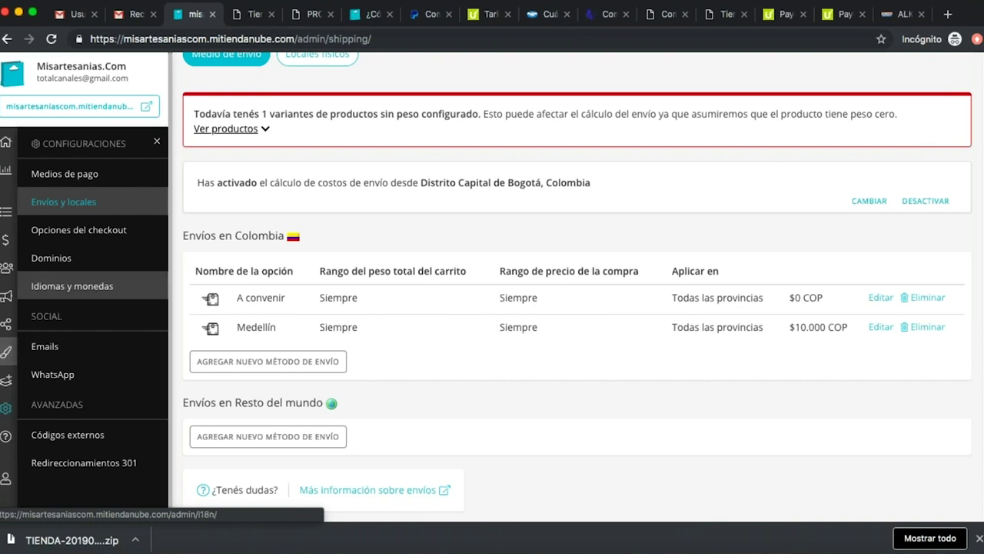
Open Mis productos, scroll to Mochila Wayuu, and open then close its Facebook share popup.
{"action": "mouse_move", "coordinate": [7, 207]}
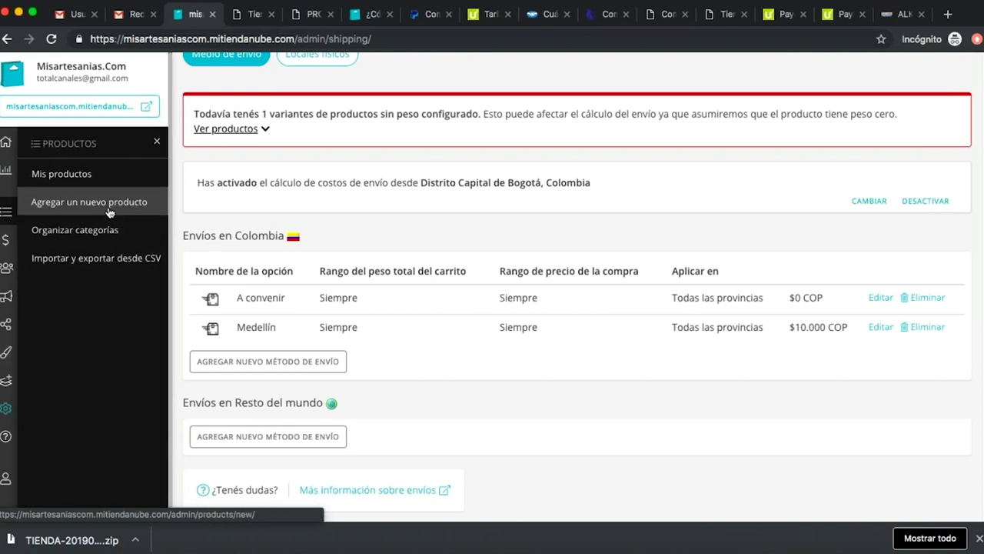
{"action": "left_click", "coordinate": [85, 177]}
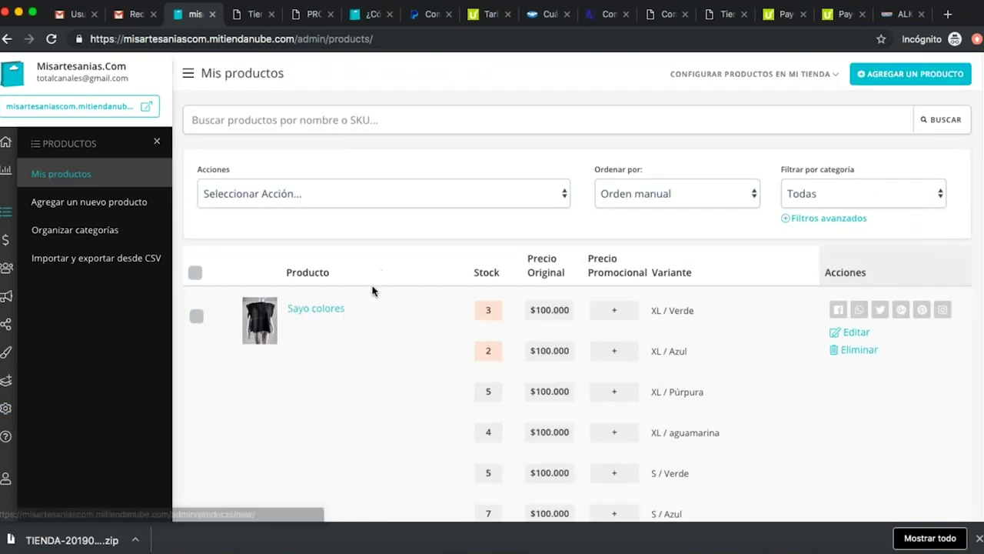
{"action": "scroll", "coordinate": [373, 292], "scroll_direction": "down", "scroll_amount": 2}
{"action": "scroll", "coordinate": [407, 305], "scroll_direction": "down", "scroll_amount": 3}
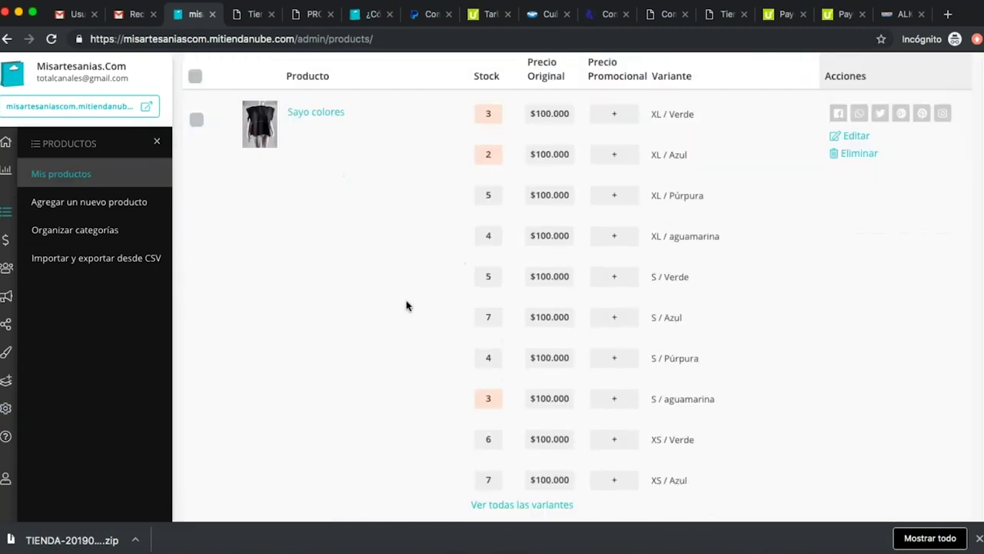
{"action": "scroll", "coordinate": [408, 303], "scroll_direction": "down", "scroll_amount": 2}
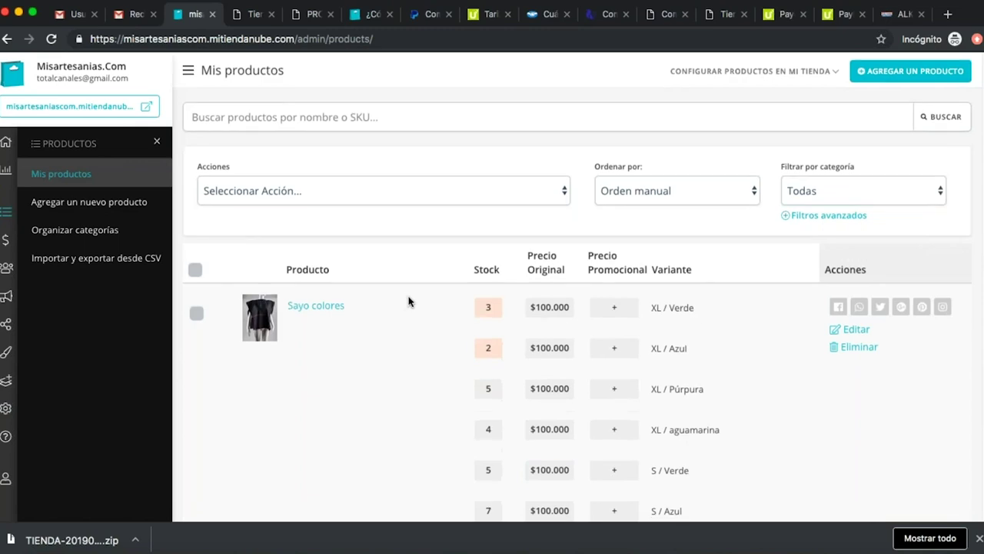
{"action": "scroll", "coordinate": [387, 346], "scroll_direction": "down", "scroll_amount": 8}
{"action": "scroll", "coordinate": [383, 379], "scroll_direction": "down", "scroll_amount": 1}
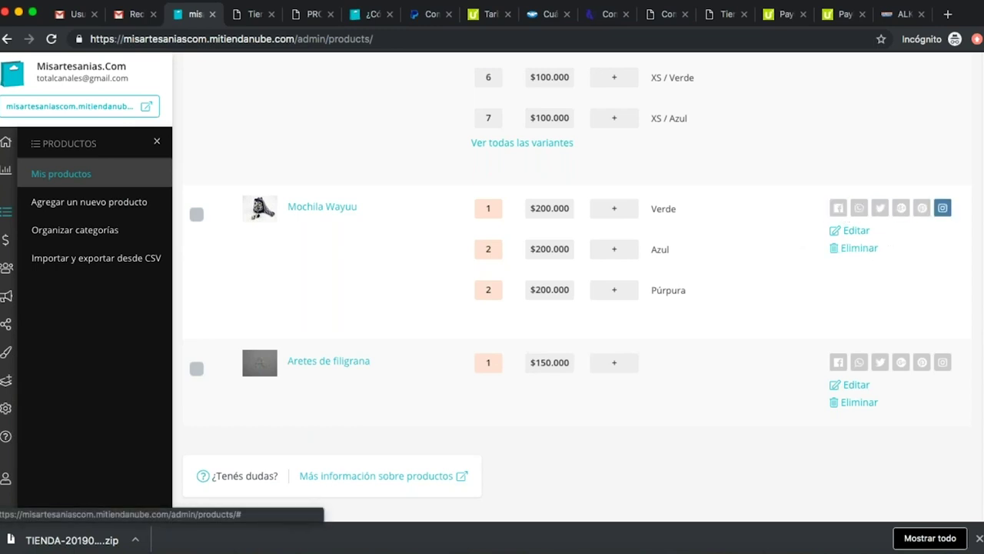
{"action": "left_click", "coordinate": [838, 207]}
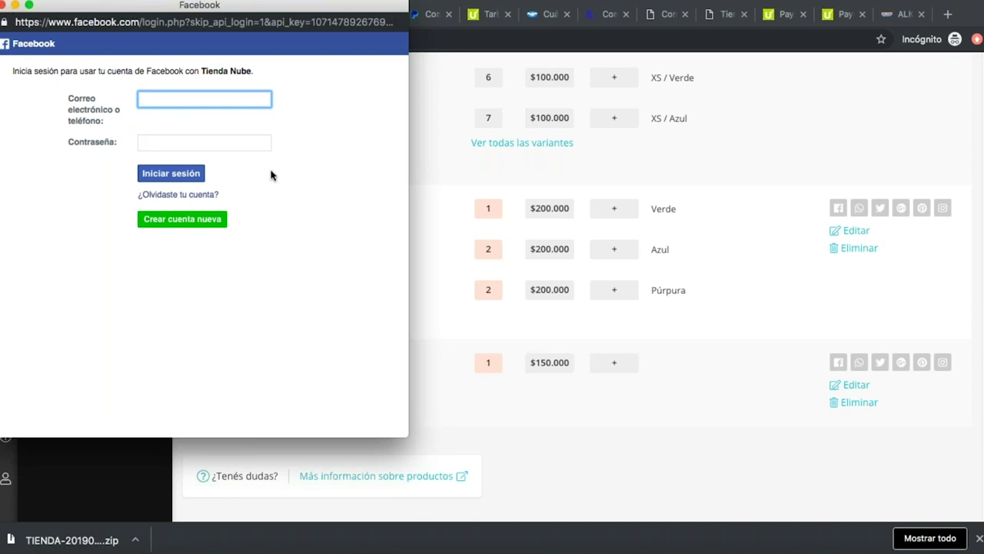
{"action": "left_click", "coordinate": [3, 5]}
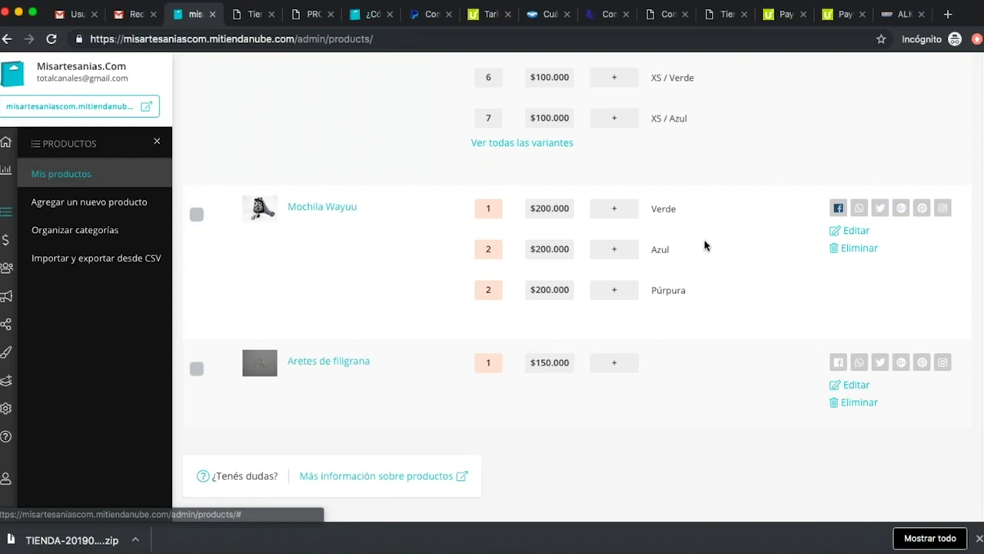
Open Mochila Wayuu for editing and type dimensions '50 x 30 x 35 cm' in the description.
{"action": "left_click", "coordinate": [860, 233]}
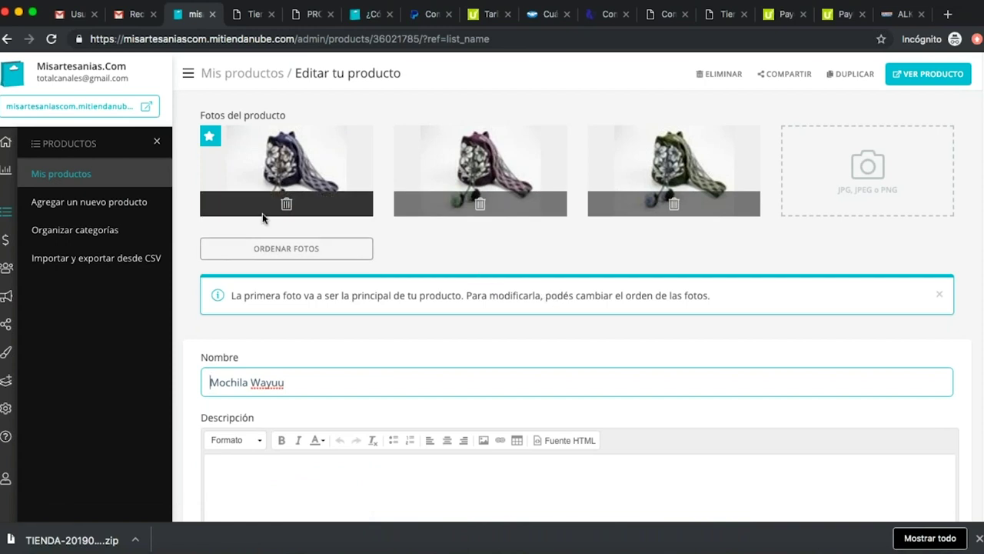
{"action": "scroll", "coordinate": [615, 254], "scroll_direction": "down", "scroll_amount": 1}
{"action": "scroll", "coordinate": [598, 269], "scroll_direction": "down", "scroll_amount": 2}
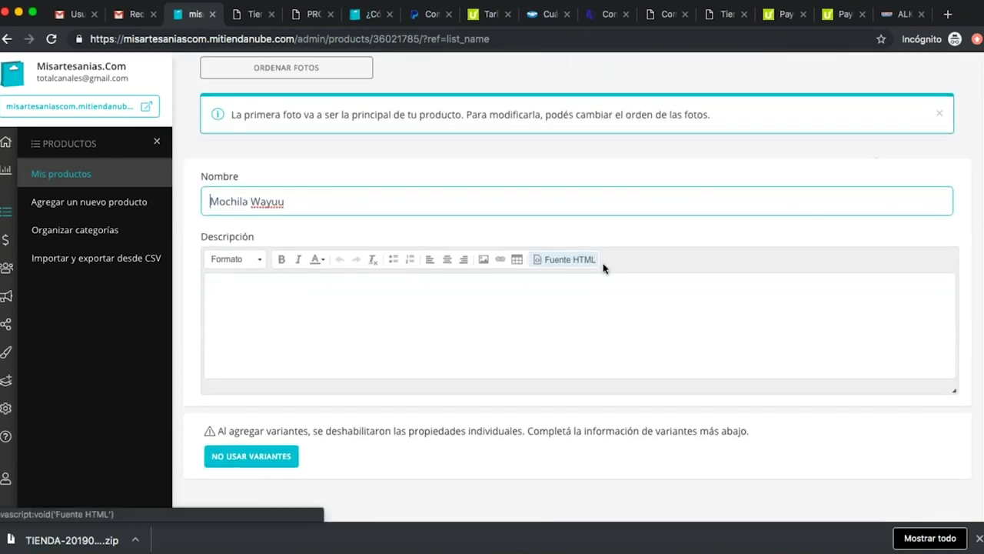
{"action": "left_click", "coordinate": [336, 291]}
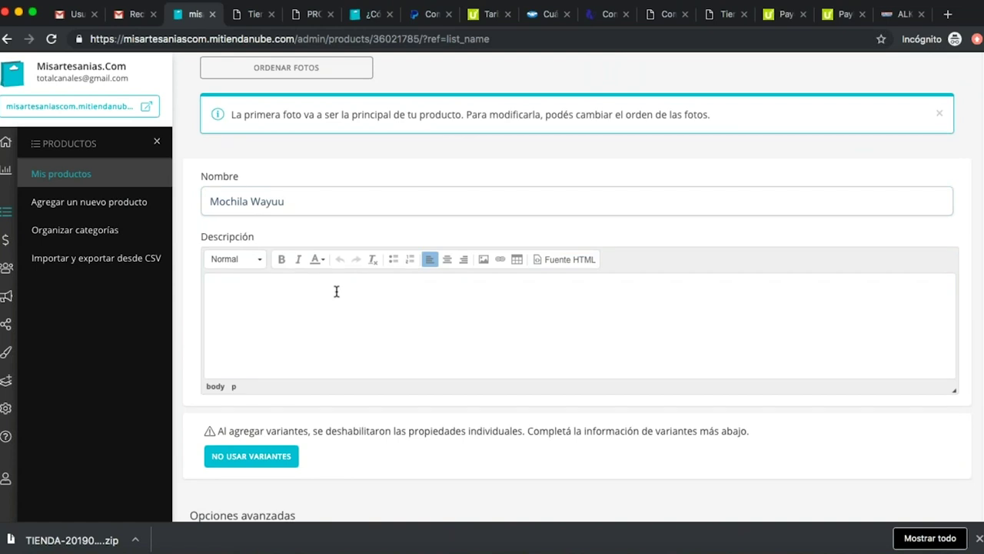
{"action": "type", "text": "Mochila tejida a un hilo"}
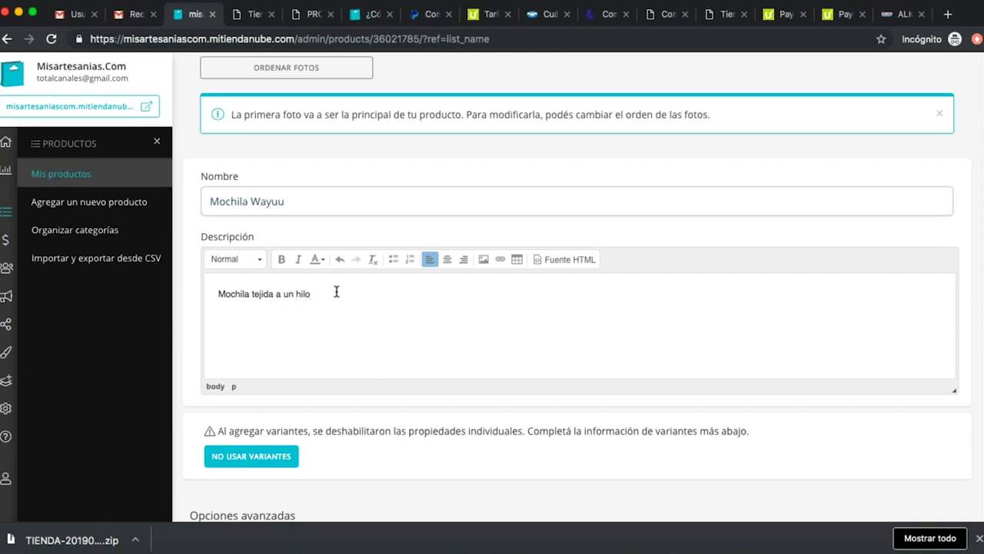
{"action": "type", "text": "Dimensiones"}
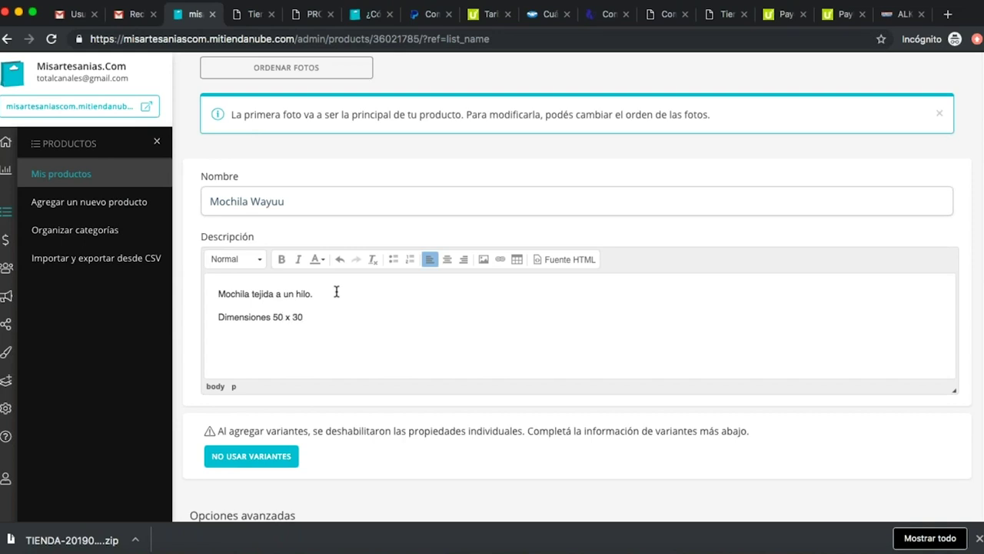
{"action": "type", "text": "50 x 30 x 35 cm"}
Delete the blank first line so the description starts with 'Mochila tejida a un hilo'.
{"action": "key", "text": "Return"}
{"action": "left_click", "coordinate": [336, 291]}
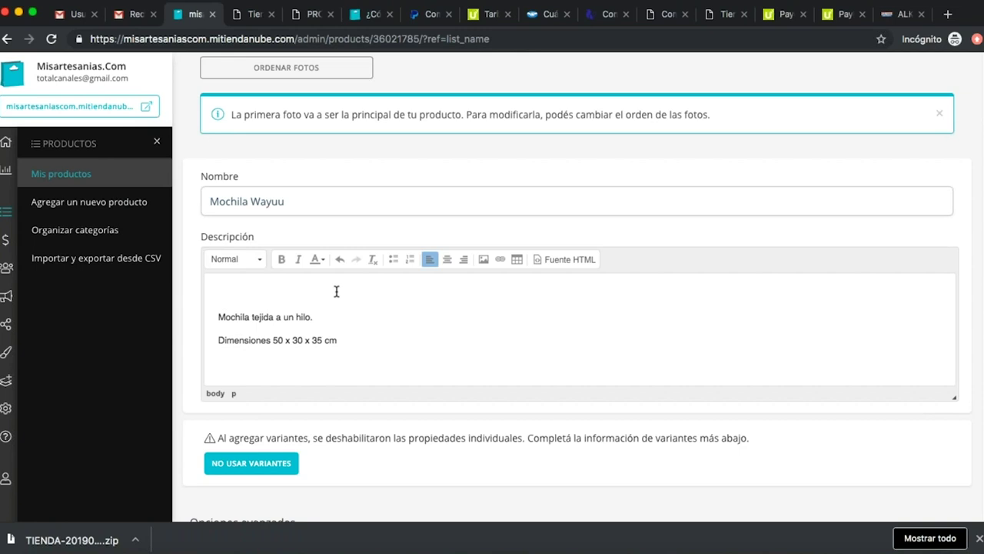
{"action": "key", "text": "Delete"}
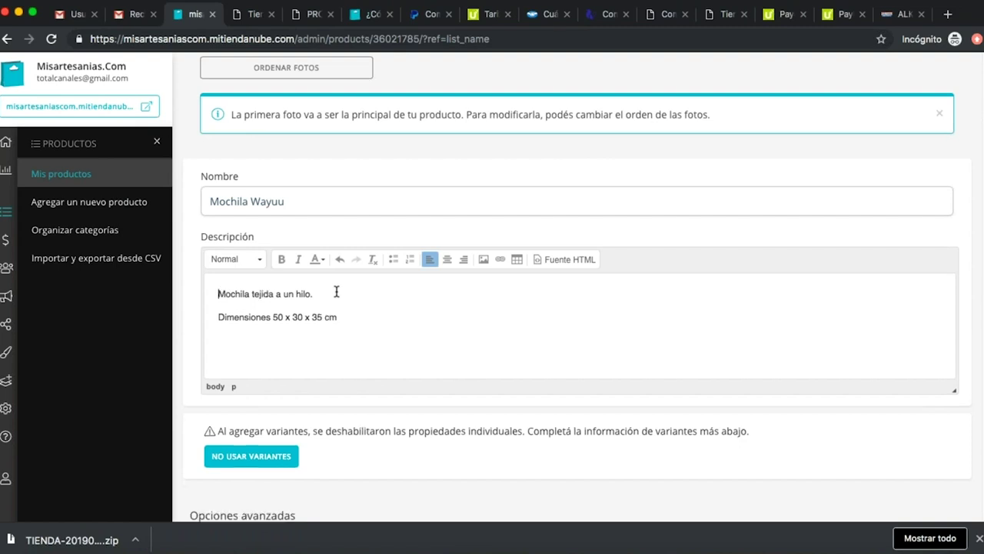
{"action": "scroll", "coordinate": [372, 362], "scroll_direction": "down", "scroll_amount": 5}
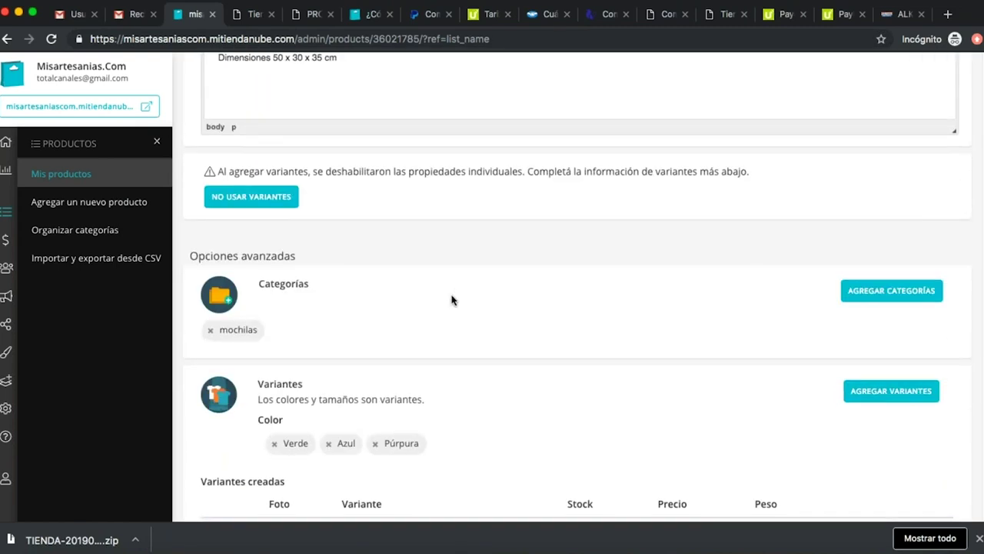
Assign a photo to the Verde, Azul and Púrpura variants, then scroll down to Más opciones.
{"action": "scroll", "coordinate": [454, 293], "scroll_direction": "up", "scroll_amount": 1}
{"action": "scroll", "coordinate": [465, 292], "scroll_direction": "down", "scroll_amount": 5}
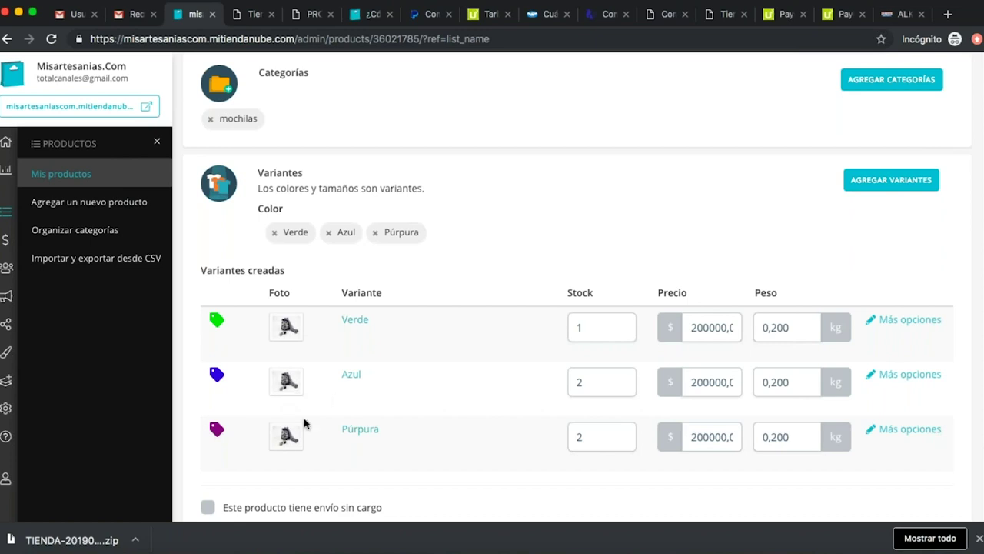
{"action": "left_click", "coordinate": [286, 329]}
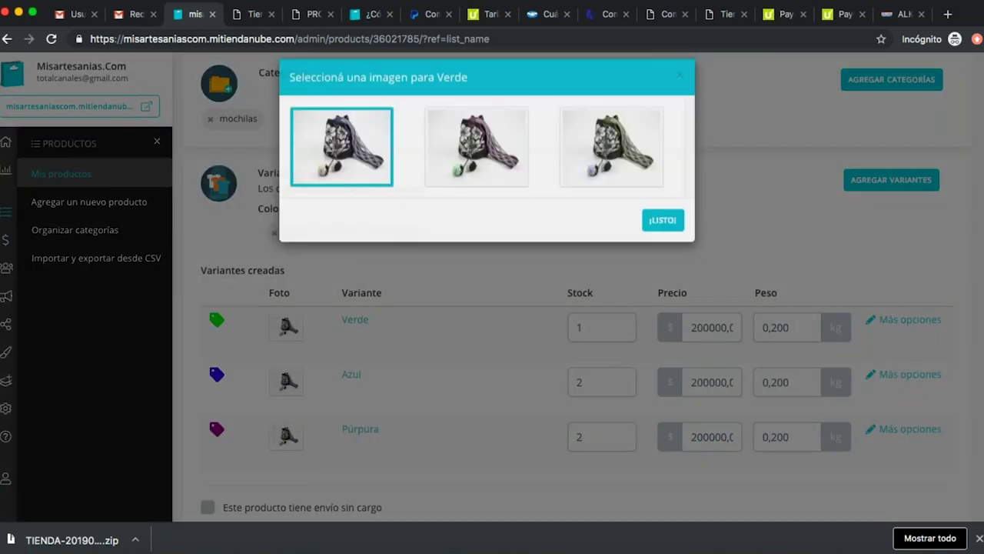
{"action": "left_click", "coordinate": [612, 163]}
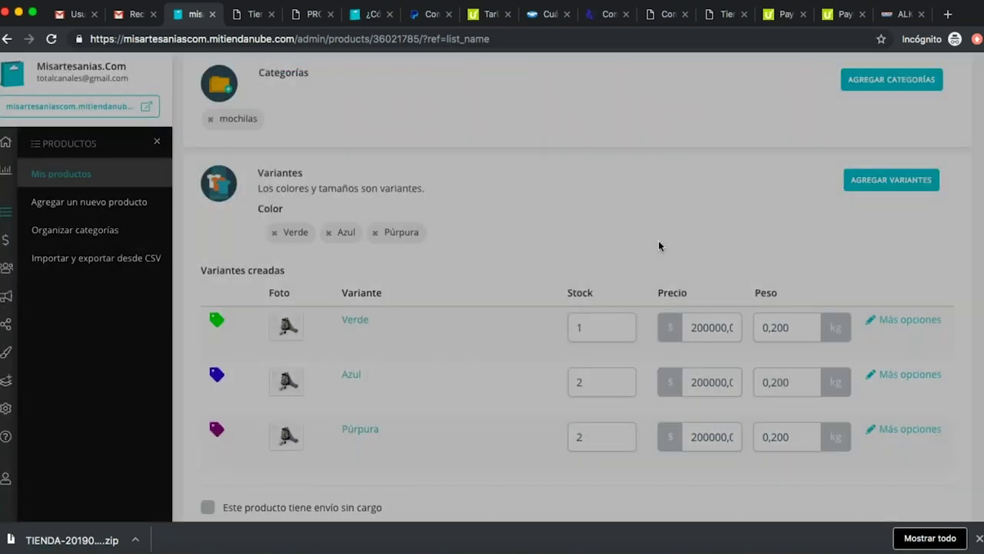
{"action": "left_click", "coordinate": [286, 381]}
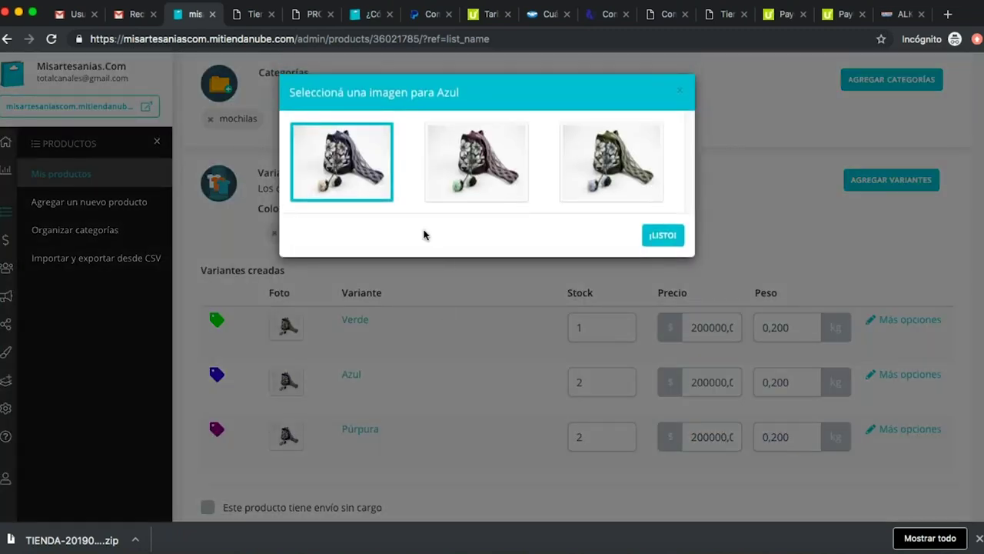
{"action": "left_click", "coordinate": [349, 168]}
{"action": "left_click", "coordinate": [286, 436]}
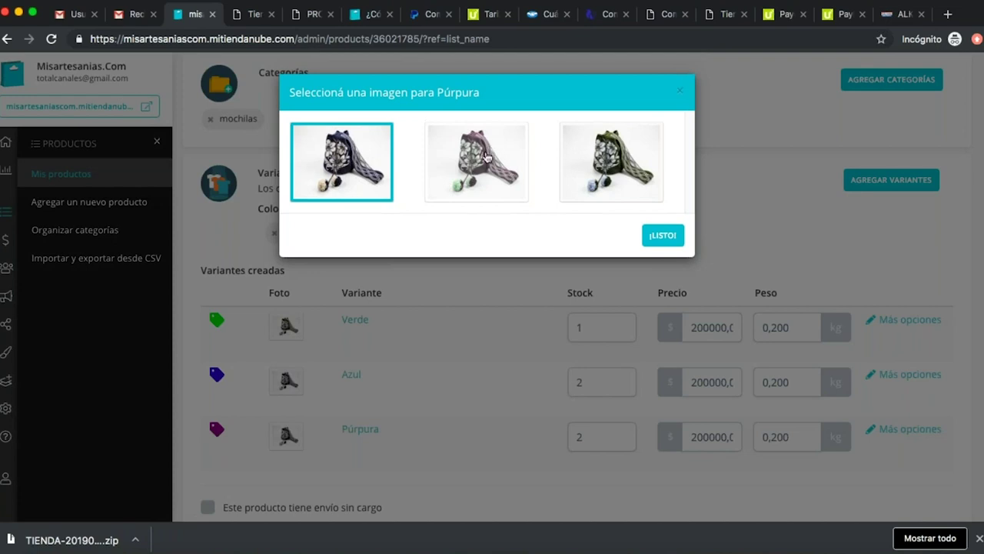
{"action": "left_click", "coordinate": [491, 158]}
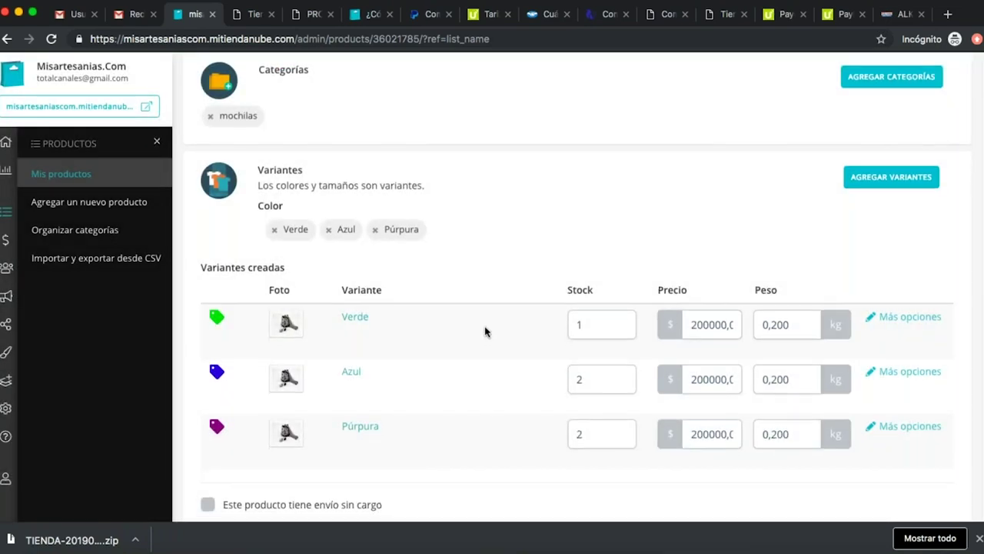
{"action": "scroll", "coordinate": [486, 332], "scroll_direction": "down", "scroll_amount": 2}
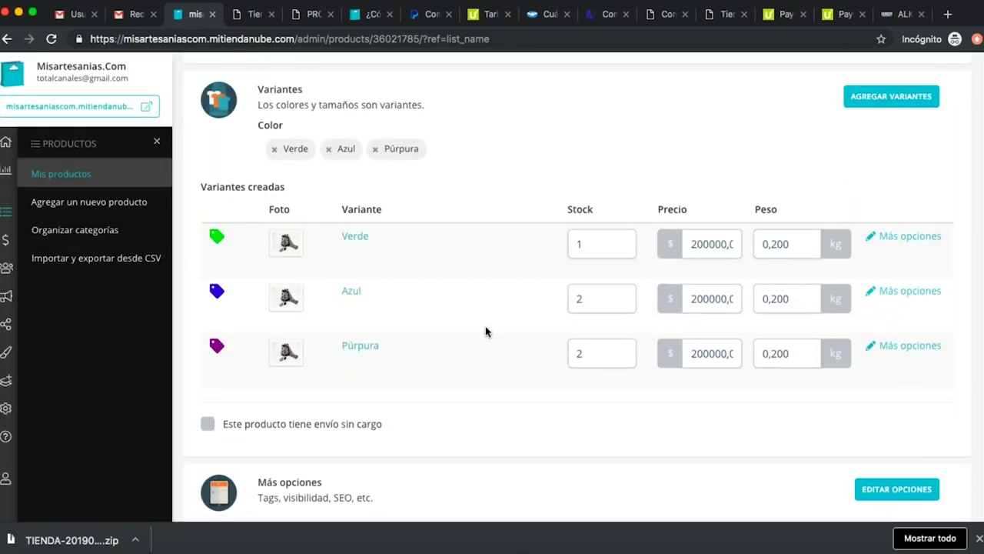
{"action": "scroll", "coordinate": [486, 331], "scroll_direction": "down", "scroll_amount": 2}
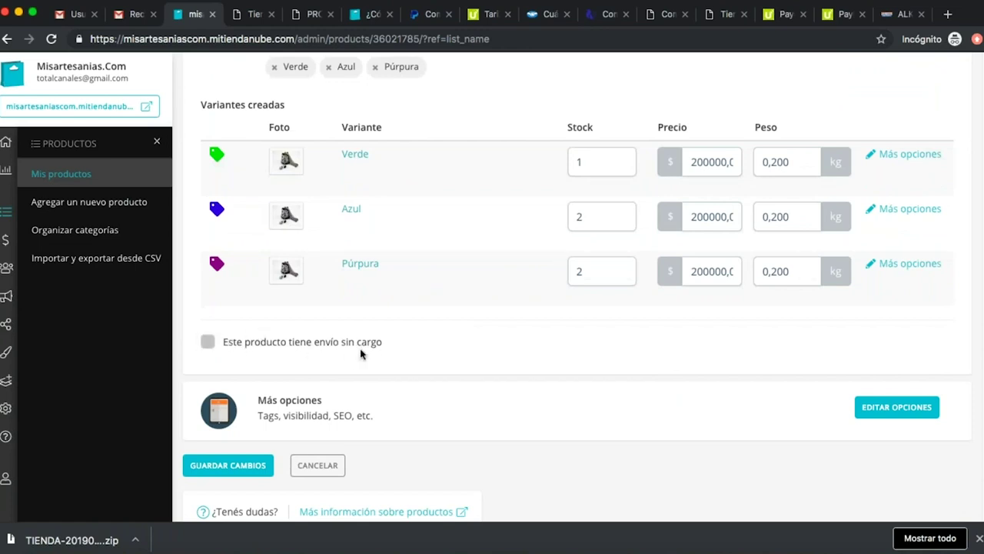
{"action": "left_click", "coordinate": [206, 342]}
{"action": "scroll", "coordinate": [505, 339], "scroll_direction": "down", "scroll_amount": 1}
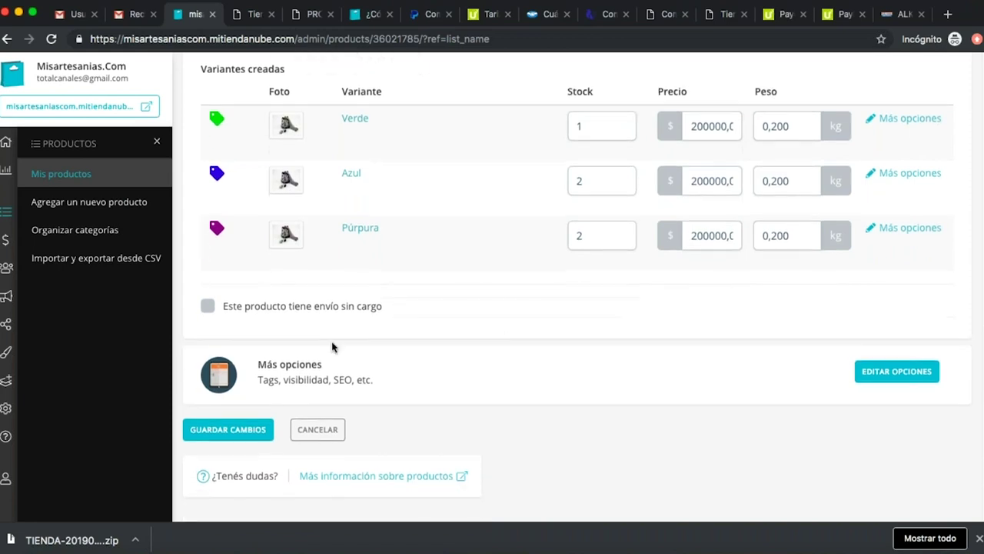
Add the tags mochila, wayuu and guajira to the Mochila Wayuu product.
{"action": "left_click", "coordinate": [916, 370]}
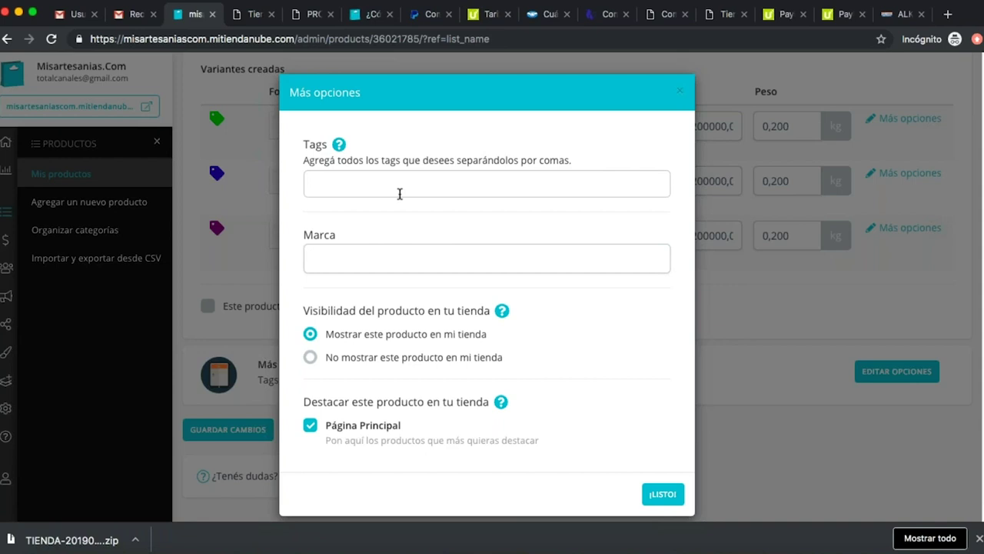
{"action": "left_click", "coordinate": [411, 184]}
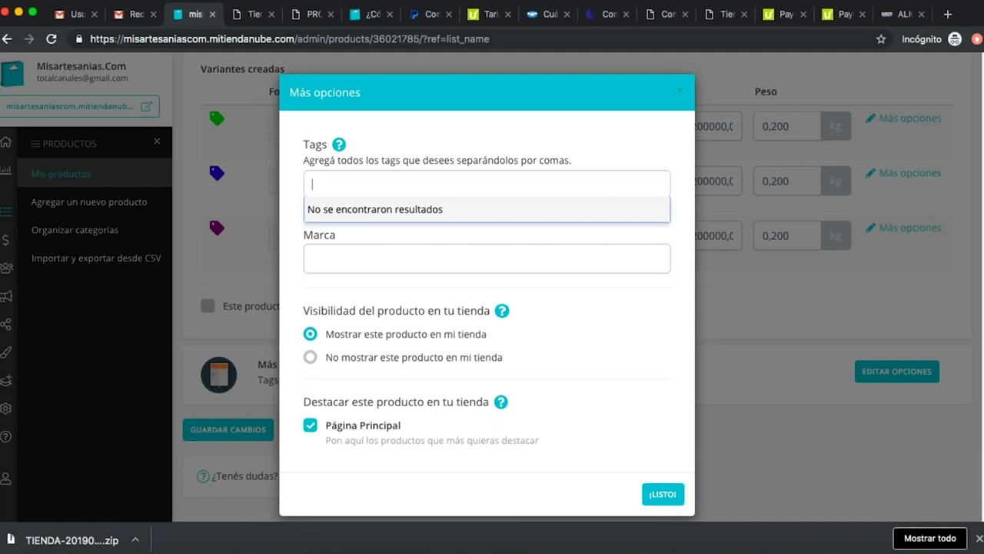
{"action": "type", "text": "mochila"}
{"action": "key", "text": "Return"}
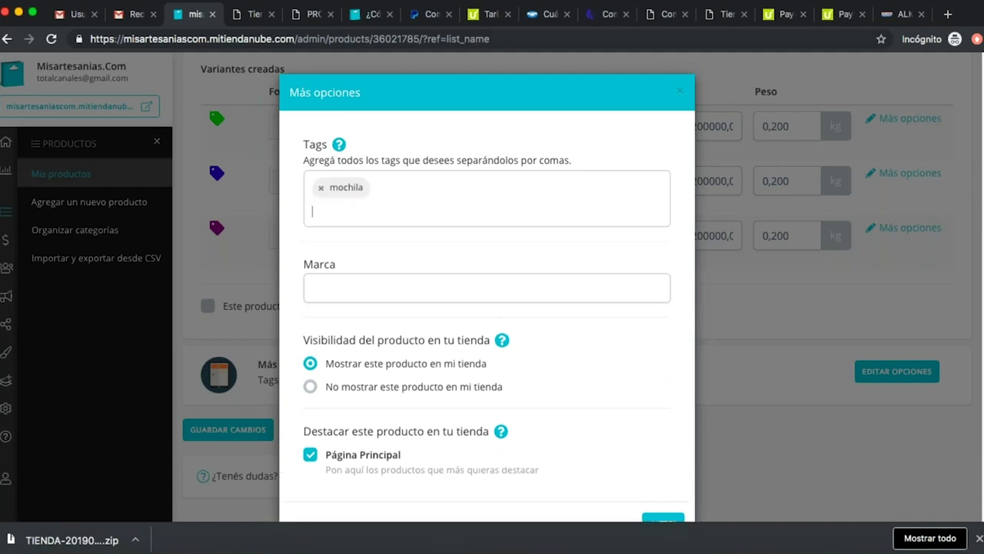
{"action": "type", "text": "wayuu"}
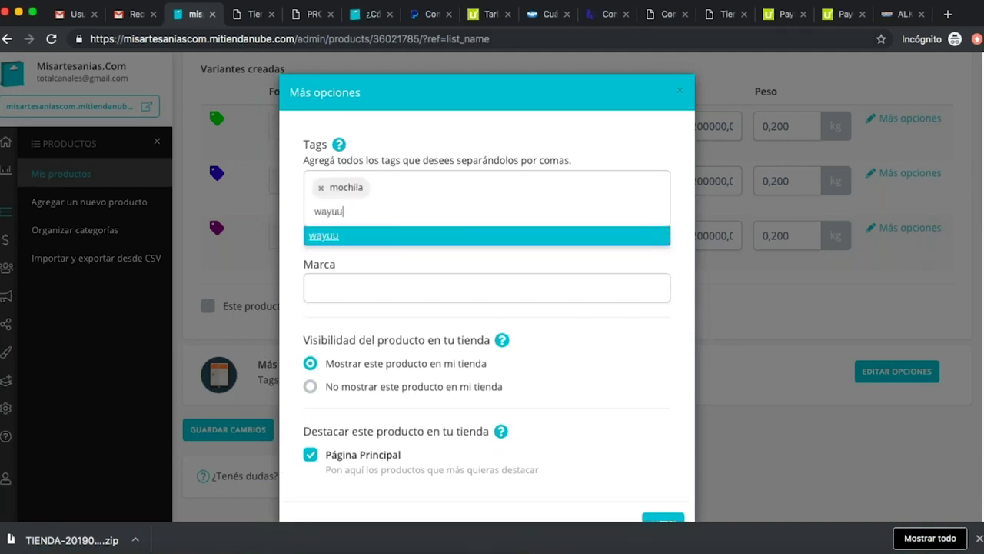
{"action": "key", "text": "Return"}
{"action": "type", "text": "guajira"}
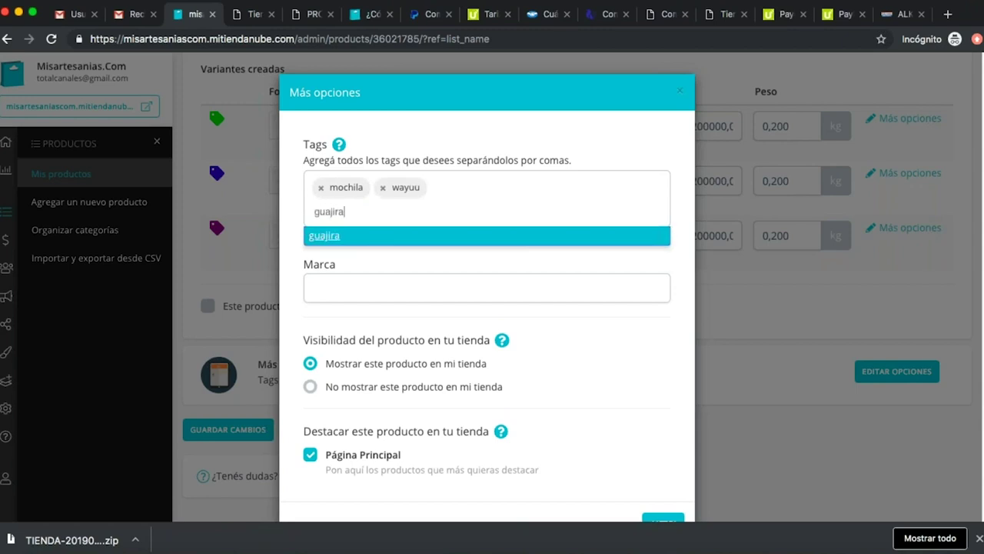
{"action": "key", "text": "Return"}
{"action": "left_click", "coordinate": [388, 288]}
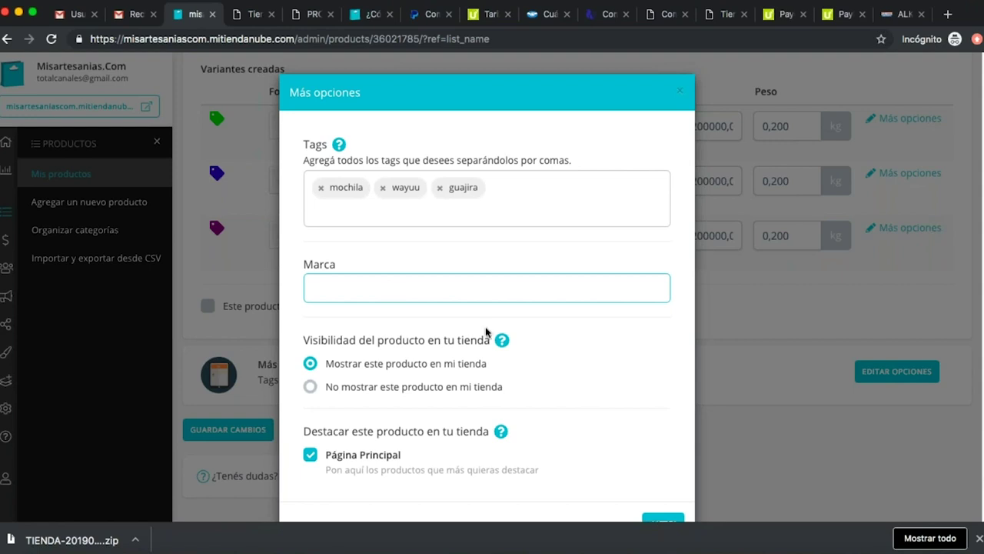
Keep the product shown in the store and featured on Página Principal, confirming with ¡LISTO!
{"action": "scroll", "coordinate": [548, 329], "scroll_direction": "down", "scroll_amount": 1}
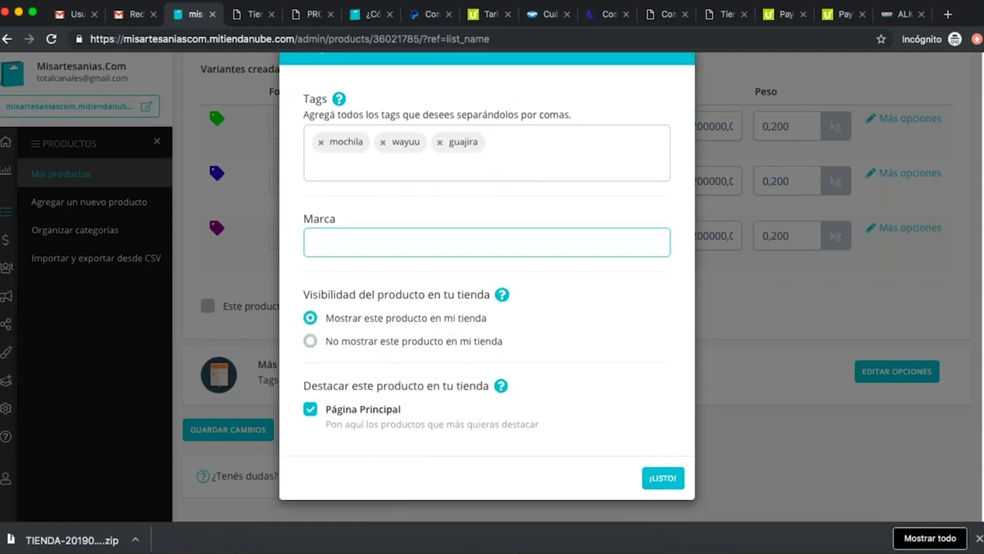
{"action": "left_click", "coordinate": [312, 343]}
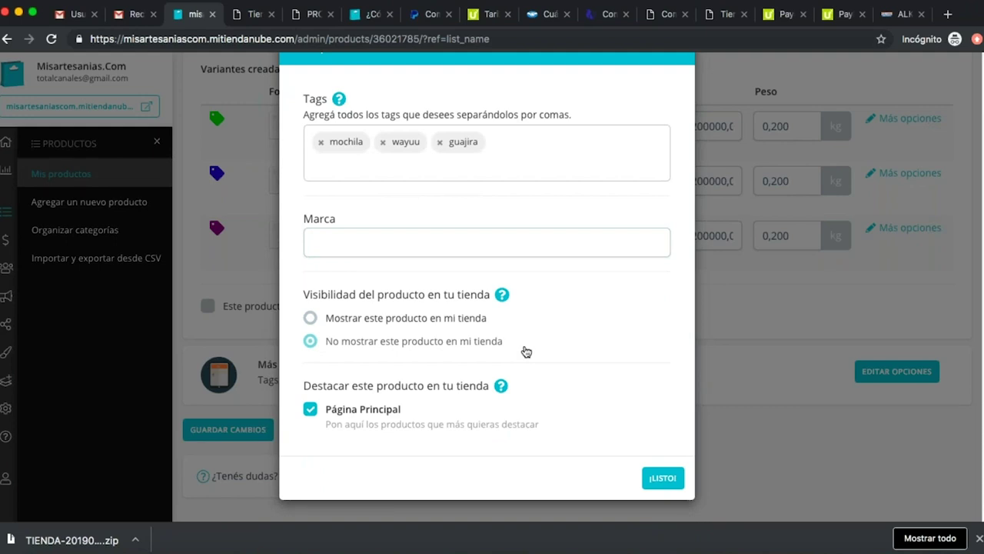
{"action": "left_click", "coordinate": [381, 321]}
{"action": "left_click", "coordinate": [361, 348]}
{"action": "left_click", "coordinate": [366, 324]}
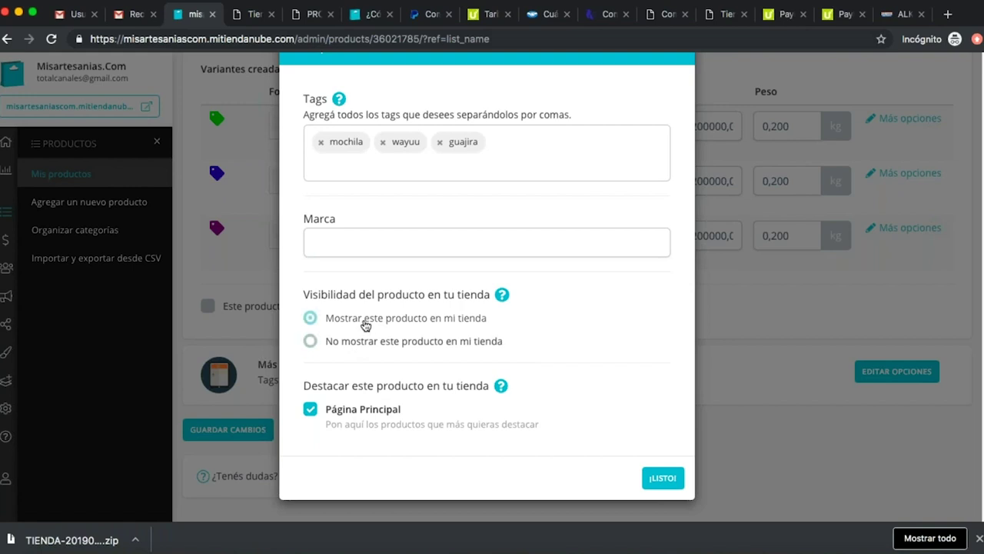
{"action": "left_click", "coordinate": [350, 415]}
{"action": "left_click", "coordinate": [351, 416]}
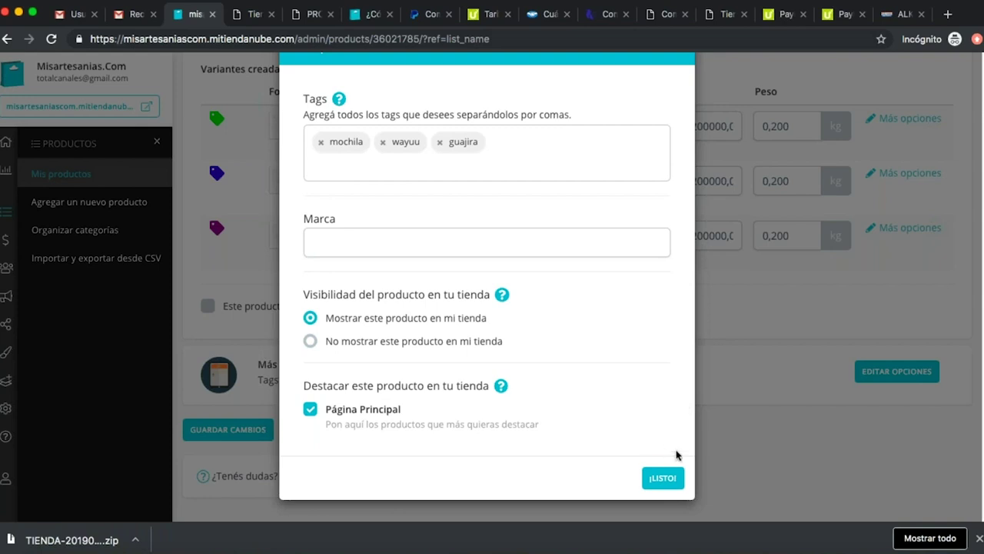
{"action": "left_click", "coordinate": [659, 478]}
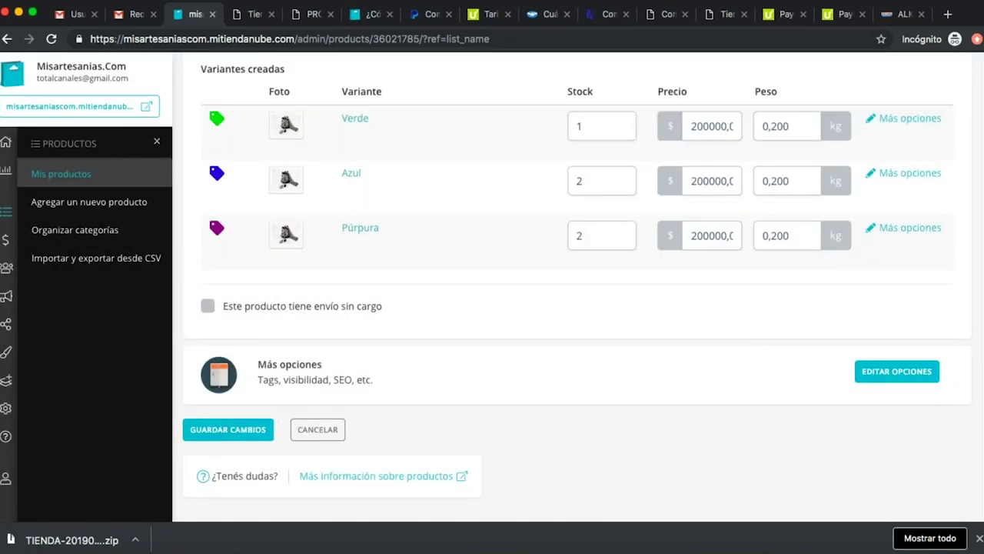
Save the product and view the Mochila Wayuu page on the storefront.
{"action": "left_click", "coordinate": [253, 429]}
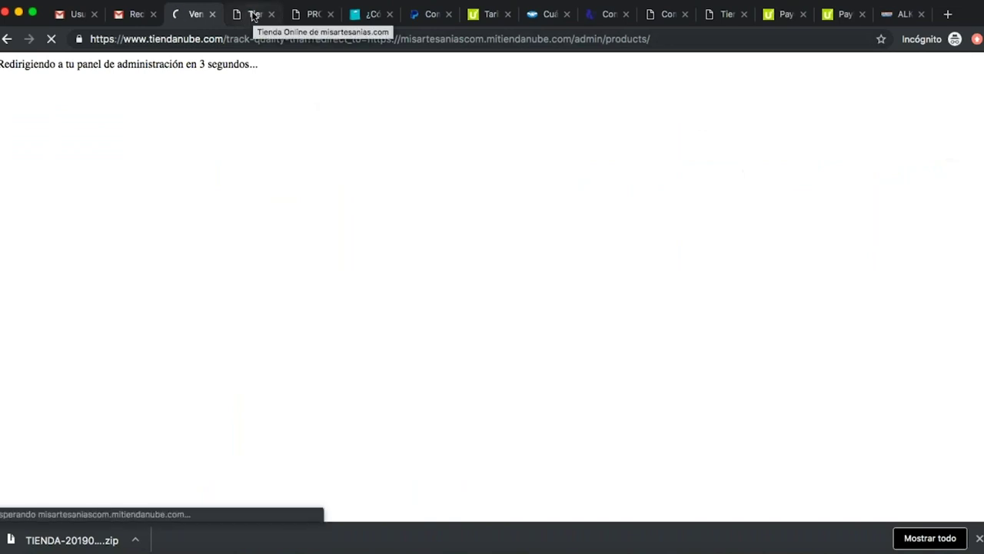
{"action": "left_click", "coordinate": [254, 14]}
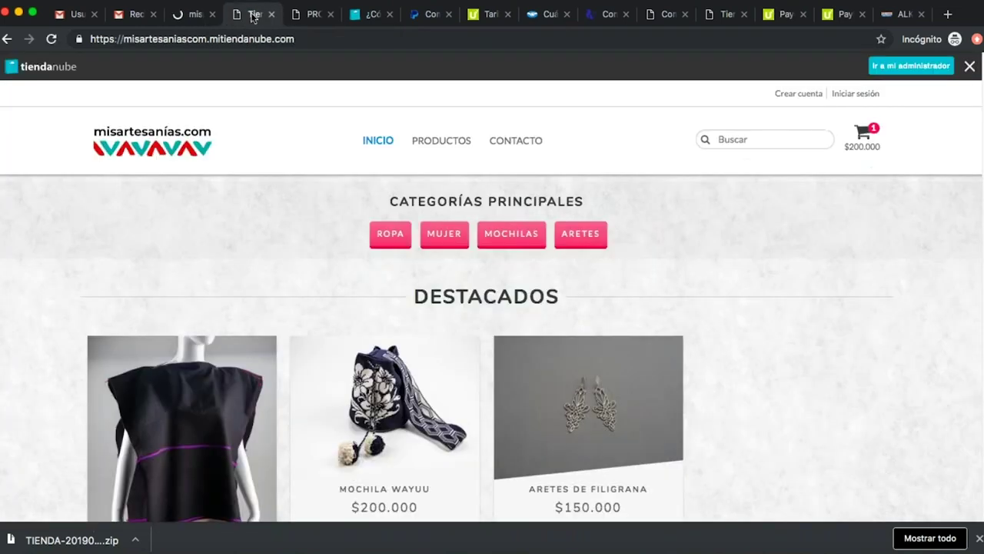
{"action": "left_click", "coordinate": [418, 398]}
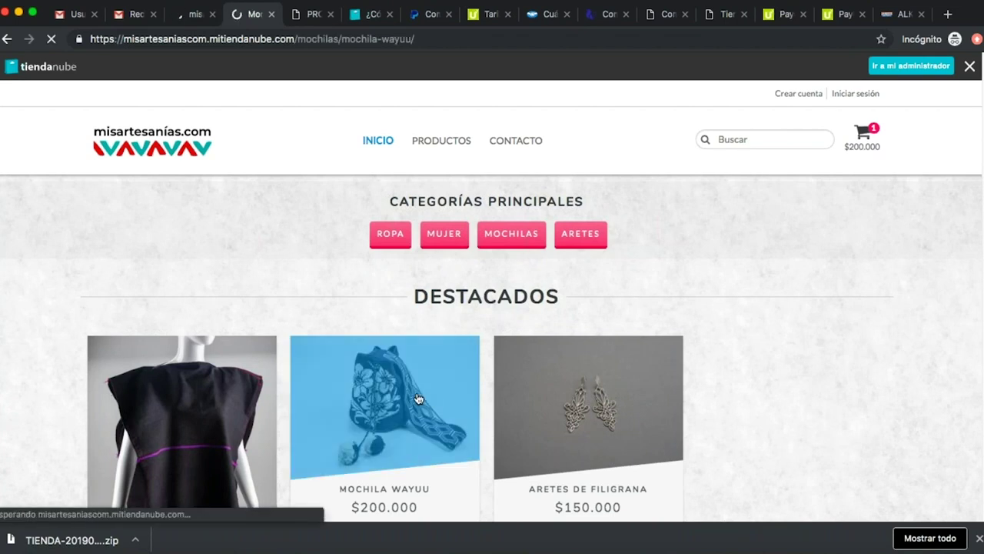
{"action": "scroll", "coordinate": [417, 398], "scroll_direction": "down", "scroll_amount": 5}
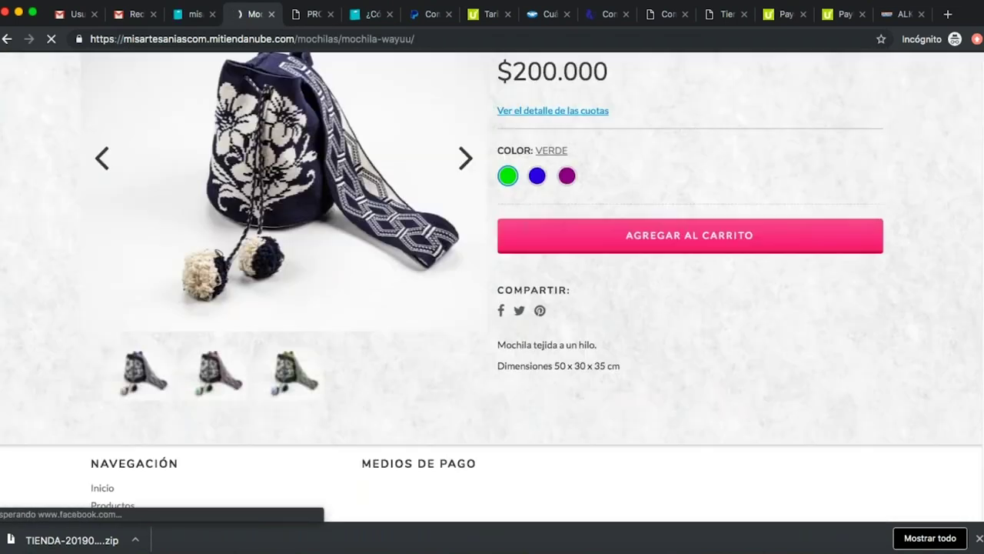
{"action": "left_click_drag", "start_coordinate": [498, 346], "coordinate": [694, 362]}
Preview the bag's blue, green and purple versions, then return to Mis productos.
{"action": "left_click", "coordinate": [537, 201]}
{"action": "left_click", "coordinate": [507, 202]}
{"action": "left_click", "coordinate": [538, 203]}
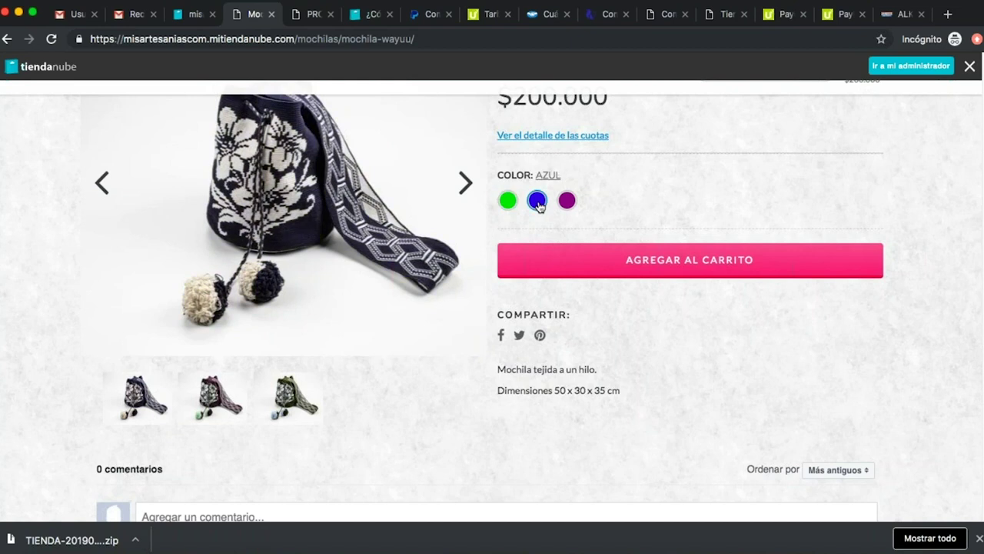
{"action": "left_click", "coordinate": [565, 203]}
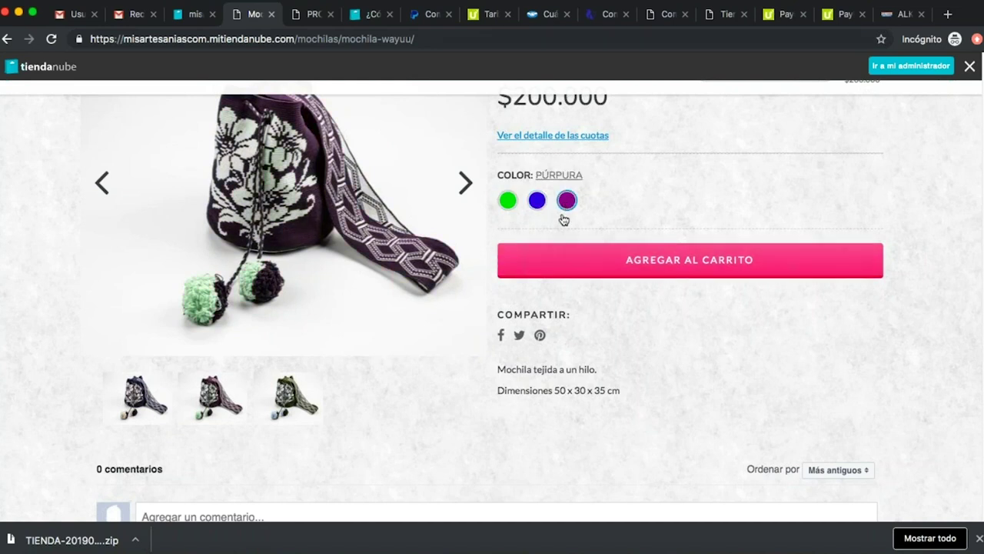
{"action": "scroll", "coordinate": [620, 305], "scroll_direction": "down", "scroll_amount": 3}
{"action": "scroll", "coordinate": [621, 308], "scroll_direction": "up", "scroll_amount": 6}
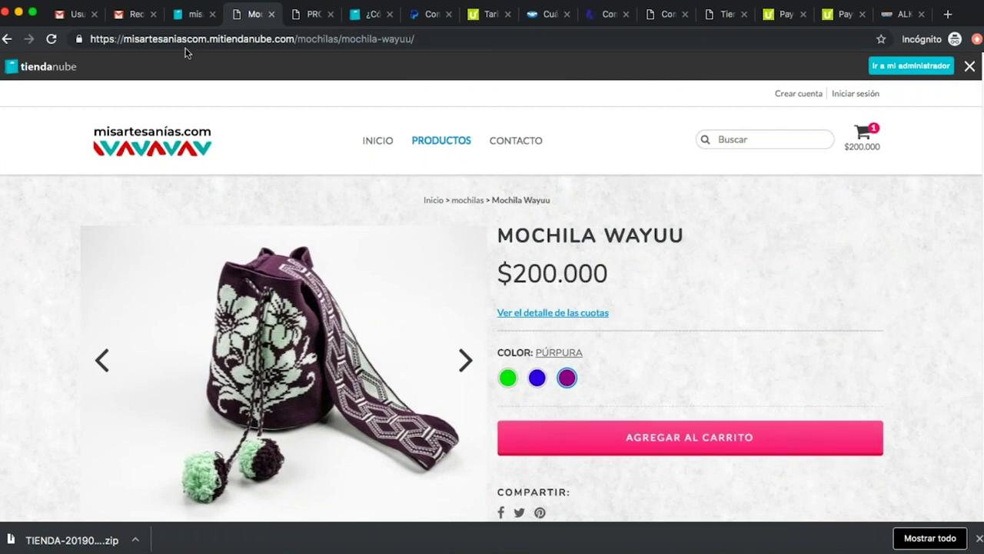
{"action": "left_click", "coordinate": [193, 17]}
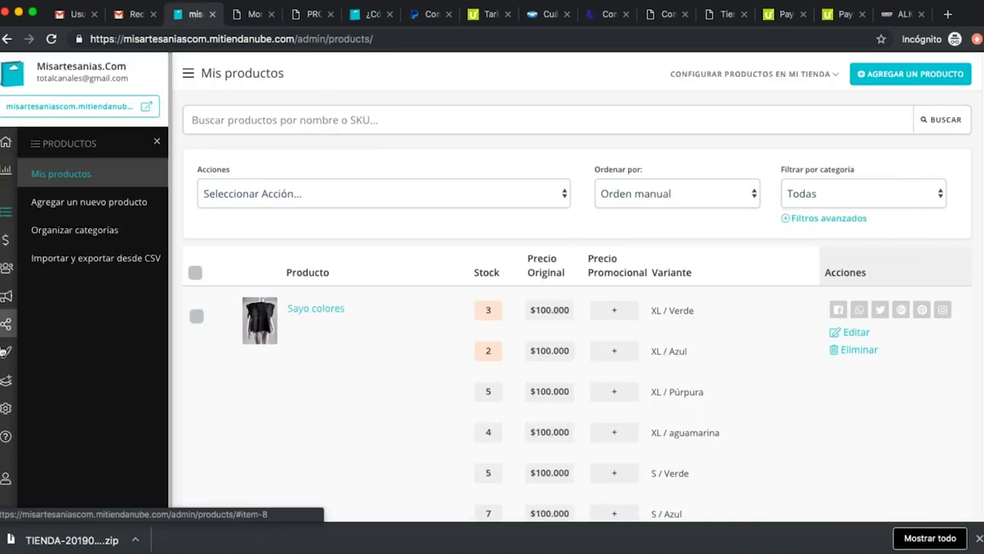
Open Personalizar tu diseño from the Diseño section in the sidebar.
{"action": "left_click", "coordinate": [5, 354]}
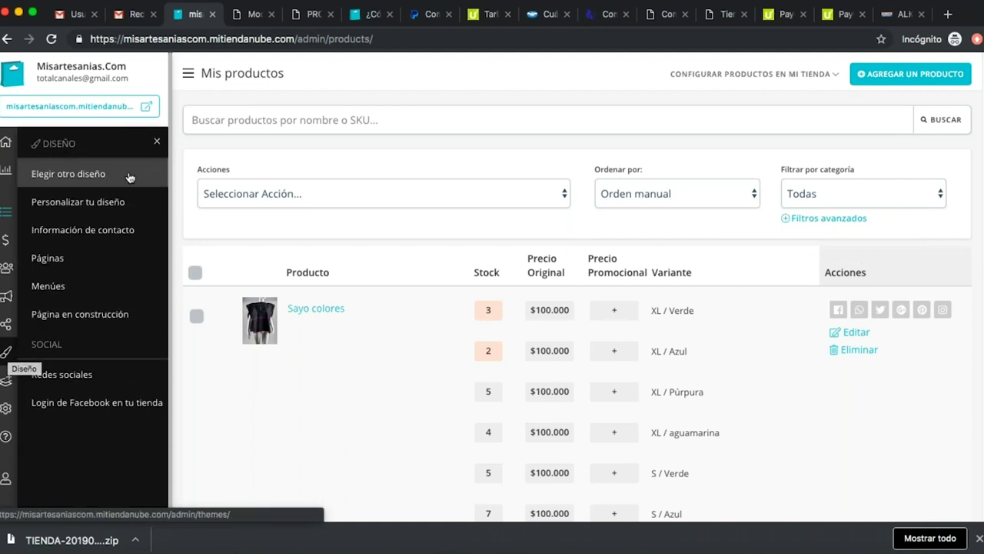
{"action": "left_click", "coordinate": [126, 202]}
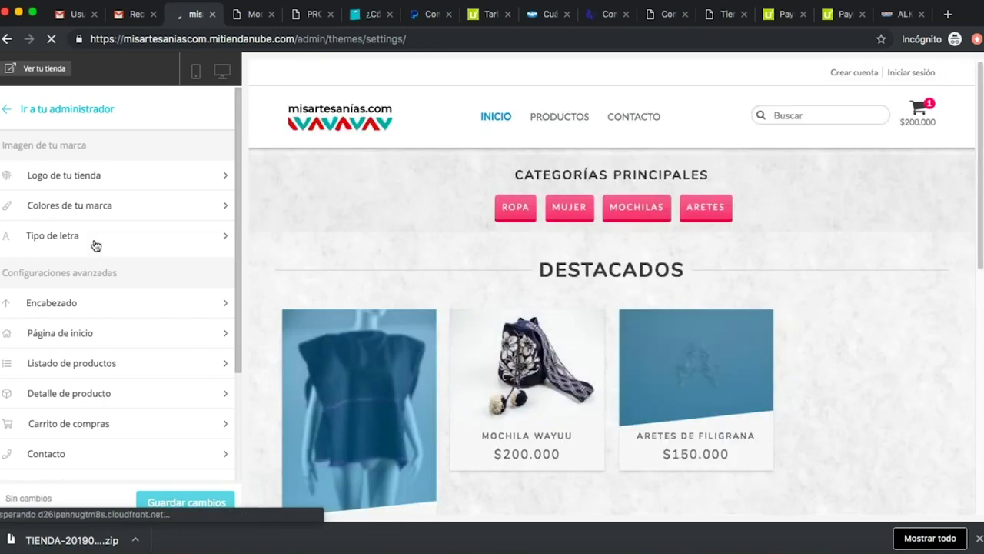
In Tipo de letra, try Open Sans and then Droid Sans for the headings font.
{"action": "left_click", "coordinate": [225, 243]}
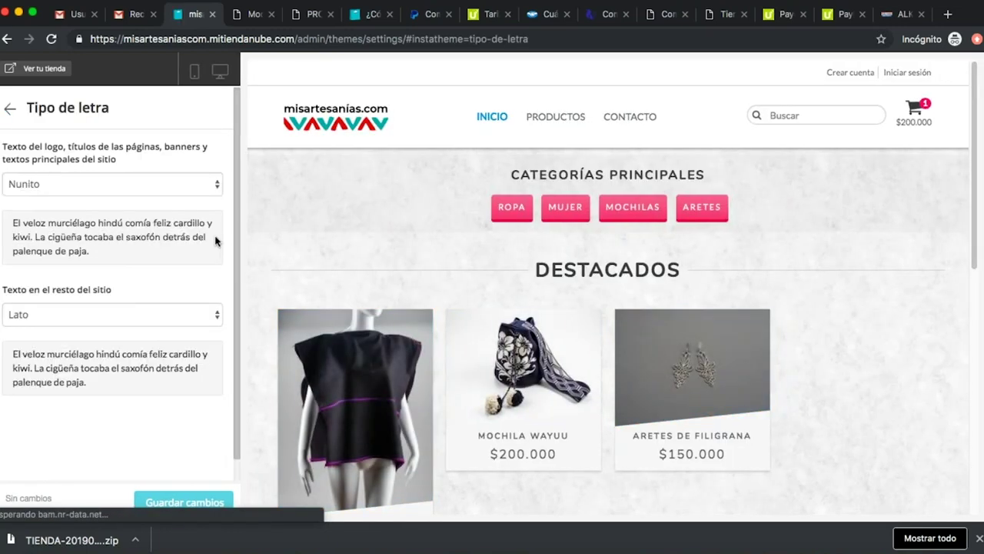
{"action": "left_click", "coordinate": [133, 183]}
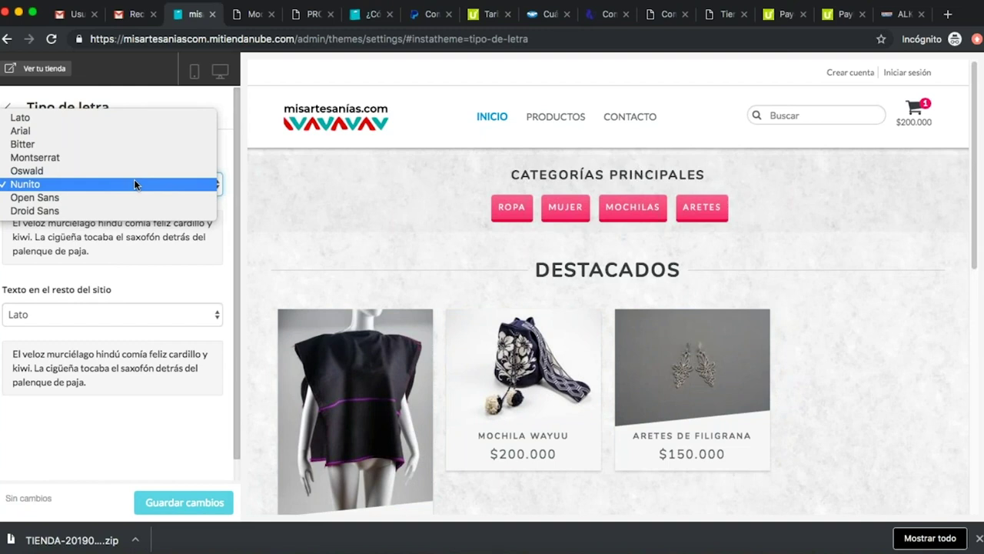
{"action": "left_click", "coordinate": [123, 198]}
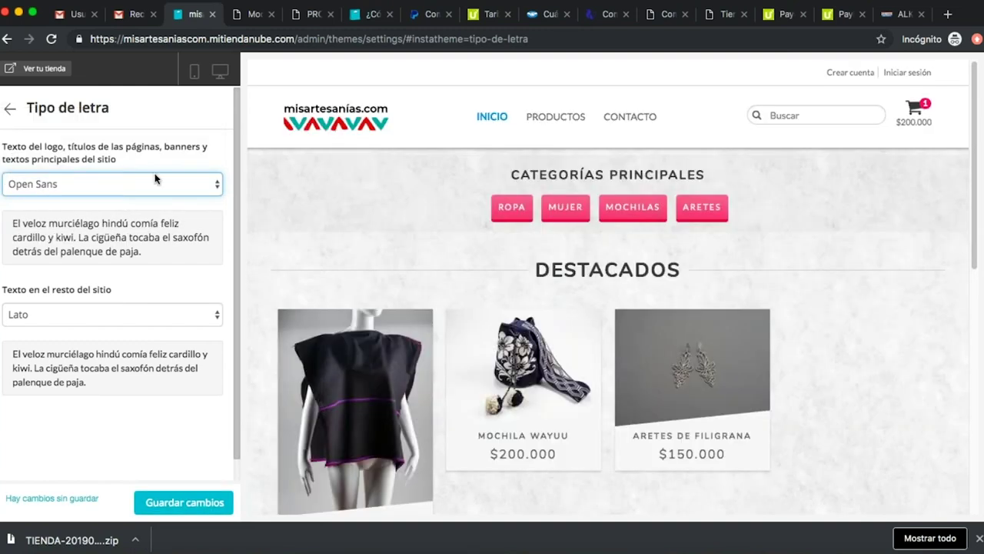
{"action": "left_click", "coordinate": [133, 185]}
{"action": "left_click", "coordinate": [90, 198]}
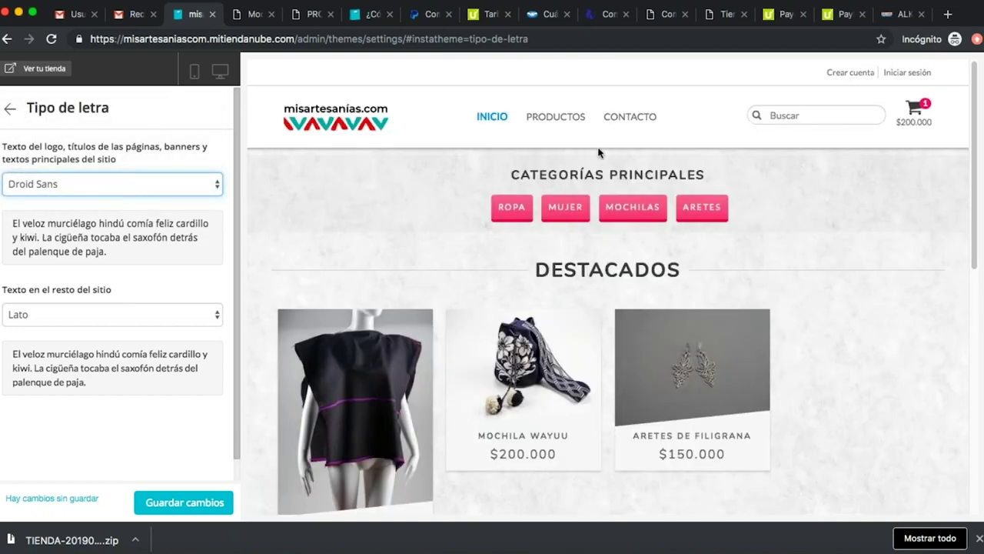
Try Bitter for body text, then set body and headings fonts to Lato and save.
{"action": "mouse_move", "coordinate": [556, 120]}
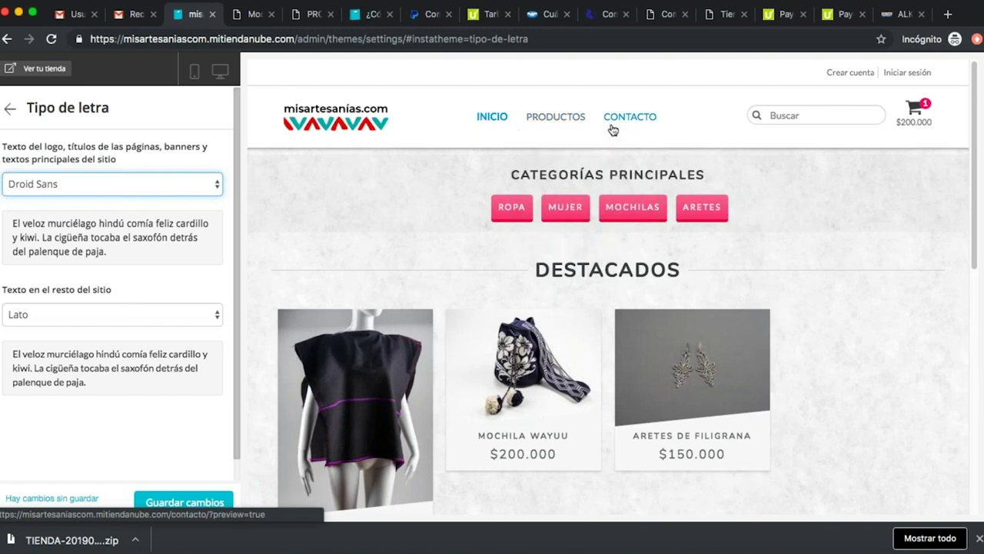
{"action": "left_click", "coordinate": [158, 315]}
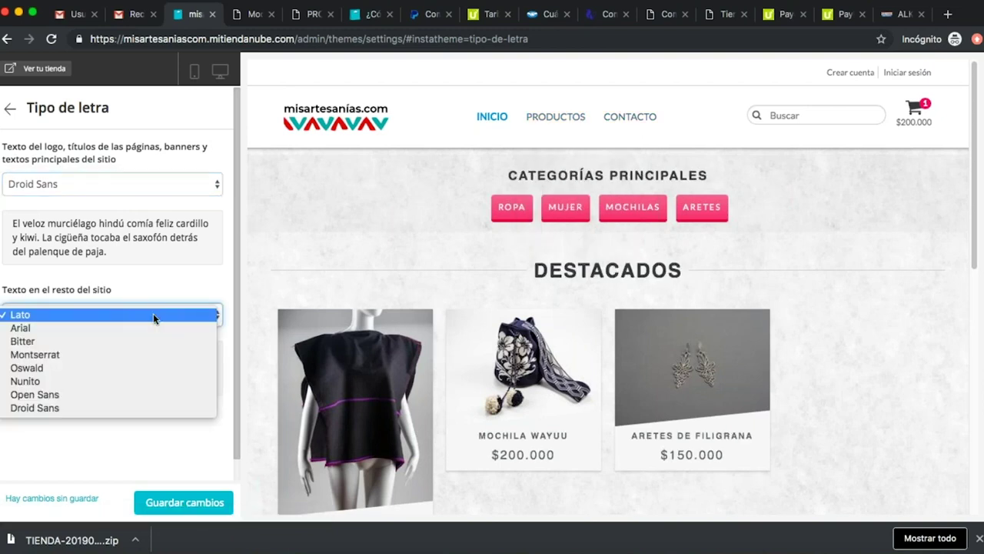
{"action": "left_click", "coordinate": [127, 345]}
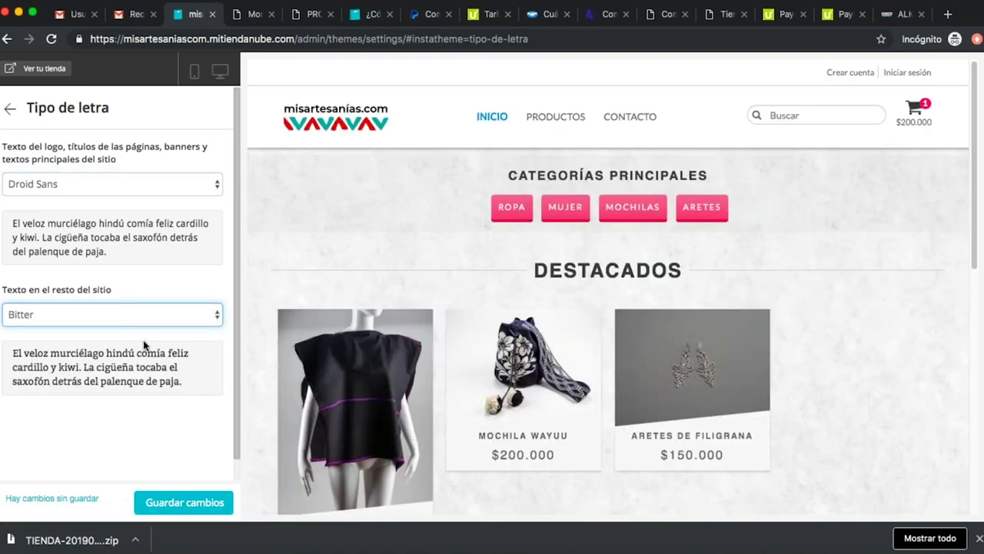
{"action": "left_click", "coordinate": [174, 314]}
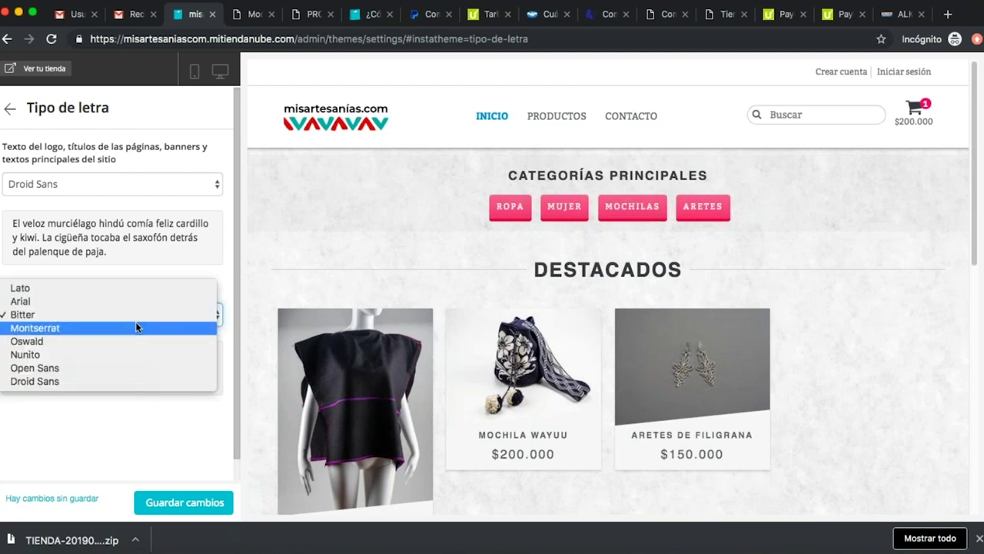
{"action": "left_click", "coordinate": [129, 286]}
{"action": "left_click", "coordinate": [141, 183]}
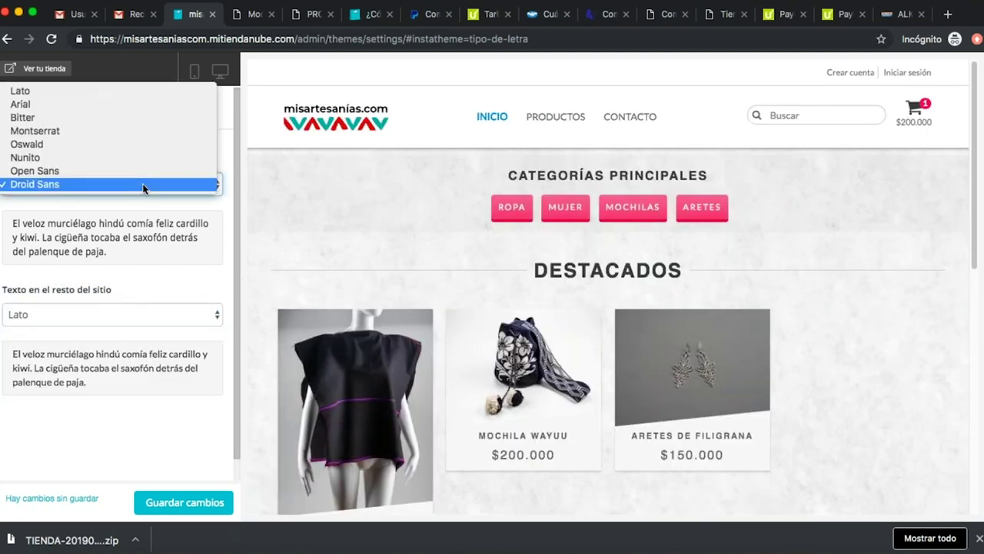
{"action": "left_click", "coordinate": [136, 91]}
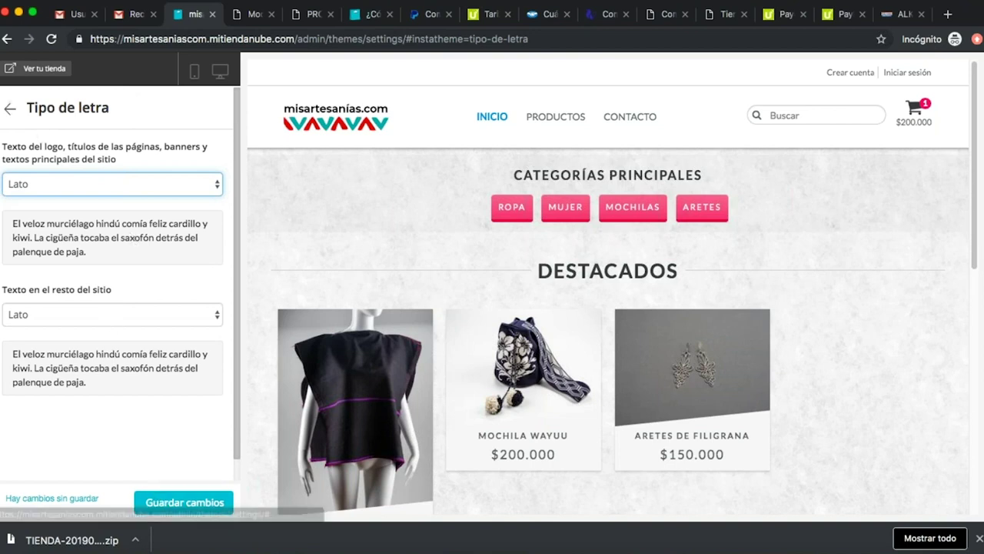
{"action": "left_click", "coordinate": [190, 502]}
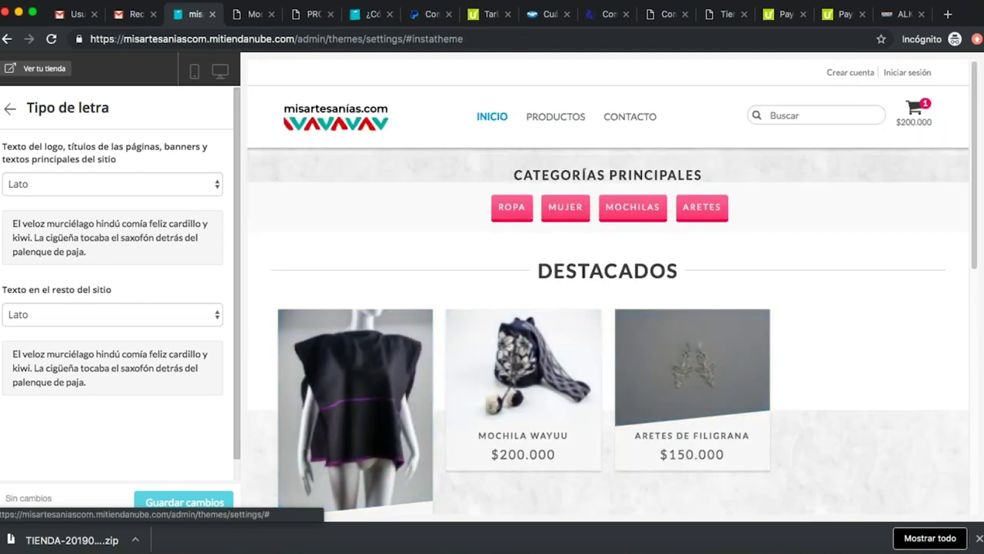
{"action": "left_click", "coordinate": [12, 111]}
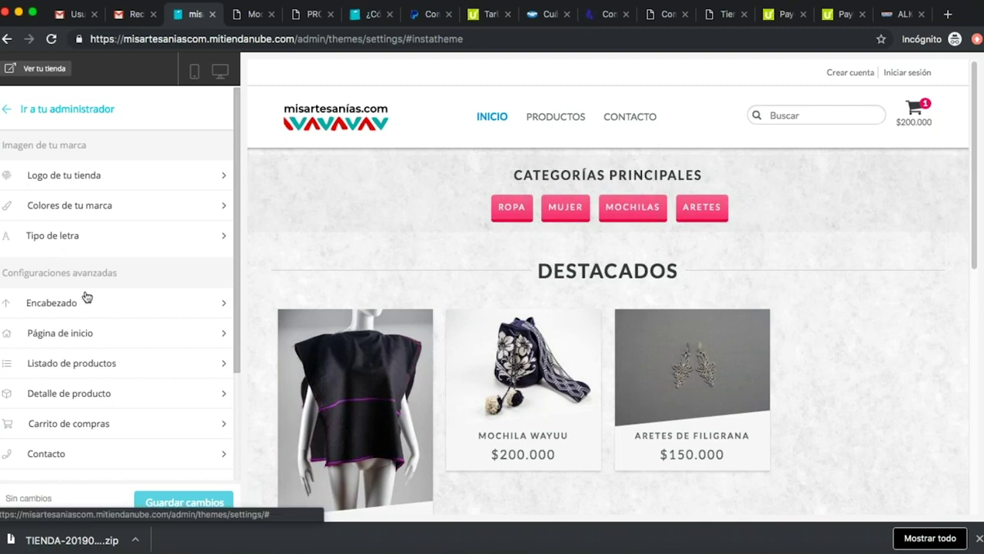
In Encabezado, choose the 'none' background pattern tile and save the theme.
{"action": "scroll", "coordinate": [115, 298], "scroll_direction": "down", "scroll_amount": 2}
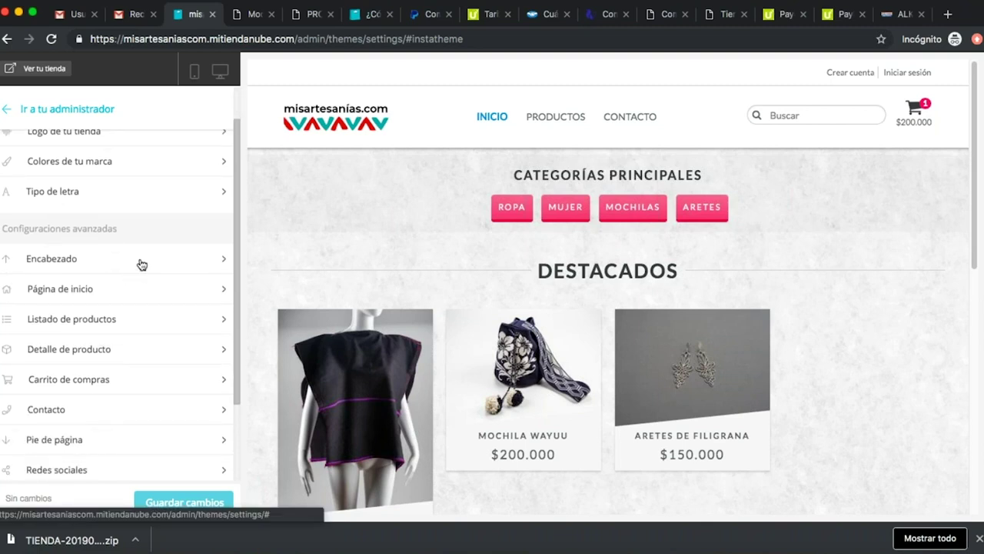
{"action": "left_click", "coordinate": [140, 266]}
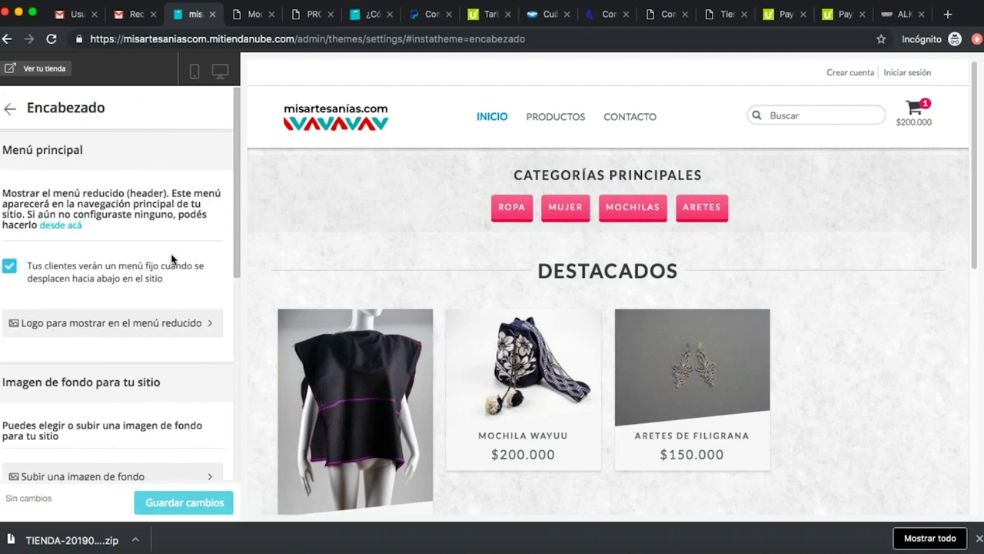
{"action": "scroll", "coordinate": [169, 273], "scroll_direction": "down", "scroll_amount": 2}
{"action": "scroll", "coordinate": [163, 319], "scroll_direction": "down", "scroll_amount": 5}
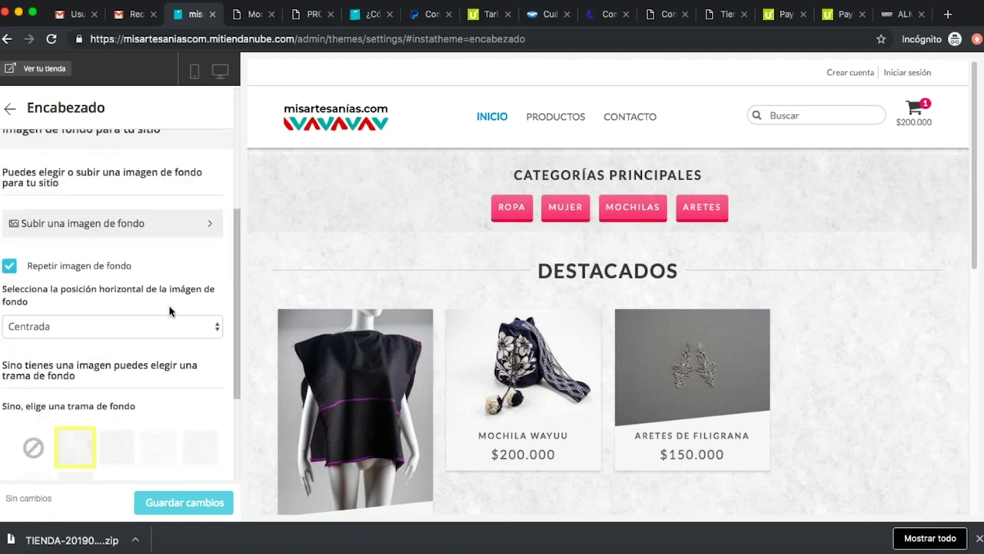
{"action": "scroll", "coordinate": [162, 279], "scroll_direction": "down", "scroll_amount": 3}
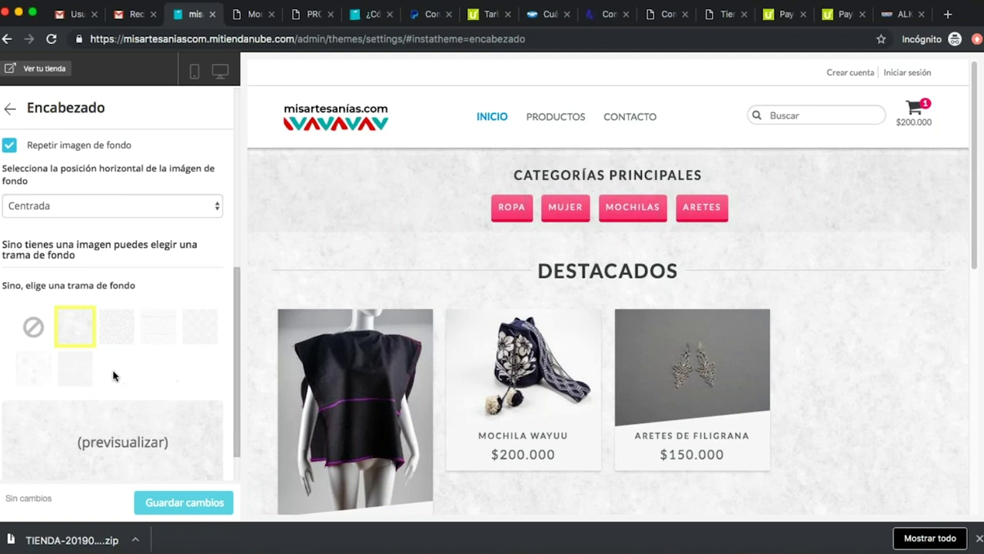
{"action": "left_click", "coordinate": [33, 328]}
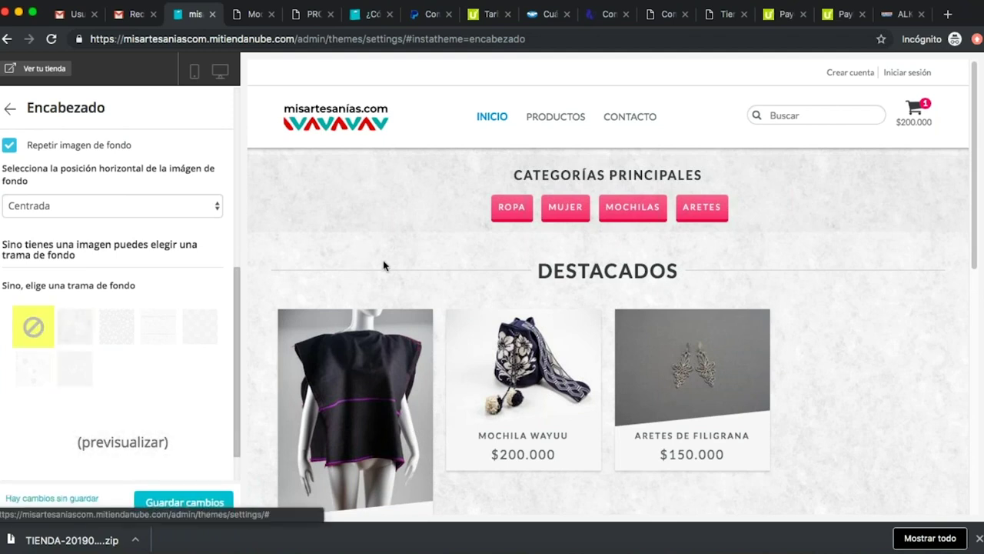
{"action": "scroll", "coordinate": [187, 278], "scroll_direction": "down", "scroll_amount": 2}
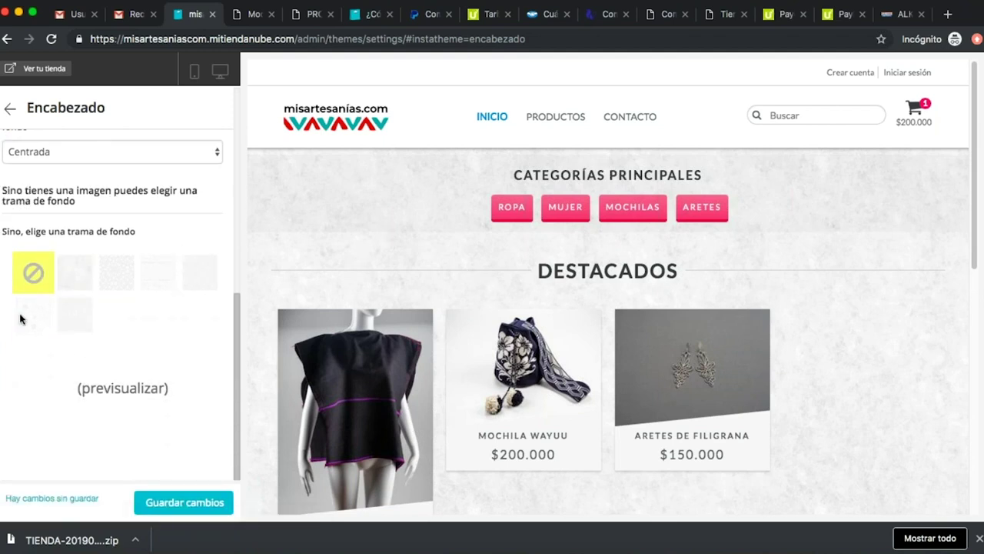
{"action": "left_click", "coordinate": [196, 502]}
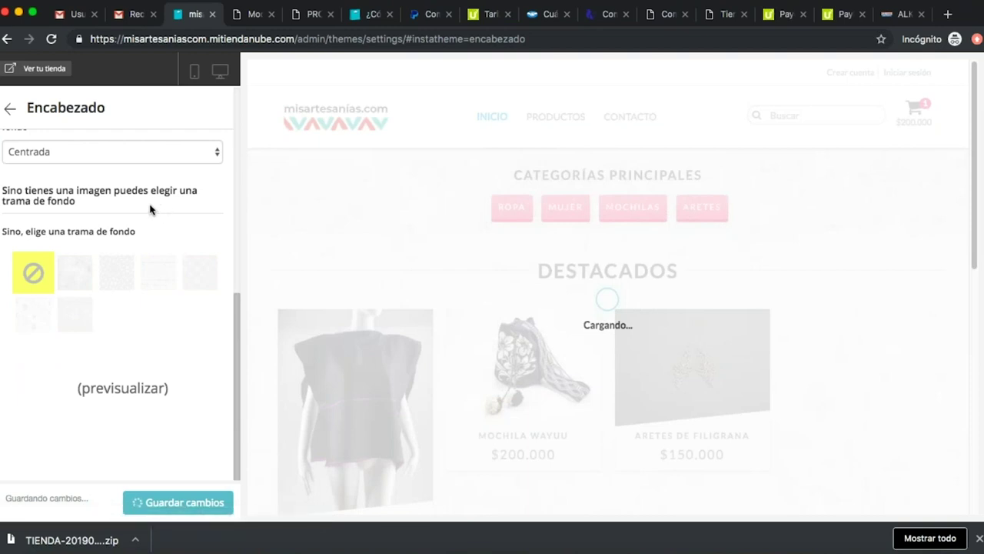
{"action": "scroll", "coordinate": [134, 209], "scroll_direction": "up", "scroll_amount": 4}
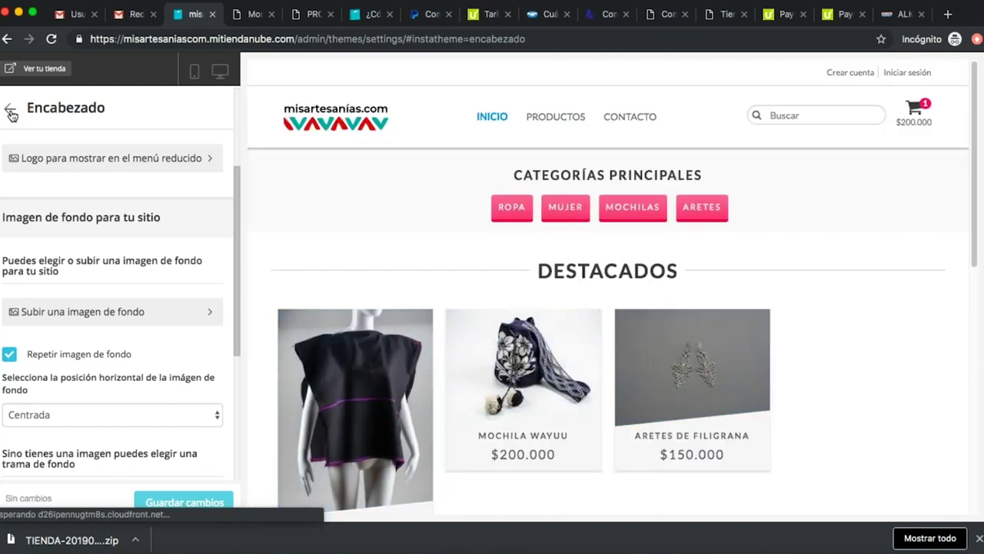
{"action": "left_click", "coordinate": [11, 114]}
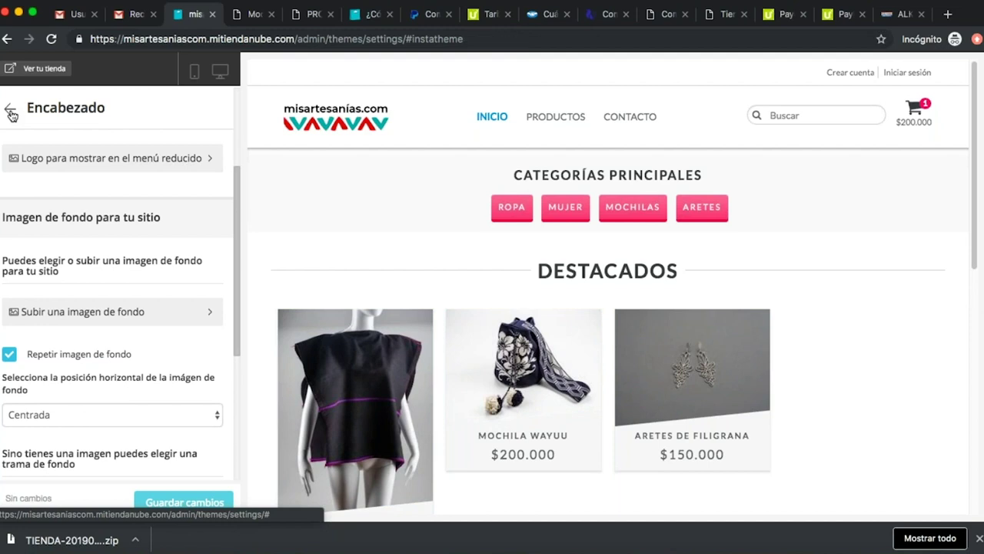